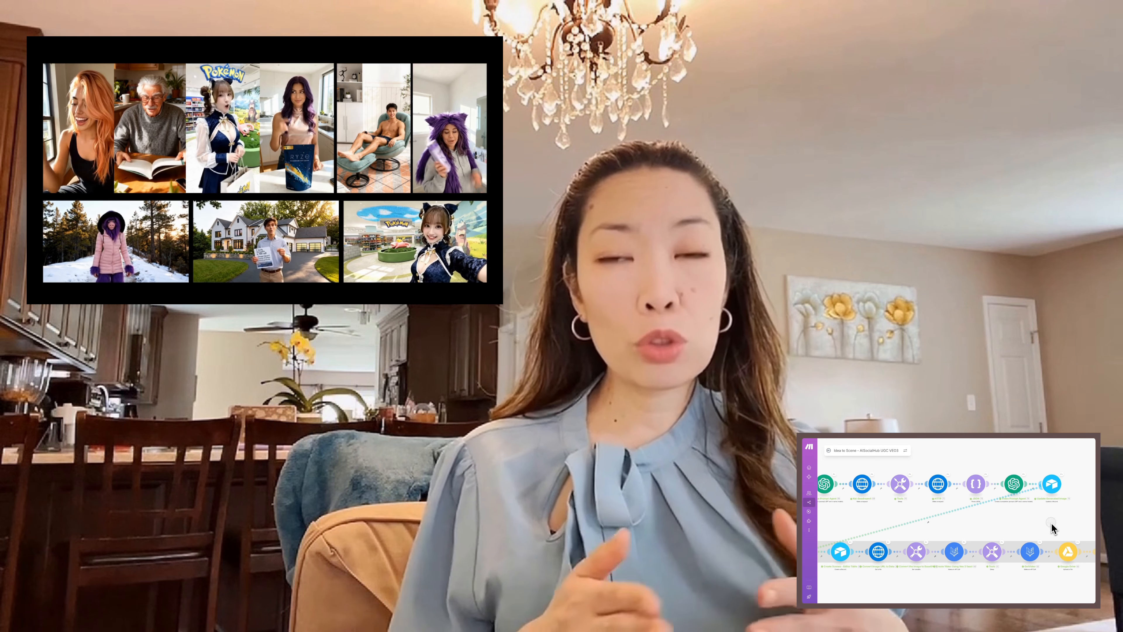
drag(1053, 527, 974, 518)
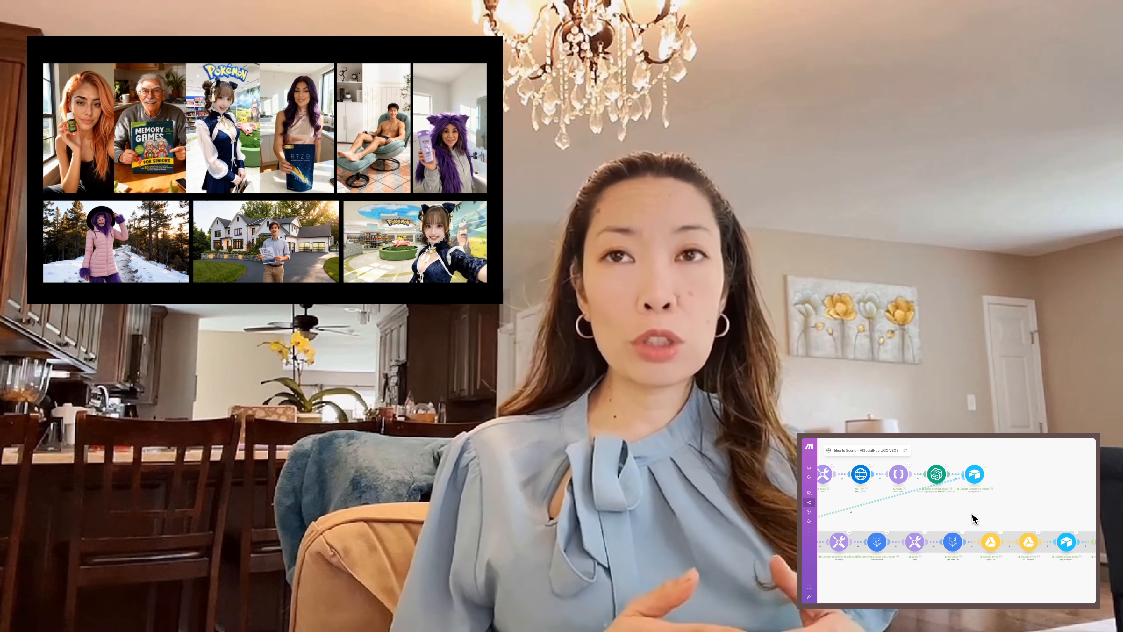
scroll(1076, 508, right, 5)
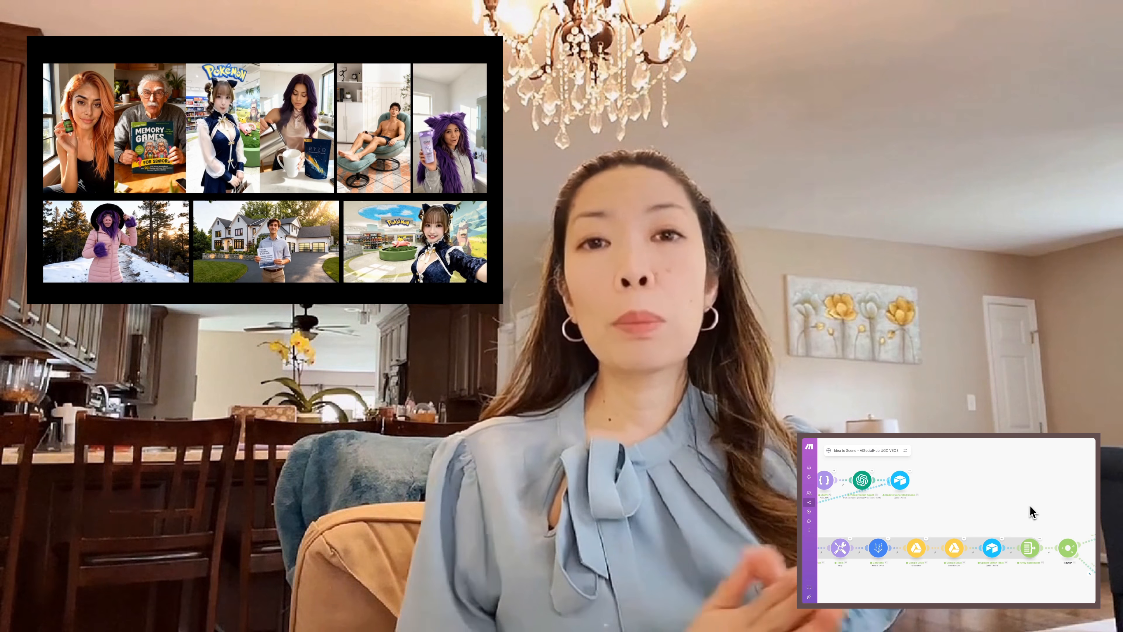
drag(1014, 496, 966, 486)
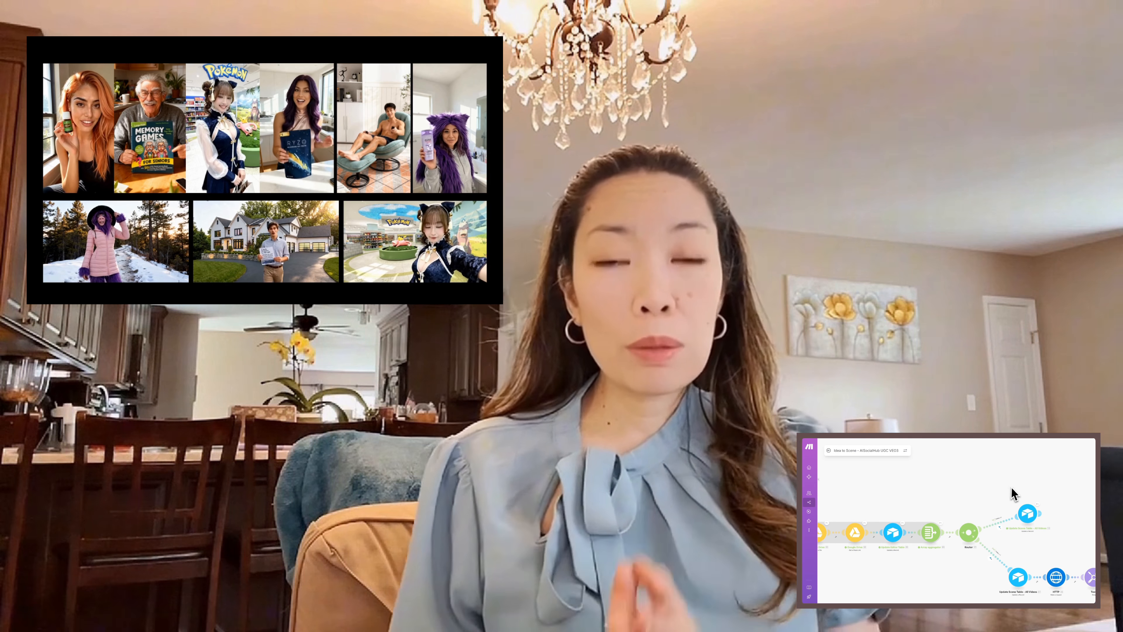
scroll(1013, 493, right, 5)
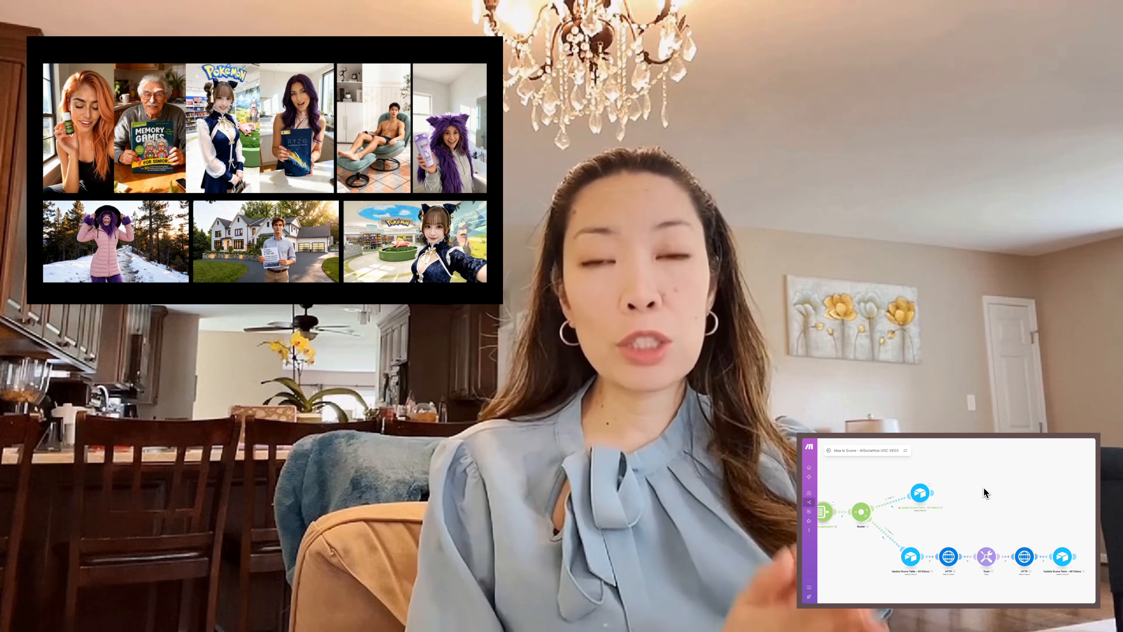
scroll(1008, 487, down, 5)
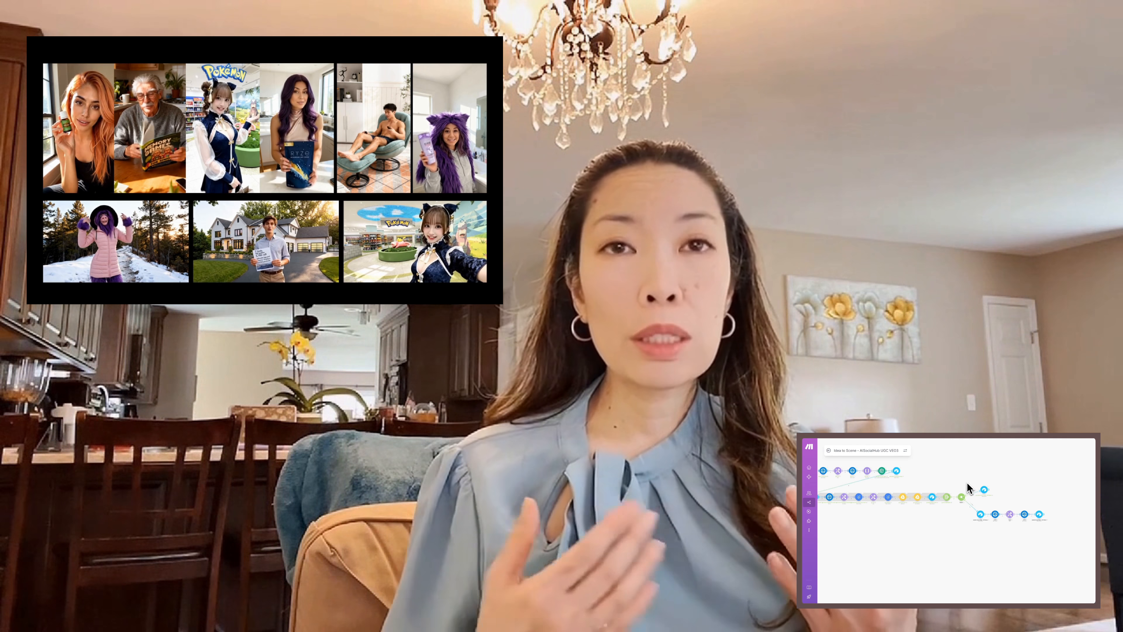
drag(967, 481, 1022, 499)
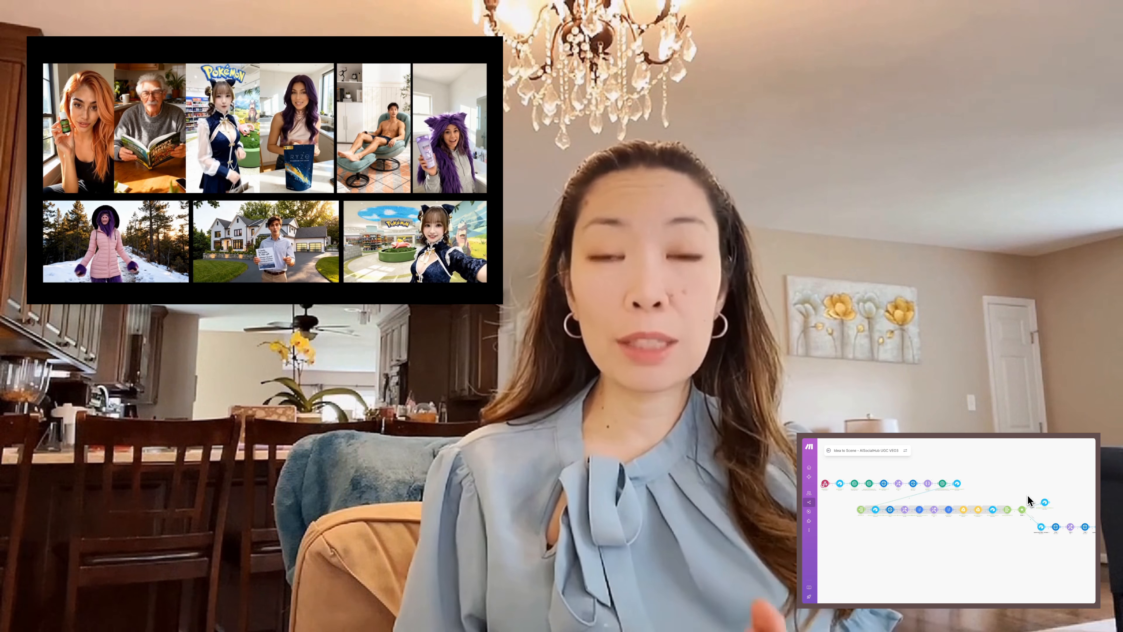
scroll(1028, 496, up, 2)
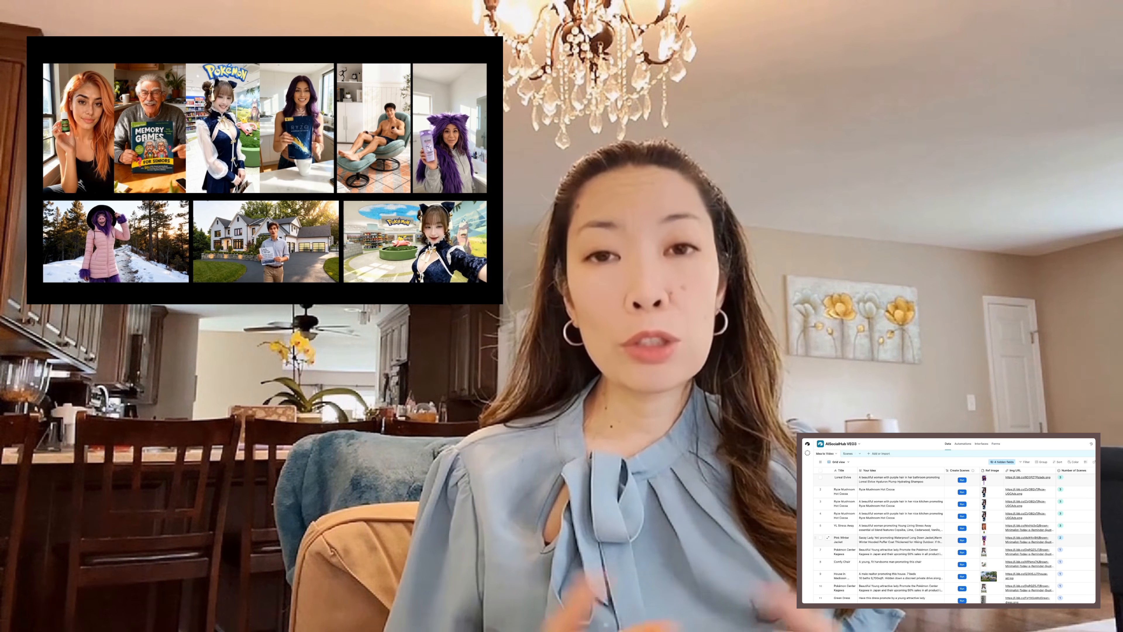
scroll(1046, 553, down, 2)
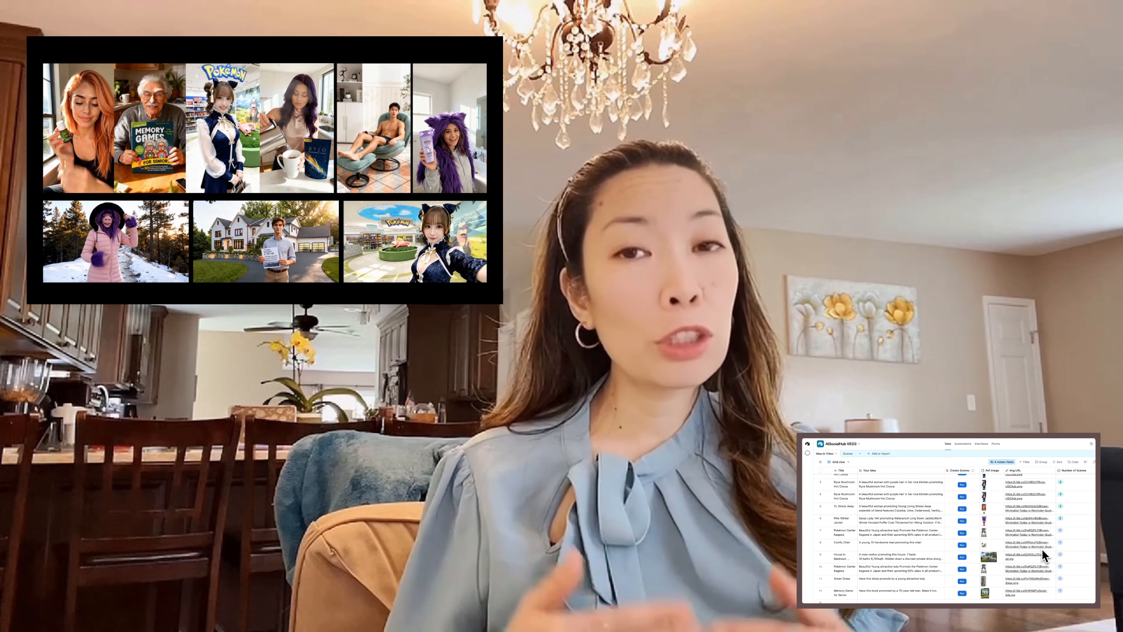
scroll(955, 535, right, 5)
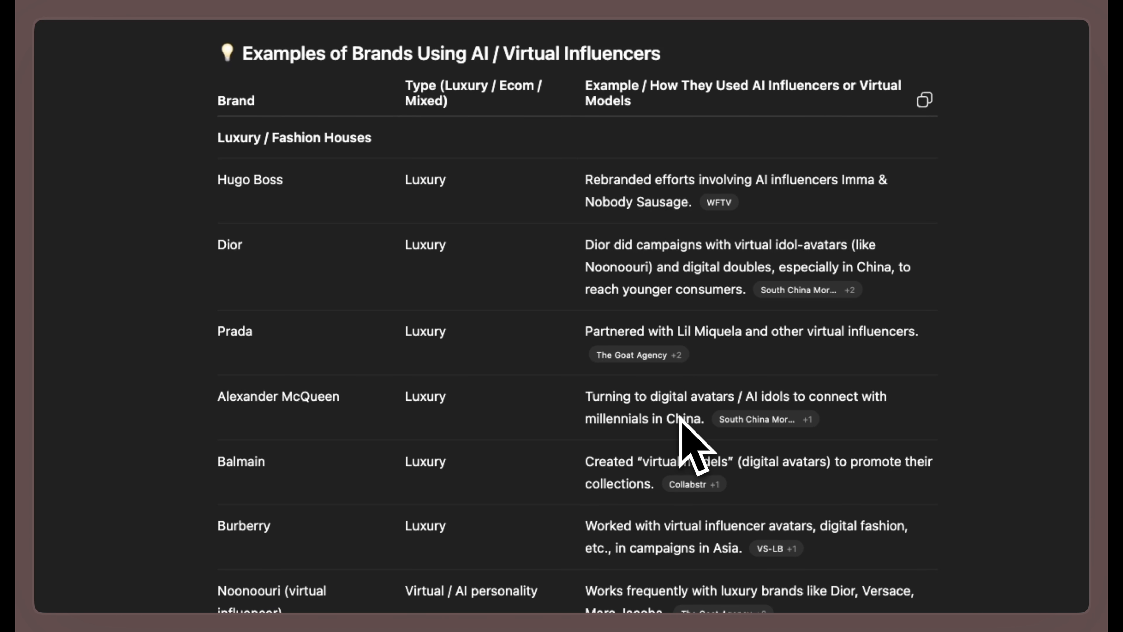
scroll(679, 418, down, 3)
scroll(680, 418, down, 5)
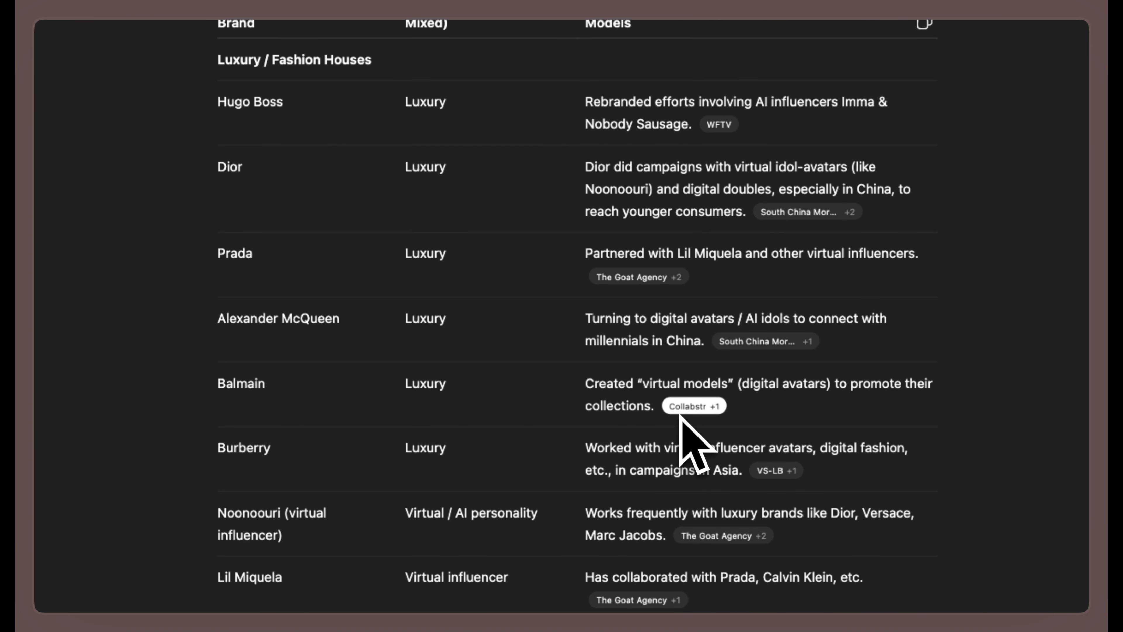
scroll(679, 418, down, 4)
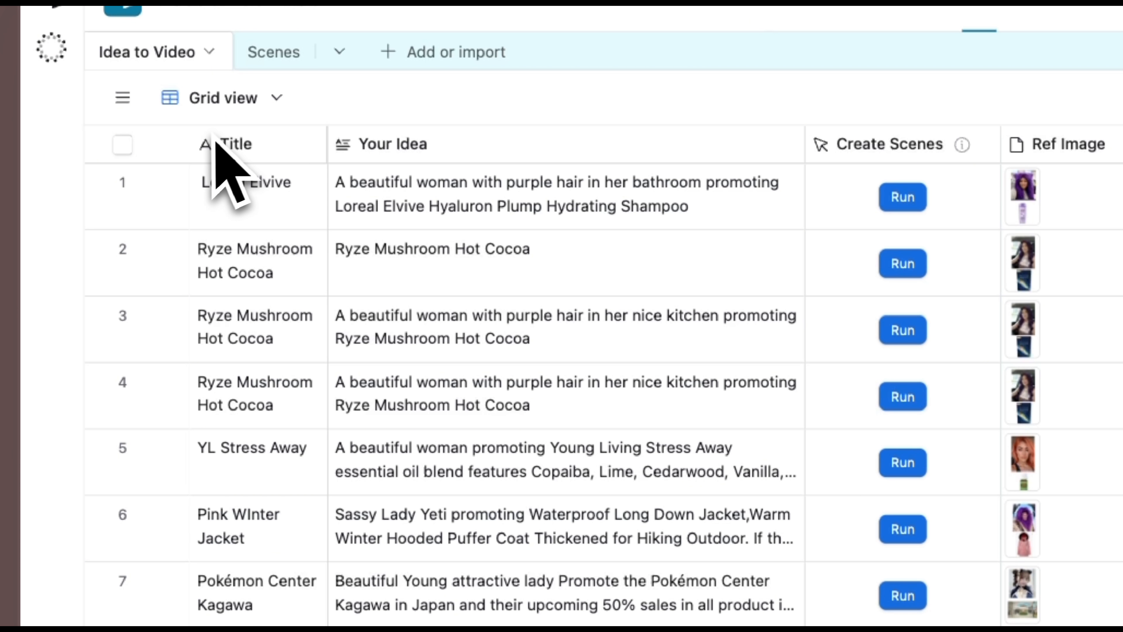
scroll(239, 380, down, 3)
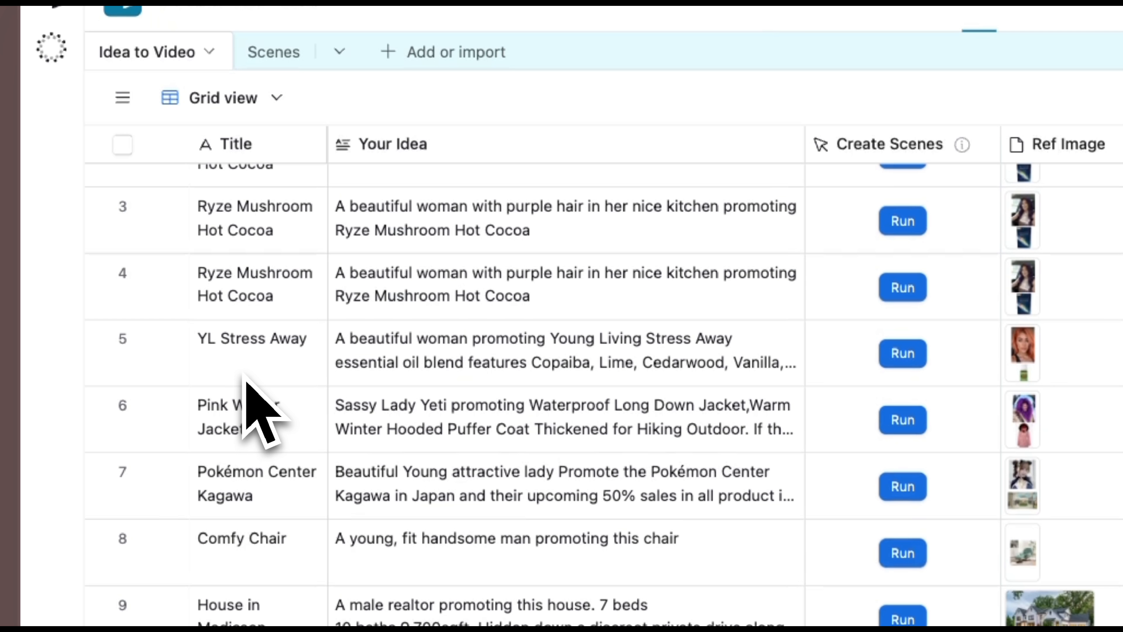
scroll(246, 379, up, 3)
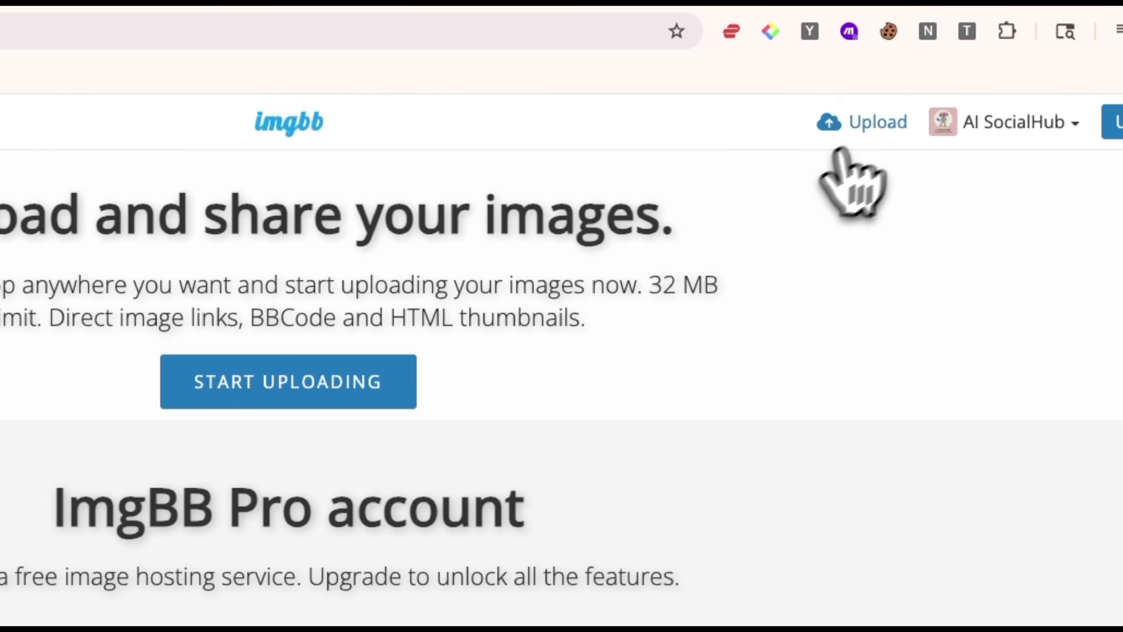
- Upload the image AI UGC.png from the Downloads folder to ImgBB
click(867, 133)
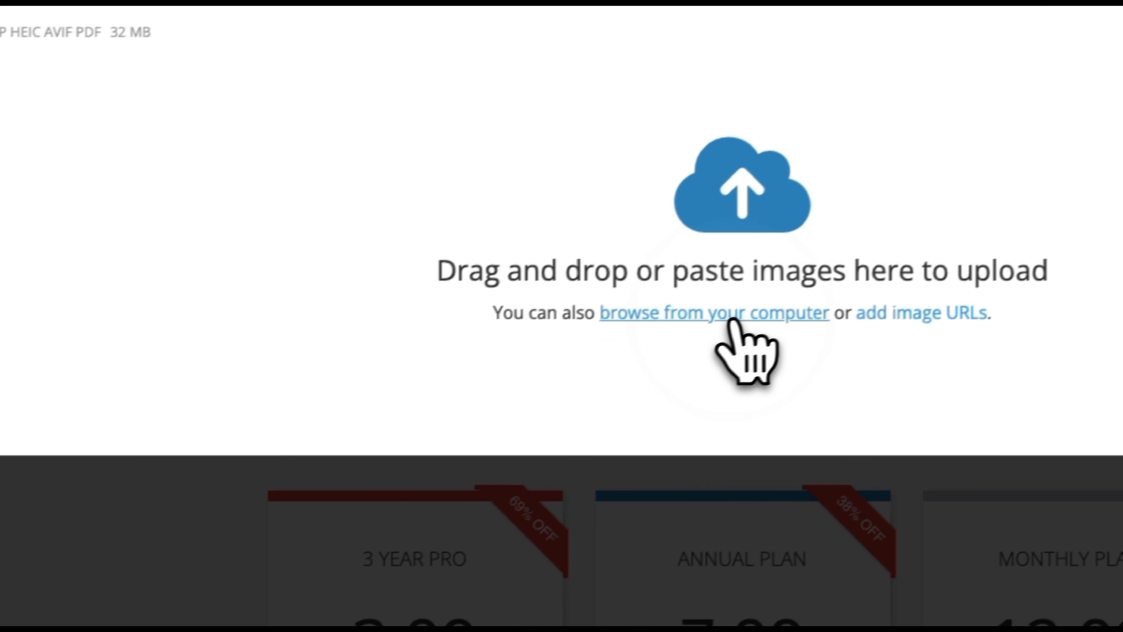
click(272, 409)
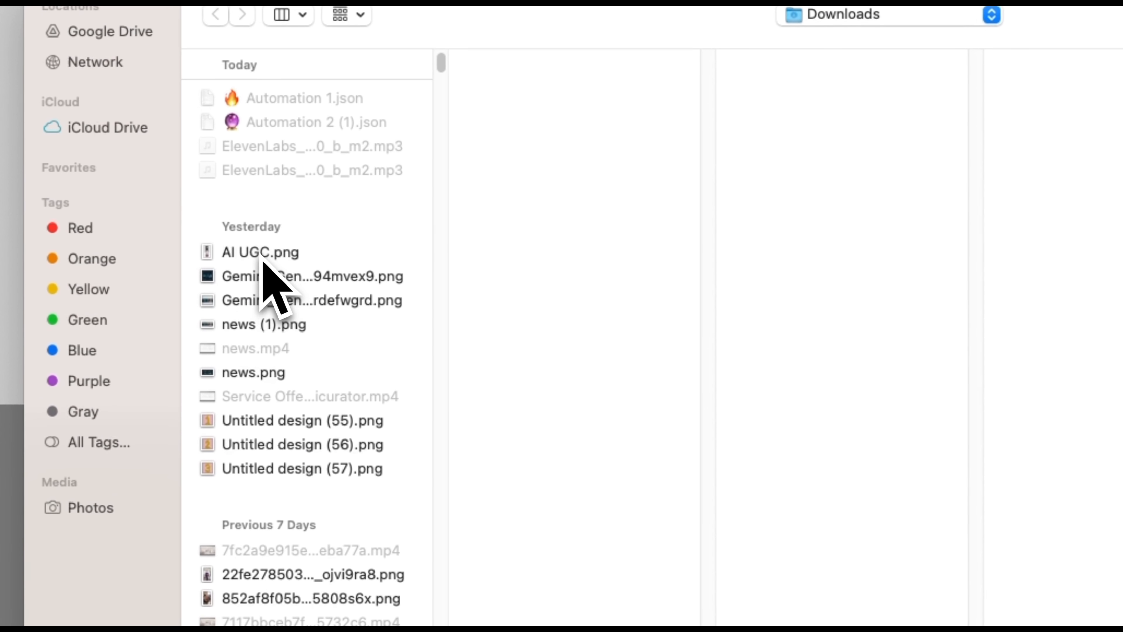
click(248, 276)
click(889, 522)
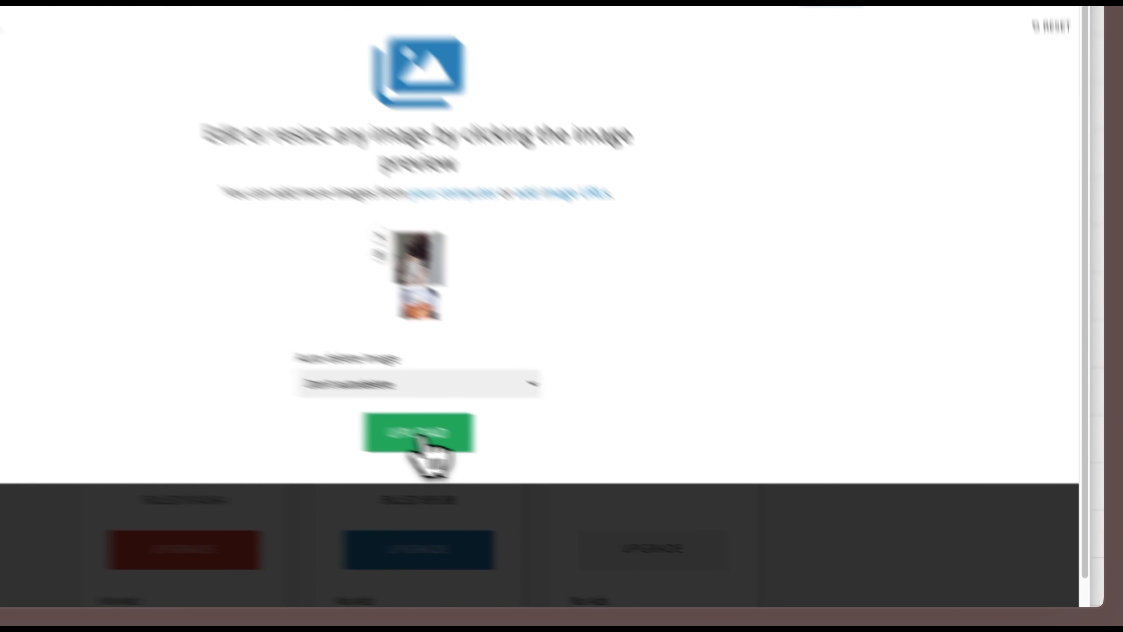
click(420, 436)
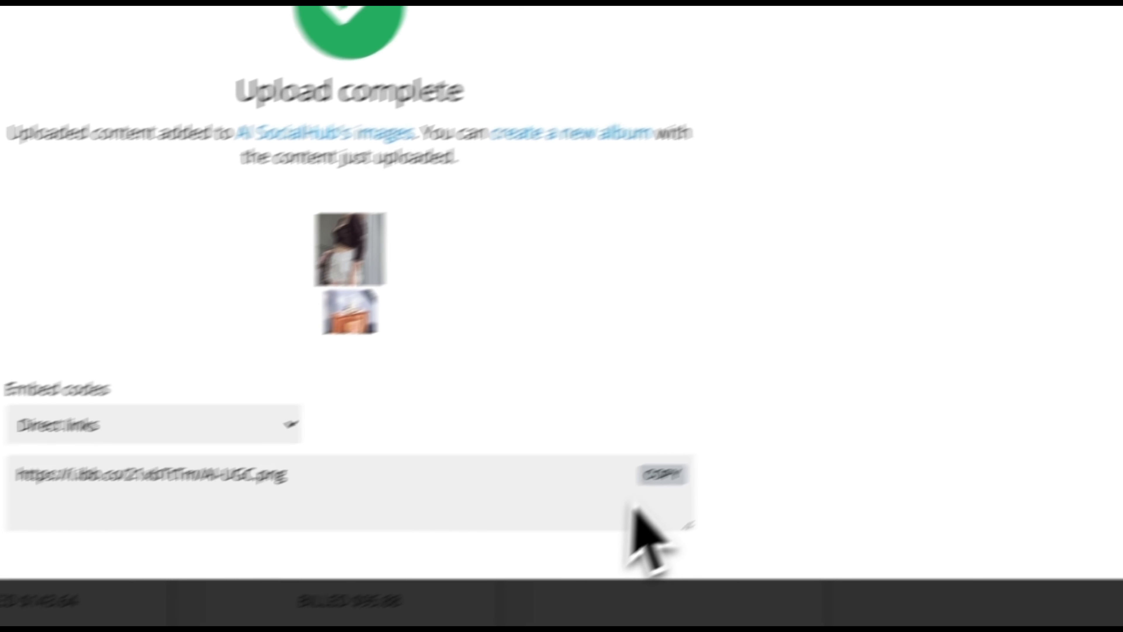
- Copy the uploaded image's direct link and paste it into the Ref Img URL field of the new empty row in Airtable
click(963, 357)
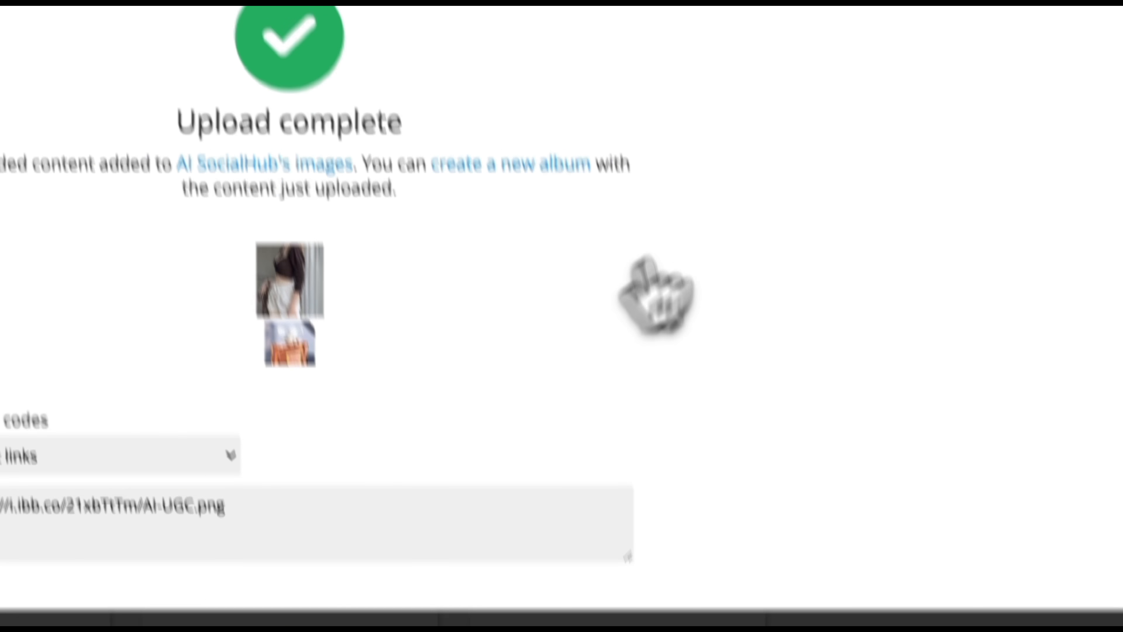
click(309, 8)
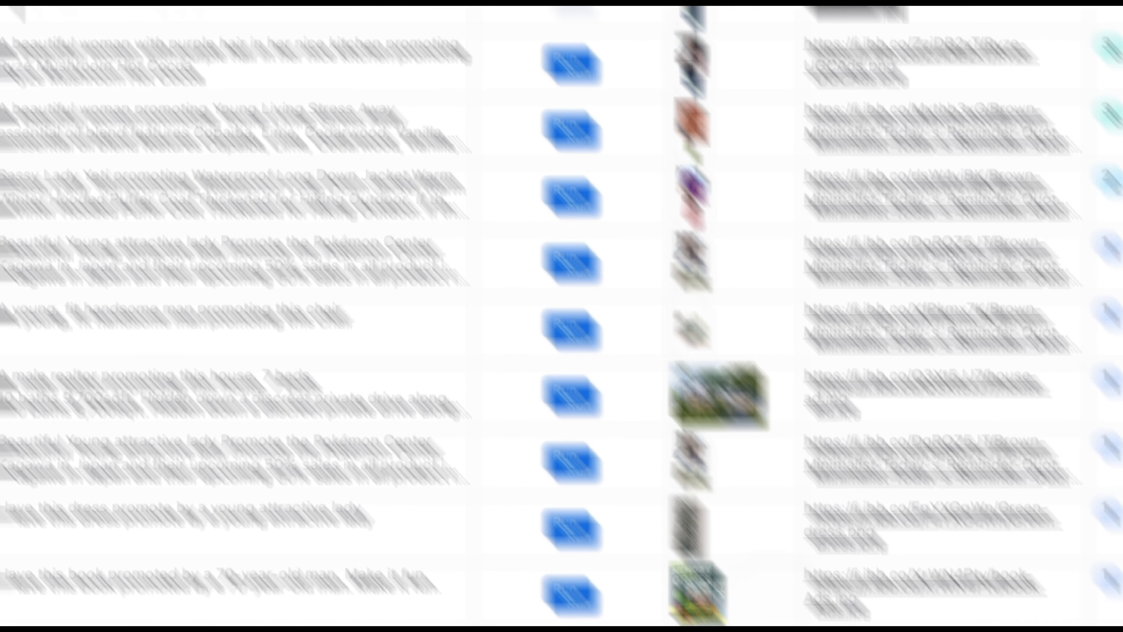
double_click(663, 542)
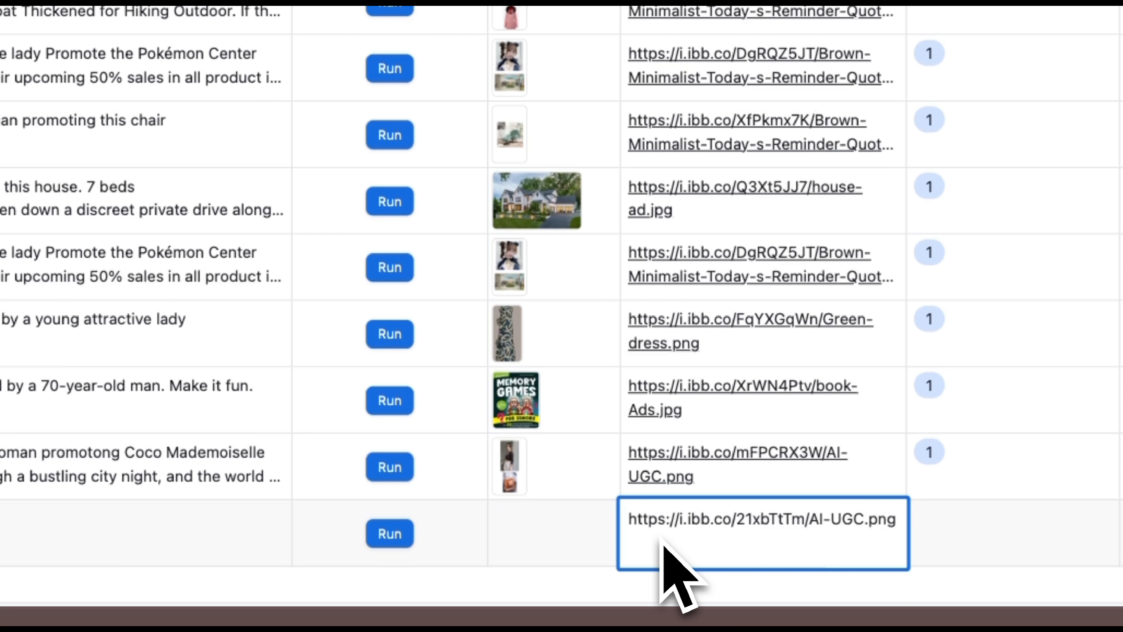
click(846, 601)
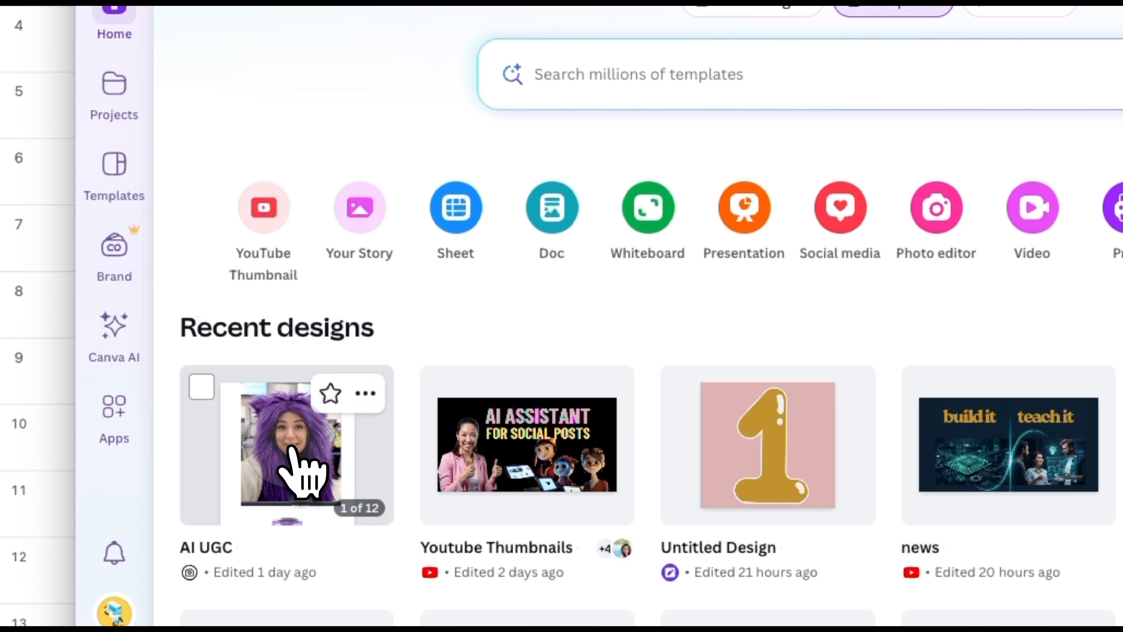
- Open the AI UGC design in Canva and look through its pages pairing models with products
click(293, 453)
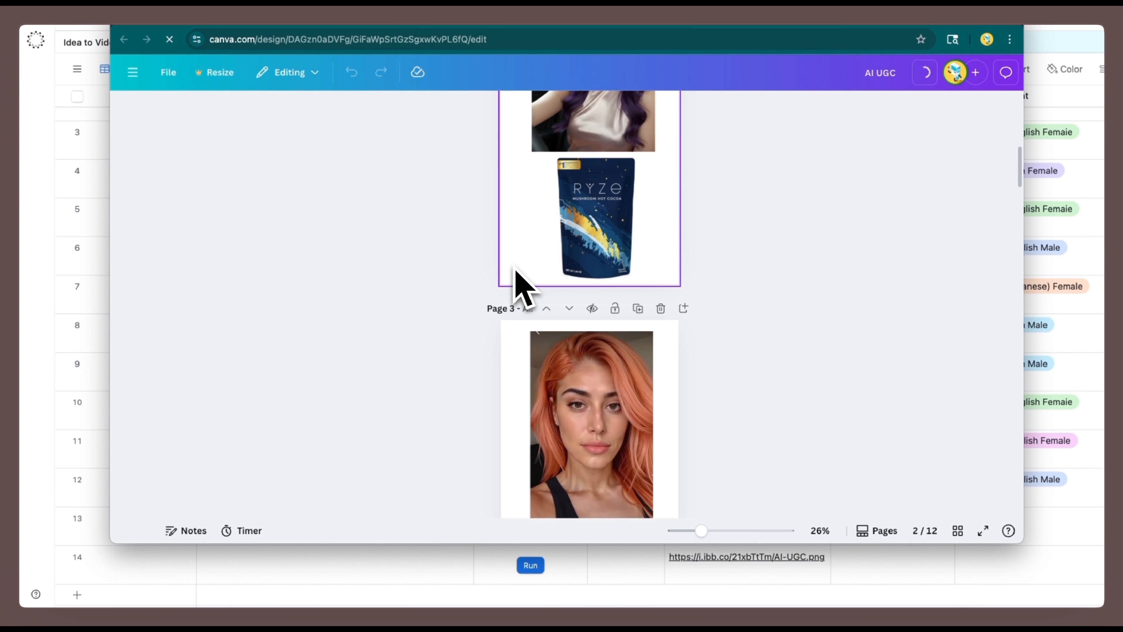
scroll(517, 265, down, 10)
scroll(516, 265, down, 5)
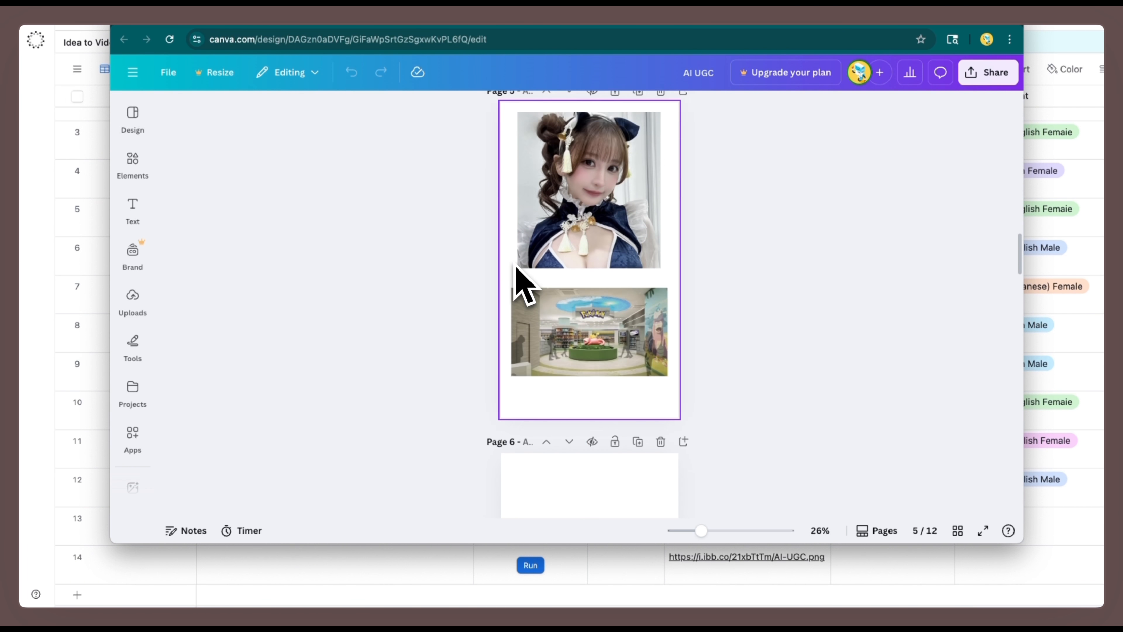
scroll(516, 285, down, 8)
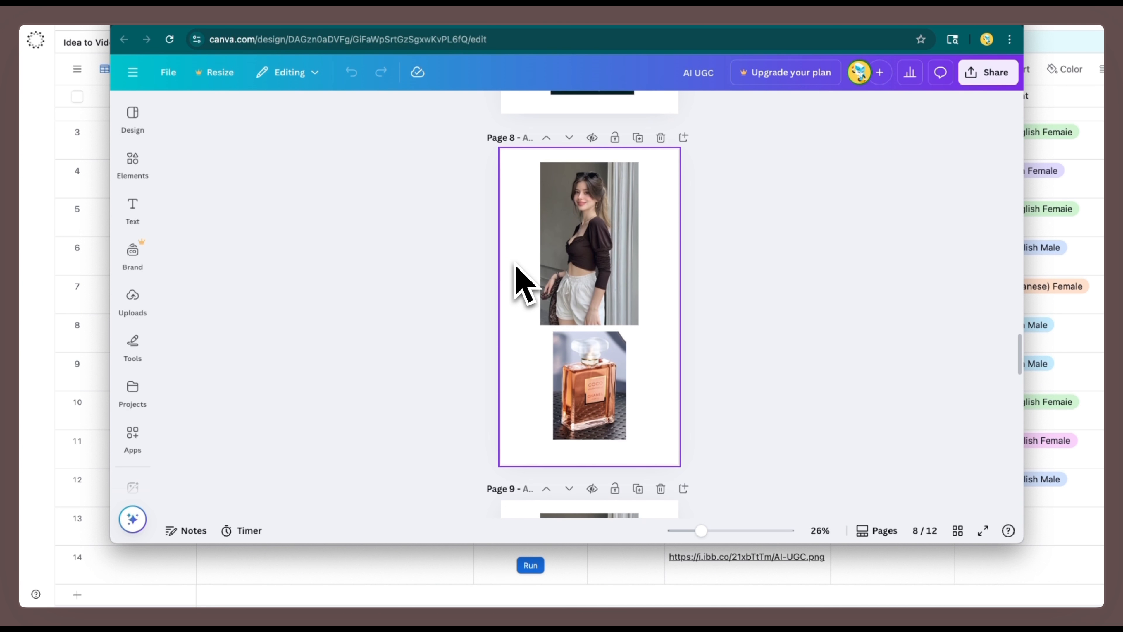
scroll(517, 286, up, 10)
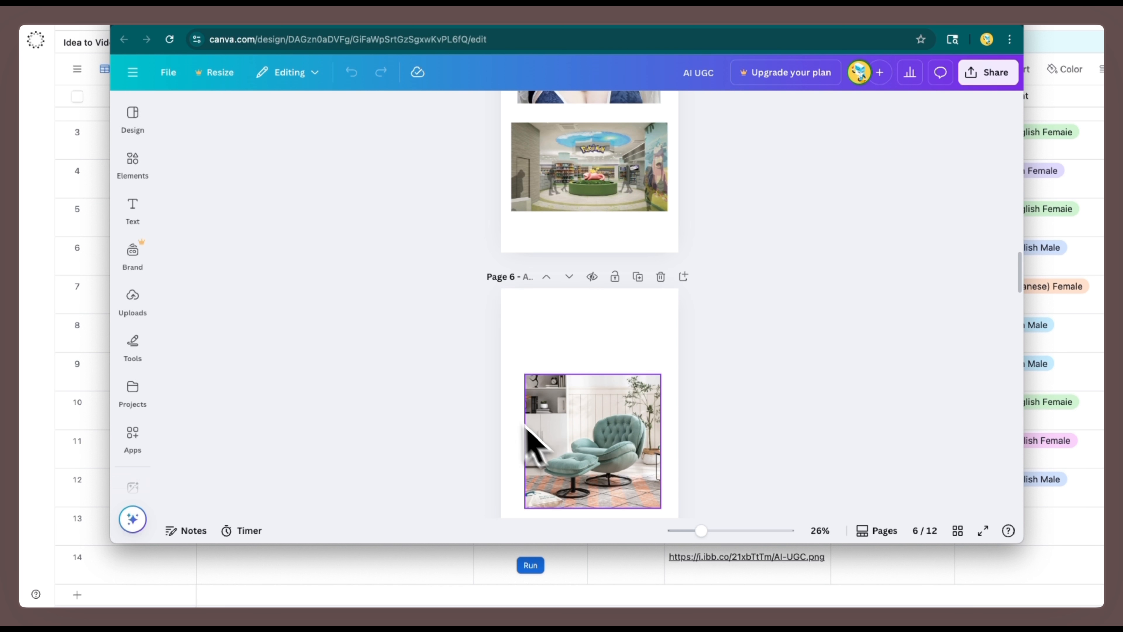
scroll(601, 409, down, 2)
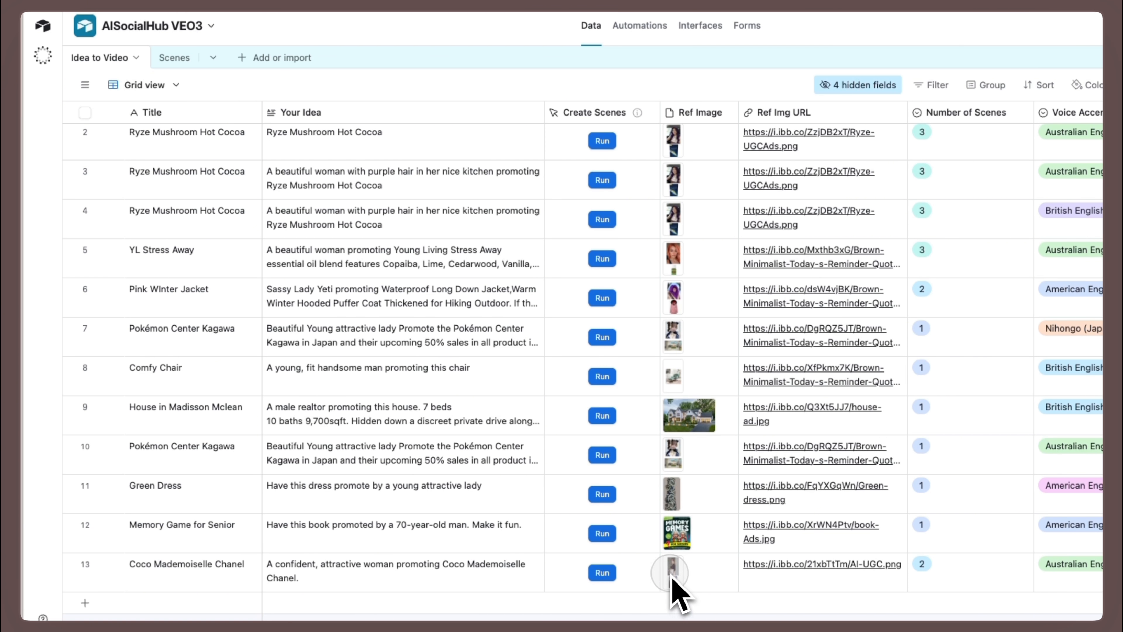
- Preview the reference image of the Coco Mademoiselle Chanel row in Airtable and review the title and idea in its expanded record
click(674, 568)
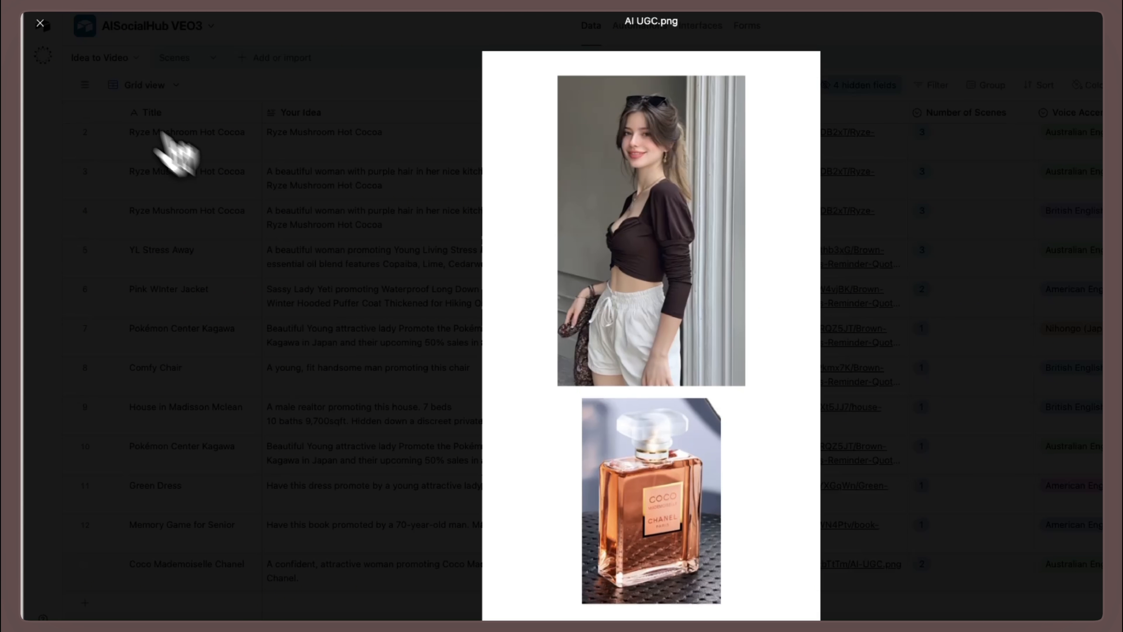
click(40, 24)
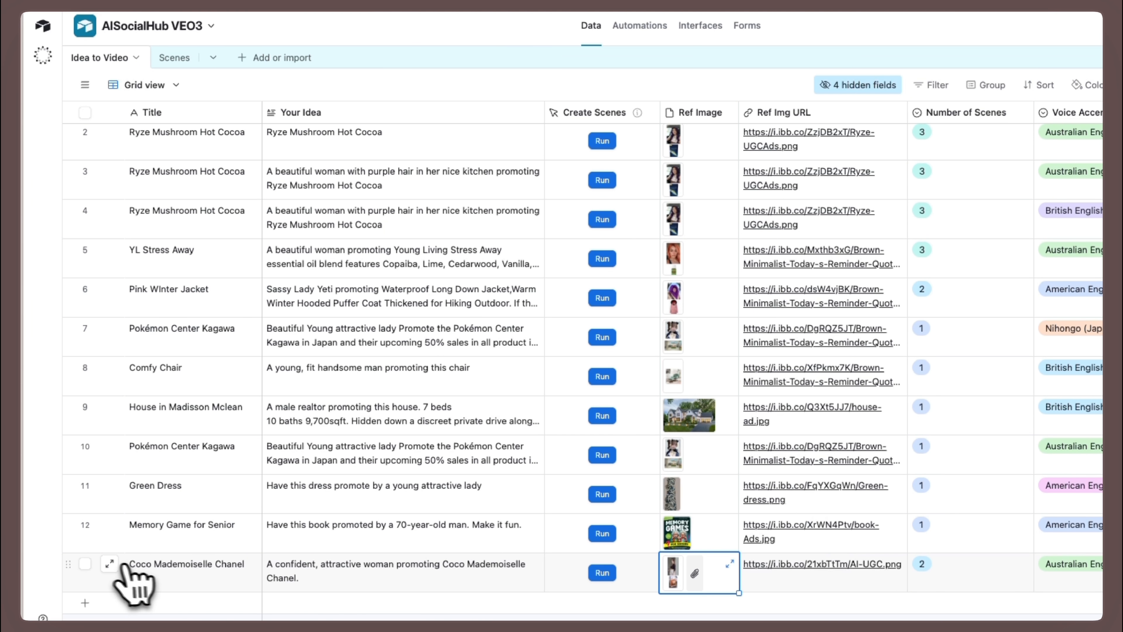
click(110, 565)
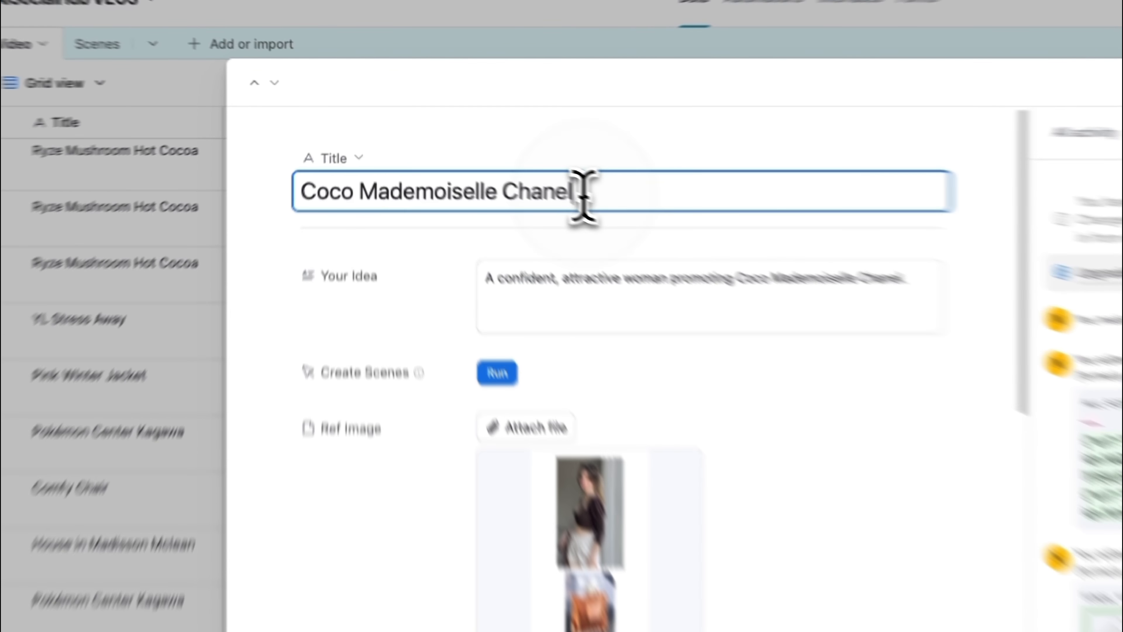
drag(504, 158, 411, 158)
drag(459, 212, 311, 211)
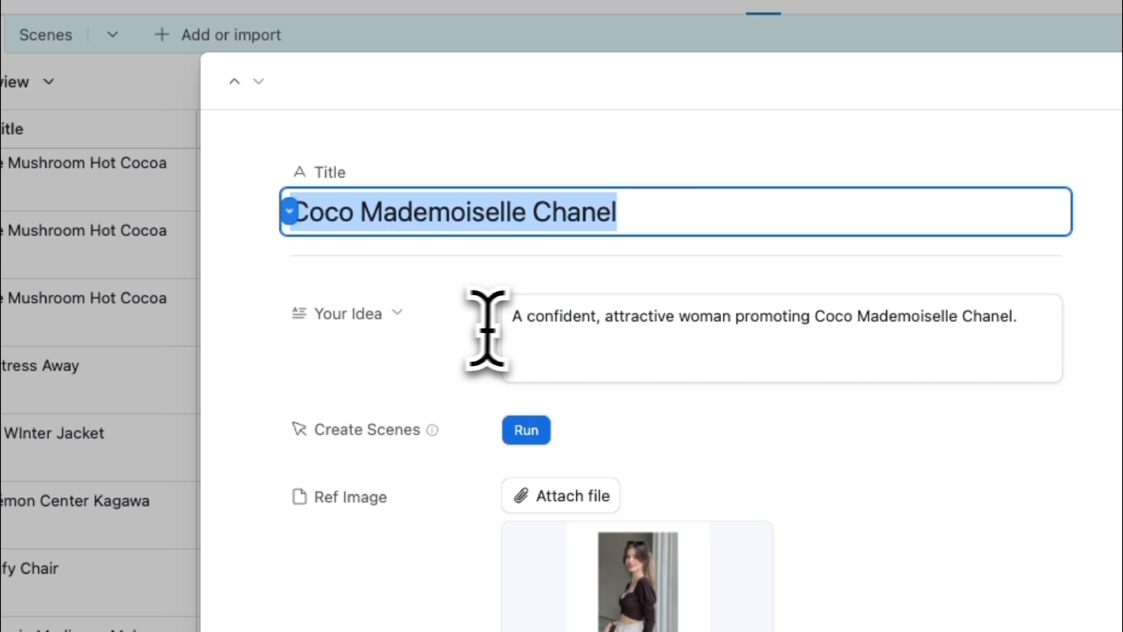
click(512, 326)
drag(652, 330, 1017, 340)
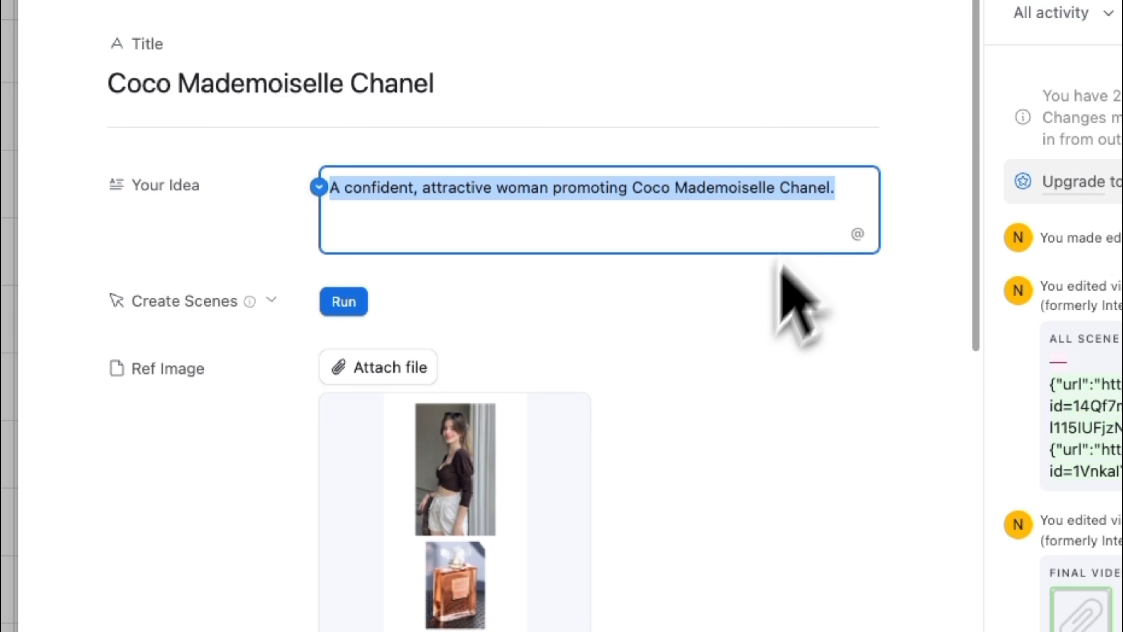
click(722, 409)
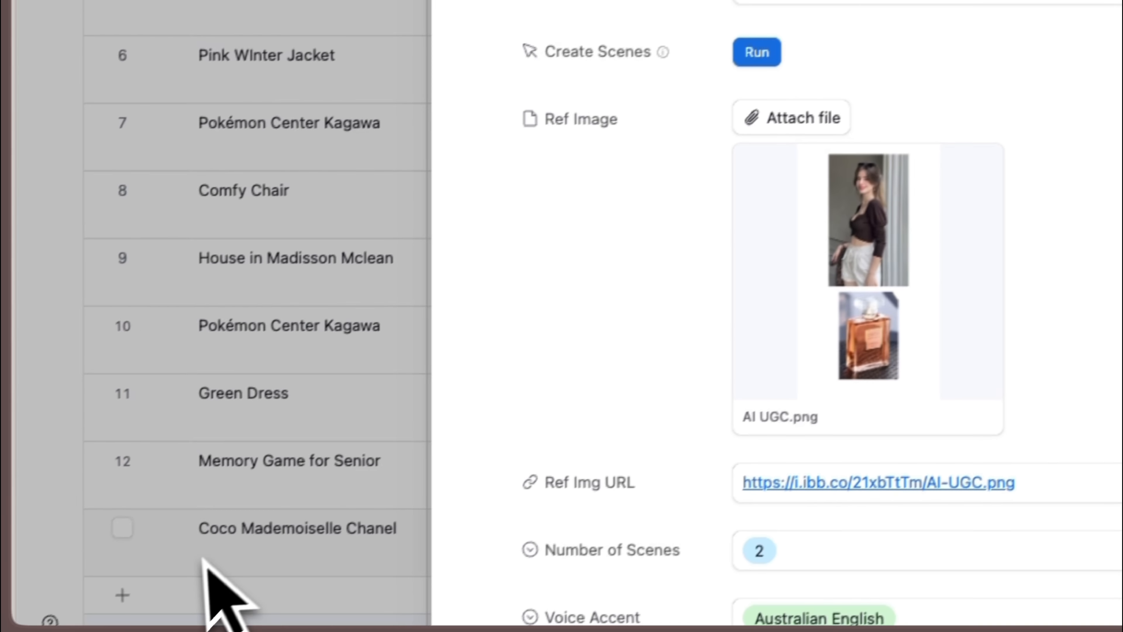
click(202, 561)
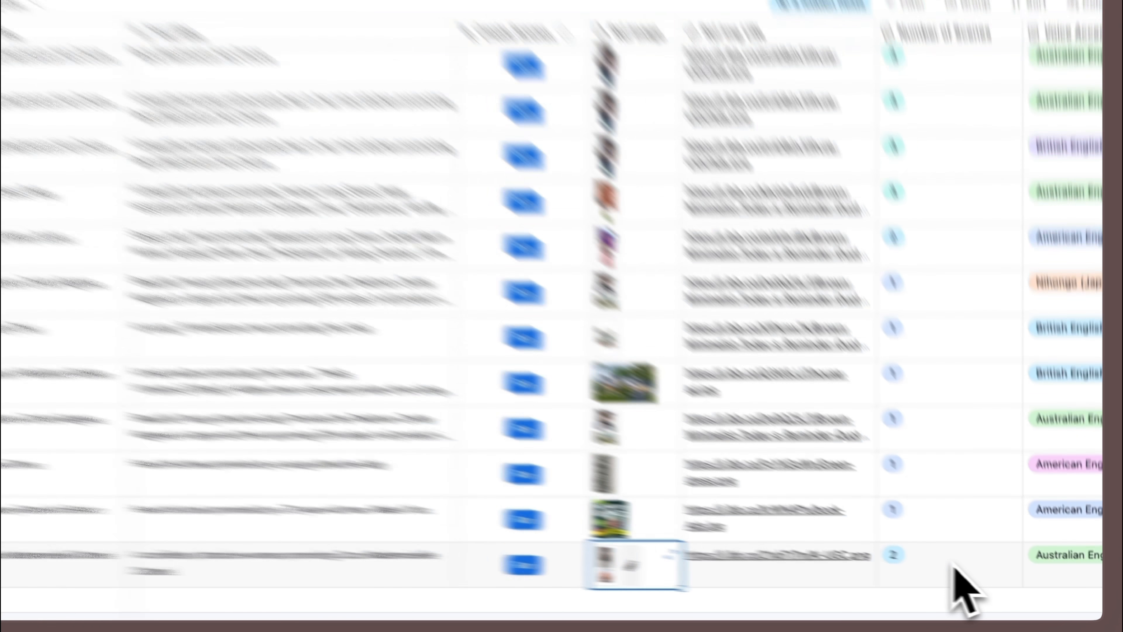
- Set the Number of Scenes to 2 for the Coco Mademoiselle Chanel row
click(973, 575)
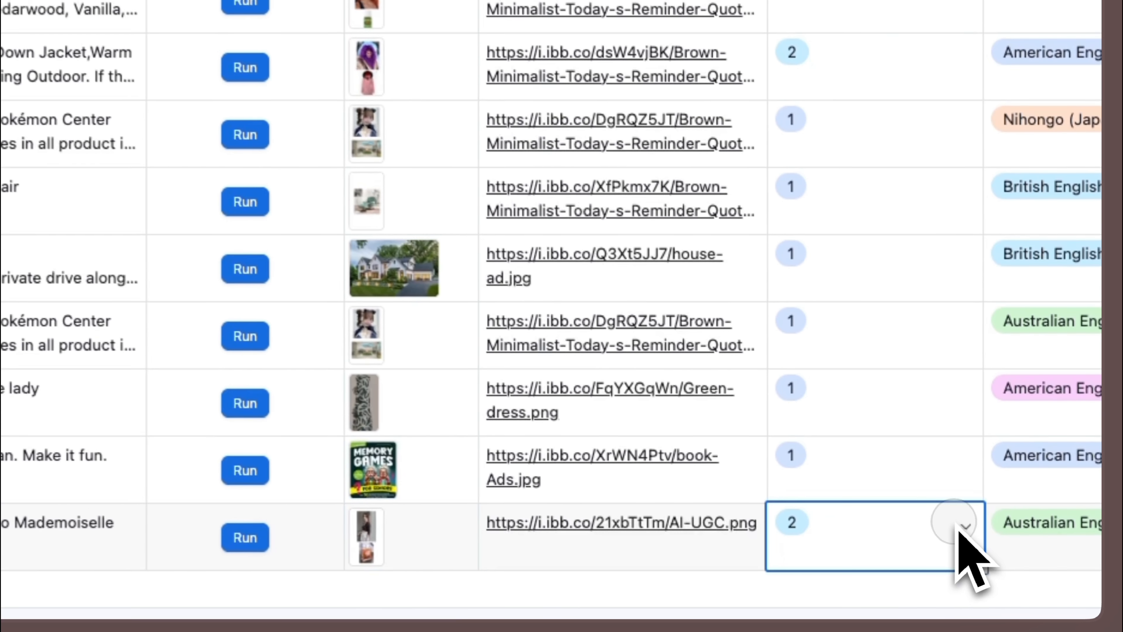
click(1018, 565)
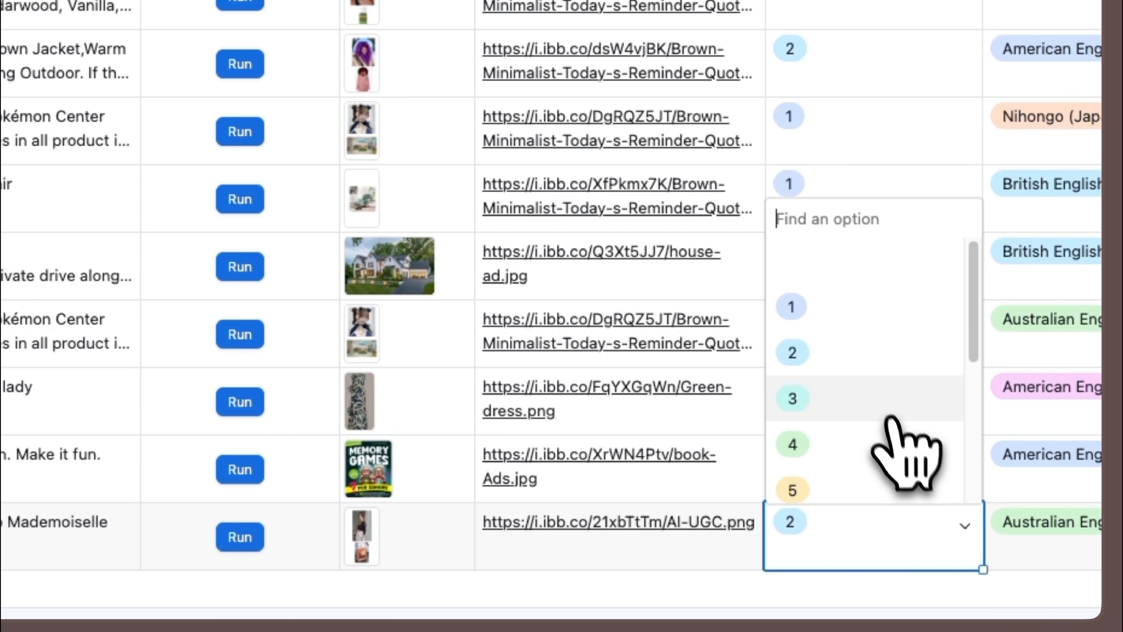
click(831, 353)
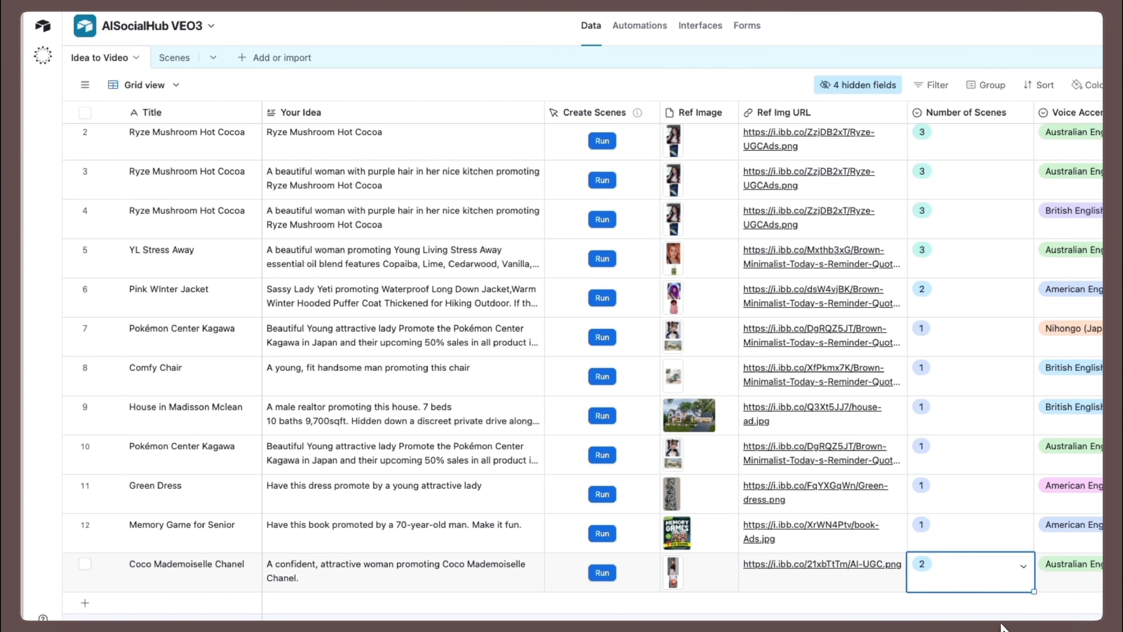
- Review the Voice Accent options for the Coco Mademoiselle Chanel row and keep Australian English
scroll(1002, 625, right, 7)
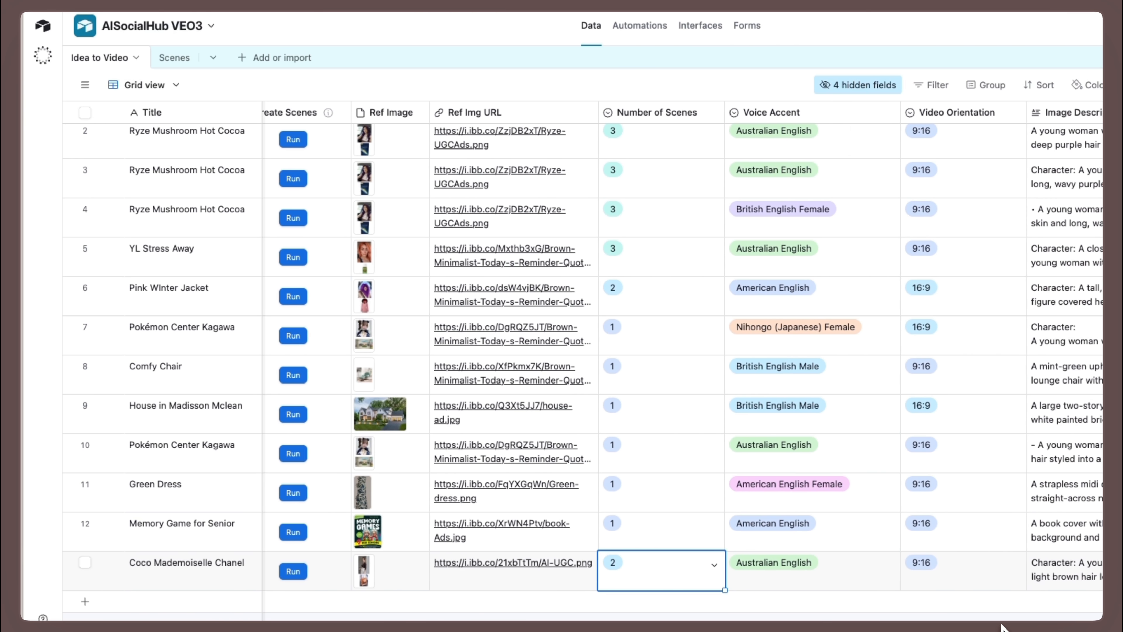
scroll(1003, 627, right, 1)
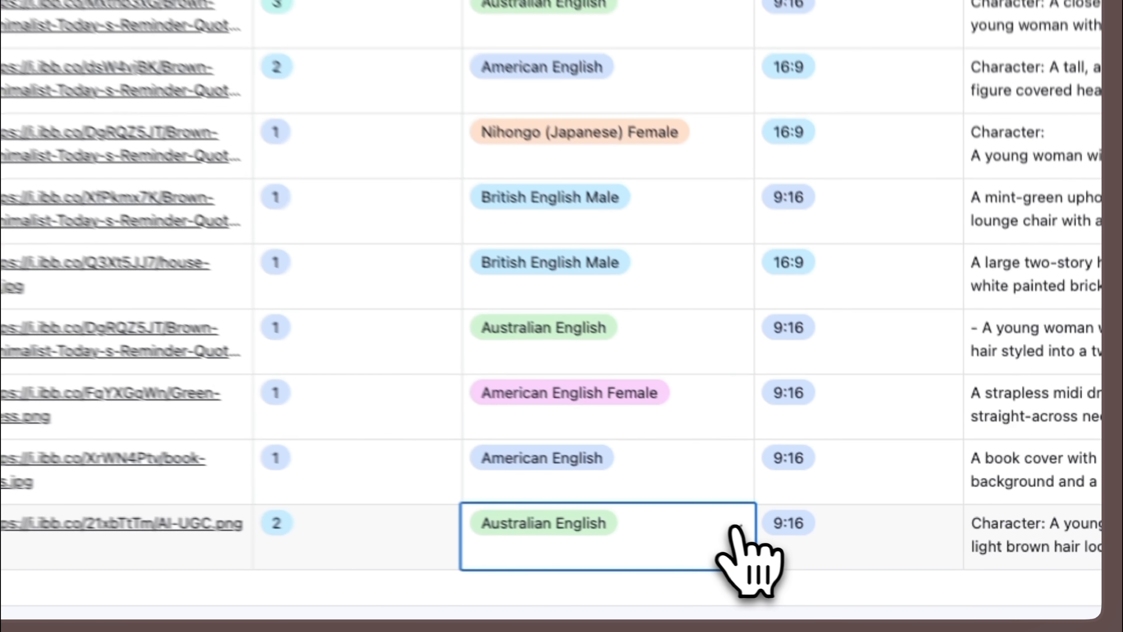
click(881, 566)
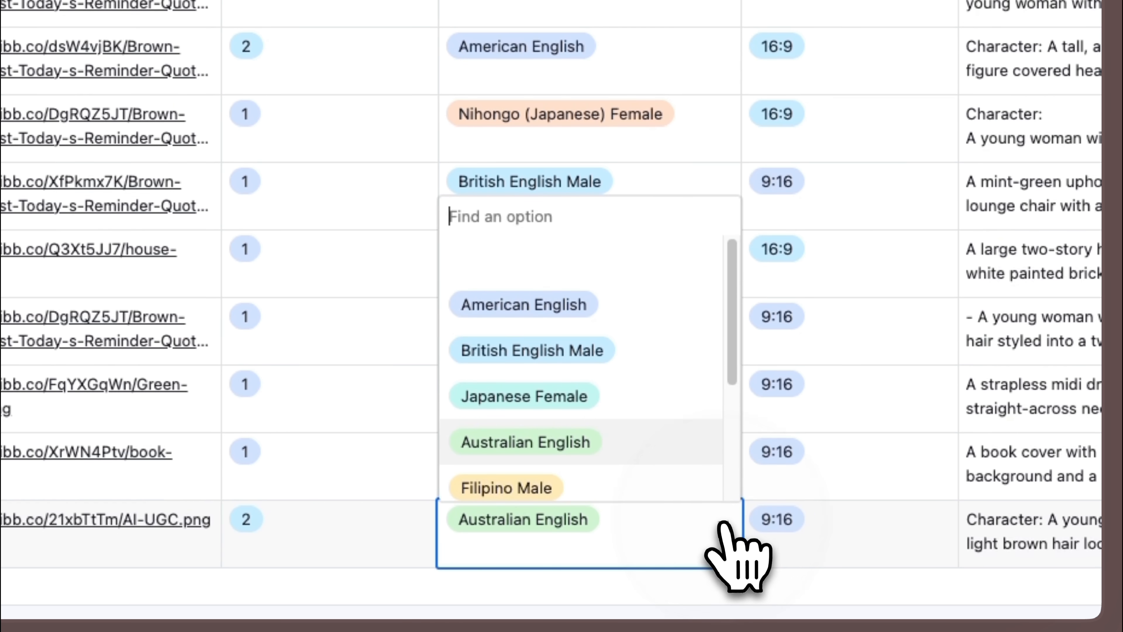
click(682, 590)
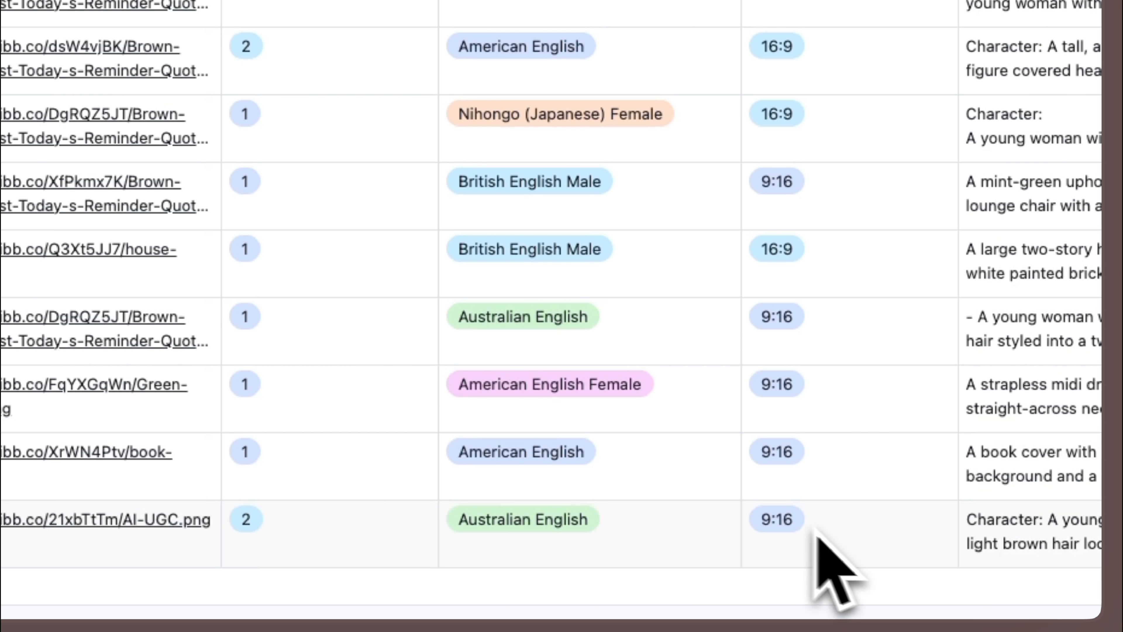
- Check the Video Orientation options for the Coco Mademoiselle Chanel row, keep 9:16, and look over the remaining columns
click(852, 556)
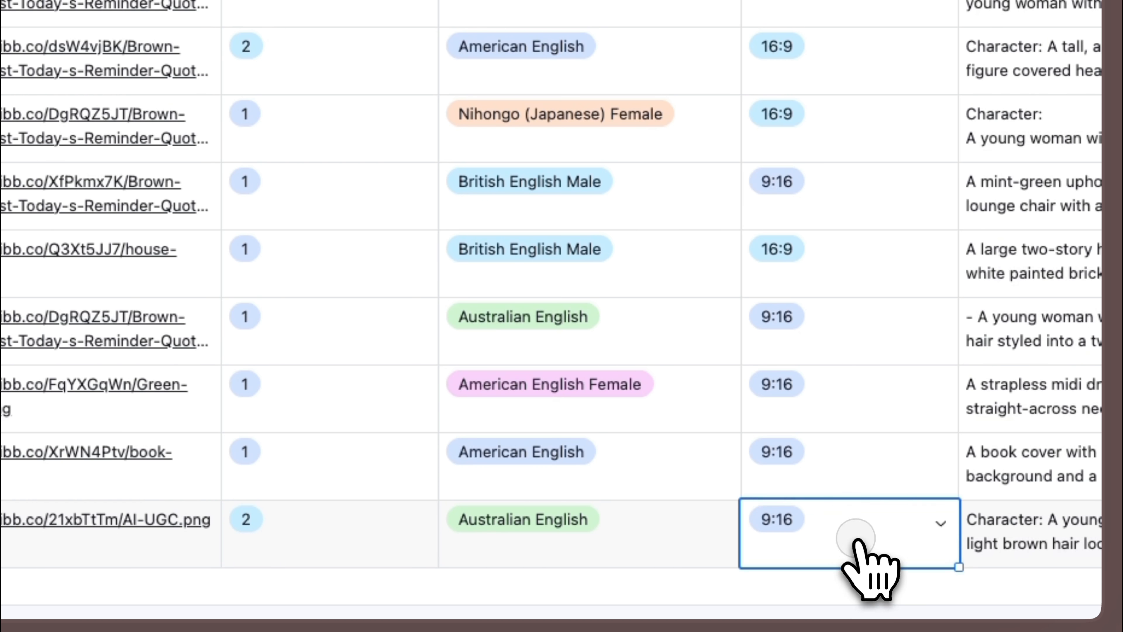
click(941, 524)
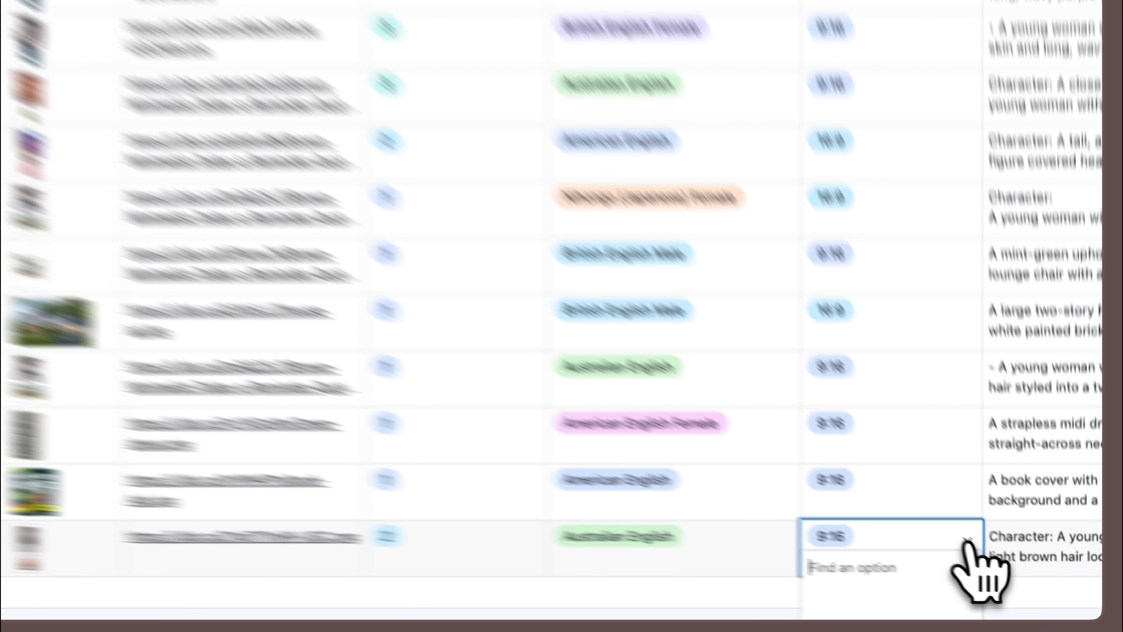
click(968, 542)
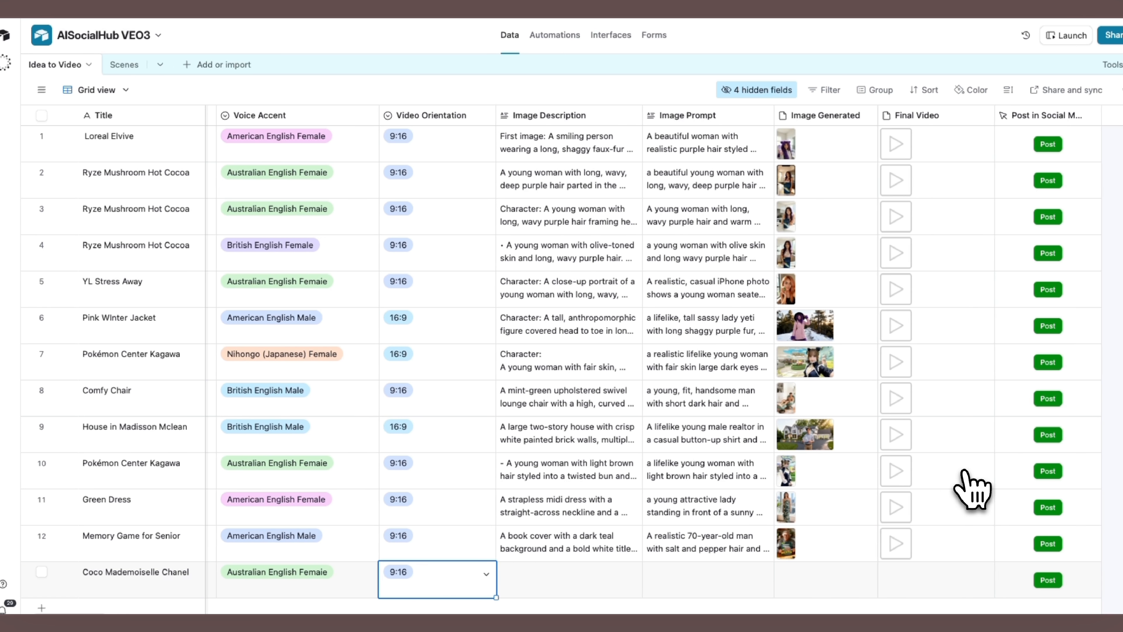
scroll(970, 482, right, 3)
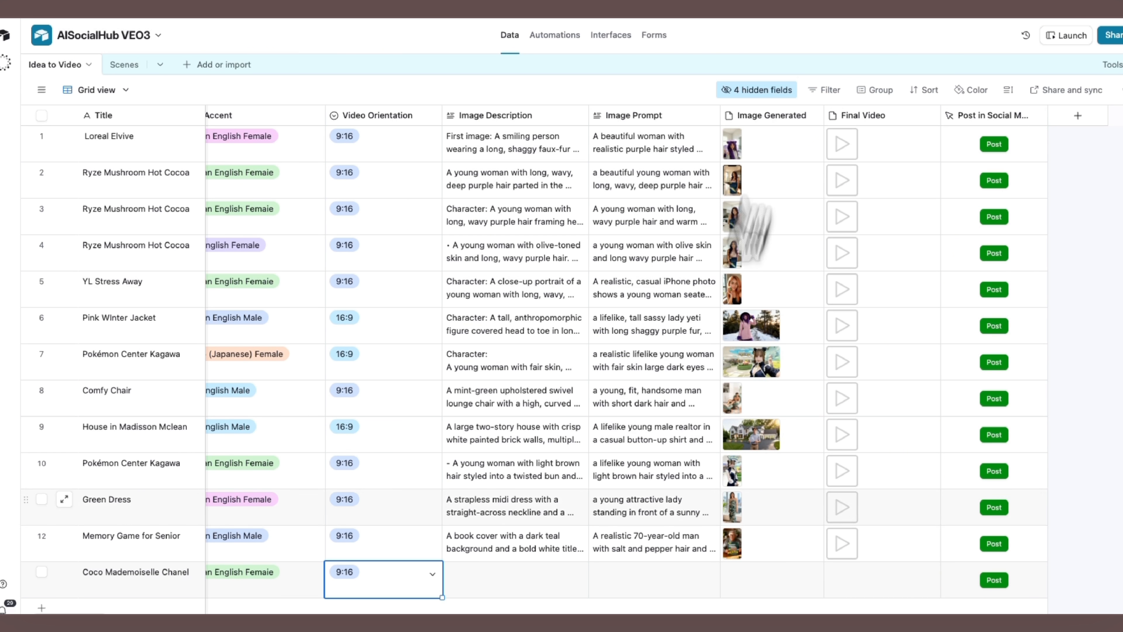
scroll(888, 472, left, 10)
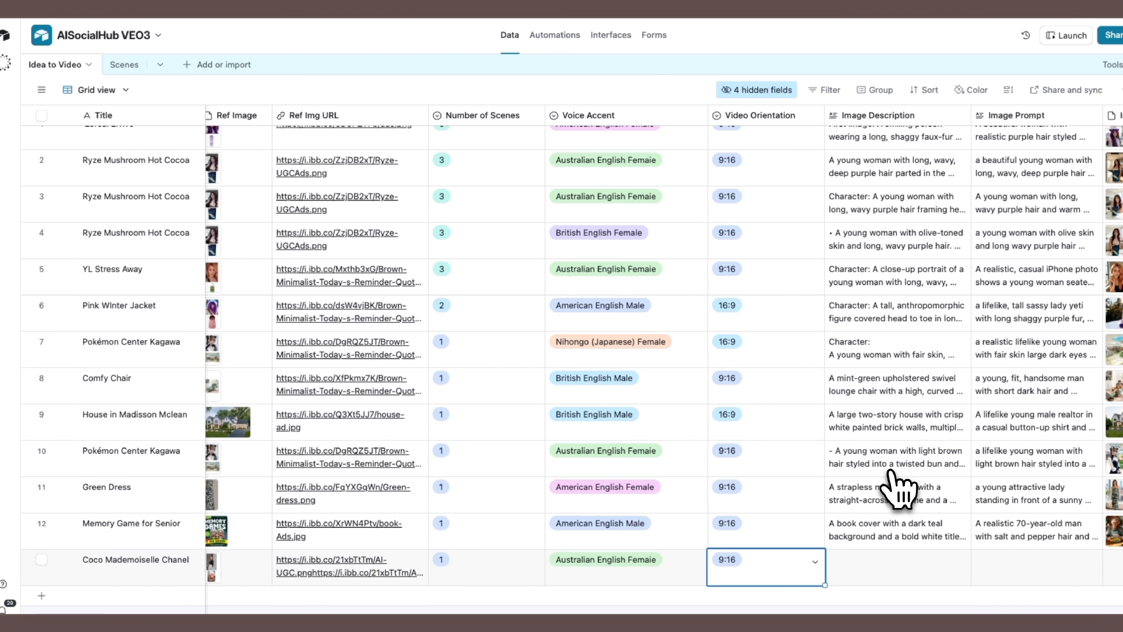
- Switch to the AI UGC Idea to Scenes (Veo3) scenario in Make and turn its immediate scheduling on and off again
key(super+Tab)
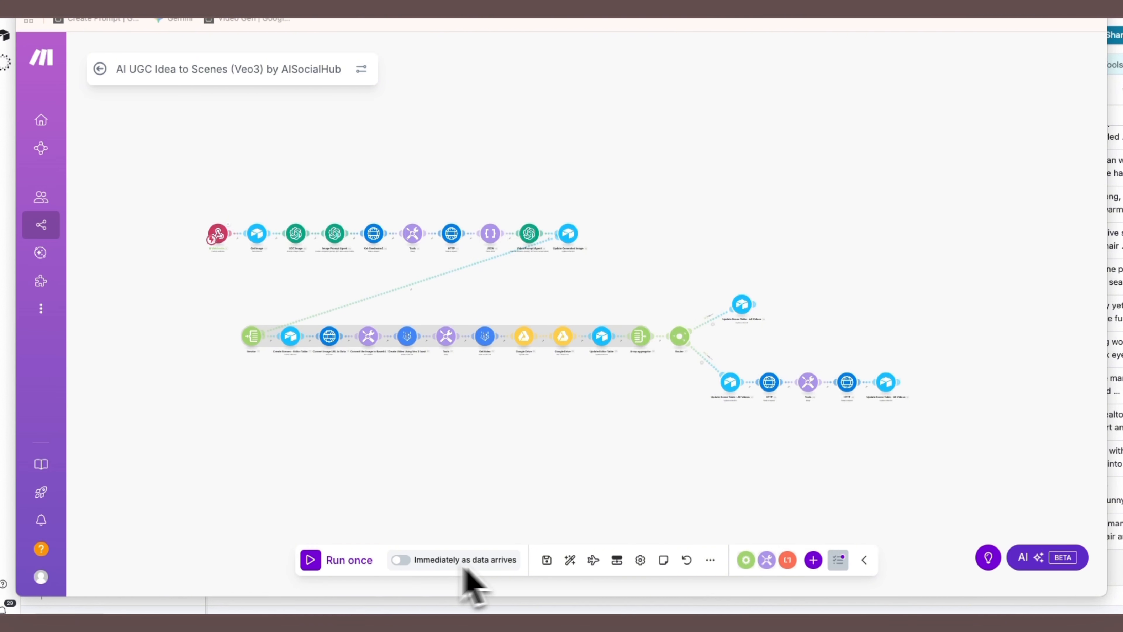
click(401, 559)
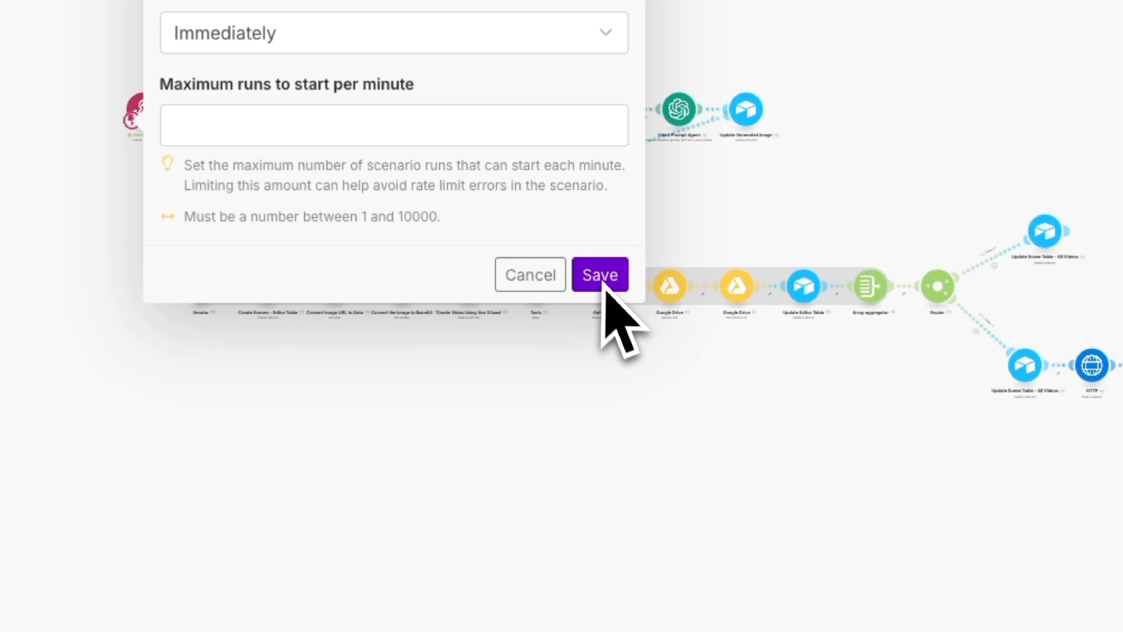
click(614, 145)
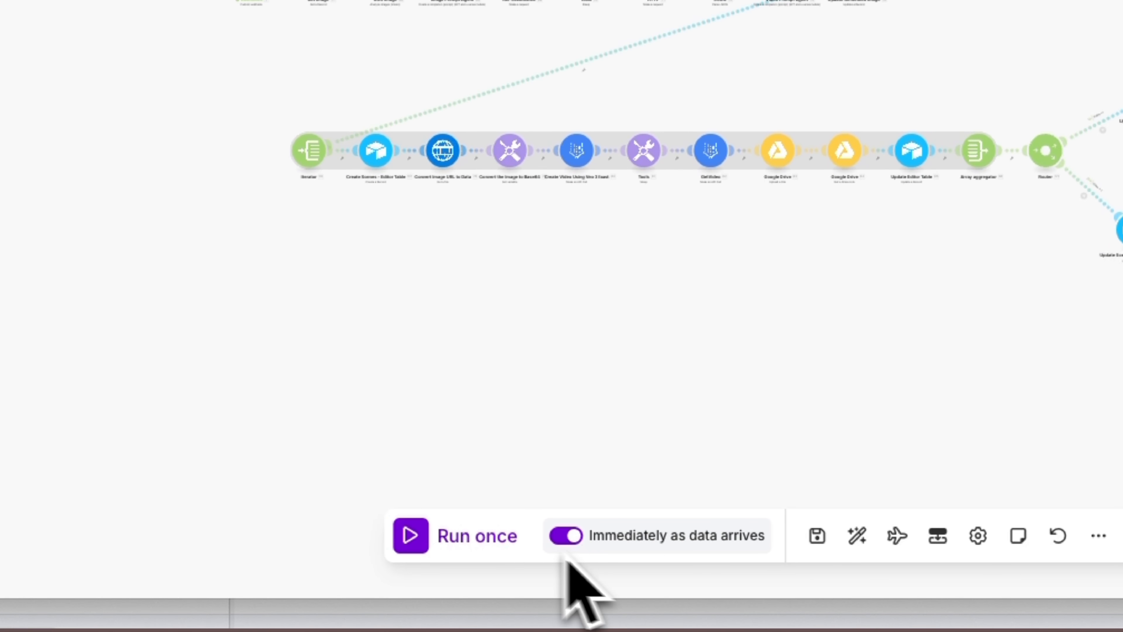
click(567, 536)
- Run the Make scenario once and trigger scene creation from the Coco Mademoiselle Chanel row in Airtable
click(410, 535)
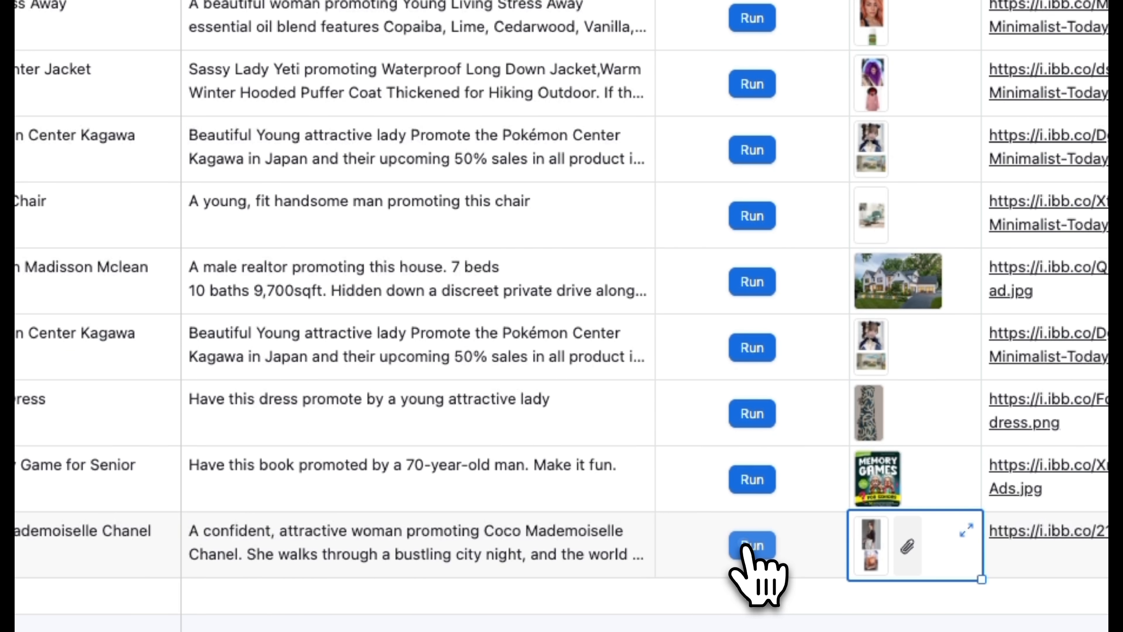
click(840, 525)
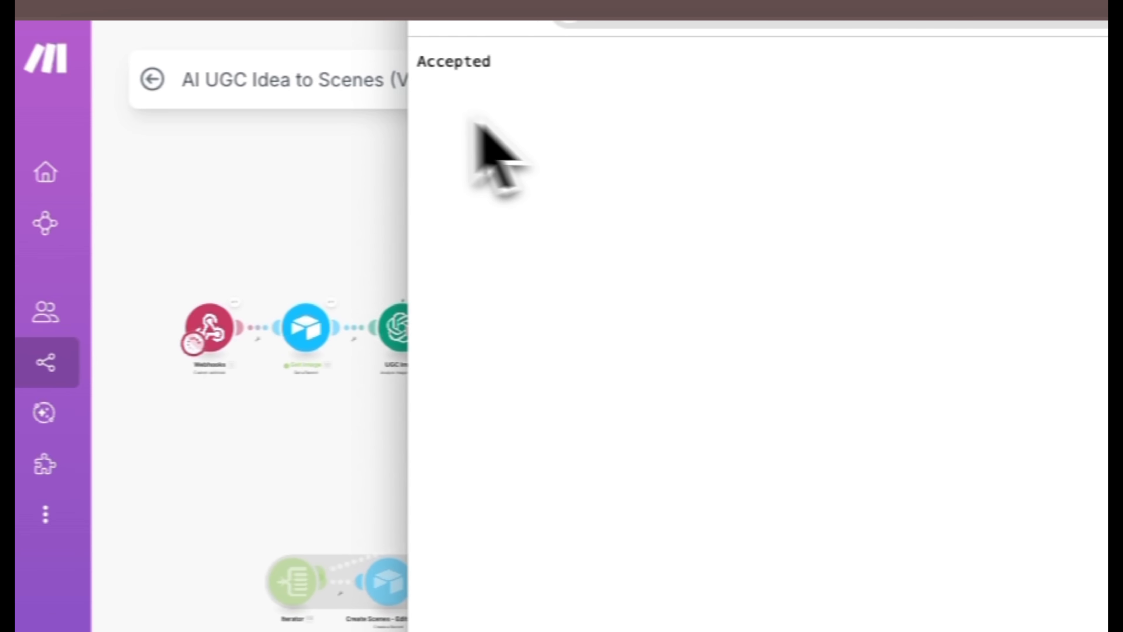
click(139, 446)
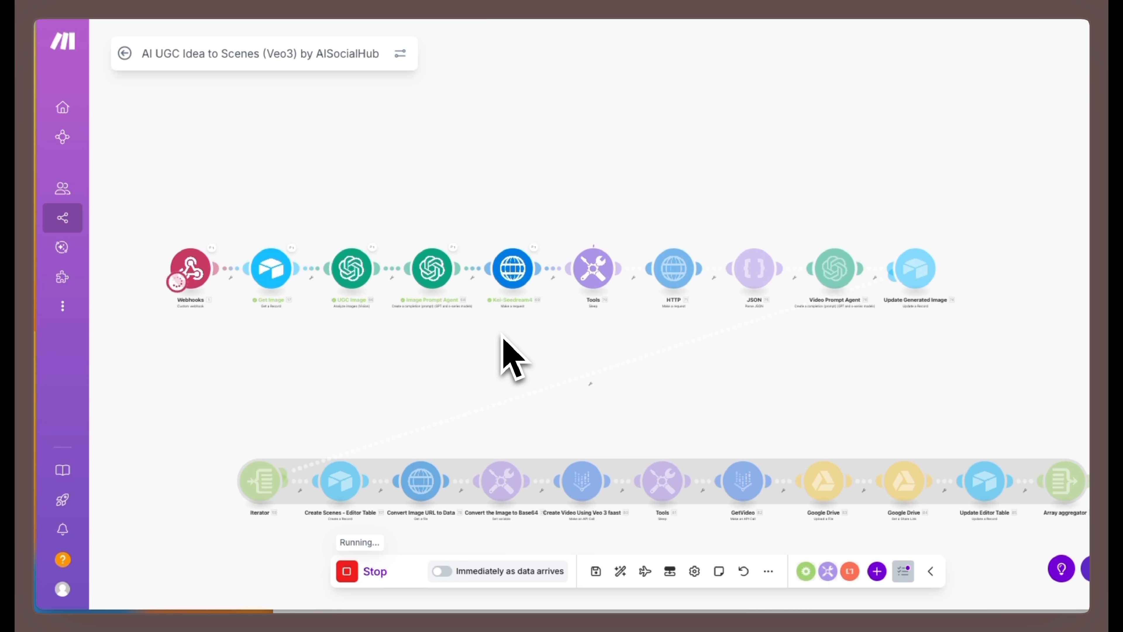
- Follow the scenario run through its modules to the router and the Update Scene Table - All Videos branches
scroll(501, 334, up, 3)
drag(610, 323, 534, 339)
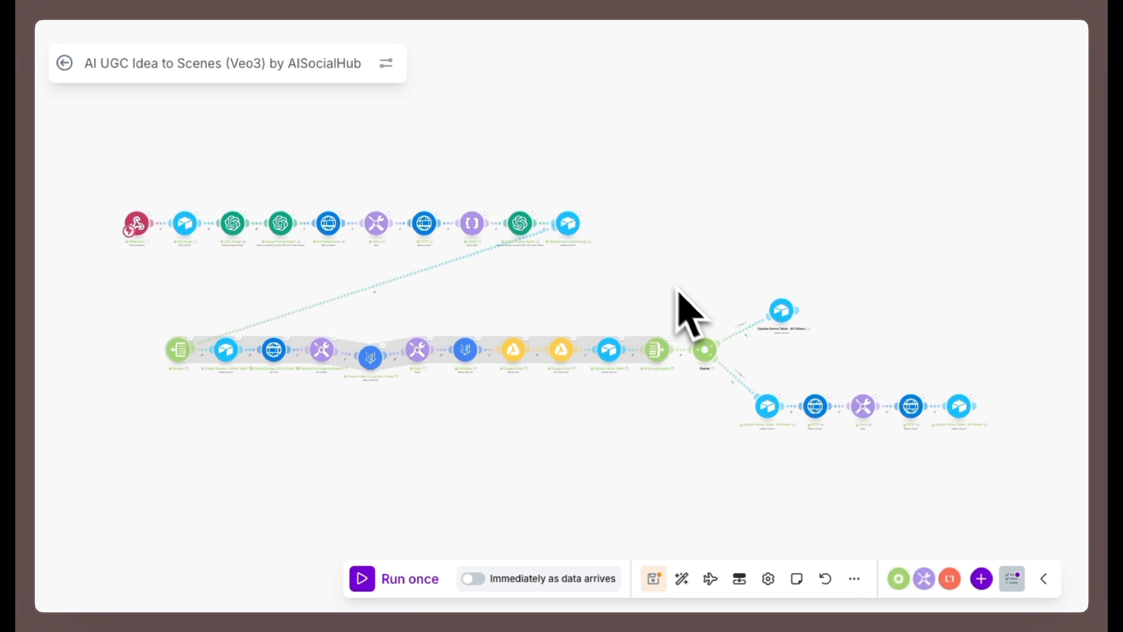
scroll(987, 419, up, 5)
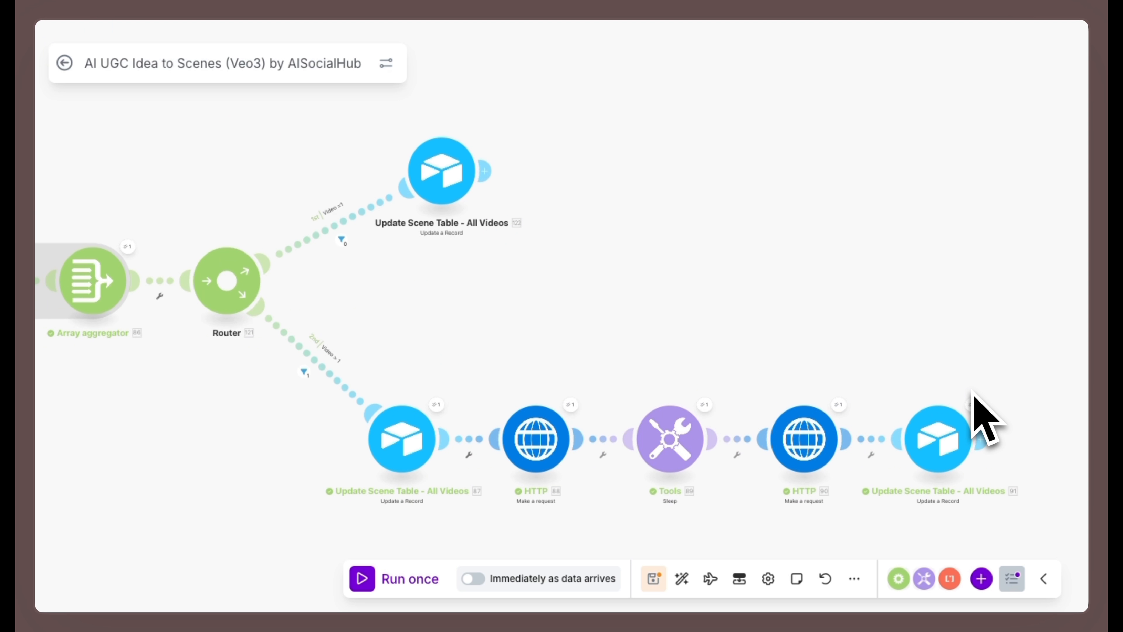
drag(964, 372, 920, 358)
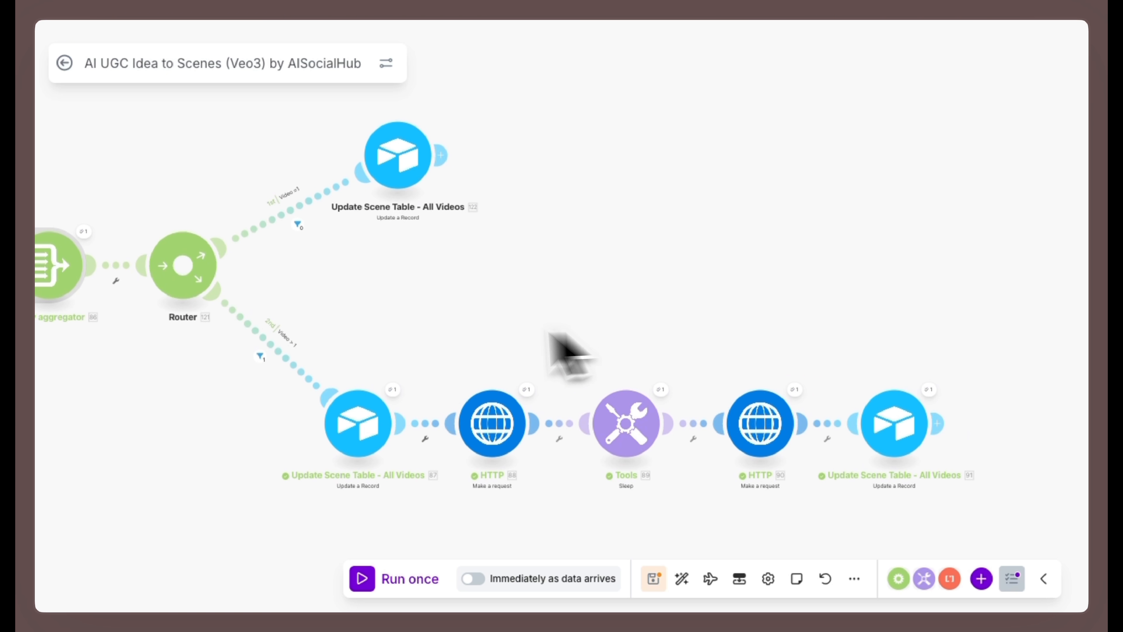
scroll(496, 341, up, 3)
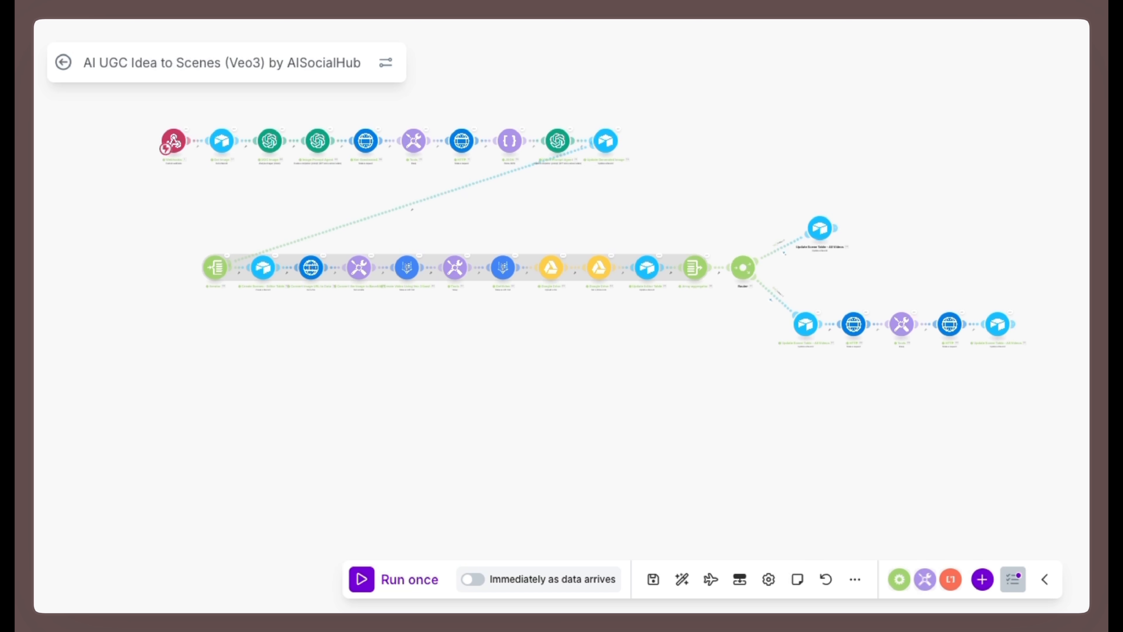
- Examine the scenario's modules for Base64 conversion, Veo 3 video creation, video retrieval and Google Drive upload
drag(688, 149, 655, 202)
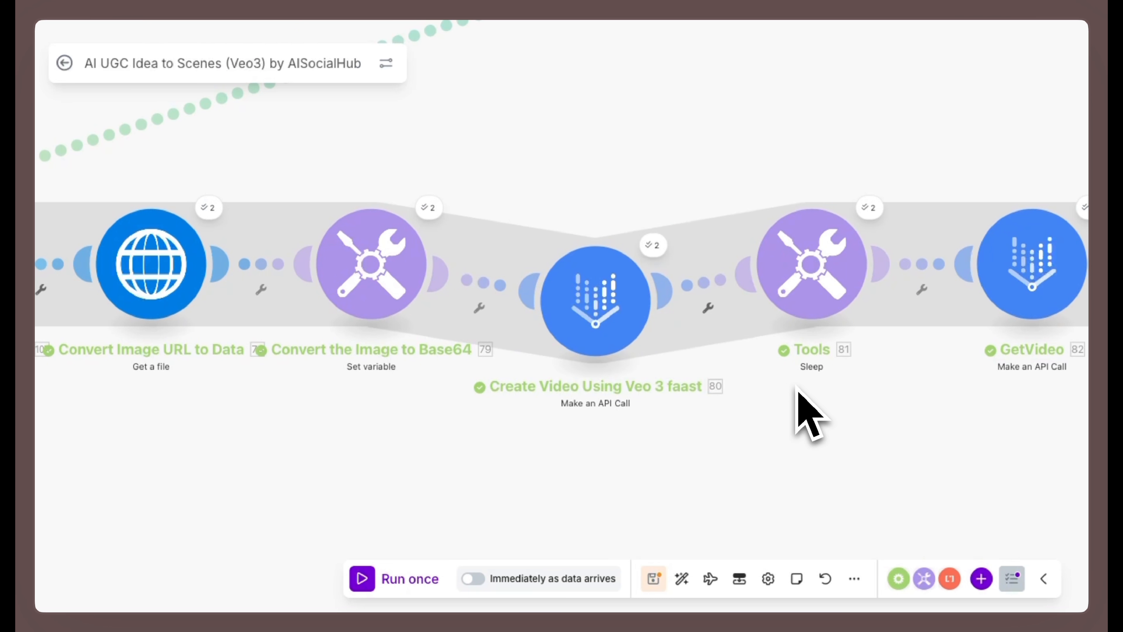
scroll(797, 388, down, 4)
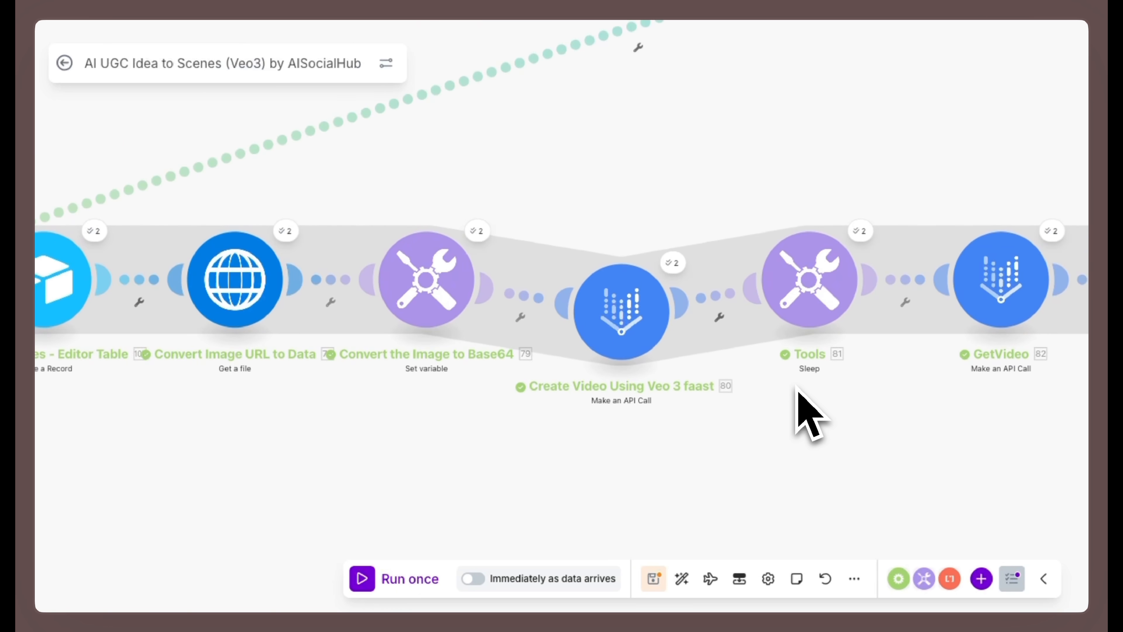
scroll(796, 389, down, 2)
scroll(575, 414, up, 6)
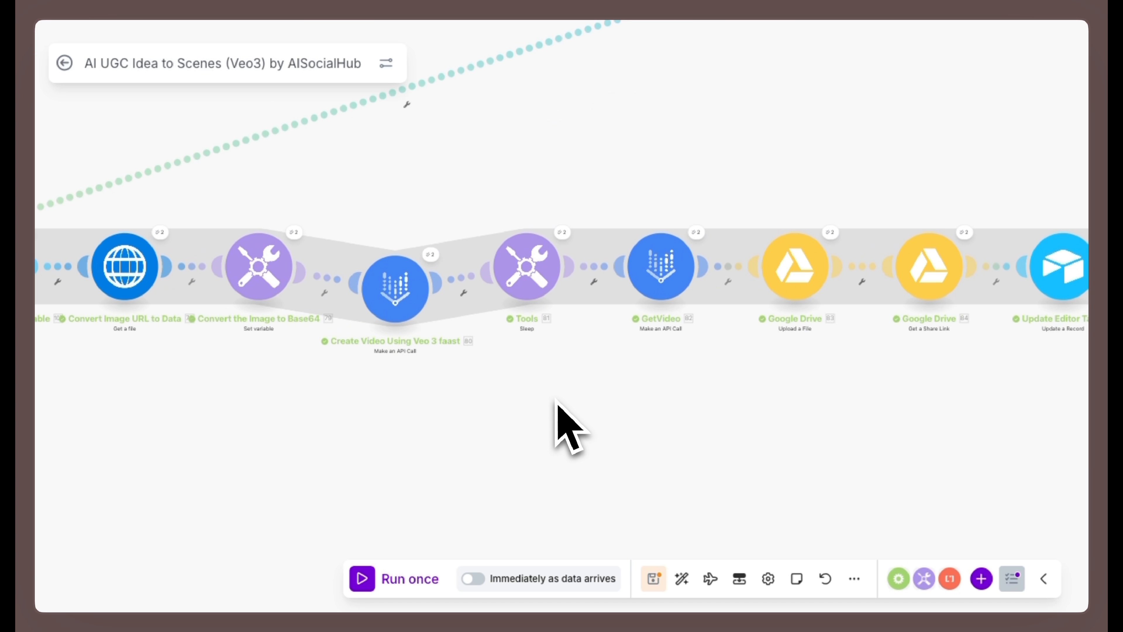
scroll(529, 386, up, 2)
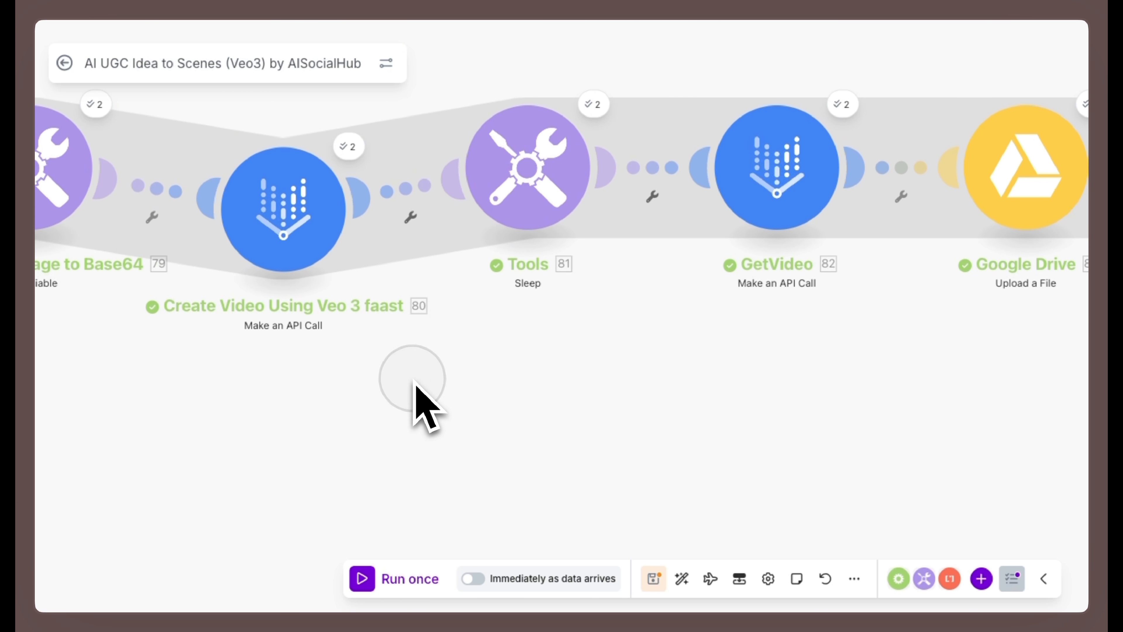
drag(414, 381, 312, 416)
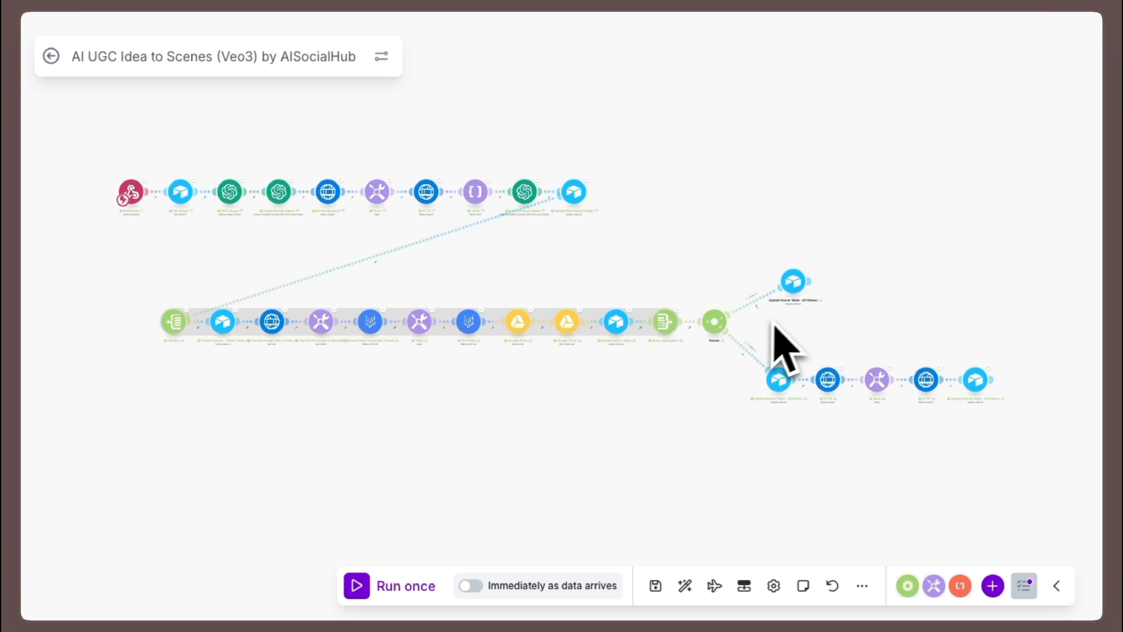
scroll(780, 319, up, 3)
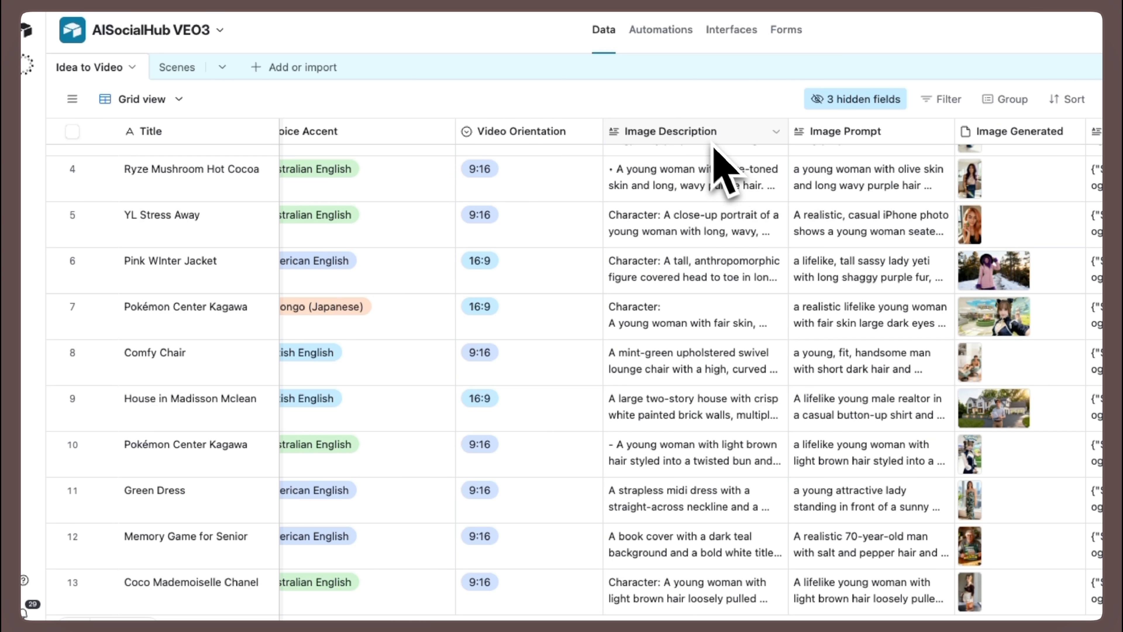
- Preview the generated image of the Coco Mademoiselle Chanel row in Airtable and close the preview
scroll(654, 336, down, 1)
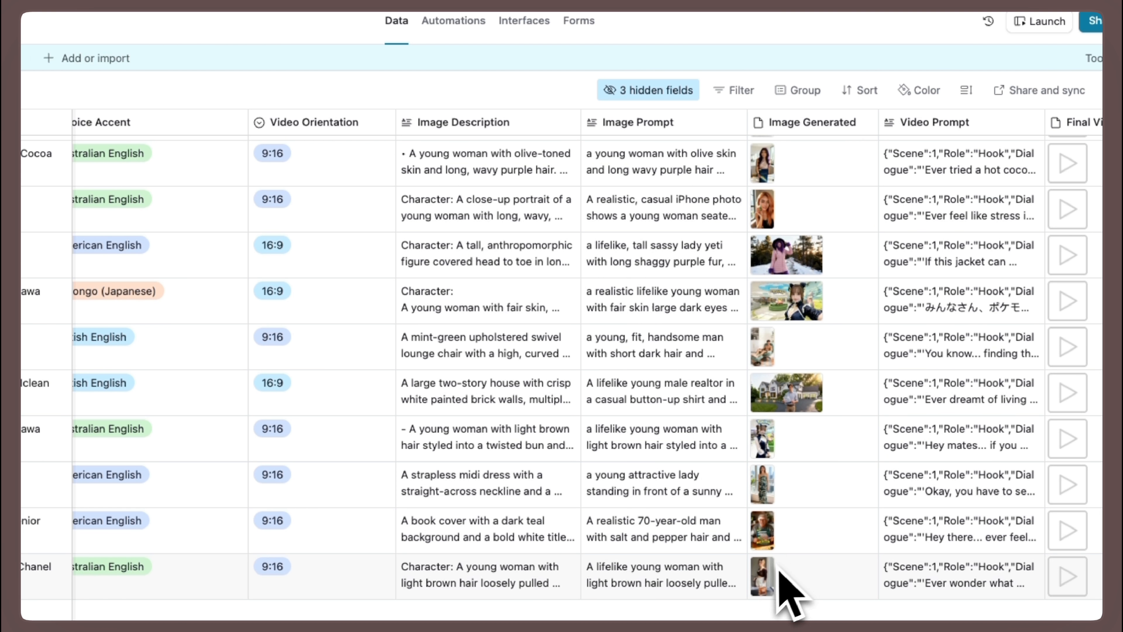
click(765, 587)
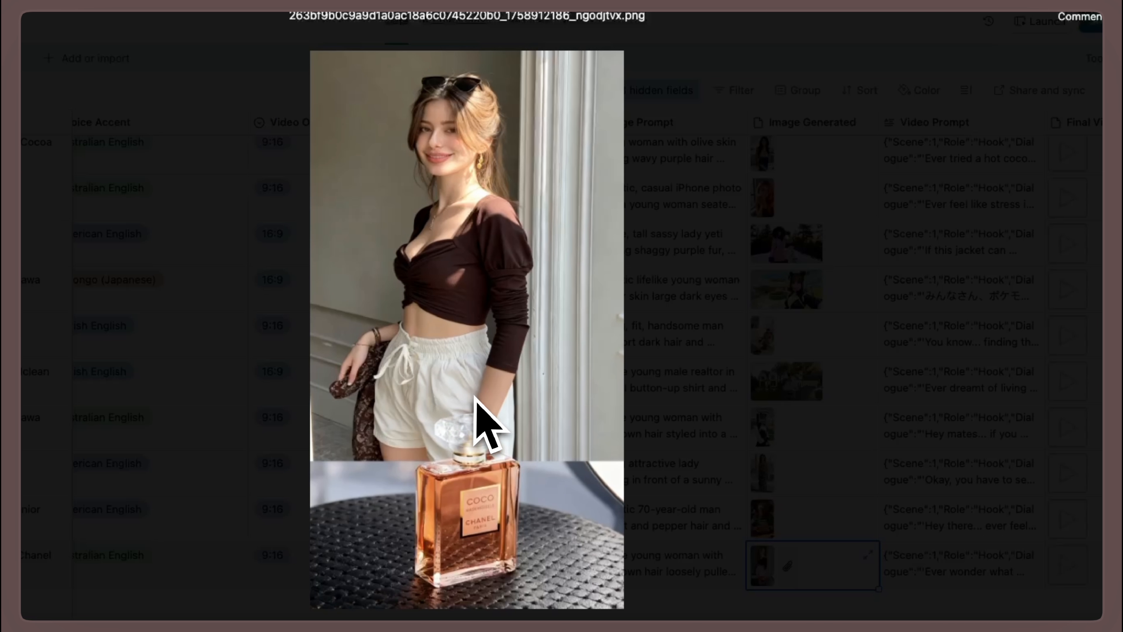
click(1032, 244)
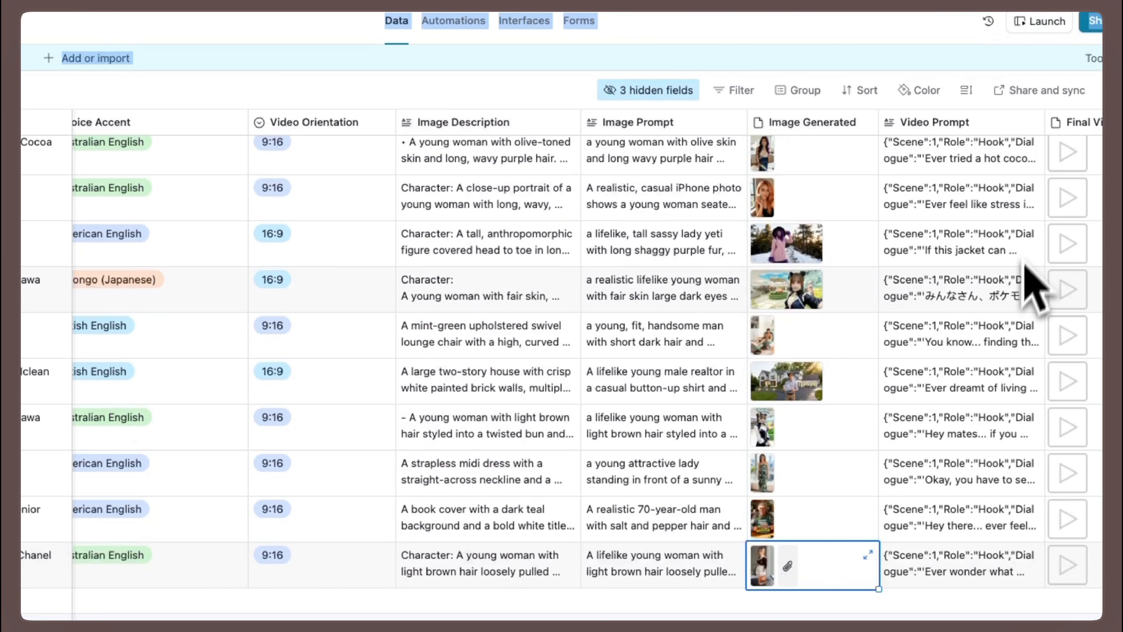
- Preview the final video of the Coco Mademoiselle Chanel row and close the preview
click(1079, 584)
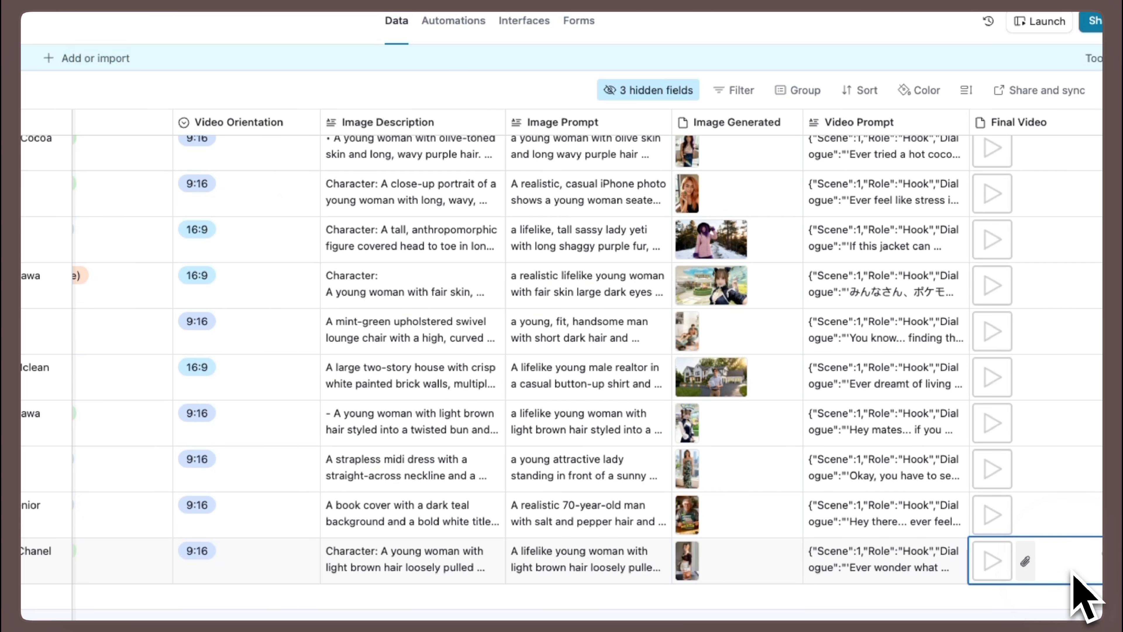
click(986, 569)
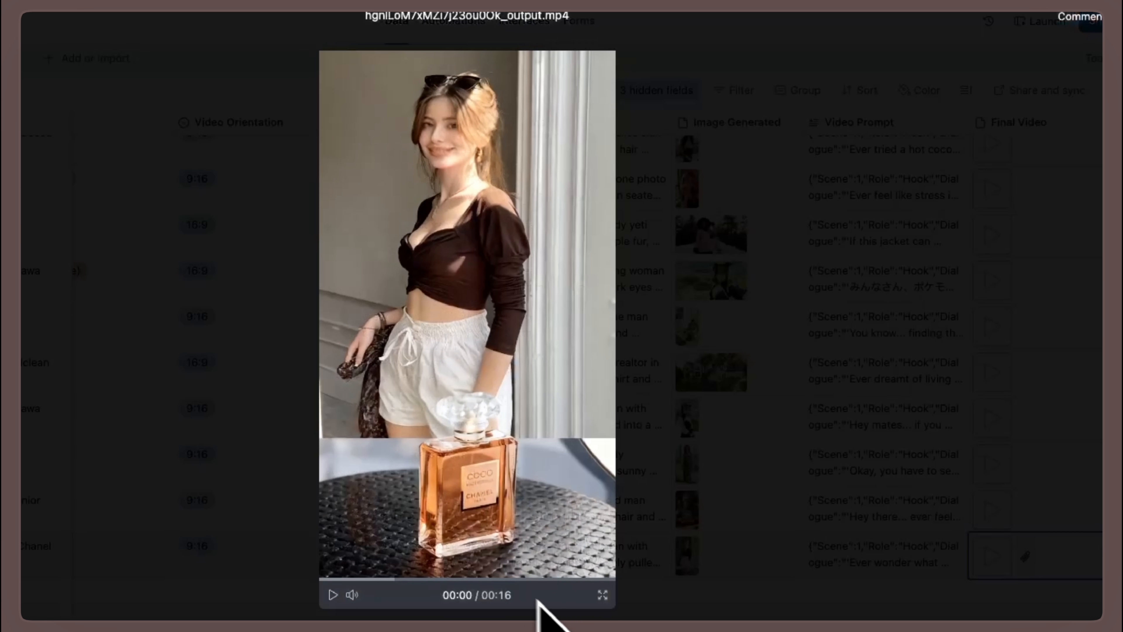
click(803, 593)
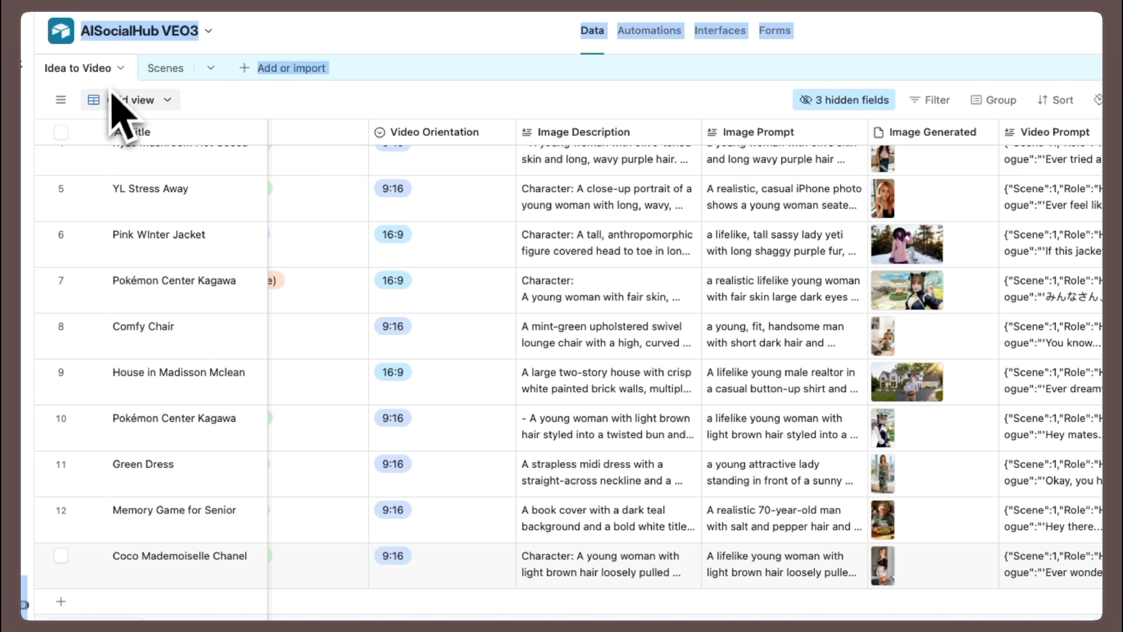
- Preview the output video of the Coco Mademoiselle Chanel Scene 1 record in the Scenes table and close the preview
scroll(699, 292, right, 5)
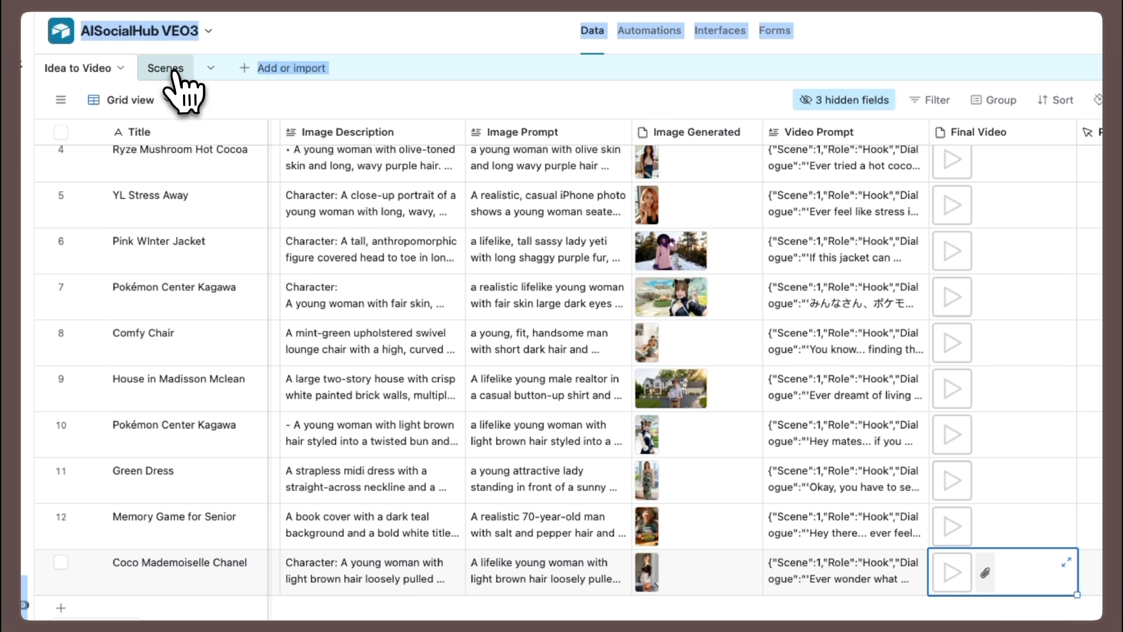
click(166, 69)
scroll(316, 372, down, 2)
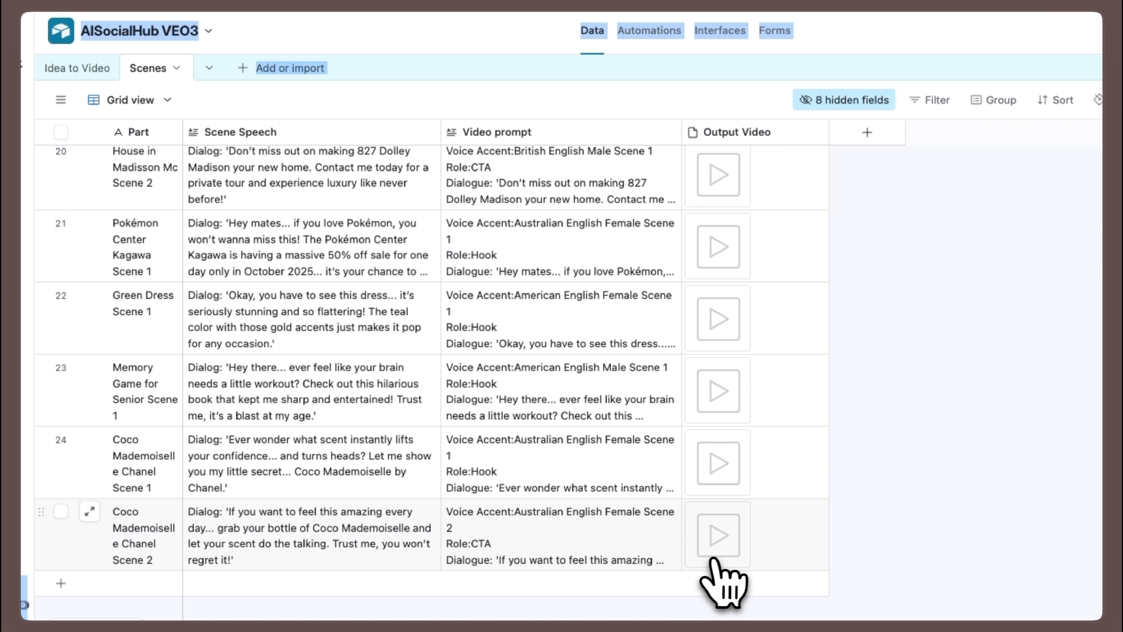
scroll(744, 531, down, 2)
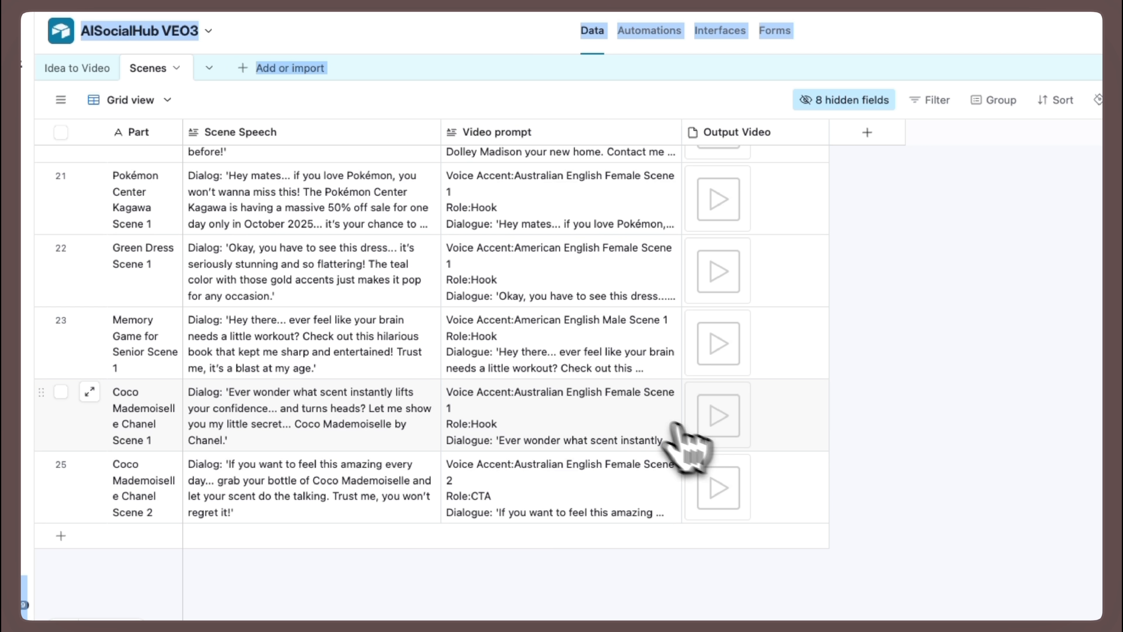
click(717, 427)
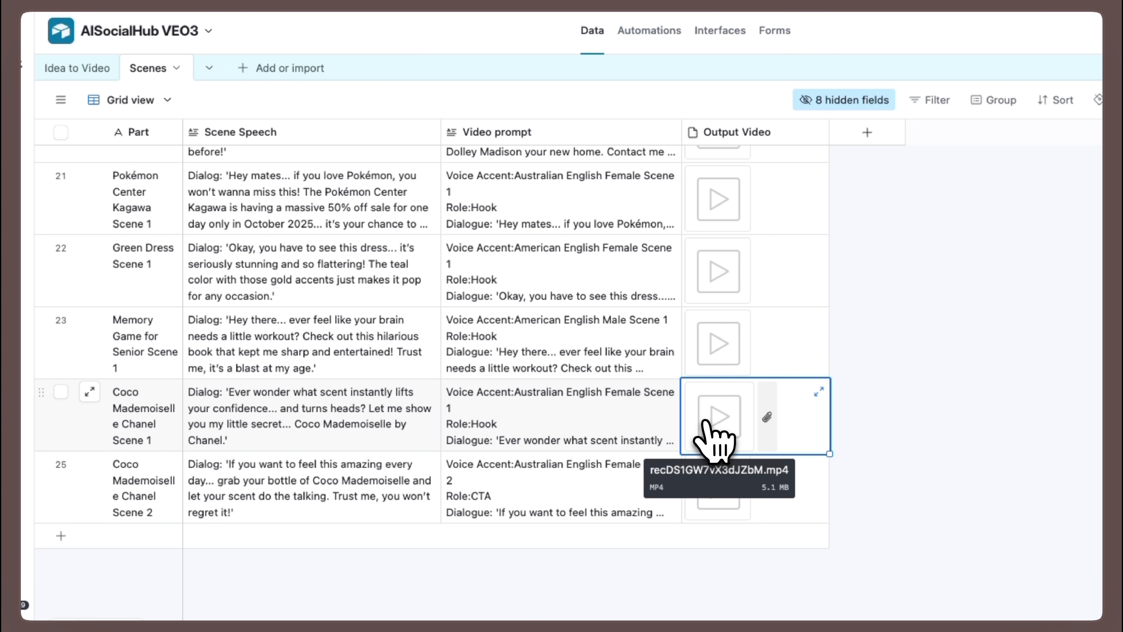
click(715, 426)
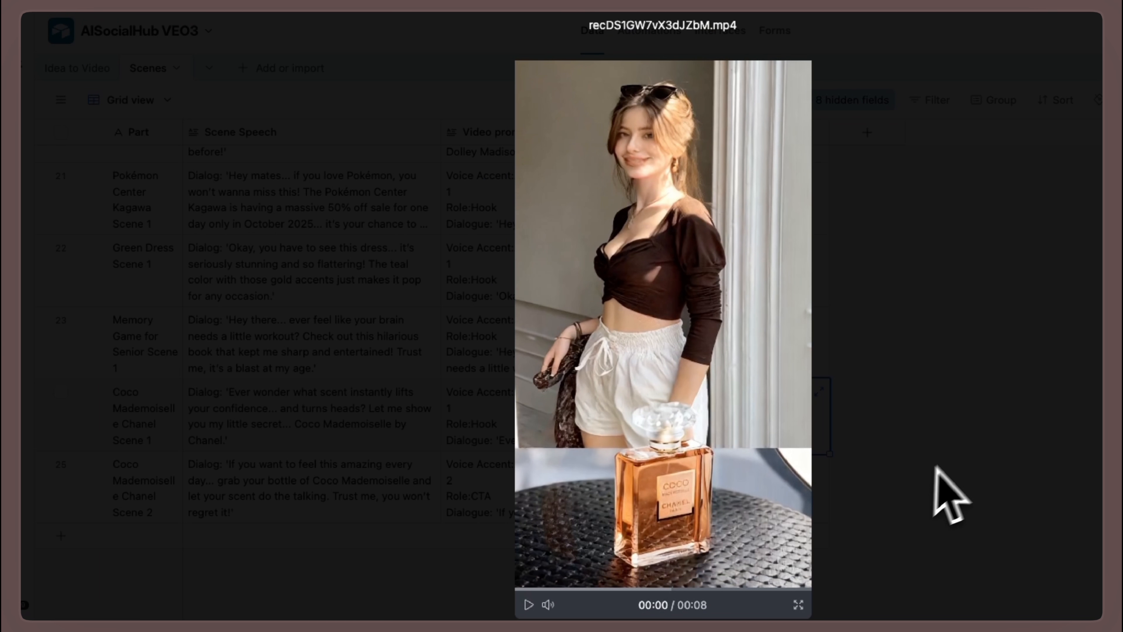
click(955, 484)
- Preview the output video of the Coco Mademoiselle Chanel Scene 2 record and close the preview
click(723, 498)
click(721, 496)
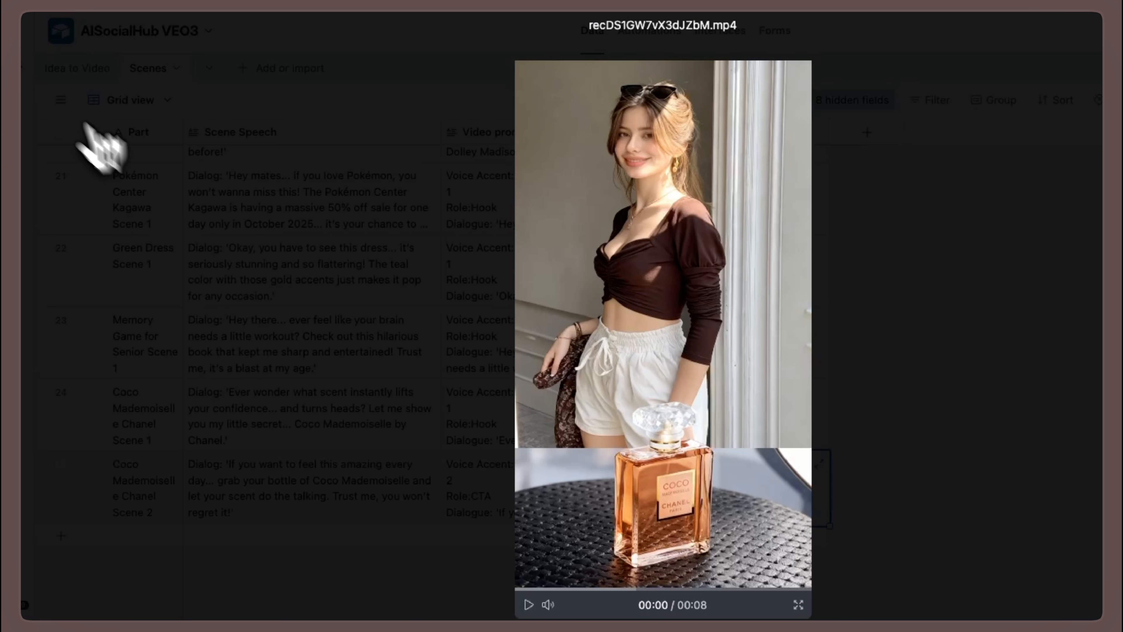
key(Escape)
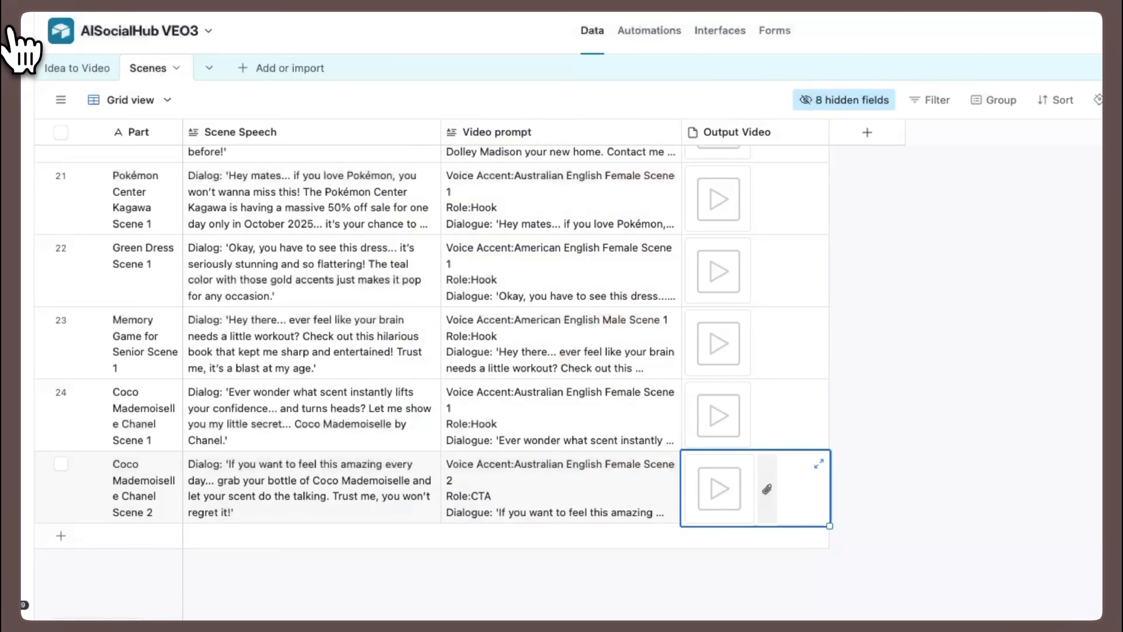
- Return to the Idea to Video table and open the final video of the Coco Mademoiselle Chanel row
click(77, 68)
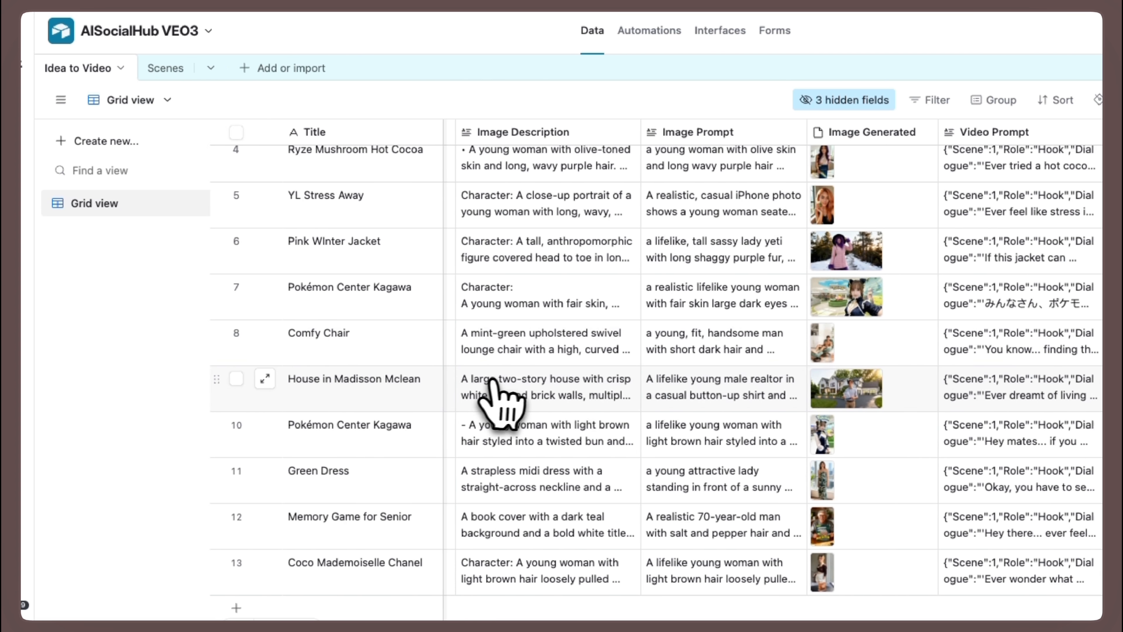
click(956, 585)
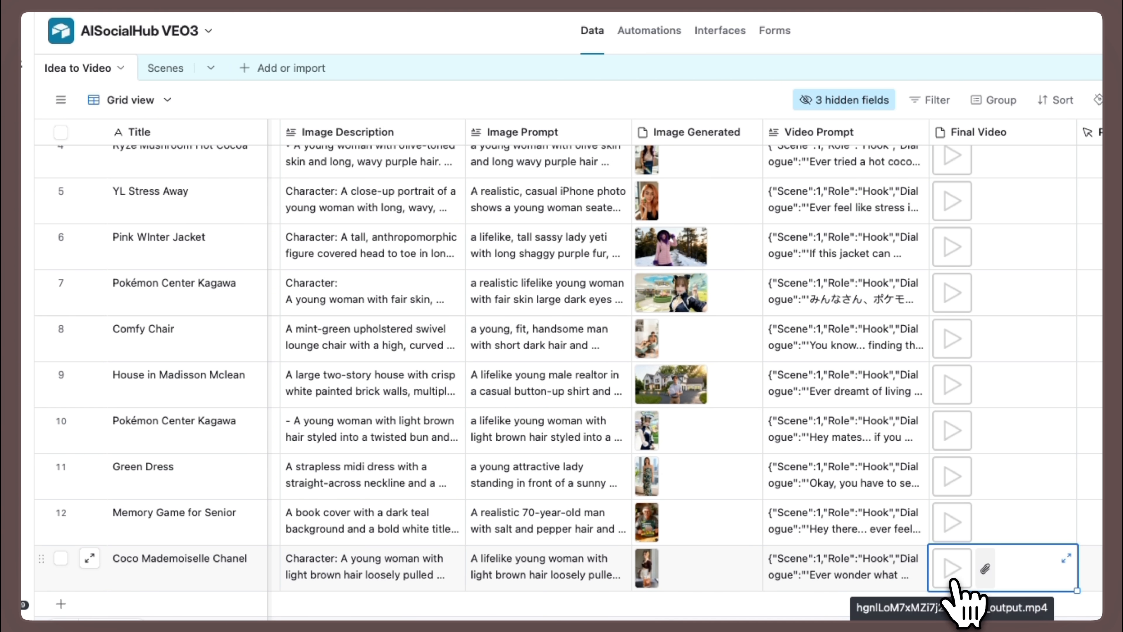
click(955, 584)
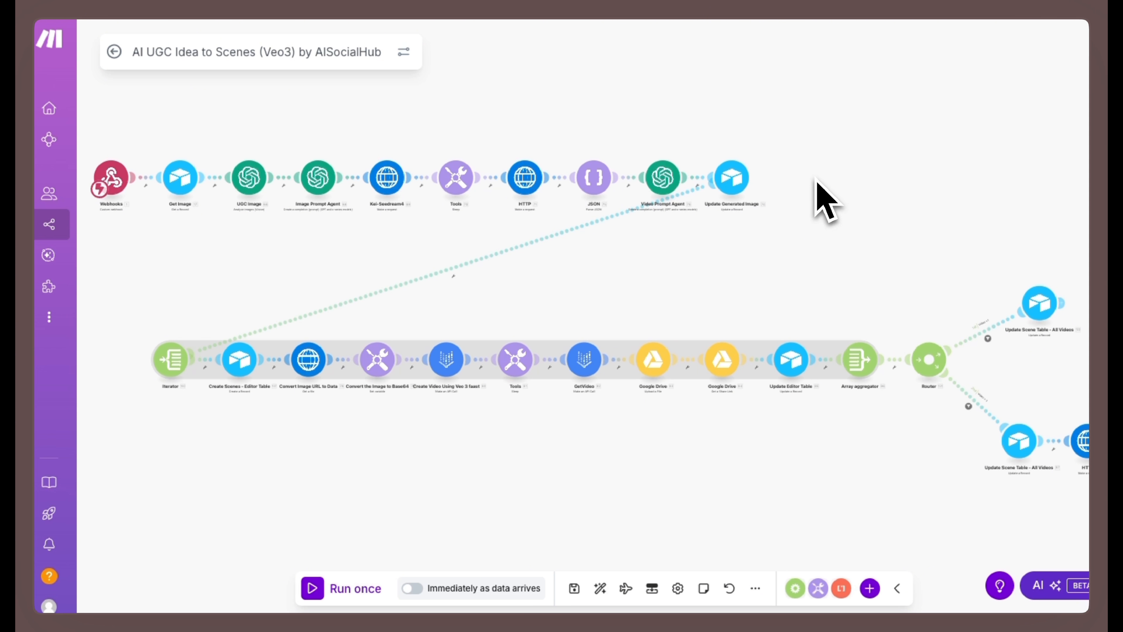
- Review the Make scenario's module flow, switch to the AI Social Hub site and open the AI UGC Machine resource page
drag(816, 180, 663, 175)
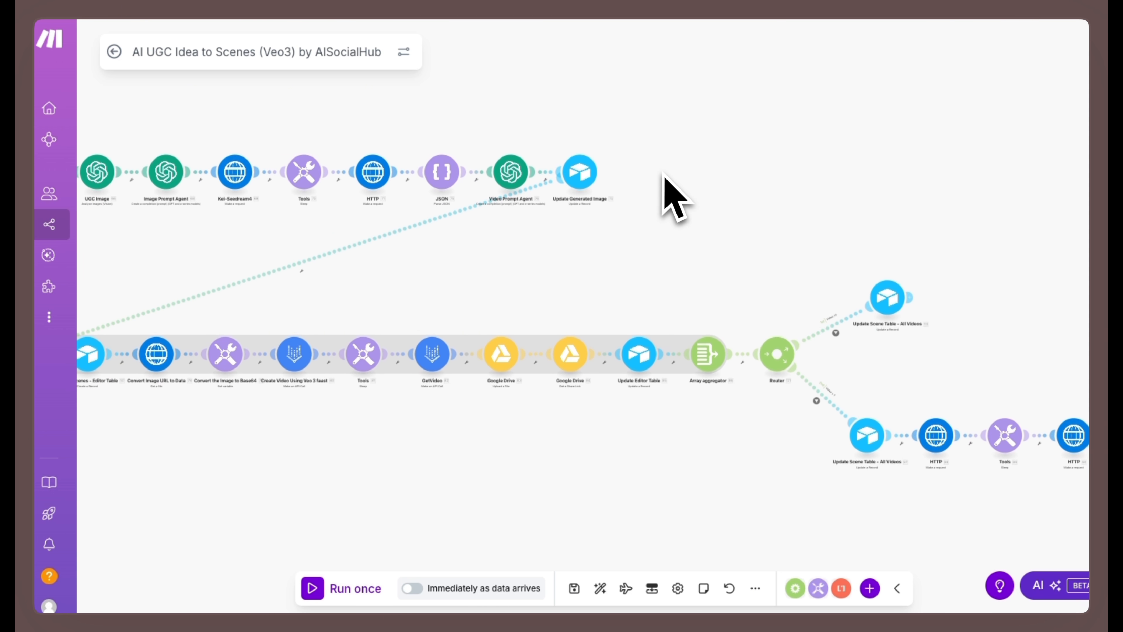
click(349, 0)
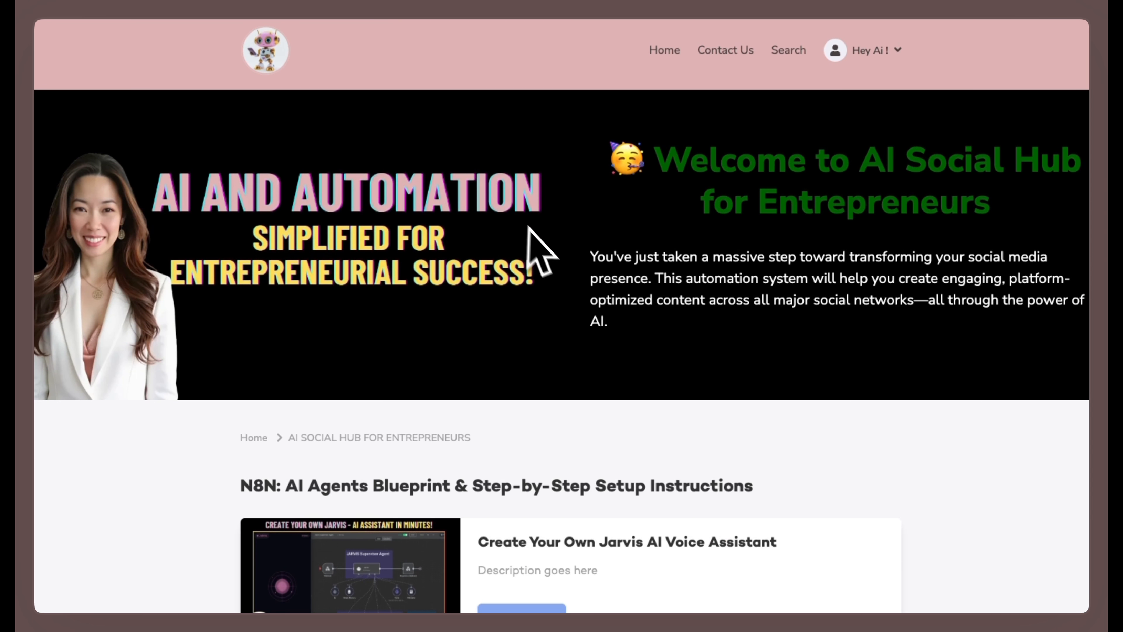
scroll(541, 244, down, 10)
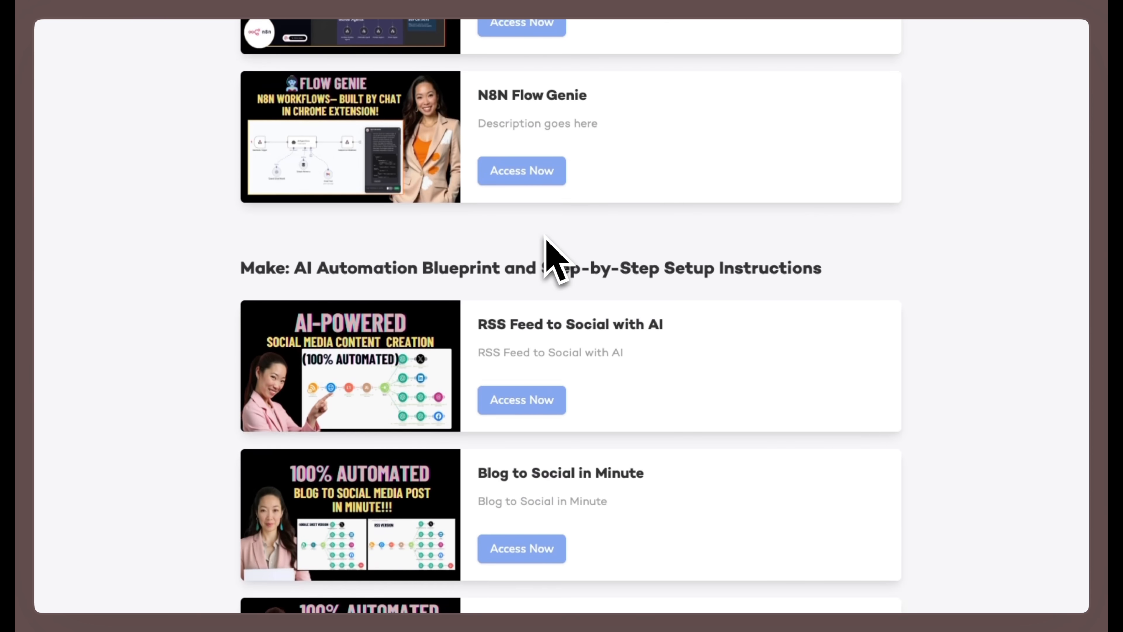
scroll(548, 252, down, 15)
click(520, 573)
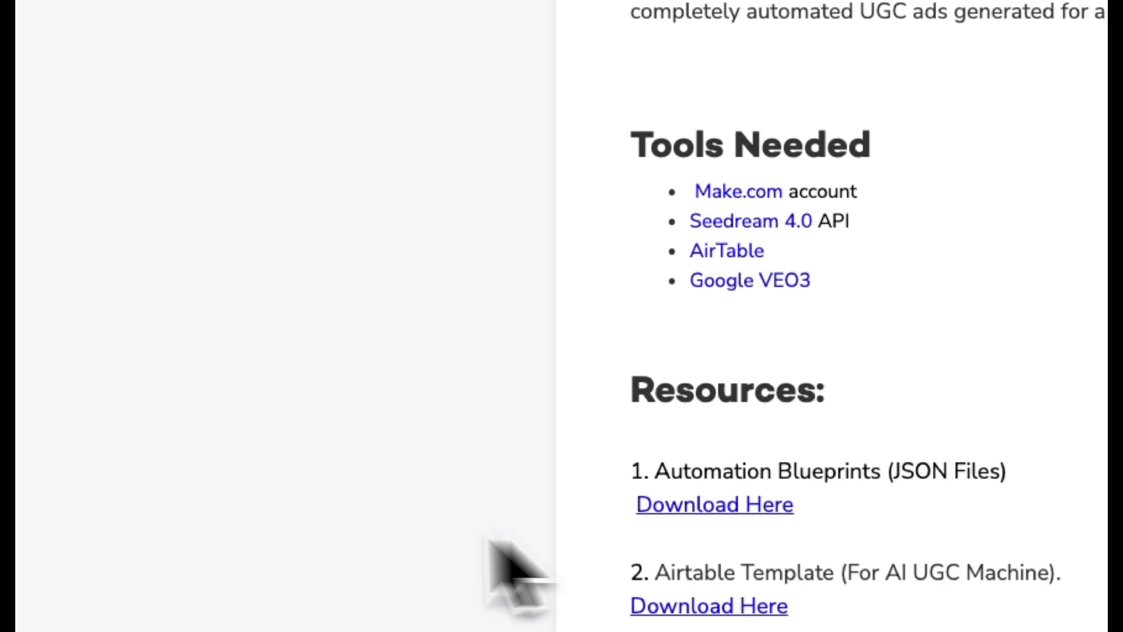
- Import the blueprint file AI UGC Idea to Scenes (Veo3) by AISocialHub.blueprint.json into a new Make scenario
click(973, 76)
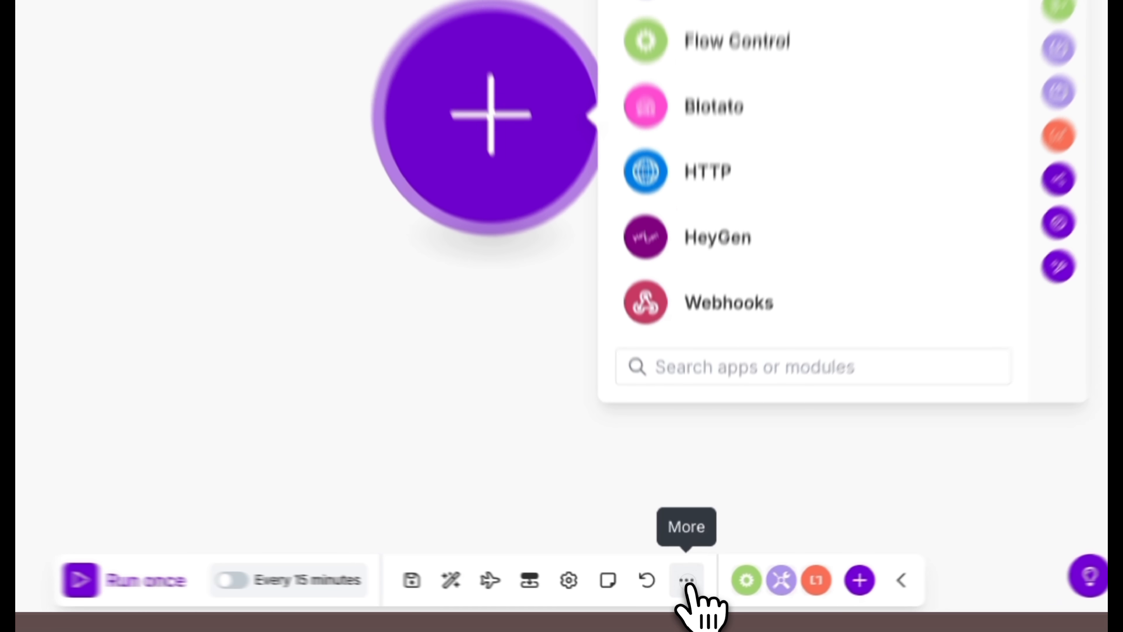
click(686, 591)
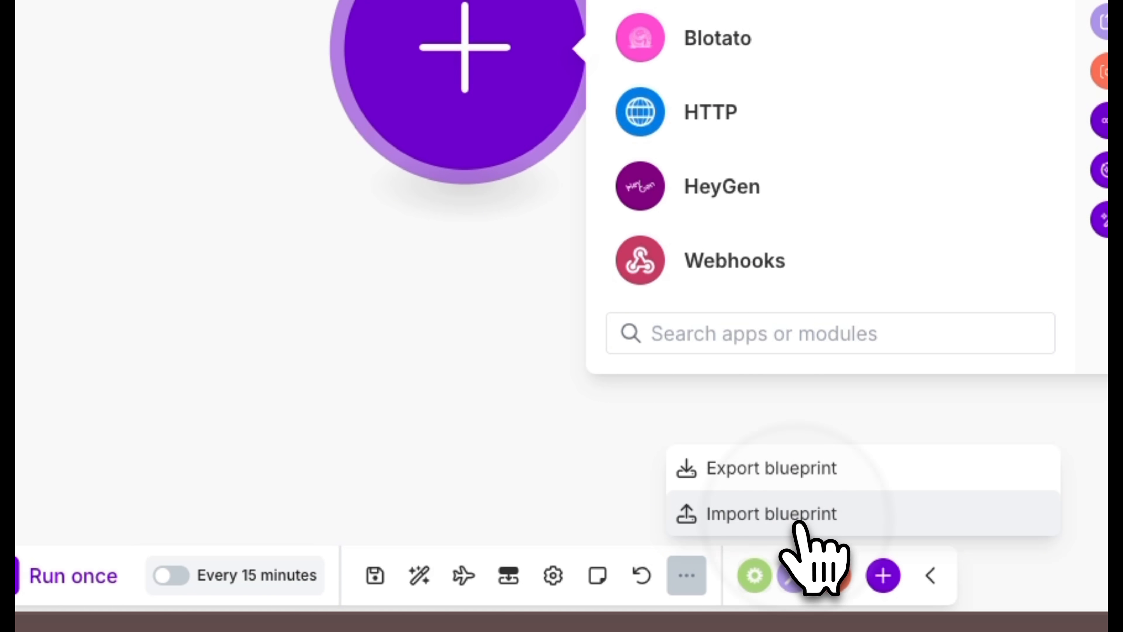
click(798, 518)
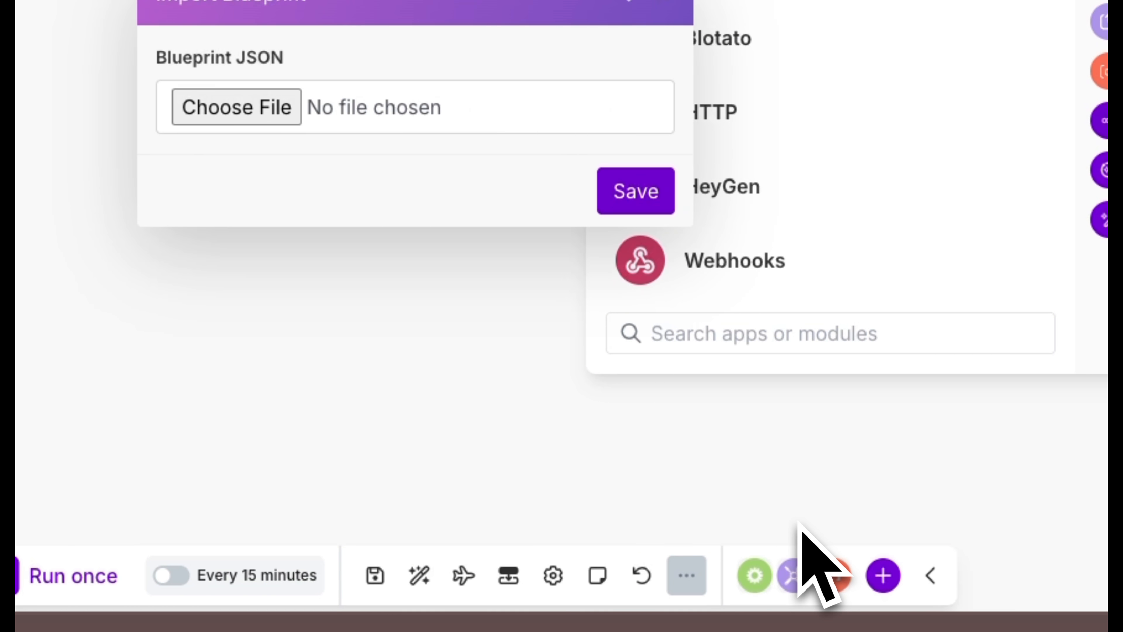
click(625, 447)
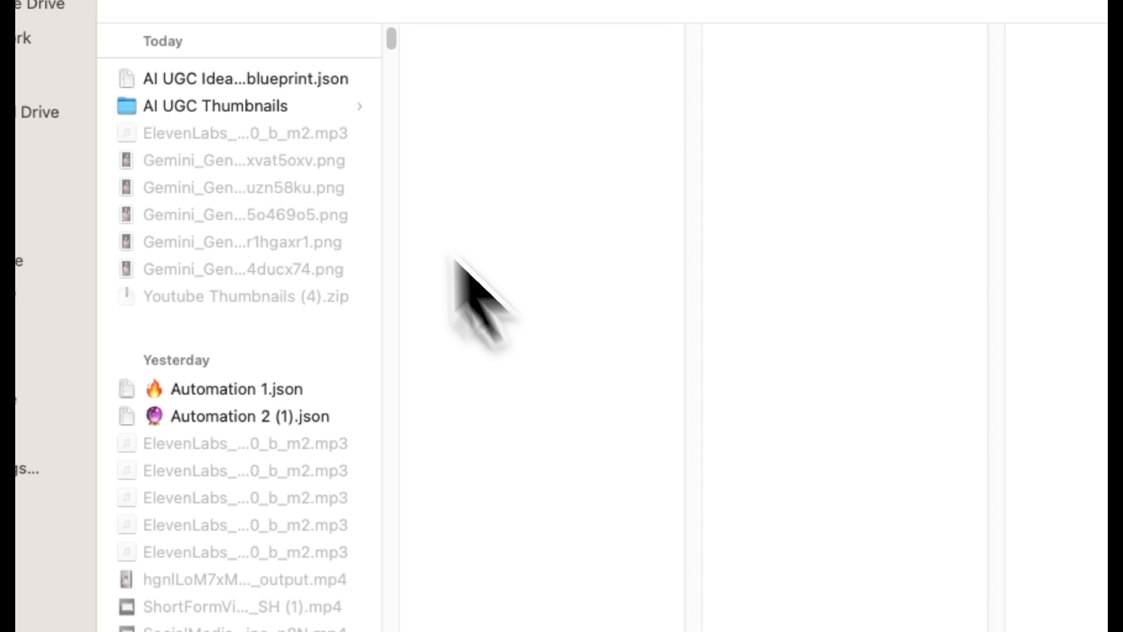
click(274, 64)
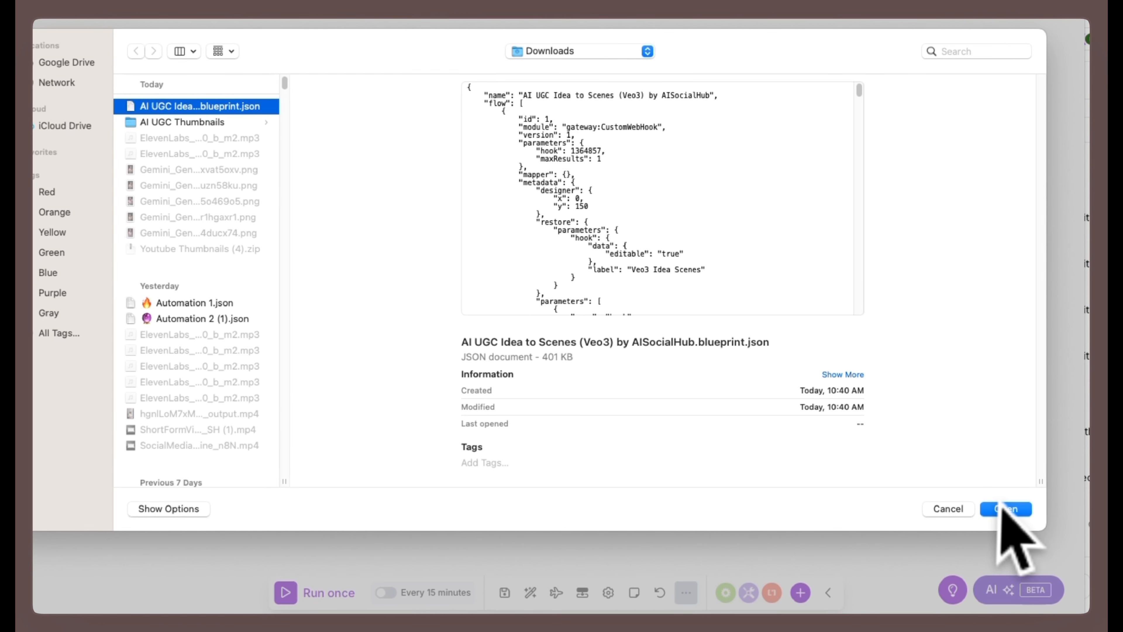
click(1096, 583)
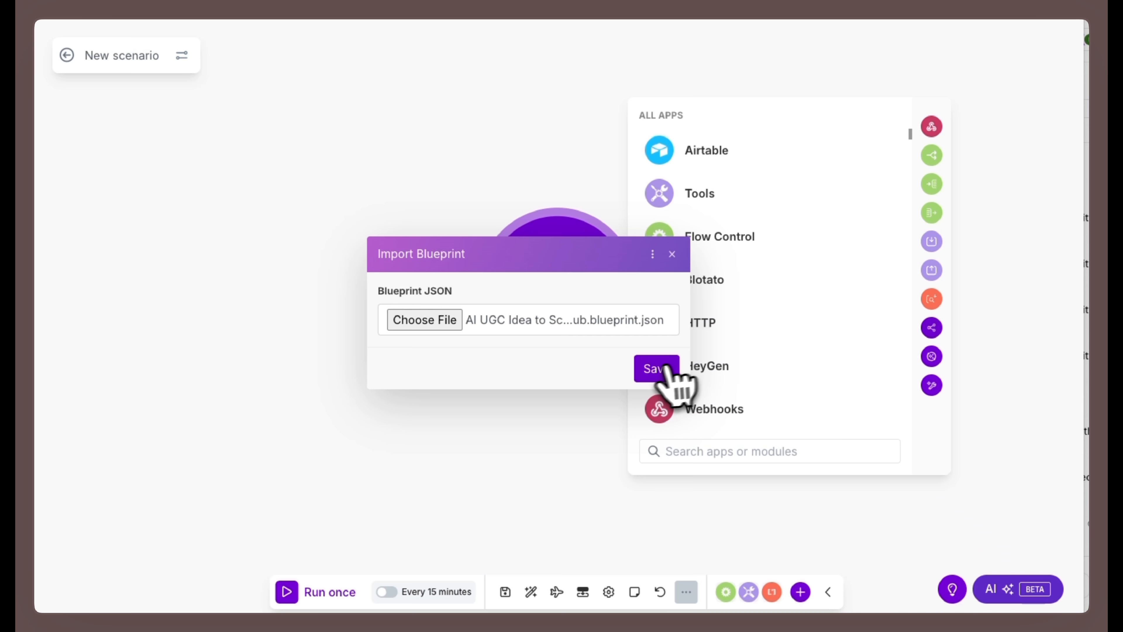
click(659, 368)
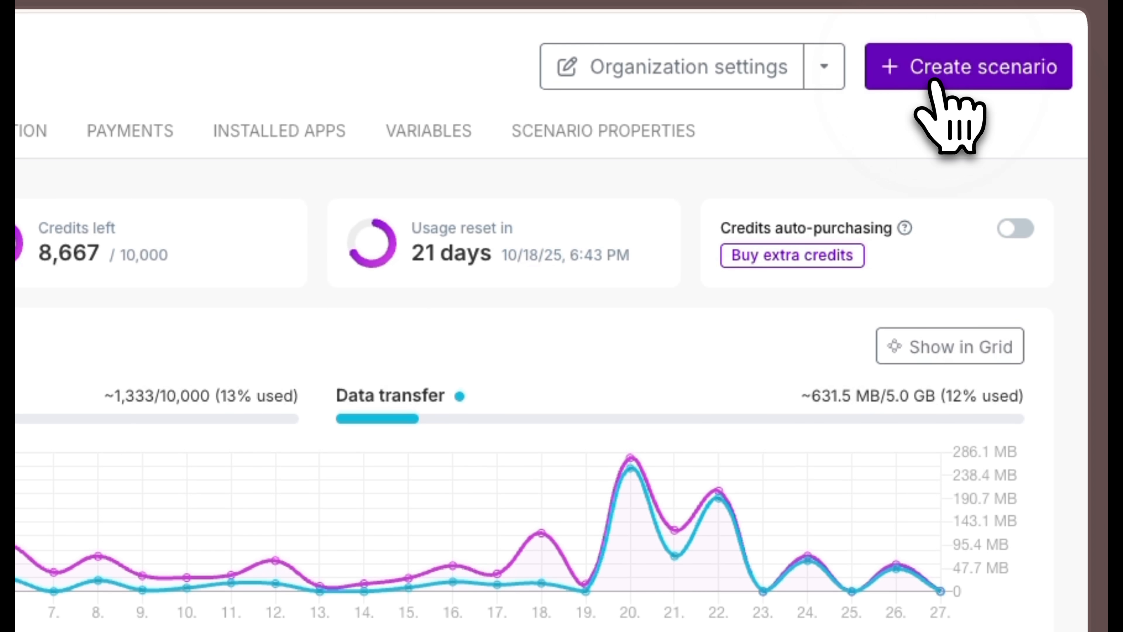
- Create a new Make scenario and add a Custom webhook trigger as its first module
click(1000, 58)
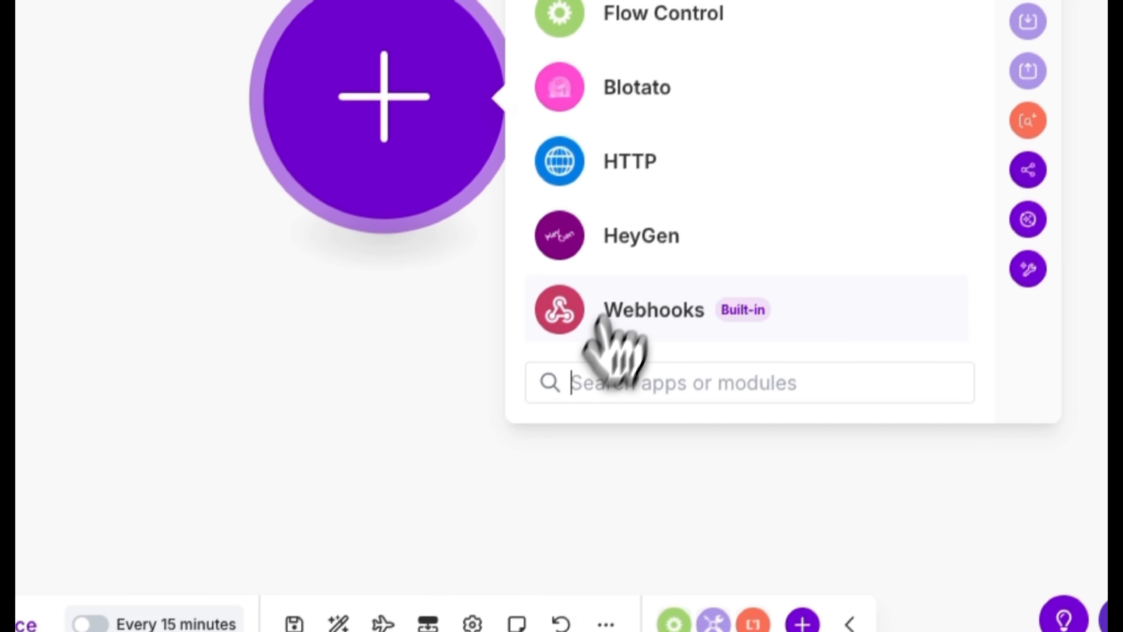
click(598, 319)
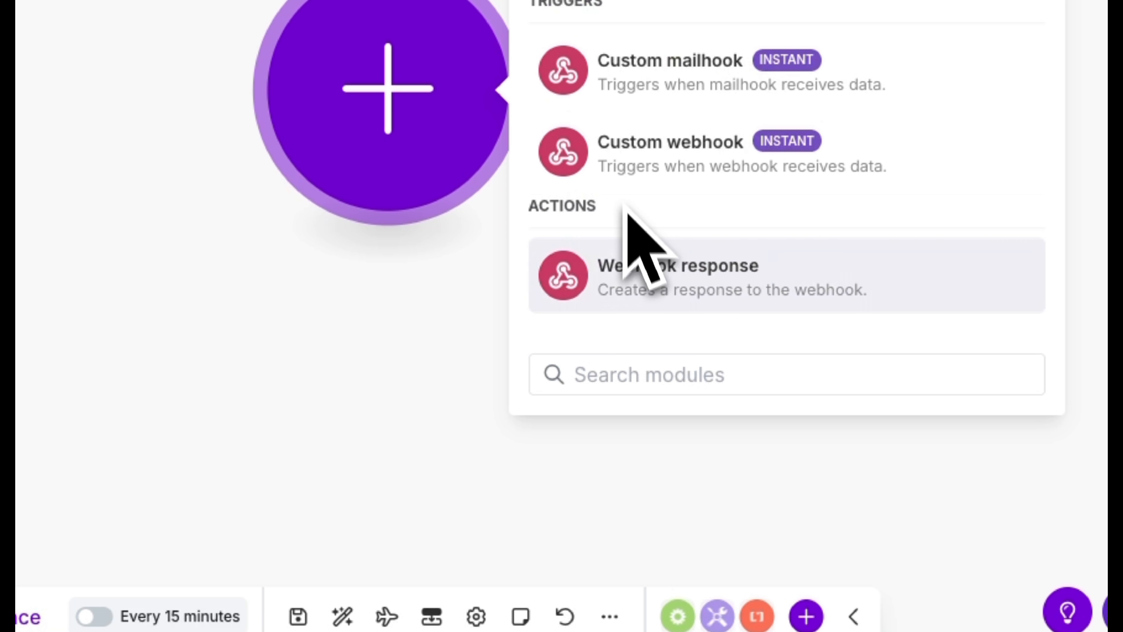
click(636, 168)
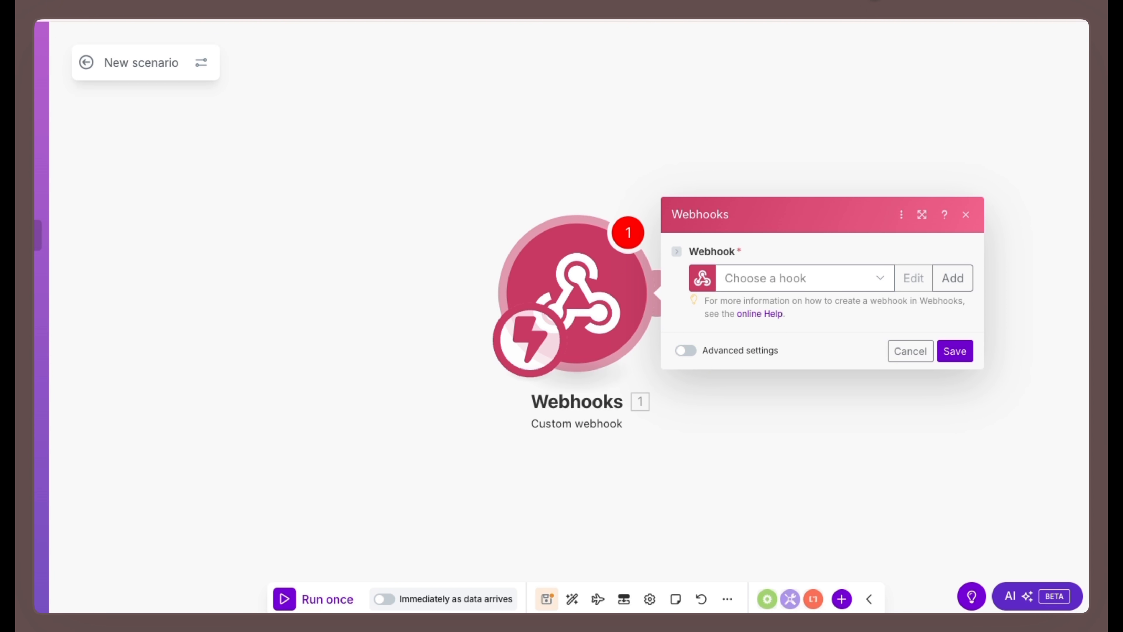
- Return to the AI Social Hub resource page and open the Airtable template for the AI UGC Machine
click(854, 1)
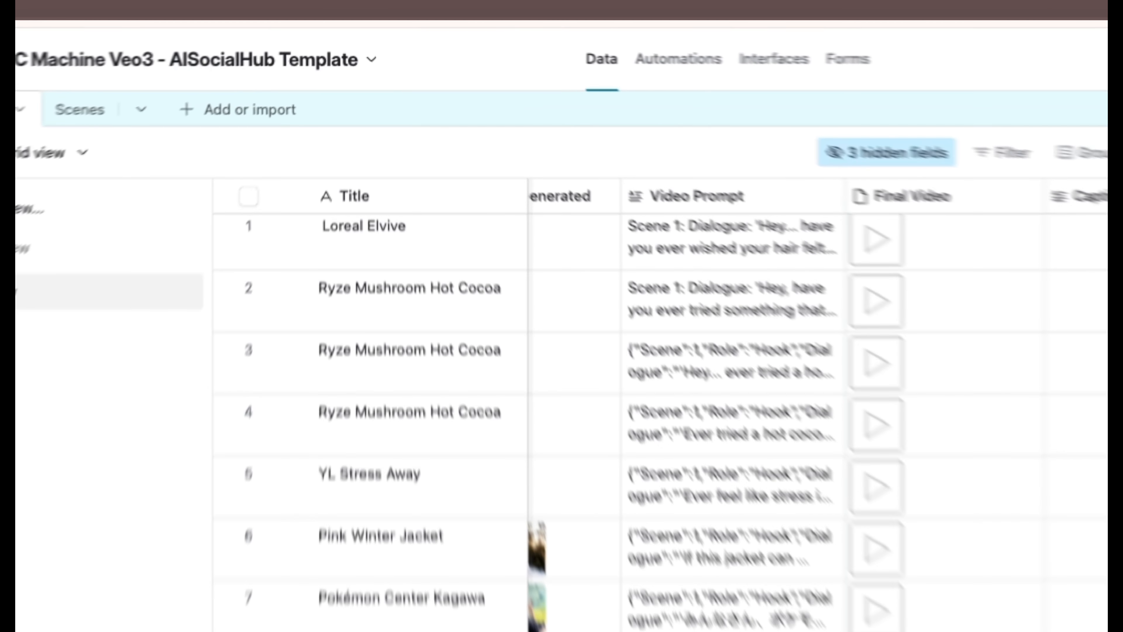
click(411, 1)
scroll(650, 398, up, 3)
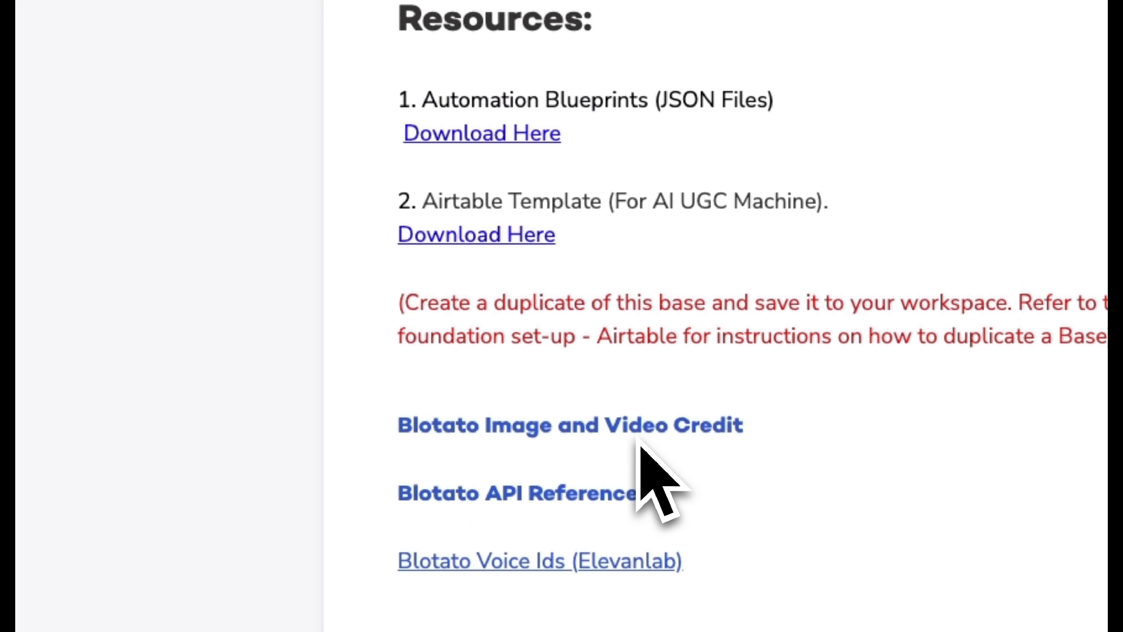
click(500, 238)
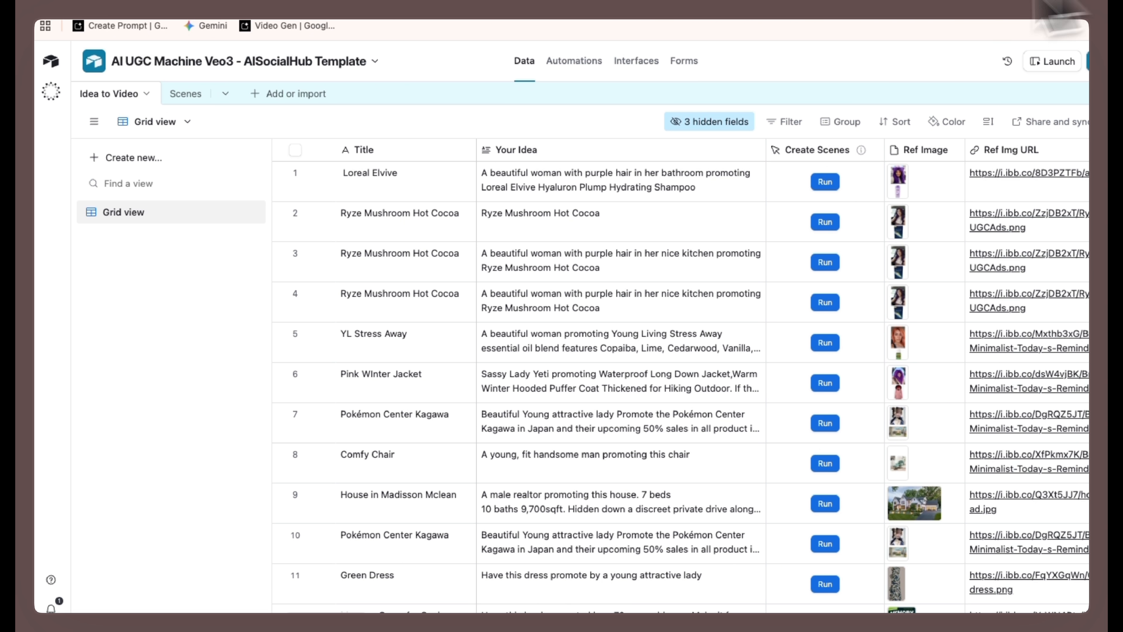
- Duplicate the template base with its records and comments, replacing "Template (Copy)" in the name with a first name, and open the copy
click(375, 62)
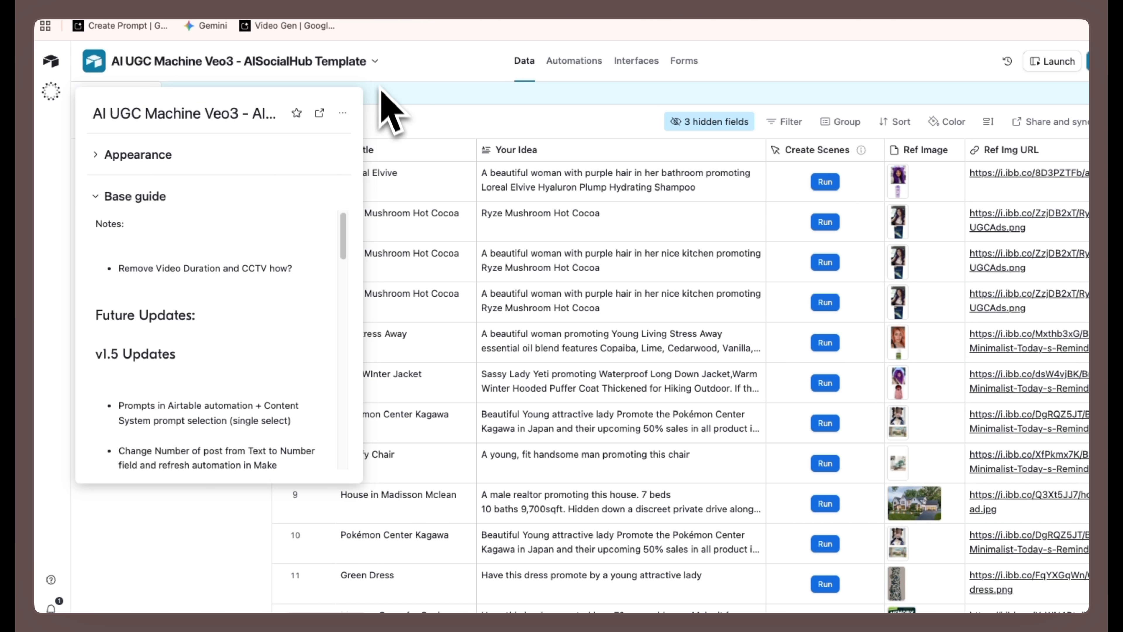
click(343, 113)
click(369, 147)
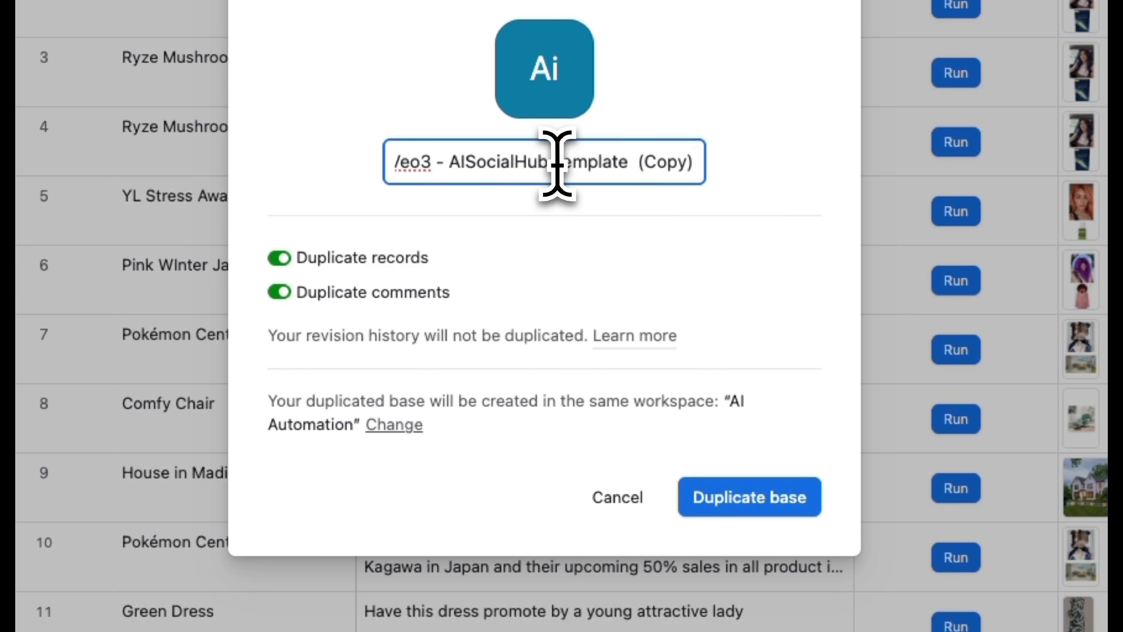
drag(554, 162, 695, 170)
text(Ness)
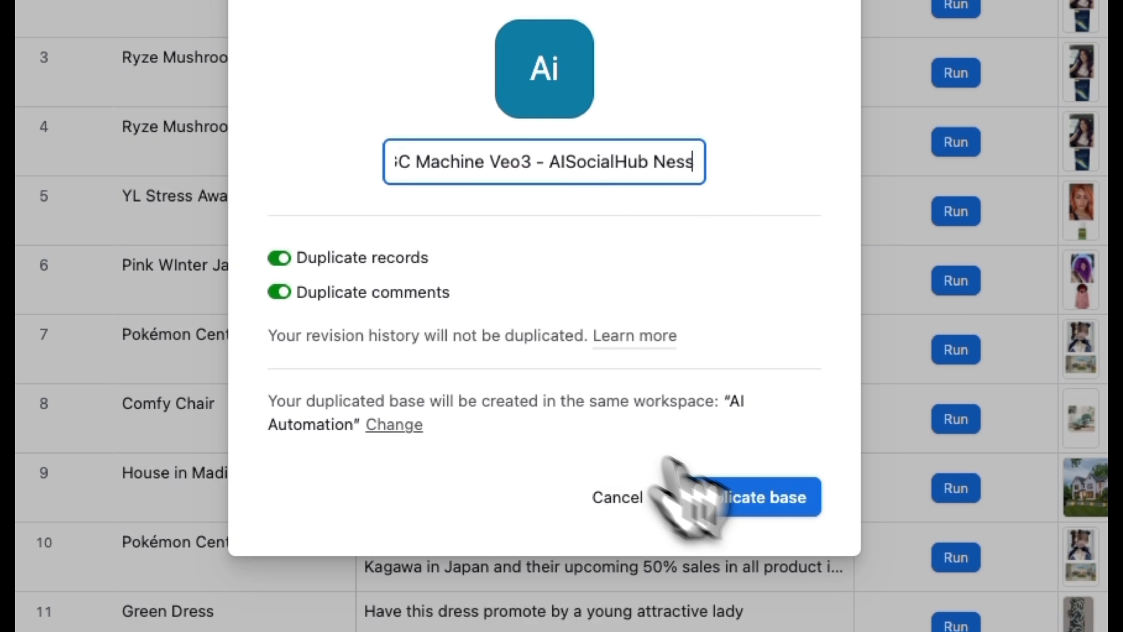
click(757, 502)
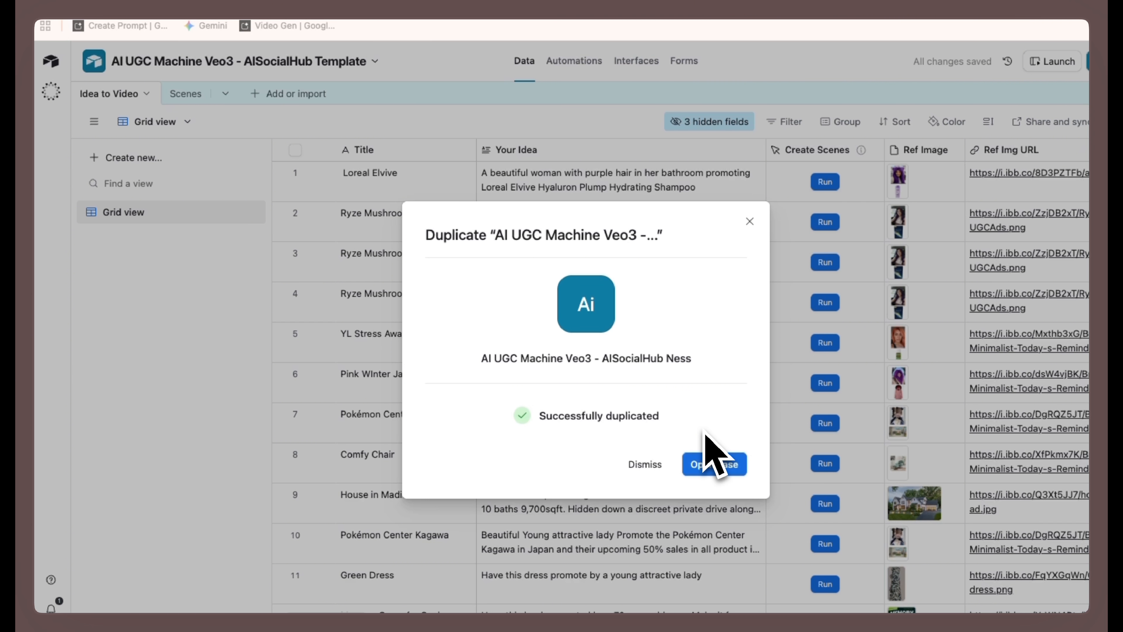
click(706, 469)
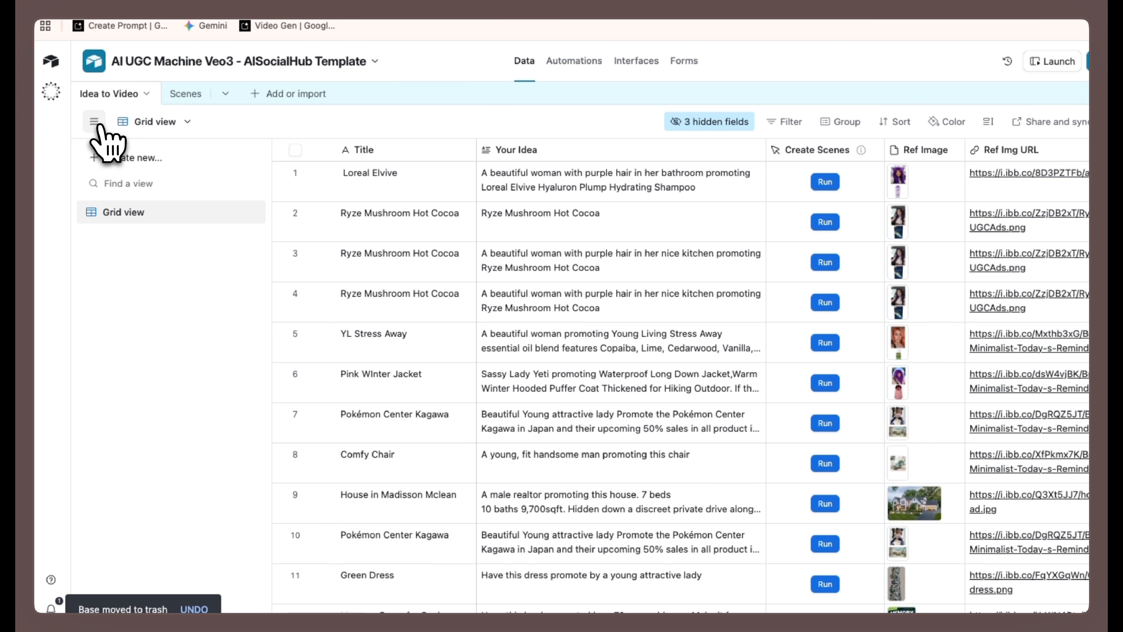
- Collapse the views sidebar and inspect the field settings of Title and Your Idea in the Idea to Video table
click(94, 122)
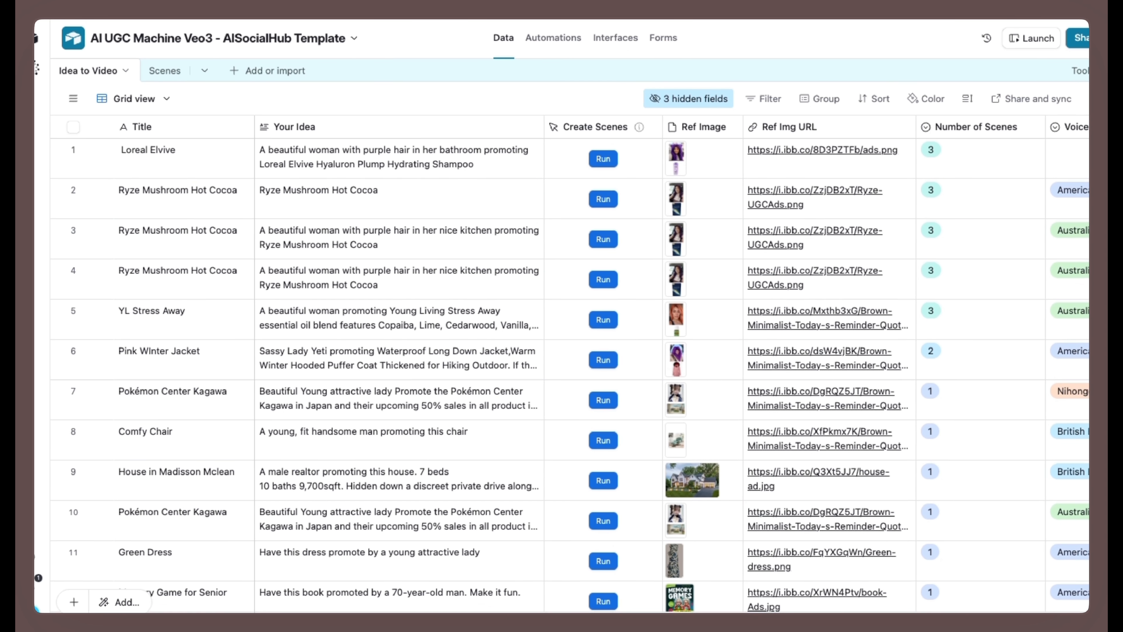
click(244, 127)
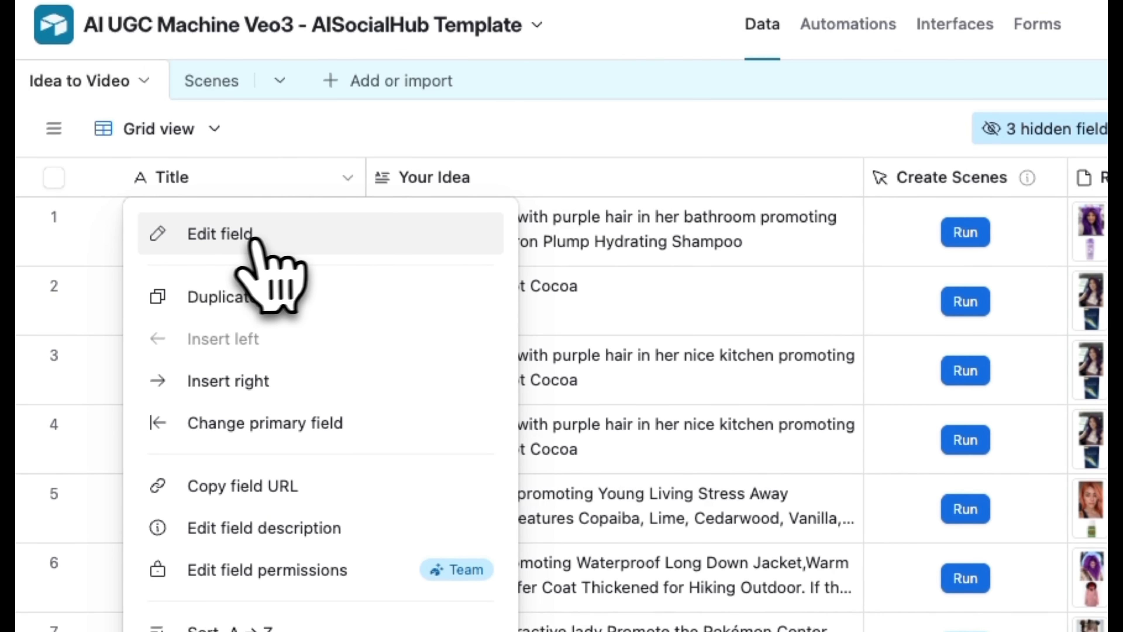
click(251, 236)
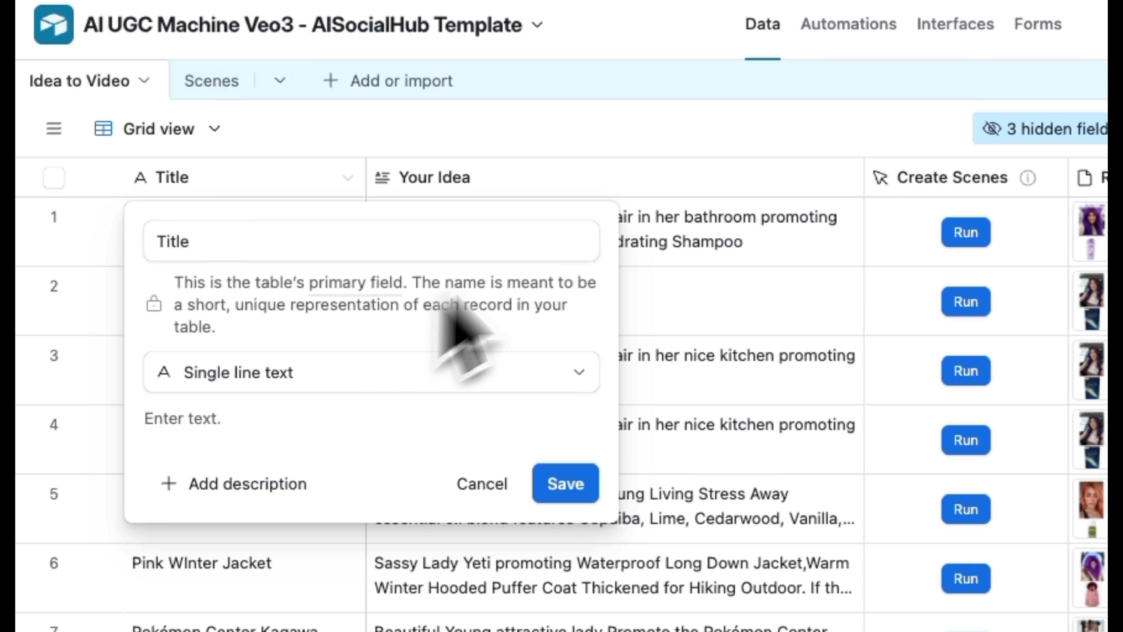
click(635, 190)
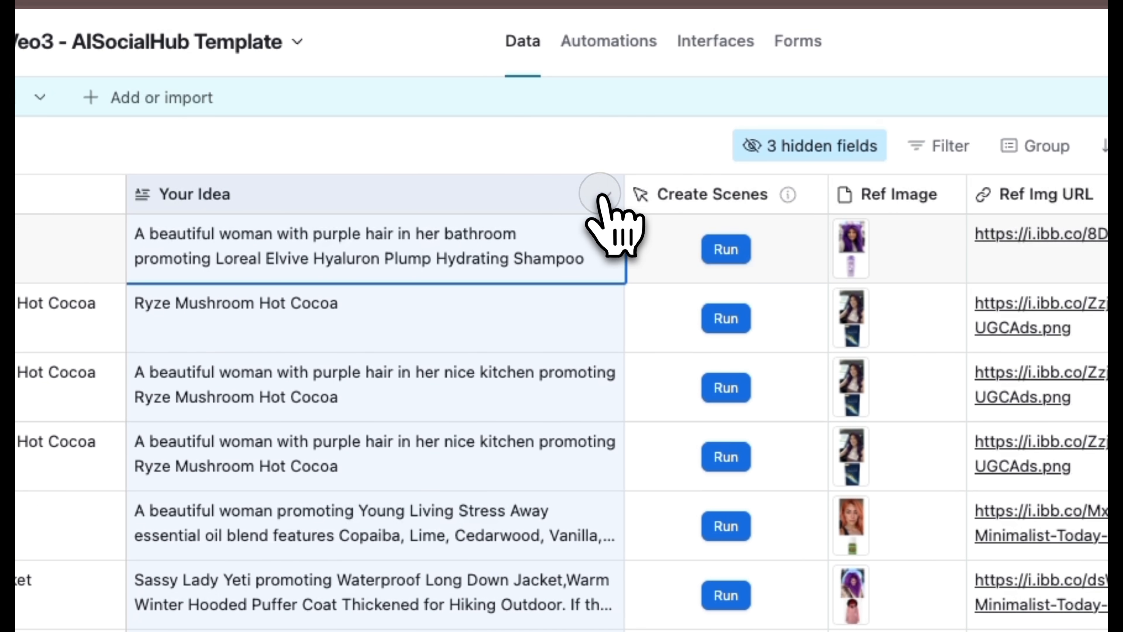
click(846, 178)
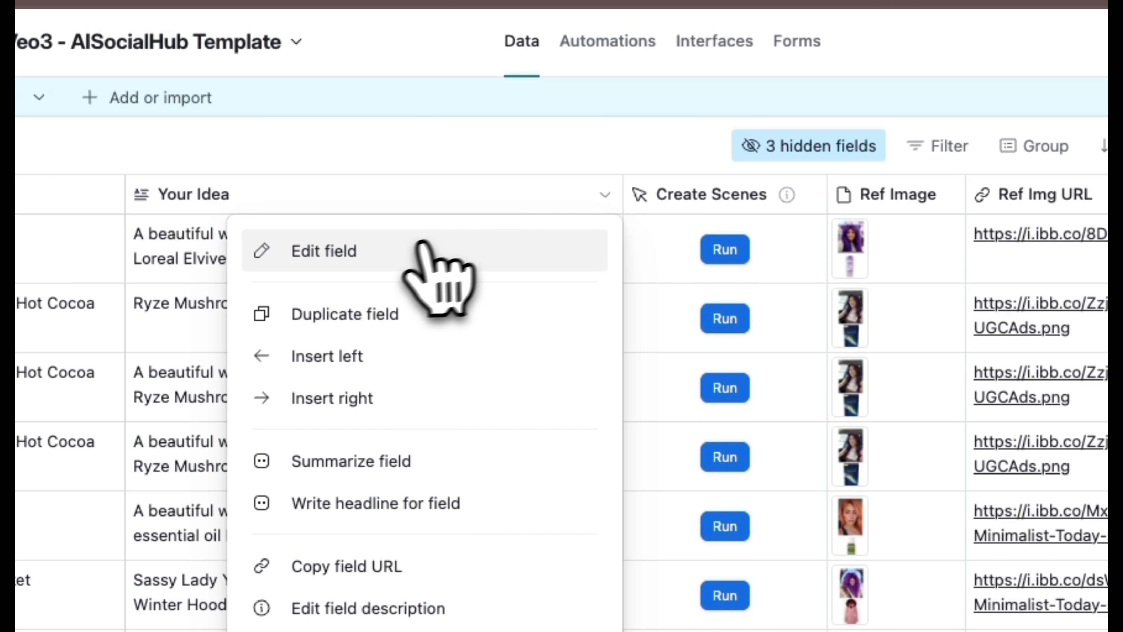
click(403, 260)
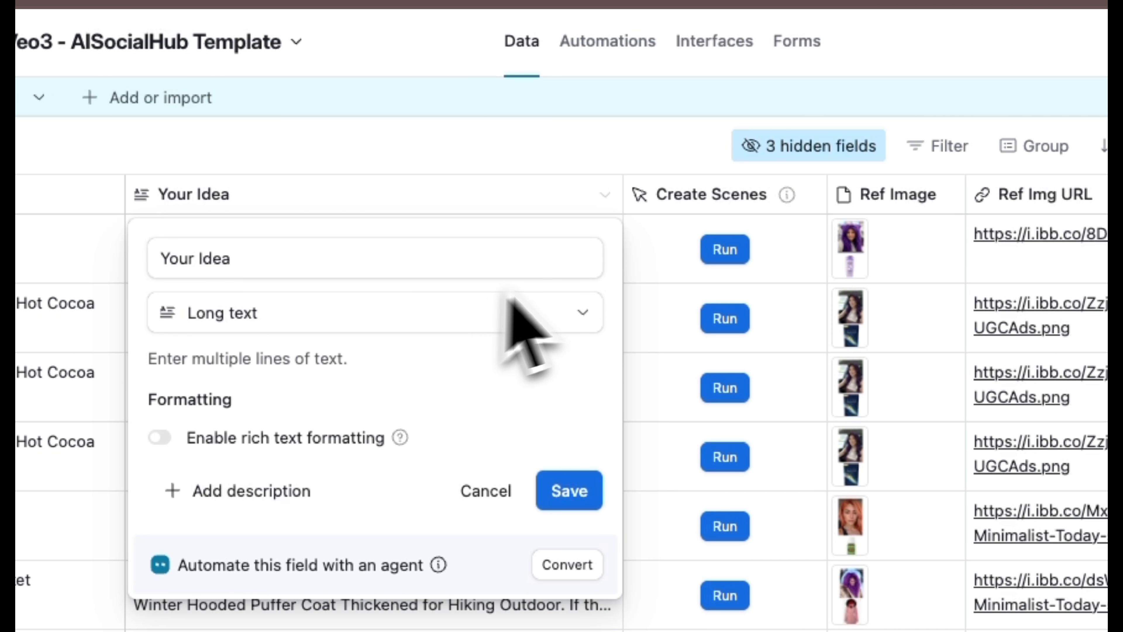
- Inspect the configuration of the Create Scenes, Ref Image and Number of Scenes fields without changing them
click(619, 192)
click(809, 194)
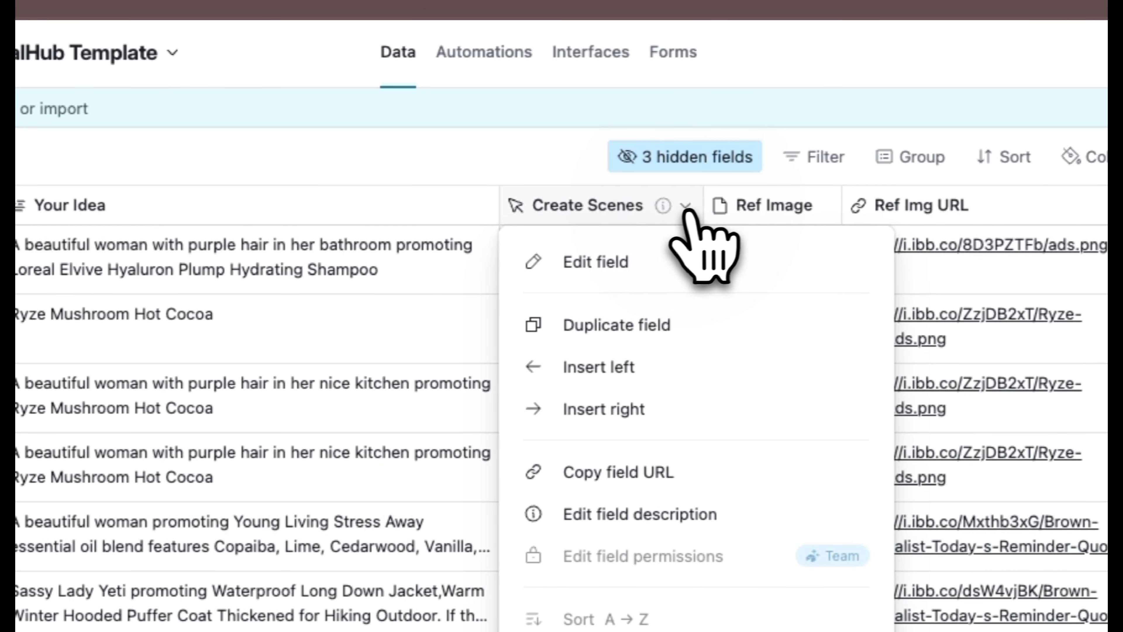
click(623, 261)
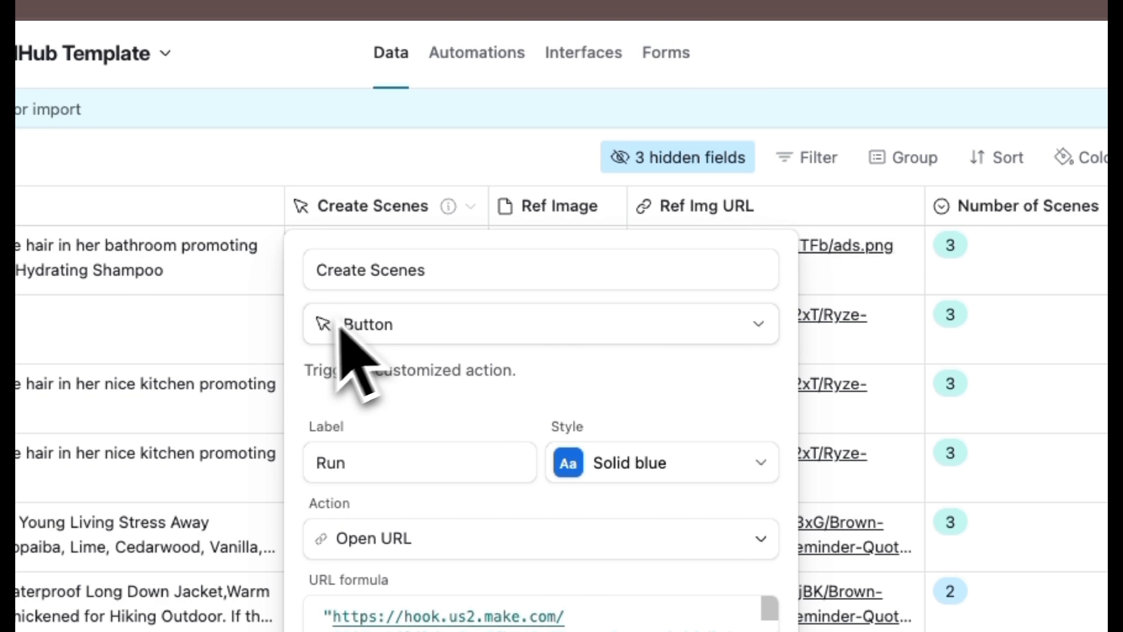
click(442, 185)
click(609, 205)
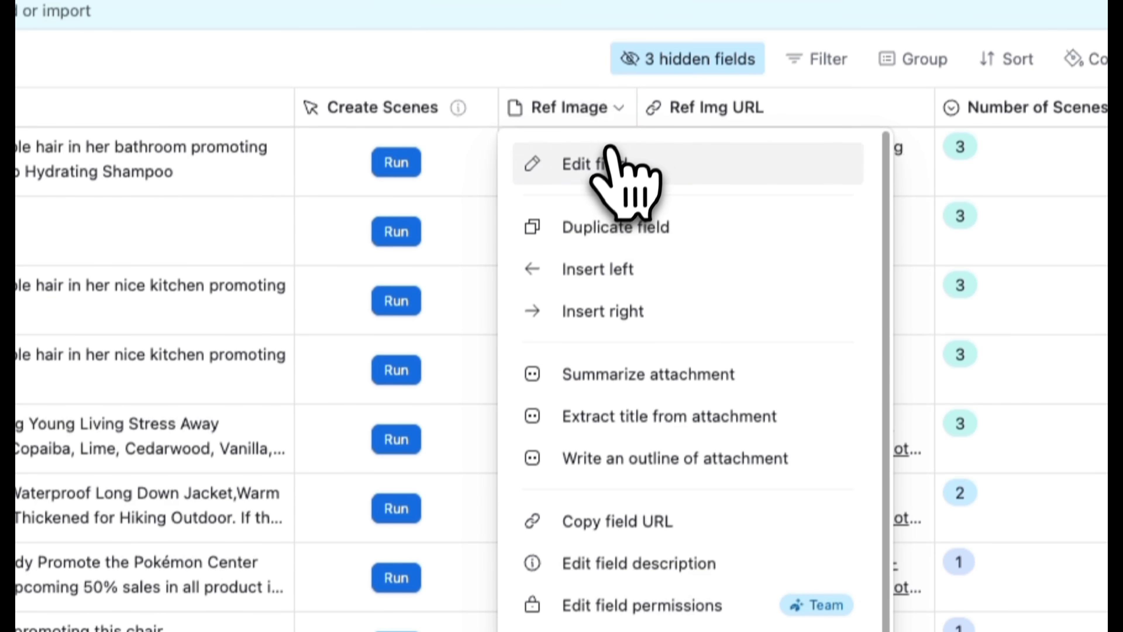
click(609, 163)
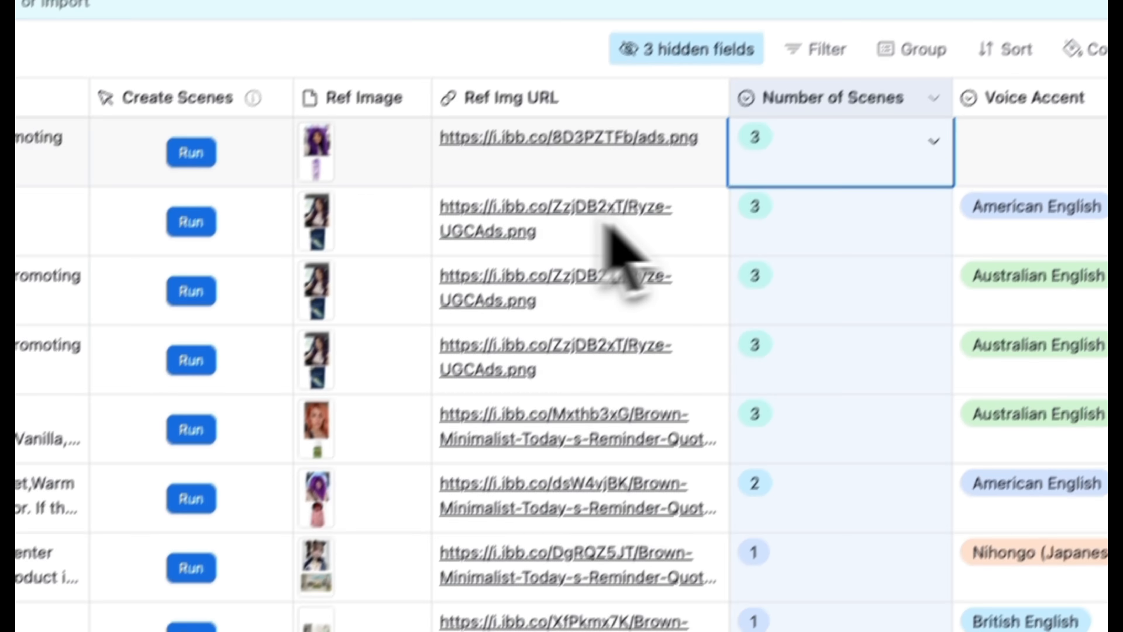
click(850, 196)
click(794, 265)
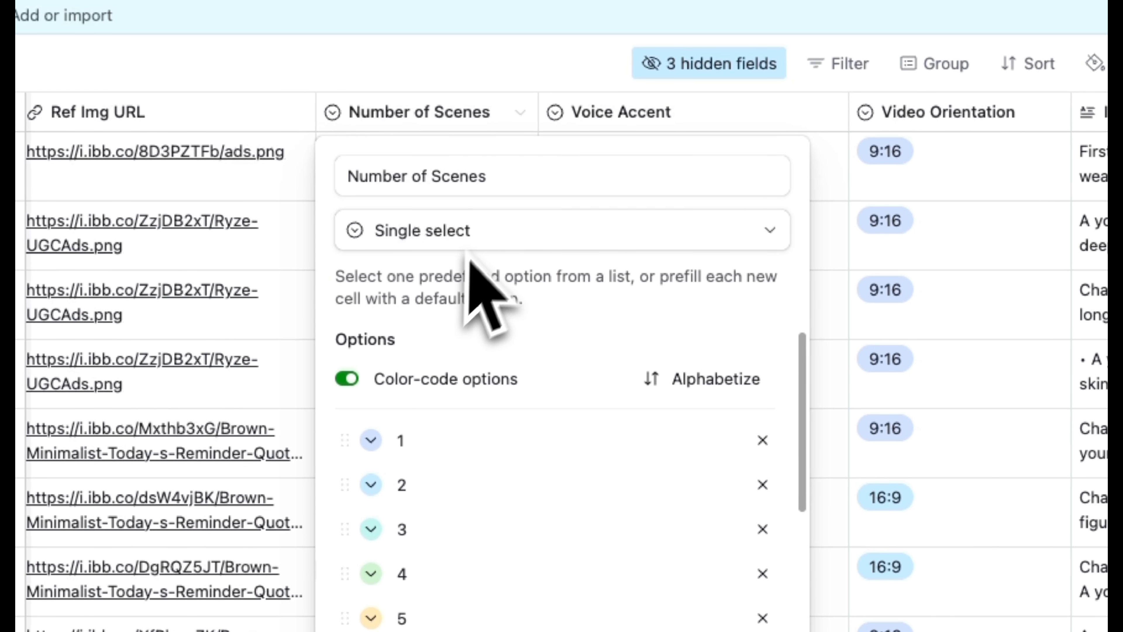
click(563, 334)
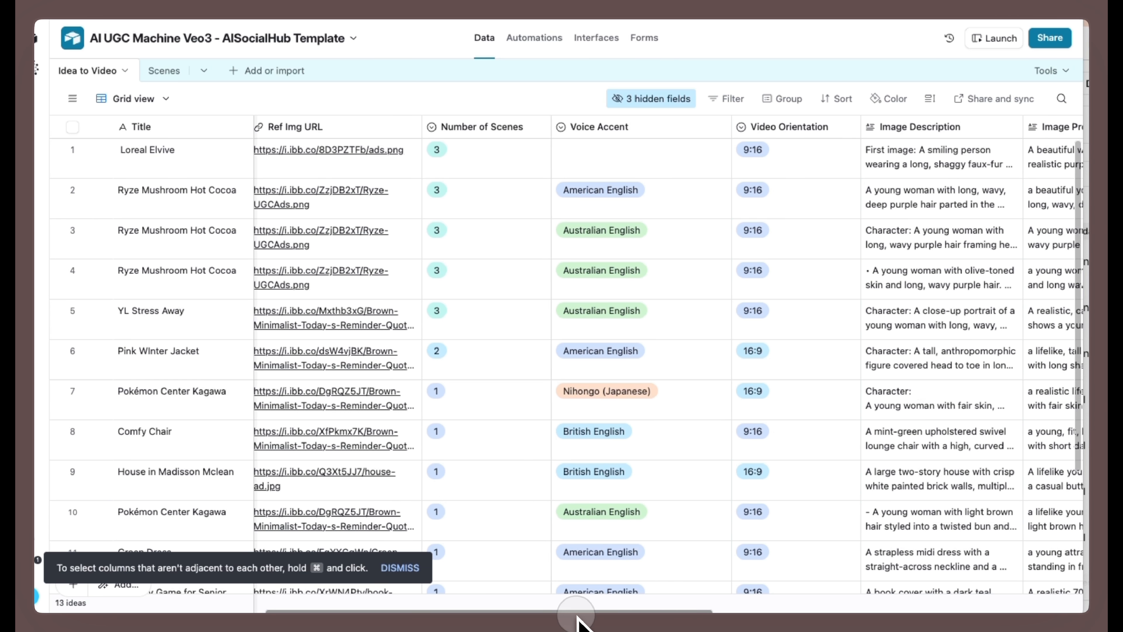
- Examine the Image Description field's settings and the remaining columns through Image Generated, Video Prompt, Final Video and Caption
drag(577, 616, 693, 618)
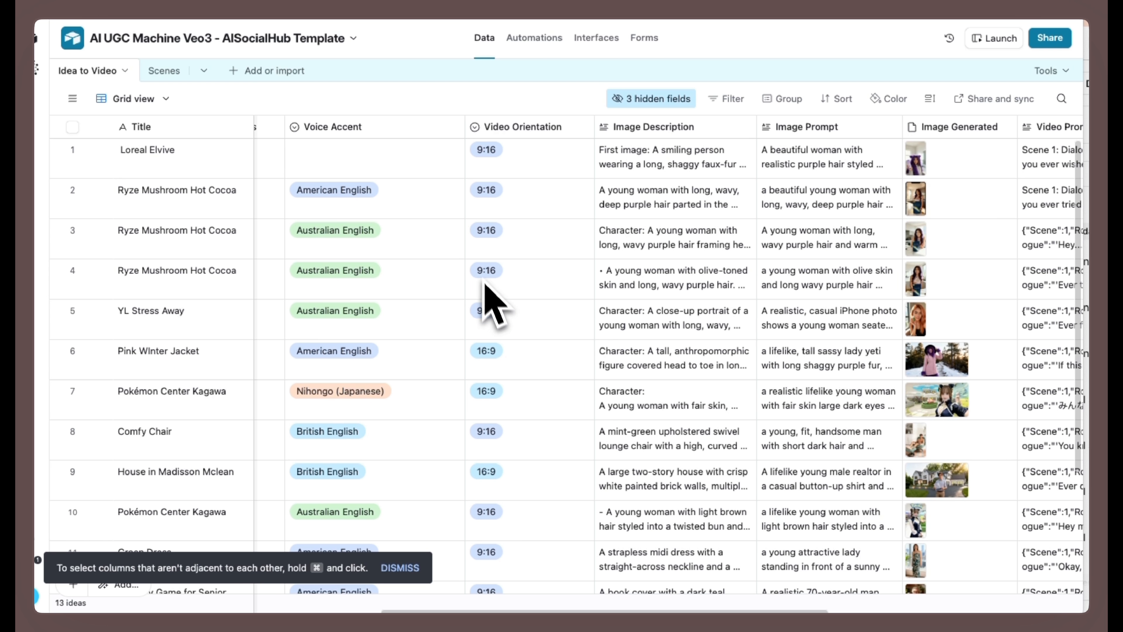
click(746, 129)
click(706, 159)
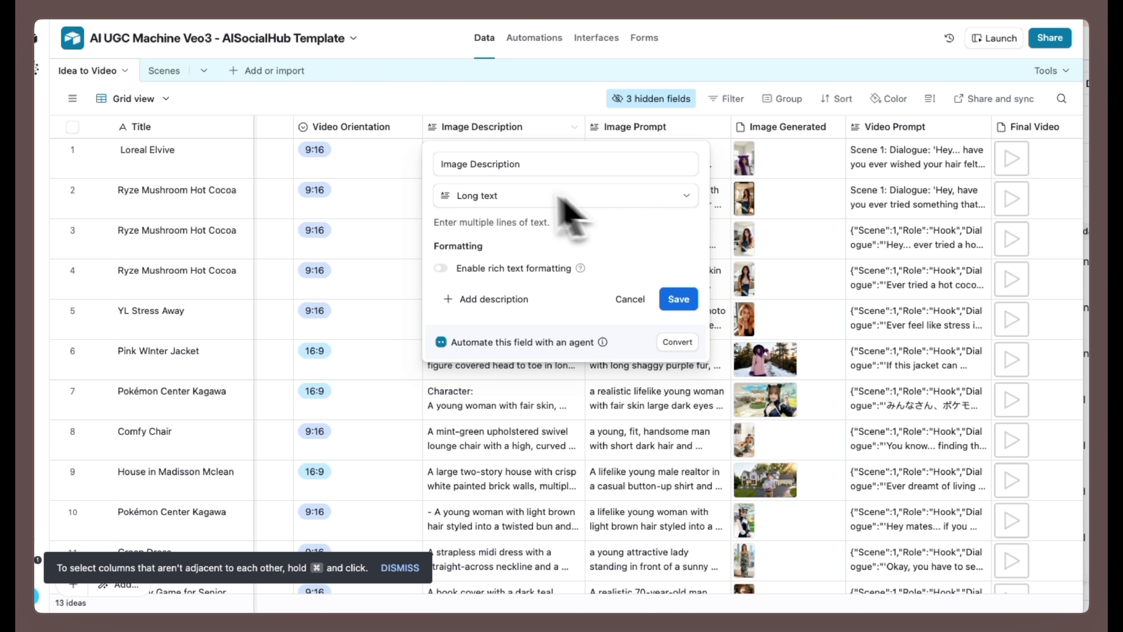
click(786, 128)
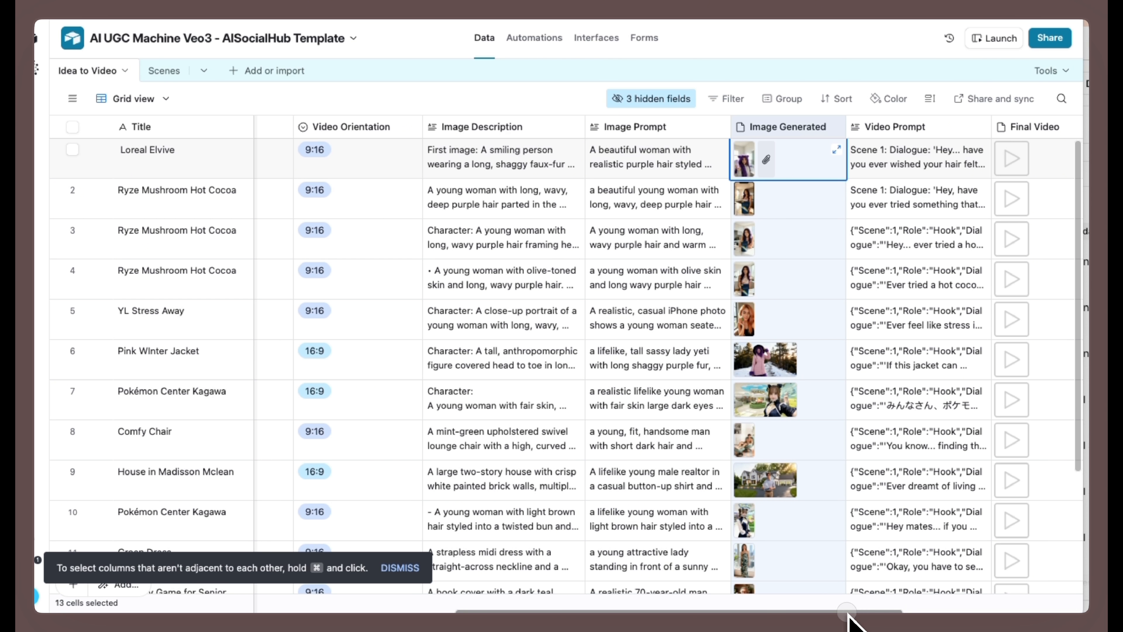
drag(848, 613, 925, 614)
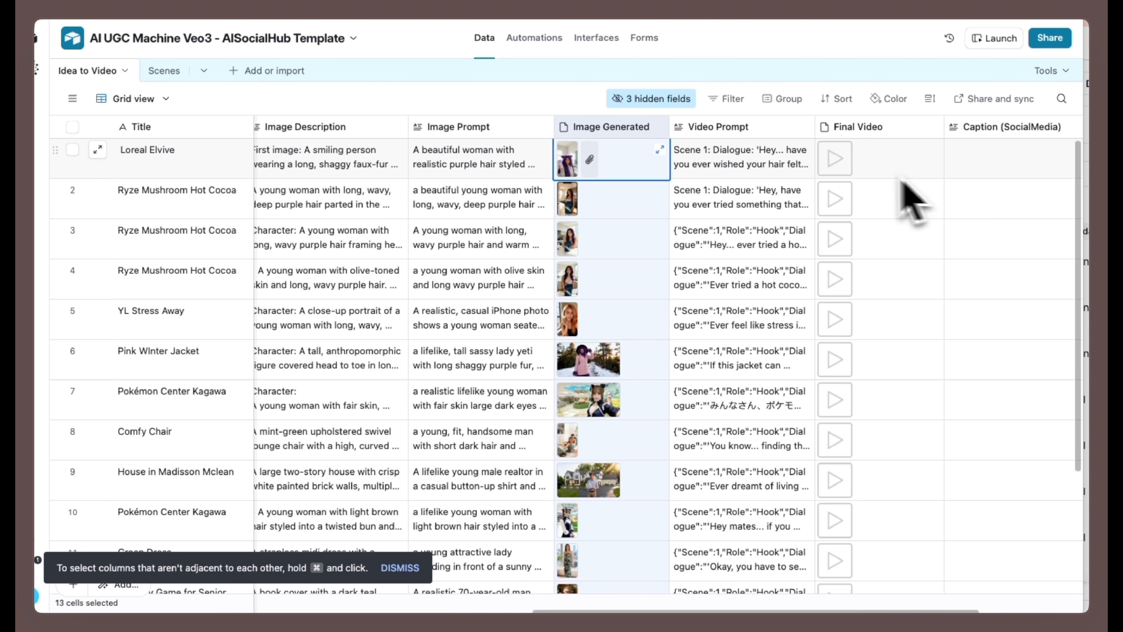
drag(900, 613, 979, 603)
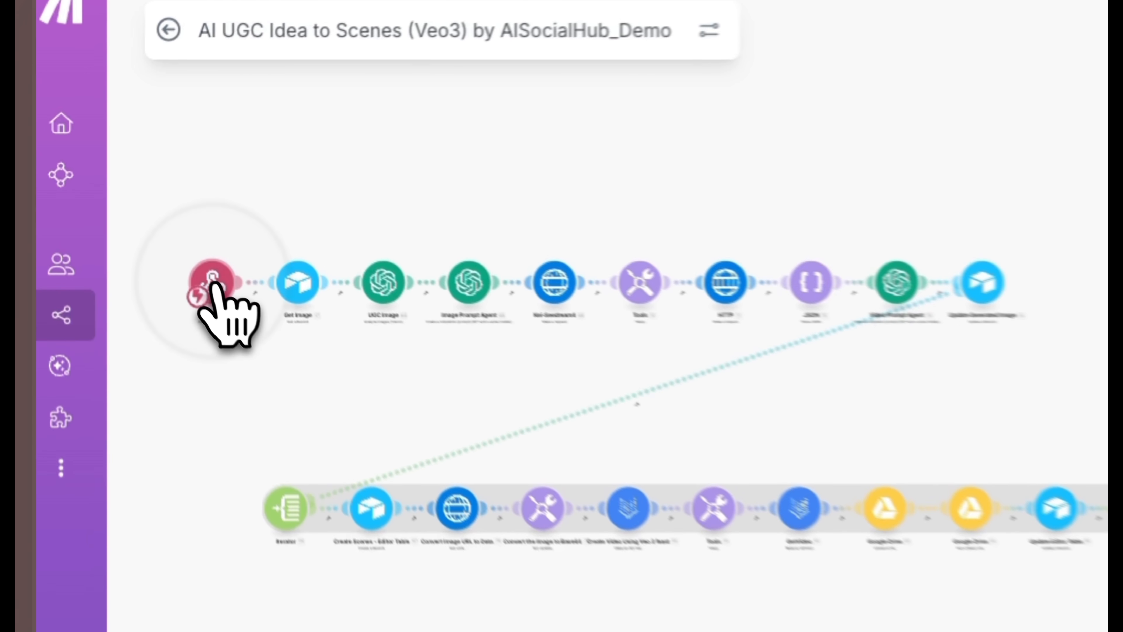
- In the Make scenario's Webhooks trigger, create a new webhook named AI UGC Machine Veo3 Test
click(141, 215)
click(463, 197)
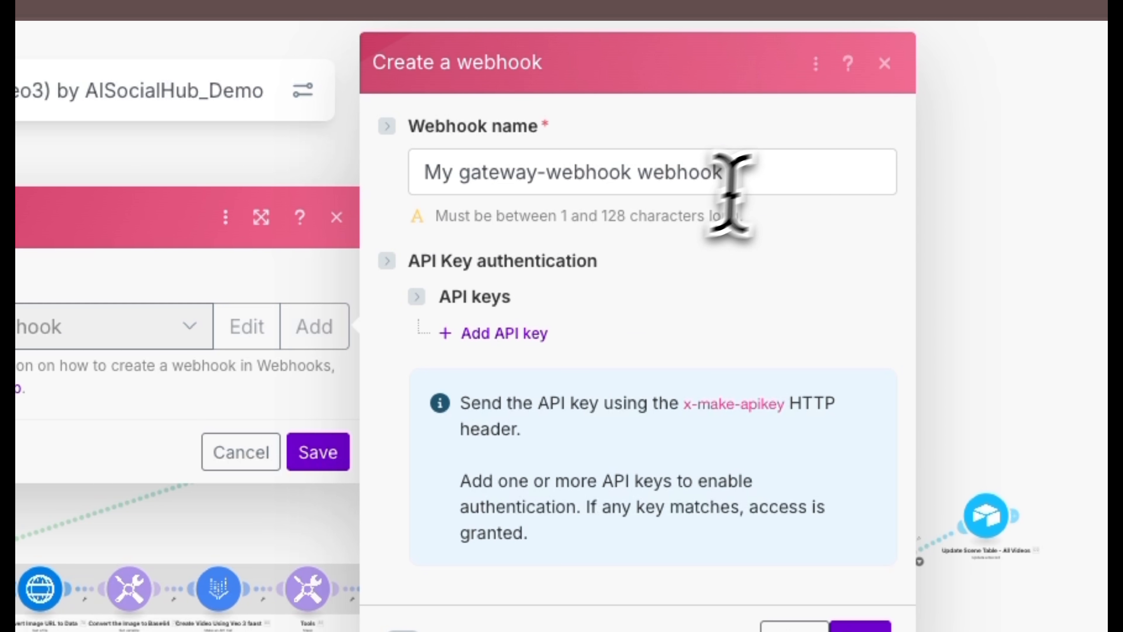
drag(725, 173, 394, 185)
text(AI UGC Machine Veo3)
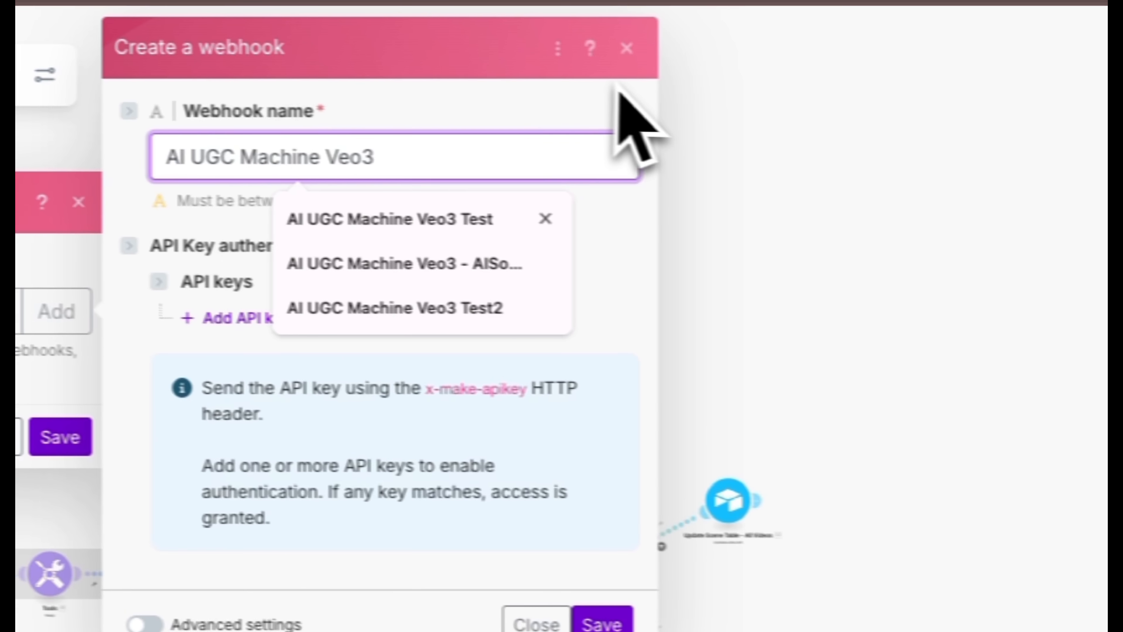
text(Test)
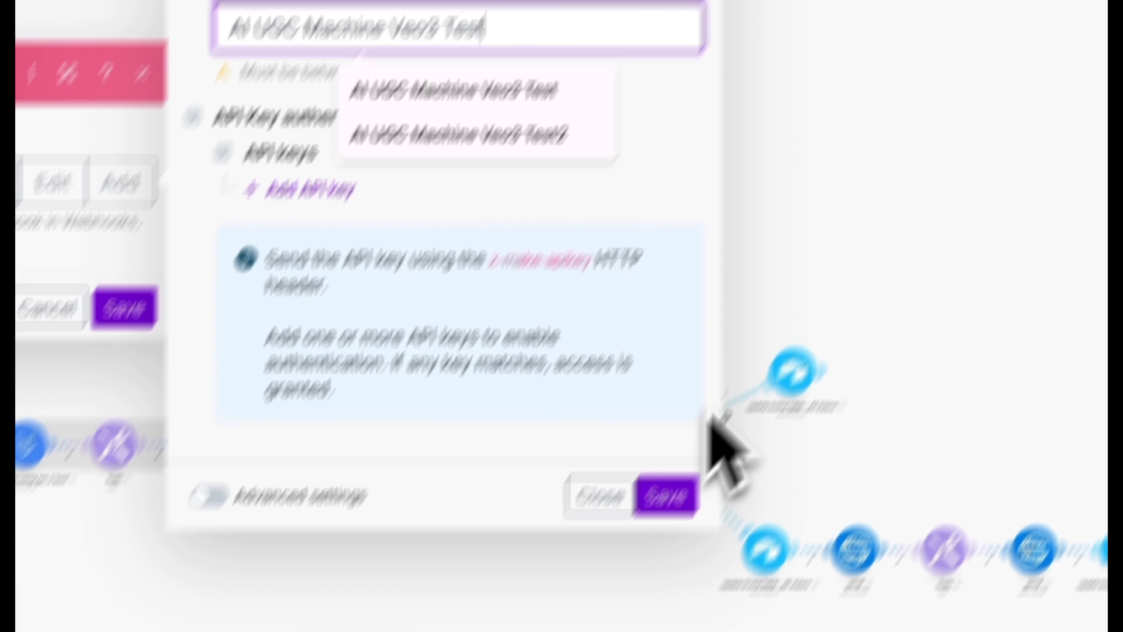
click(578, 622)
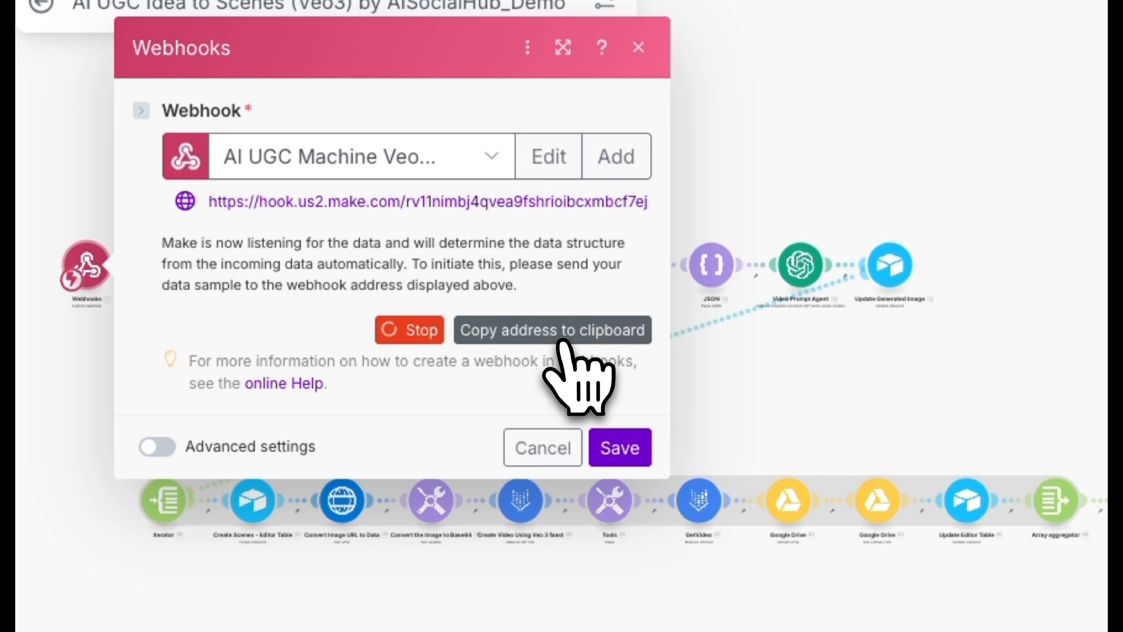
- Copy the new webhook's address and use it to replace the hook address before ?record_id= in Airtable's Create Scenes URL formula
click(561, 342)
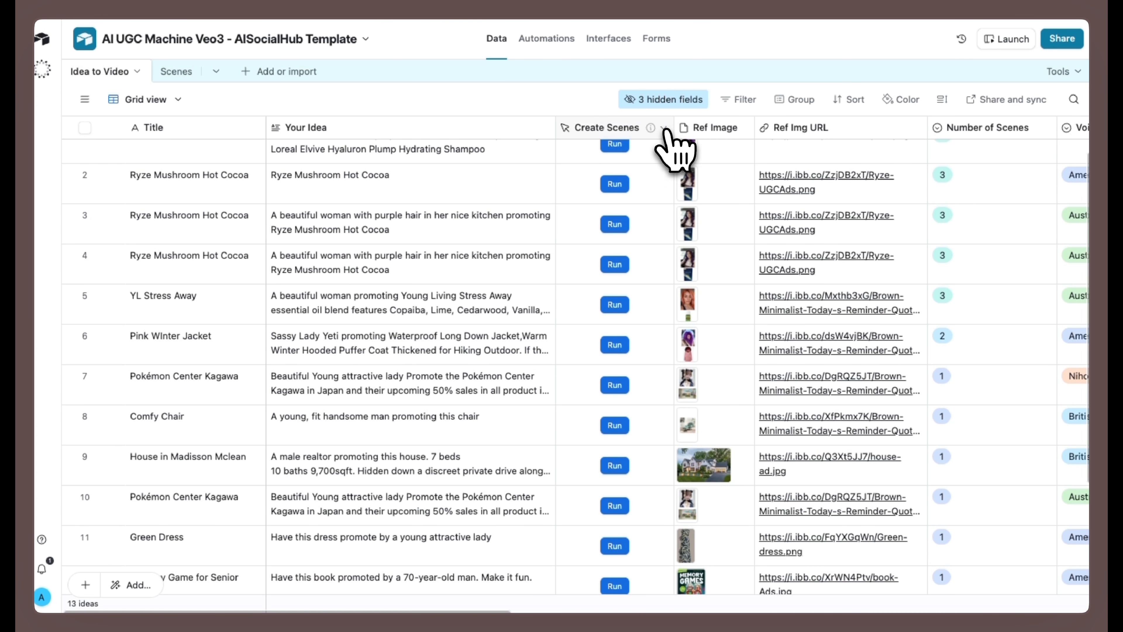
click(664, 129)
click(628, 161)
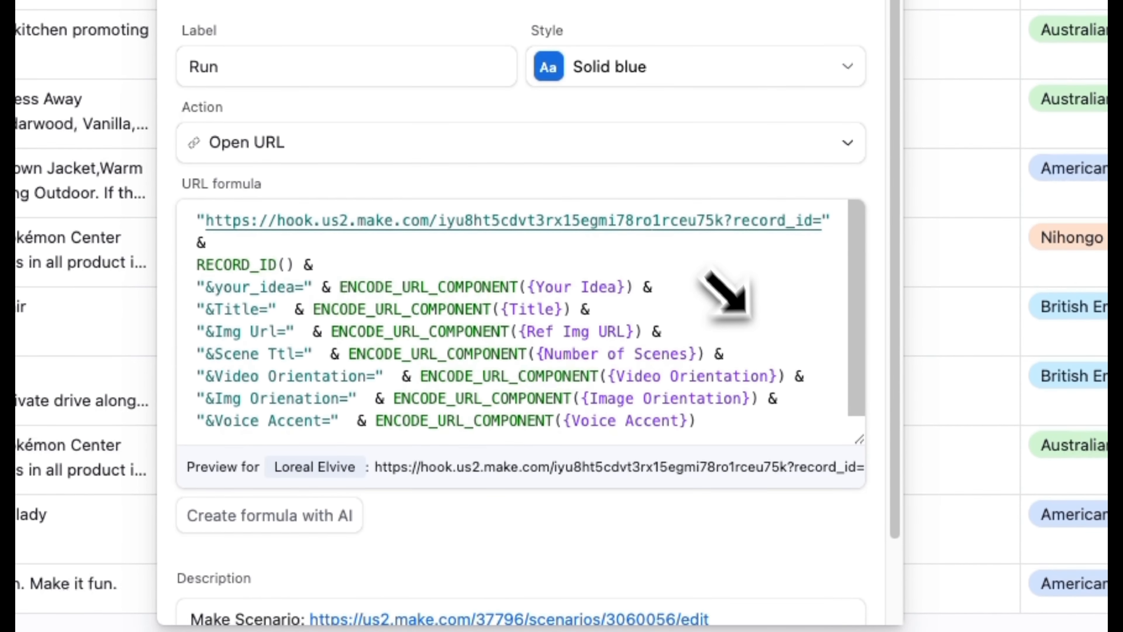
drag(723, 220, 208, 216)
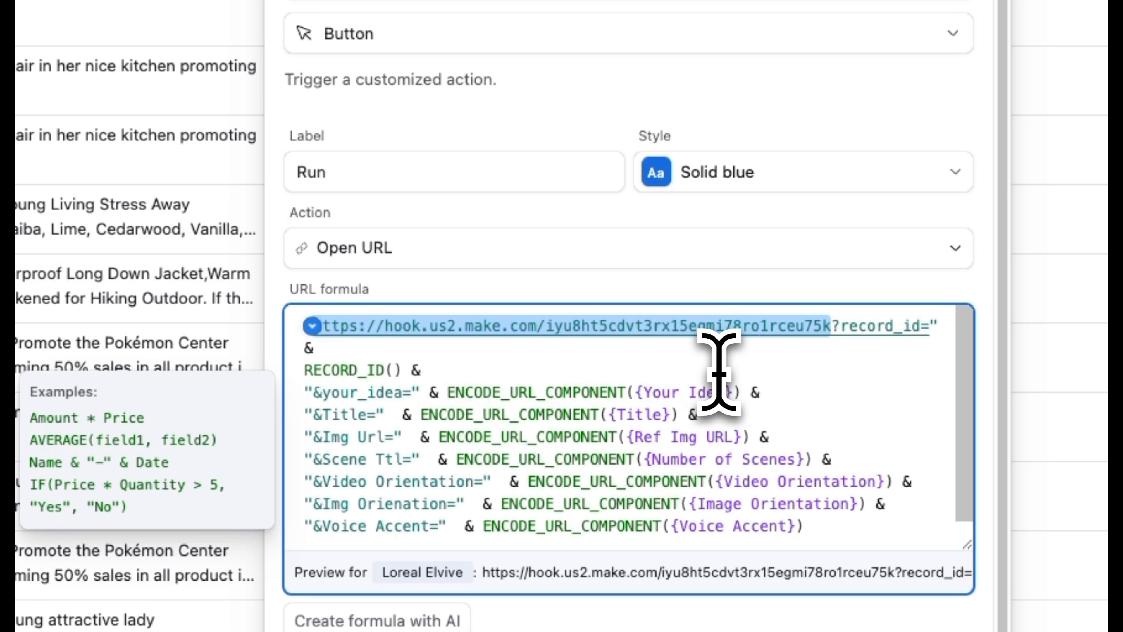
key(BackSpace)
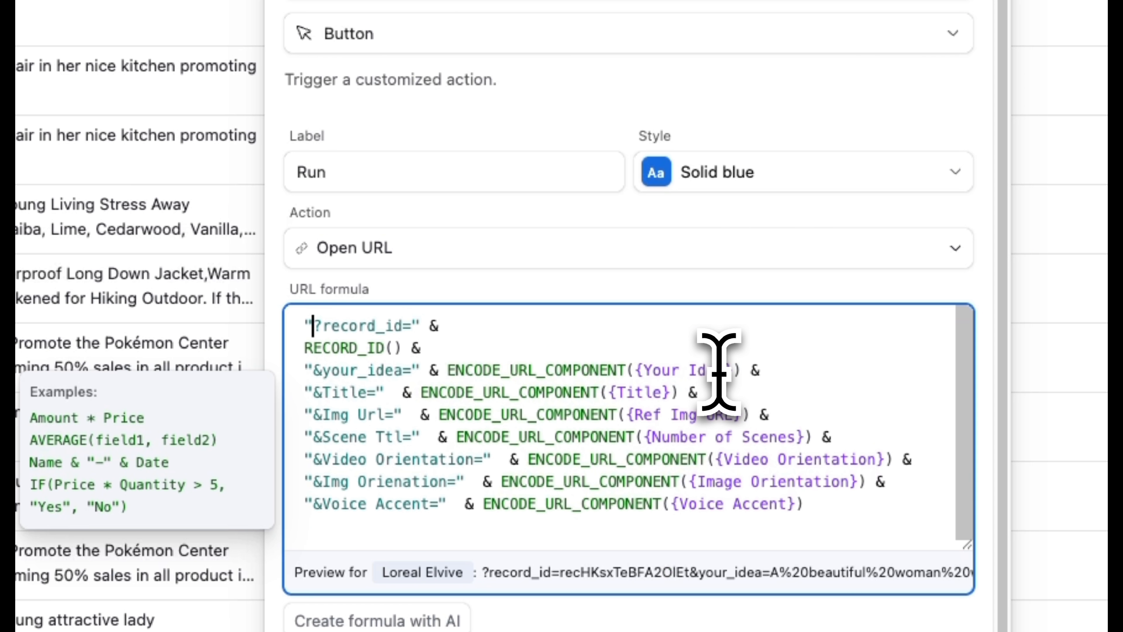
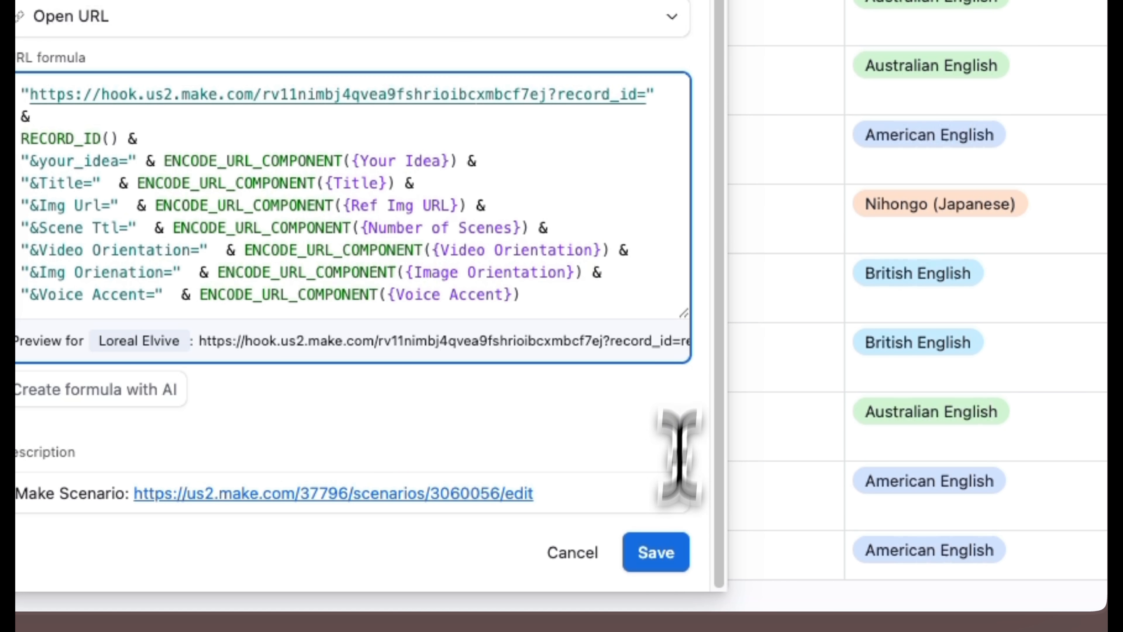
click(659, 555)
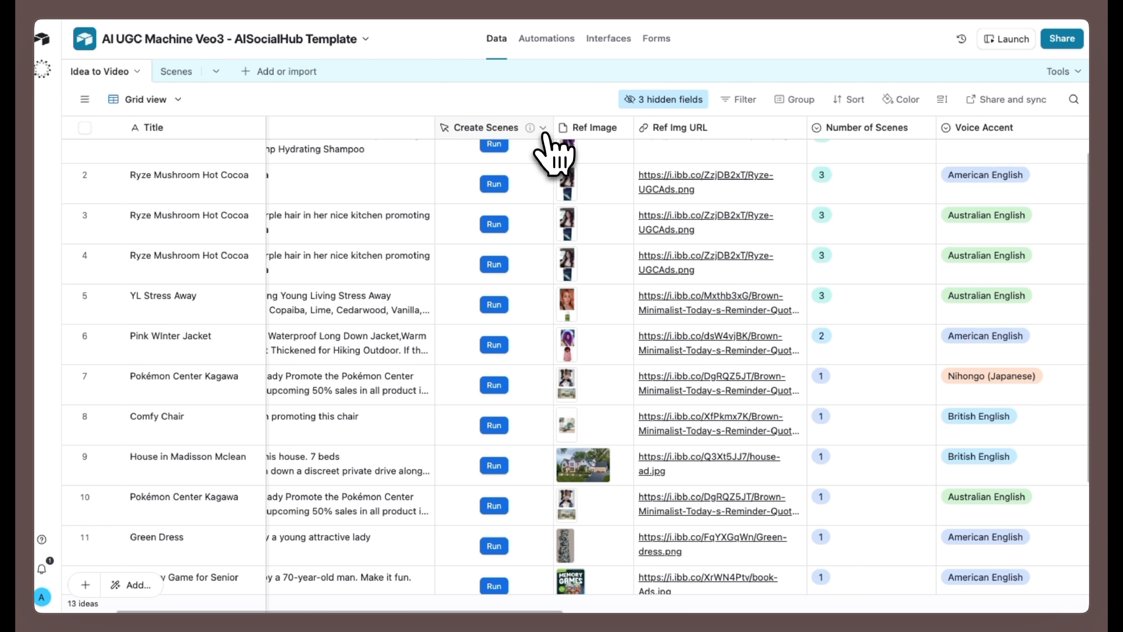
- Reopen the Create Scenes field settings and enlarge the URL formula area to review its parameters
click(543, 128)
click(537, 170)
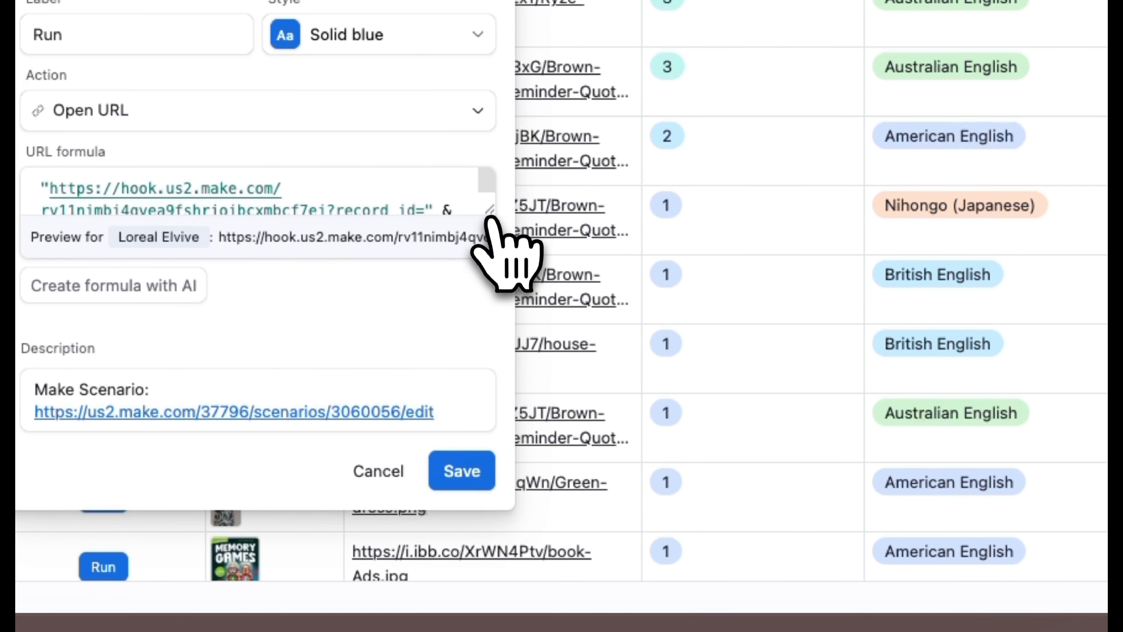
drag(743, 517, 764, 561)
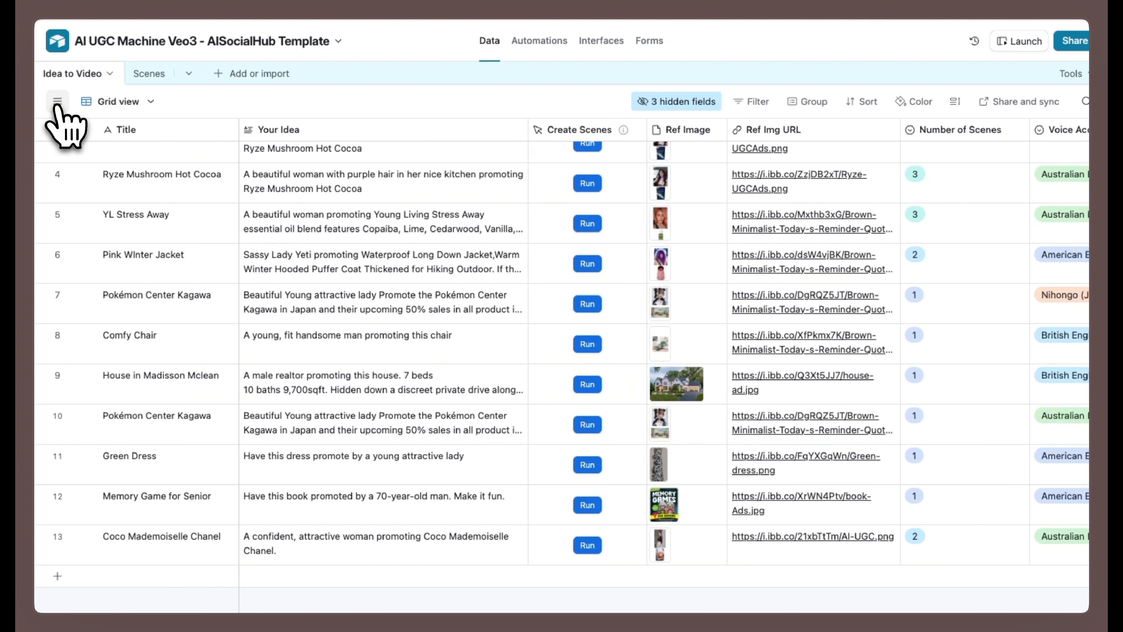
scroll(584, 283, up, 3)
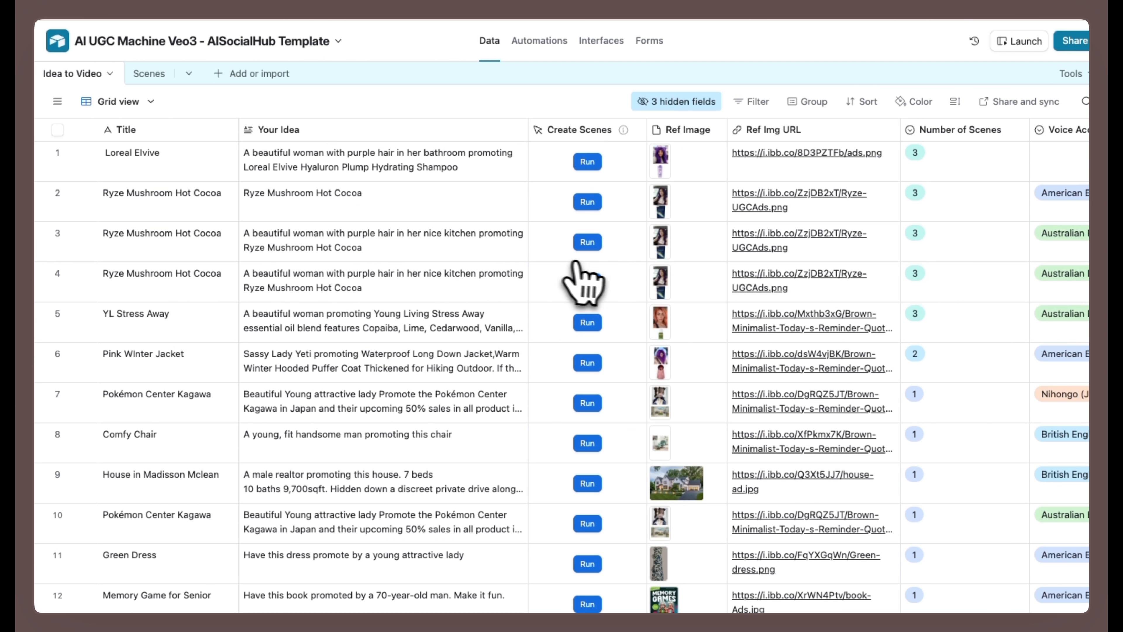
- Save the Webhooks trigger in Make and run only that module so it waits for incoming data
scroll(595, 284, down, 3)
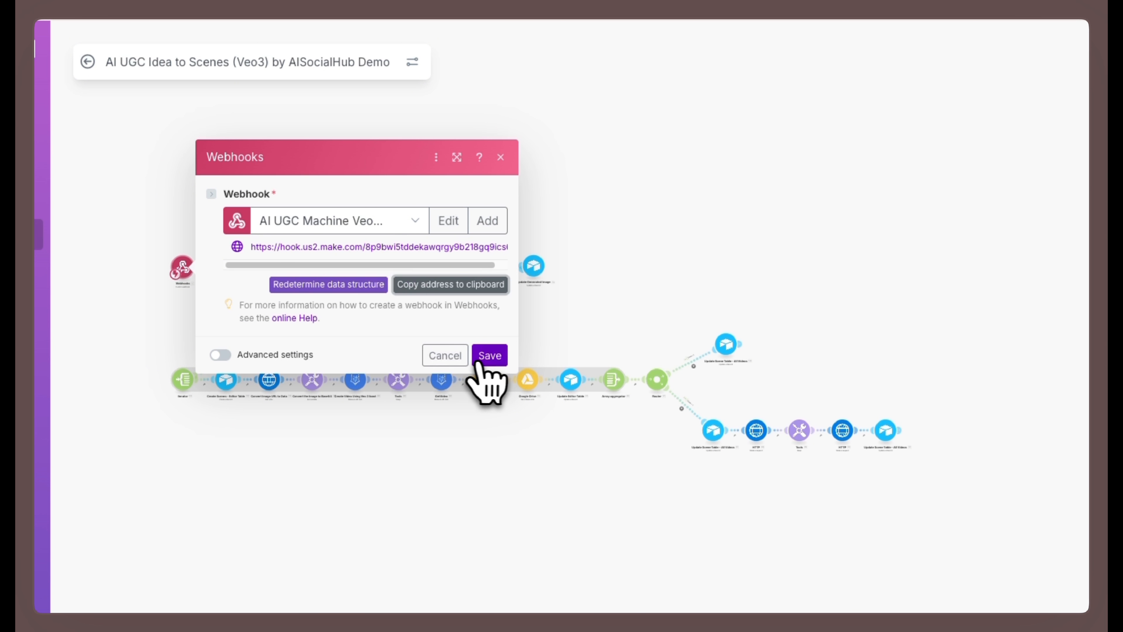
click(478, 360)
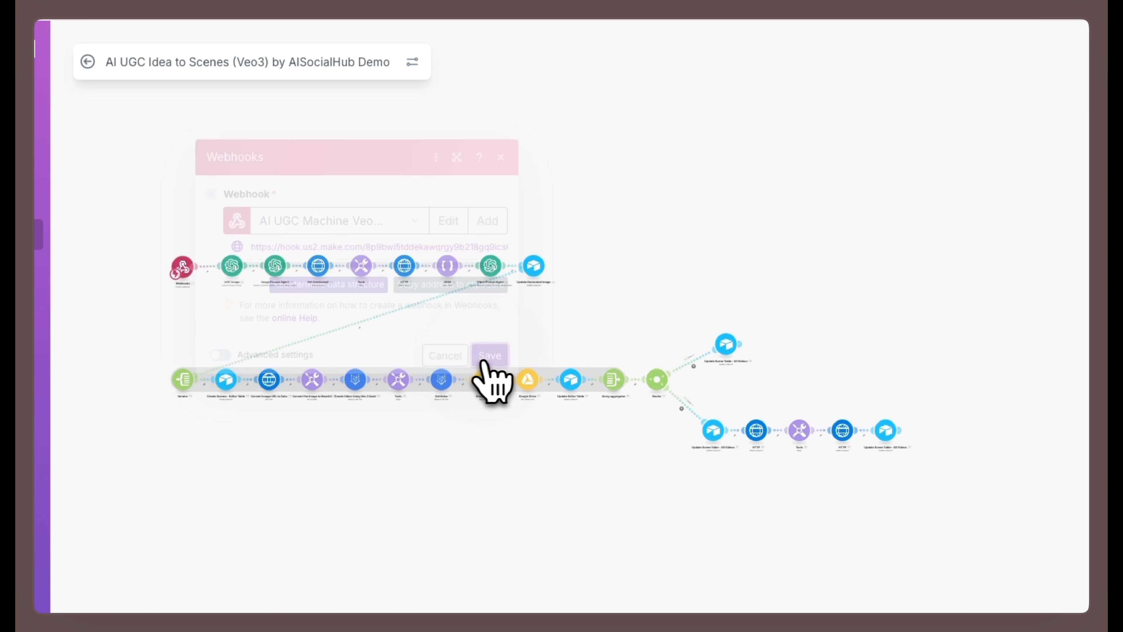
right_click(183, 267)
click(207, 304)
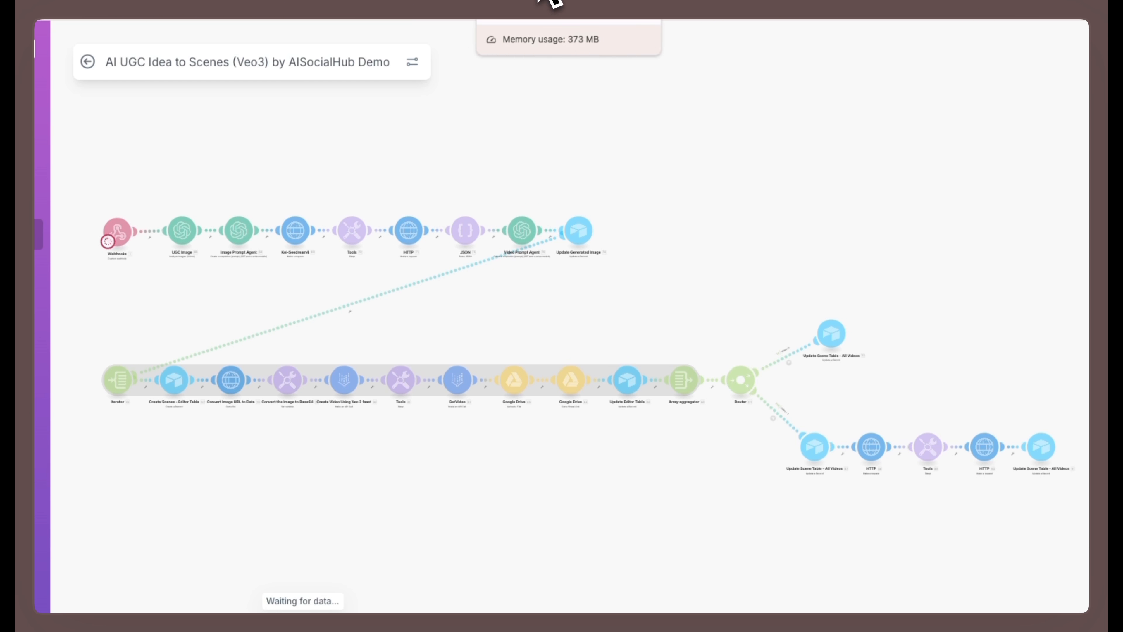
- Run Create Scenes for the Coco Mademoiselle Chanel record in Airtable and check the data received by the webhook in Make
click(554, 1)
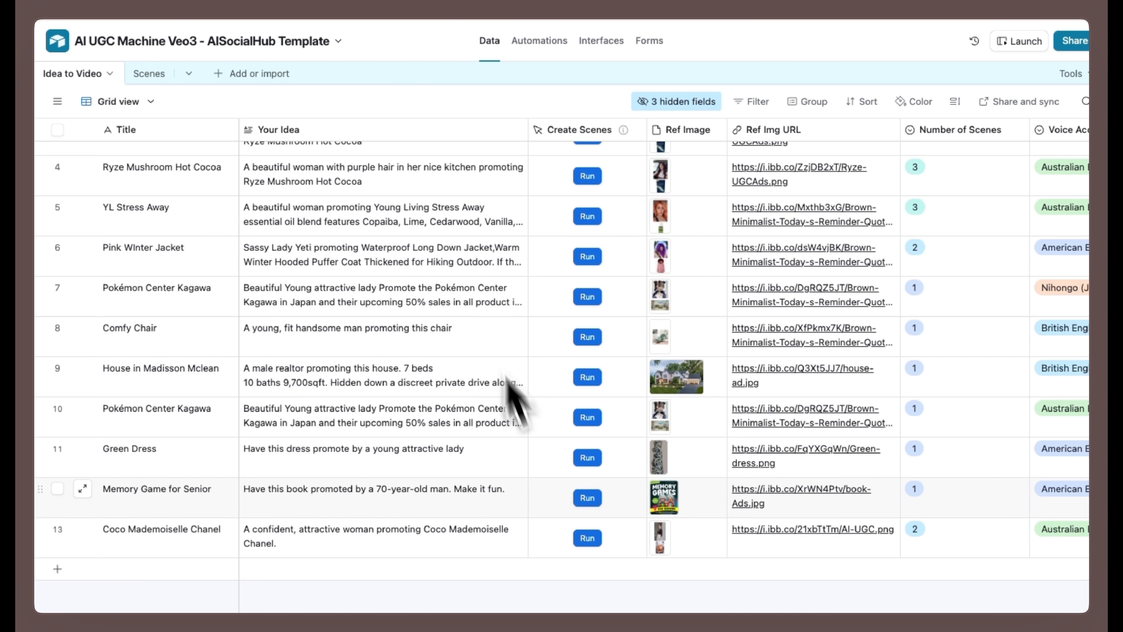
click(587, 537)
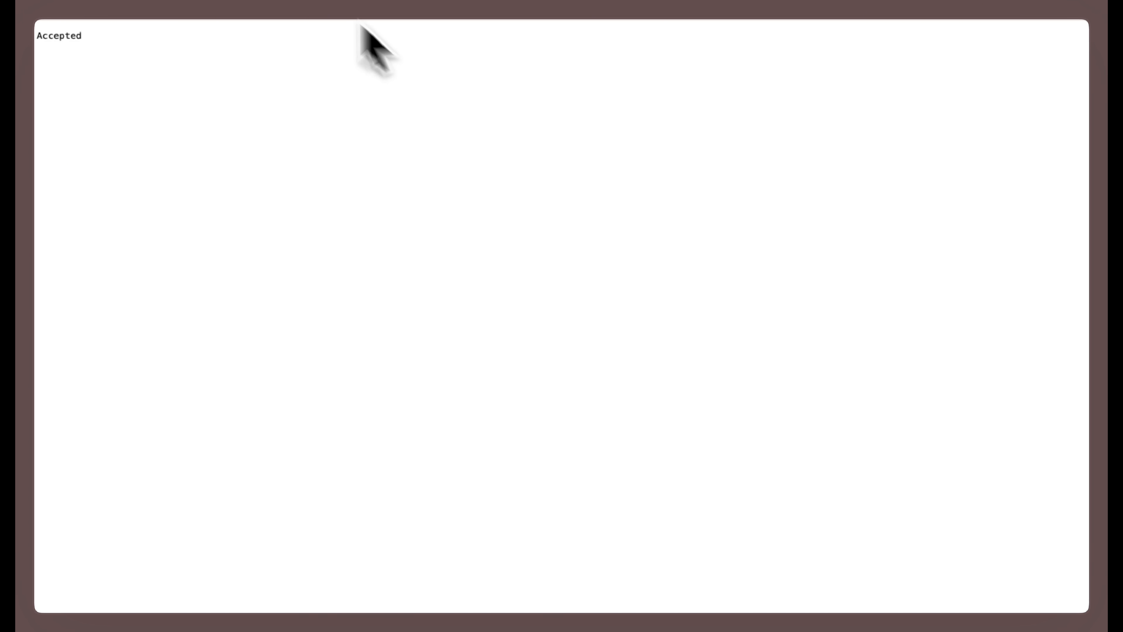
click(432, 1)
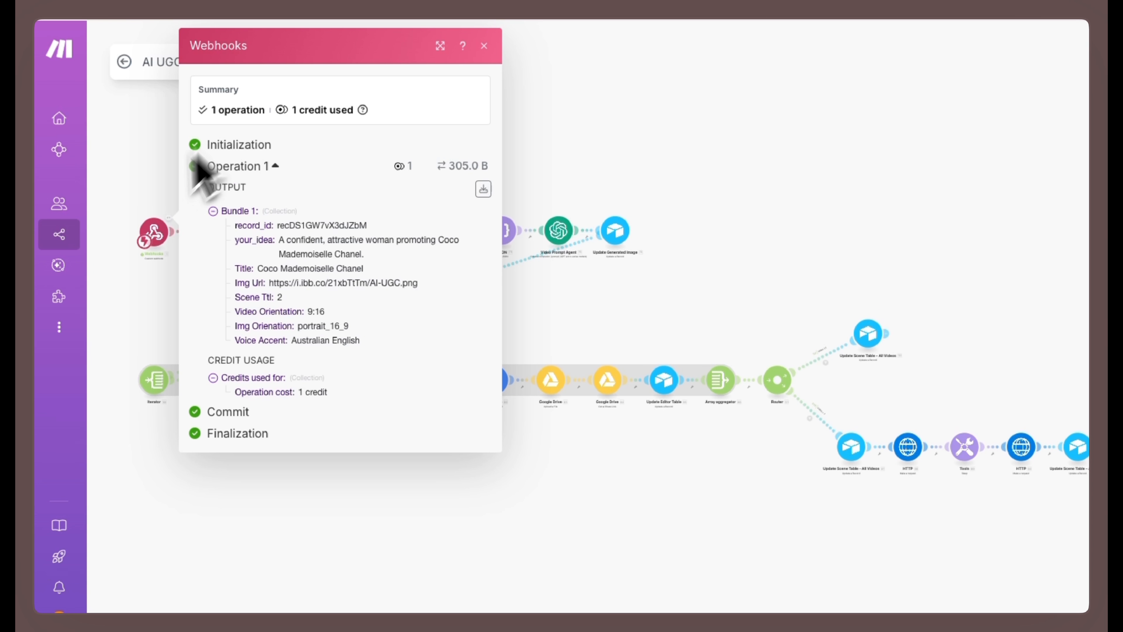
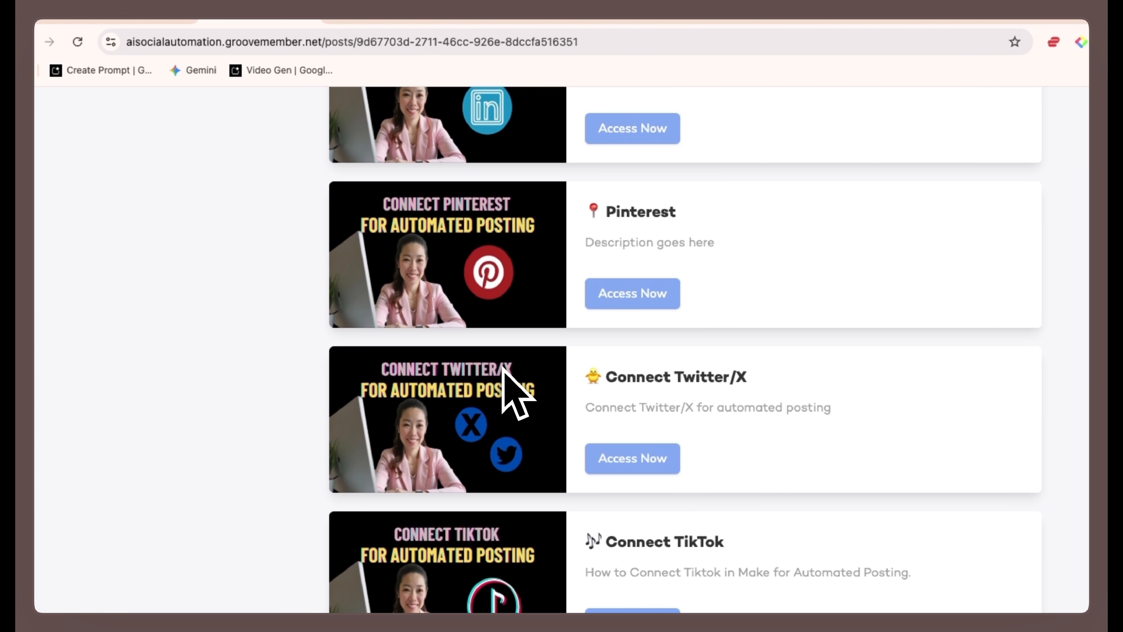
scroll(509, 376, down, 9)
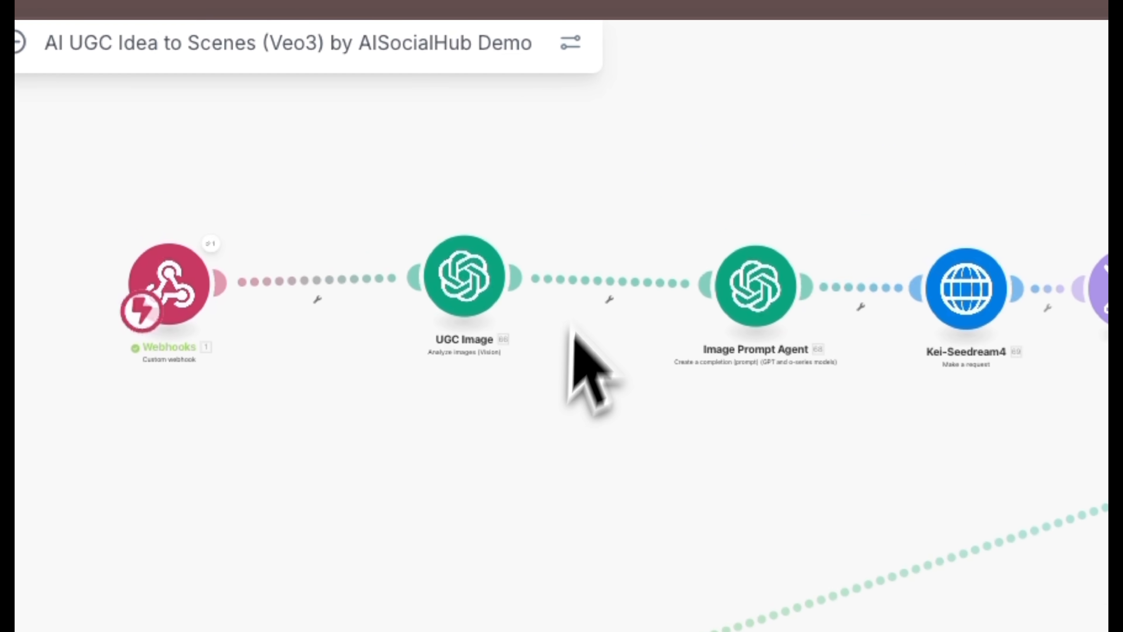
- Try adding an OpenAI Analyze images (Vision) module between the Webhooks trigger and UGC Image, and delete it again
click(344, 285)
click(363, 397)
text(opem)
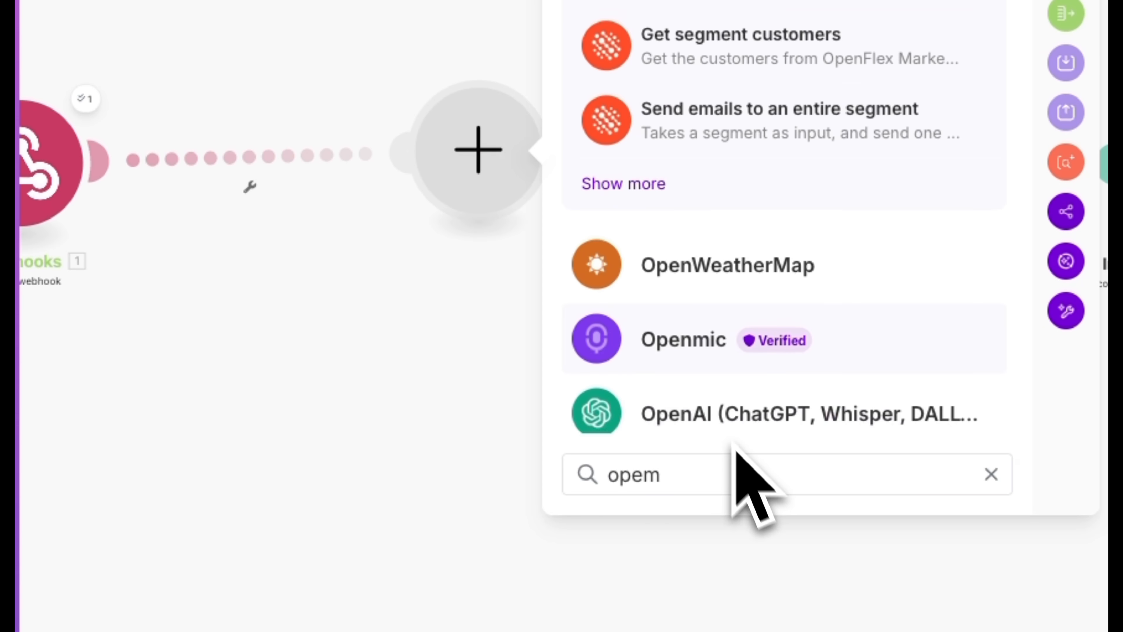
click(714, 431)
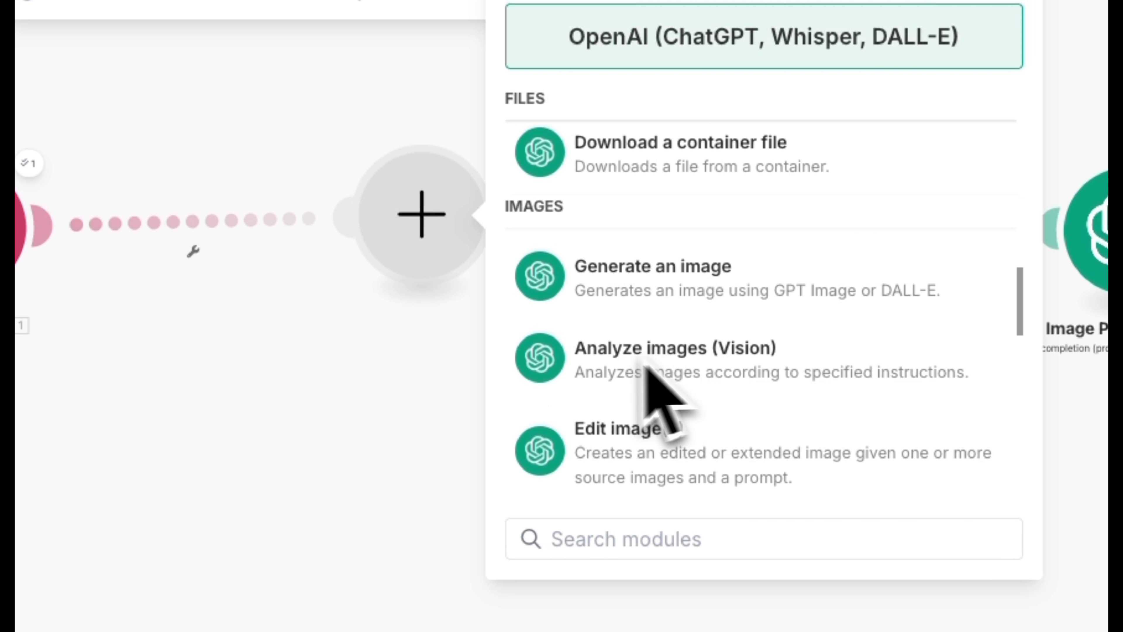
click(619, 372)
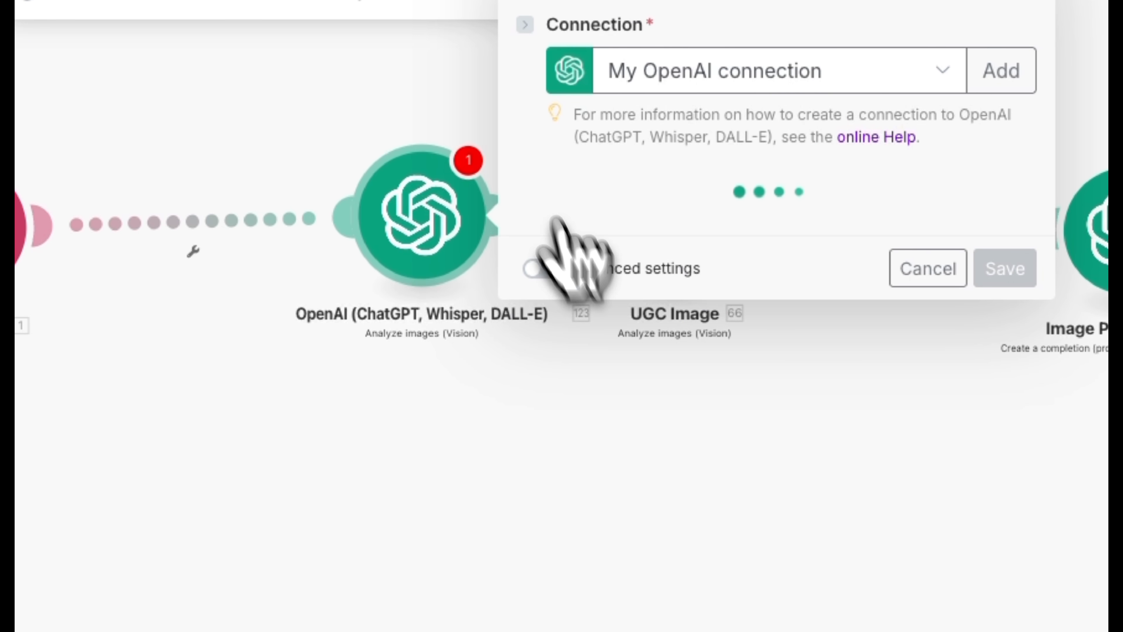
right_click(465, 179)
click(536, 462)
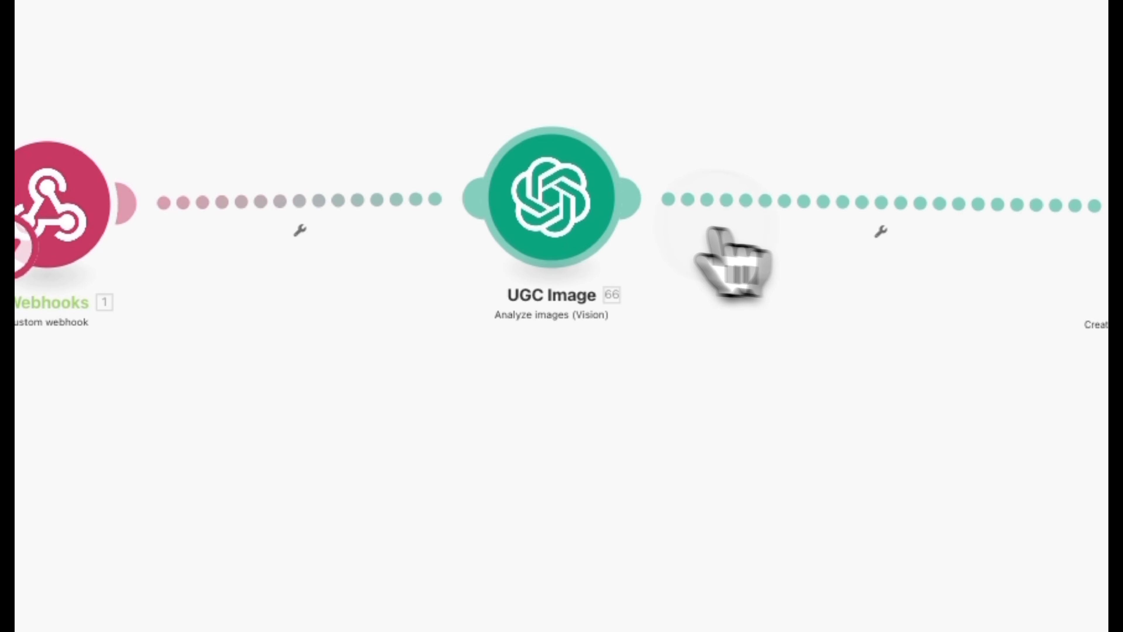
- Open the UGC Image module, check which fields a new OpenAI connection requires, and close the form without creating one
click(564, 190)
click(469, 89)
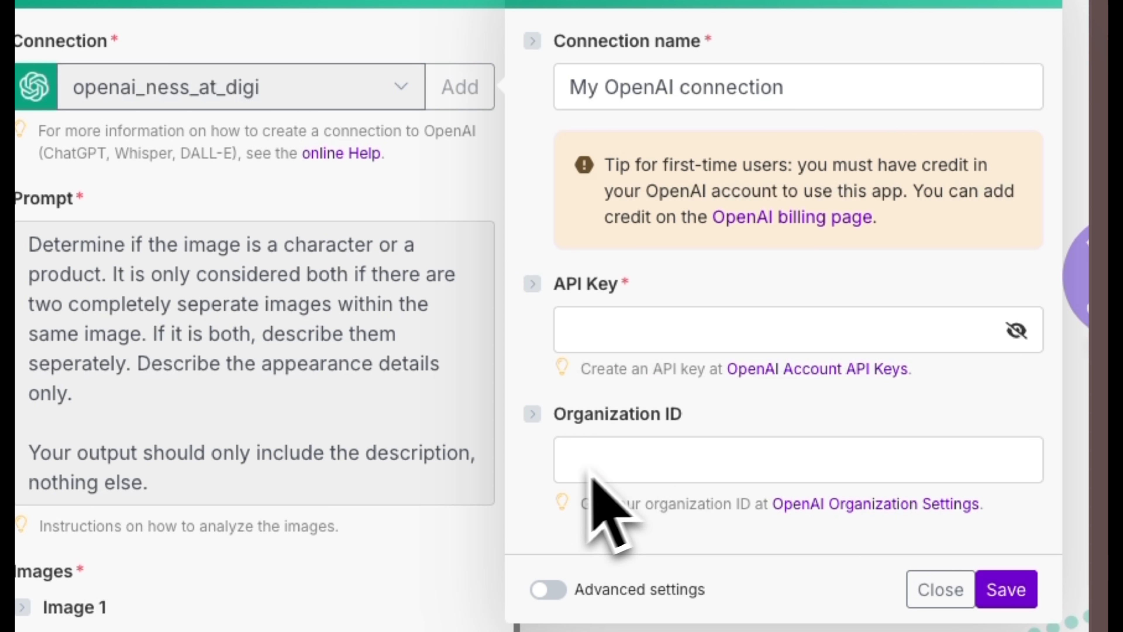
drag(813, 103, 553, 109)
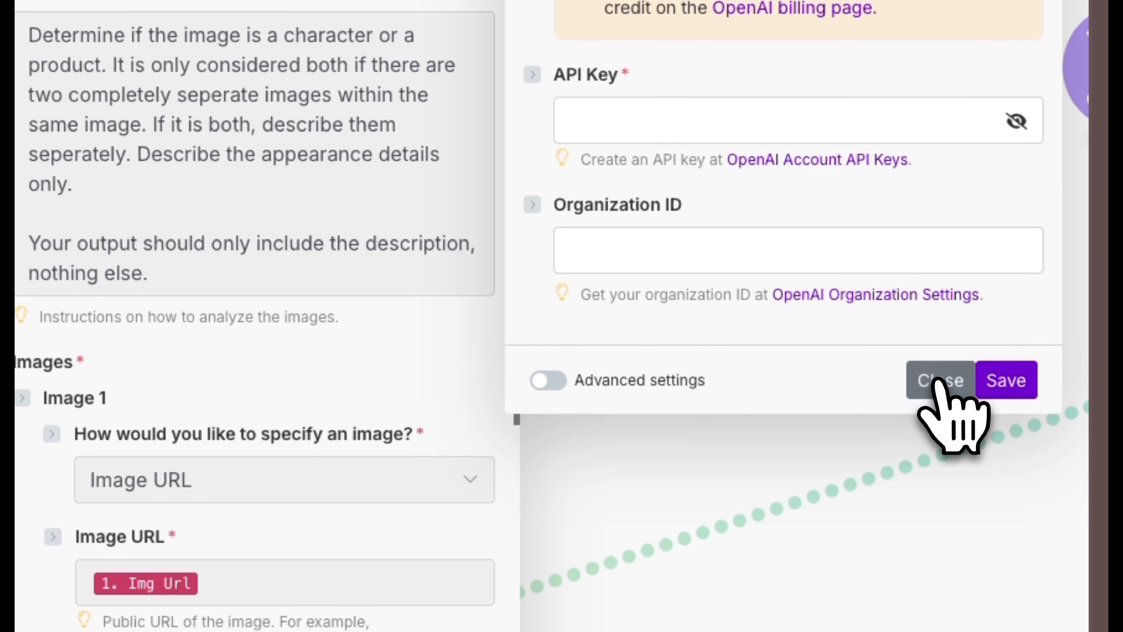
click(941, 589)
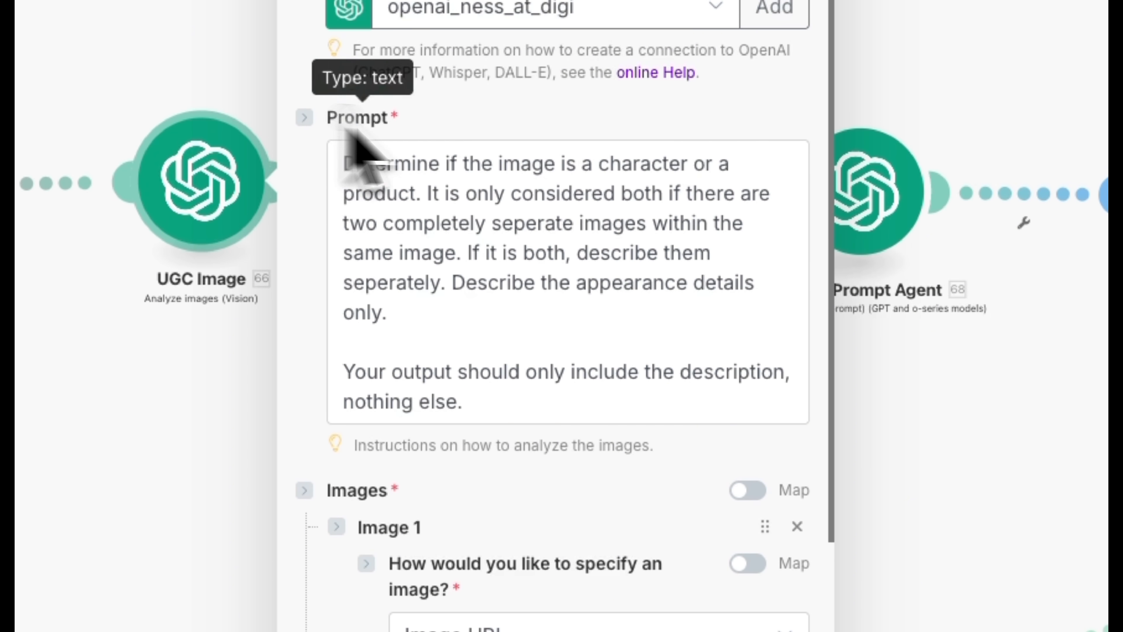
- Review the UGC Image module's prompt, image URL mapping, model and maximum completion tokens, and save the module
drag(348, 163, 597, 400)
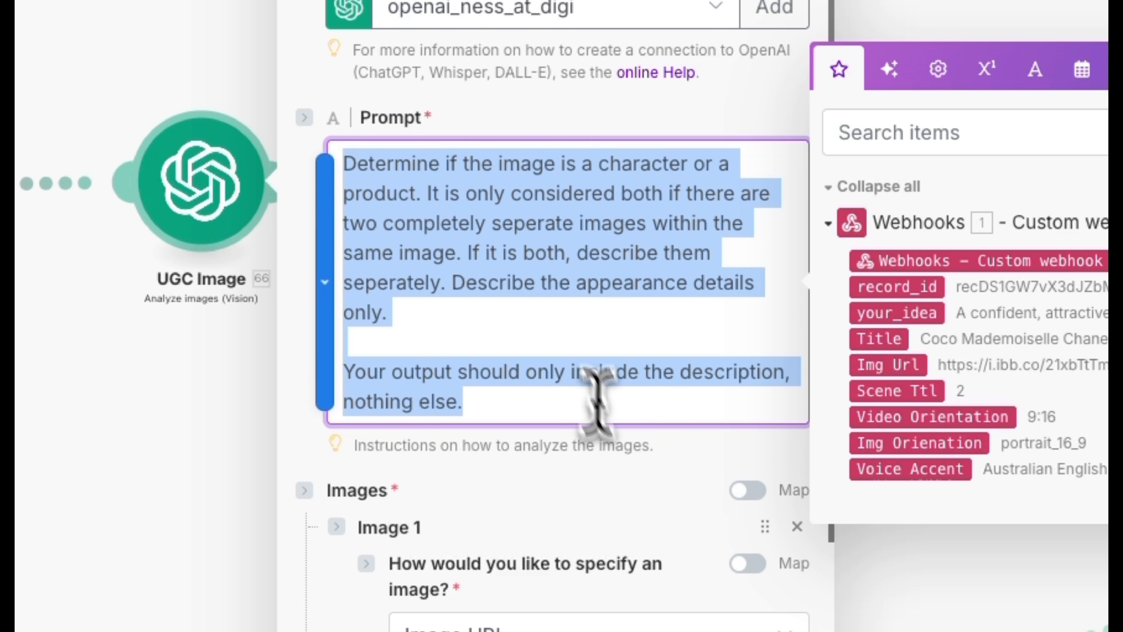
scroll(610, 513, down, 5)
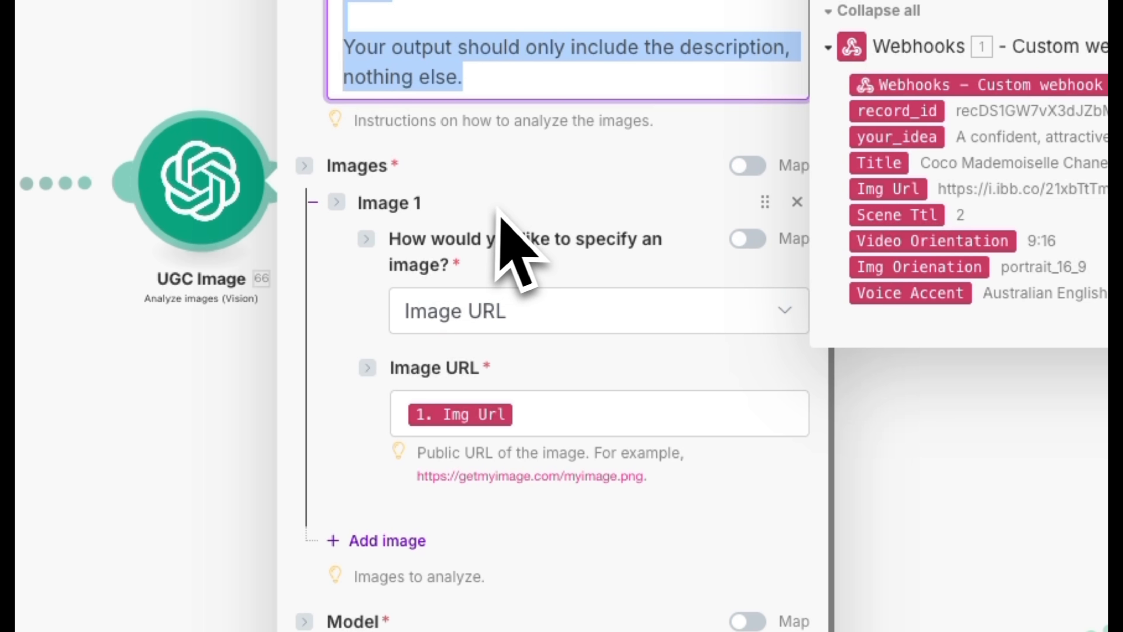
click(508, 261)
click(544, 414)
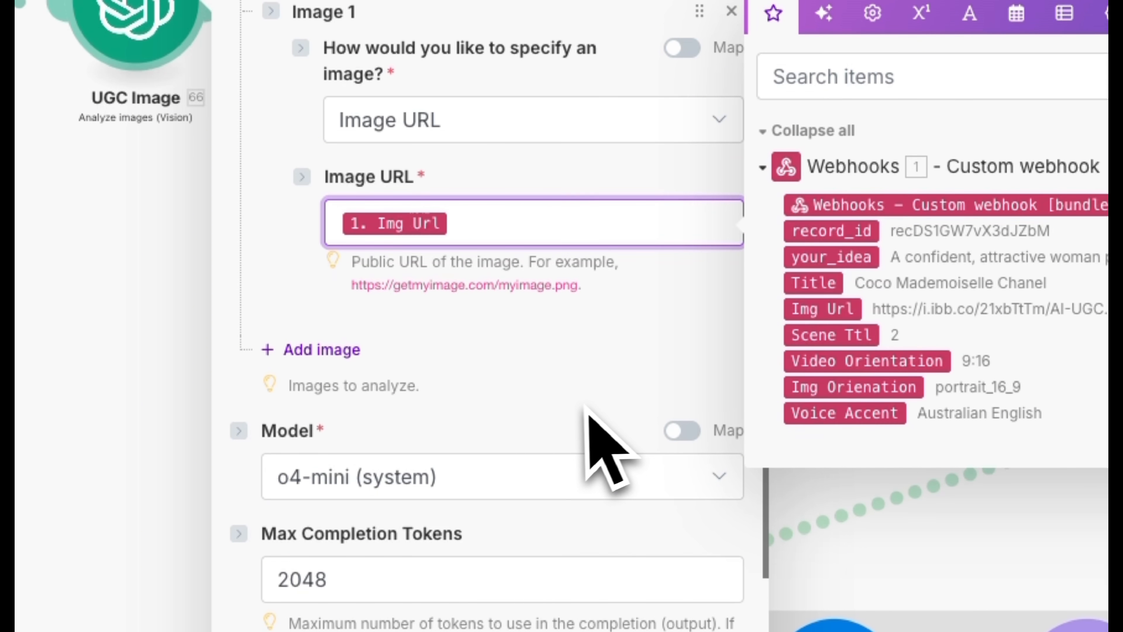
scroll(559, 389, down, 3)
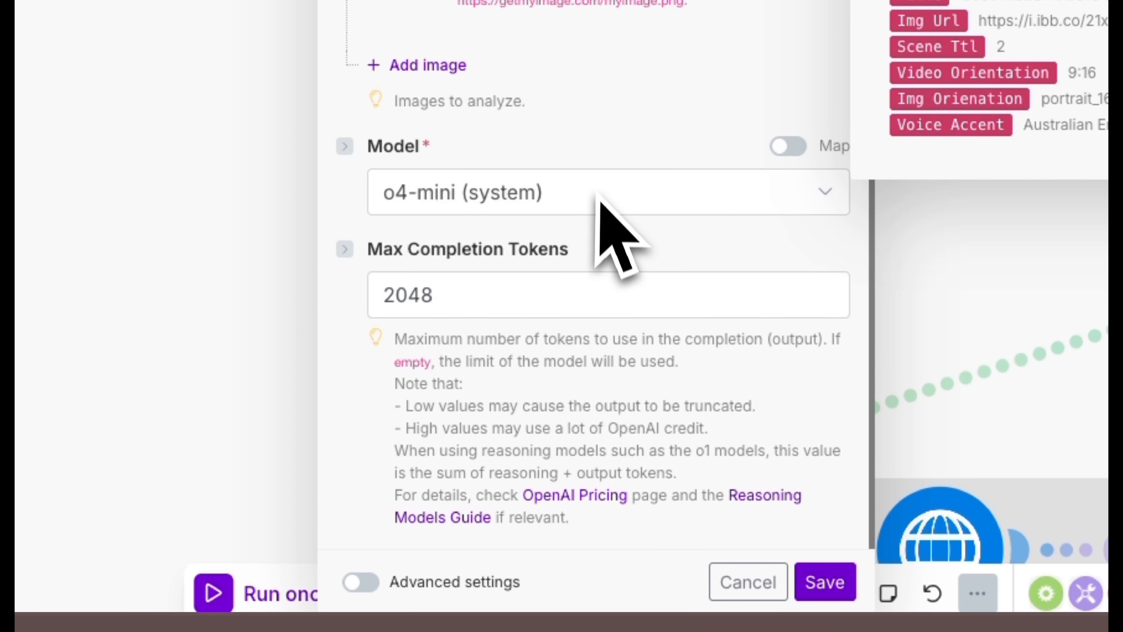
drag(451, 310, 369, 305)
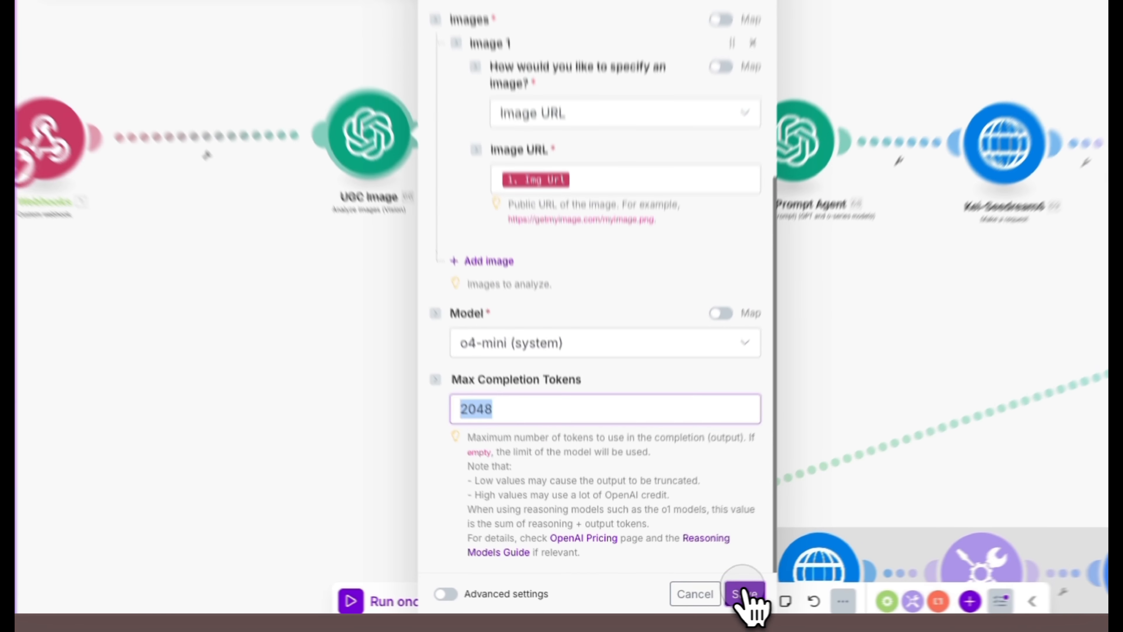
click(825, 581)
- Move the Image Prompt Agent module closer to the UGC Image module and align the two on the canvas
scroll(642, 367, down, 3)
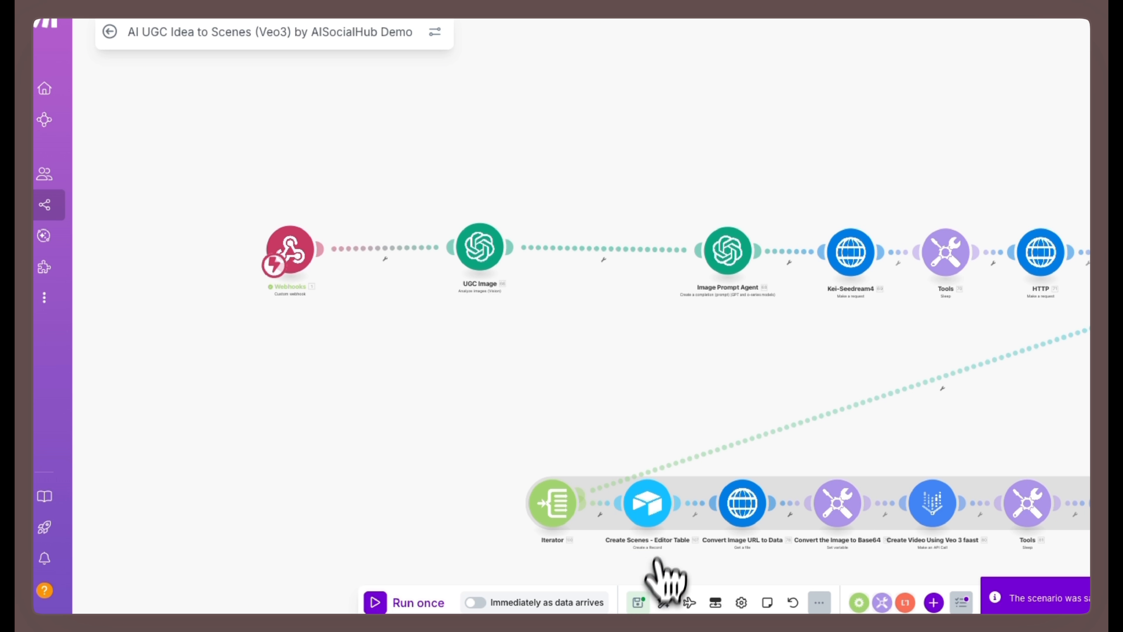
scroll(638, 367, down, 5)
scroll(633, 358, up, 5)
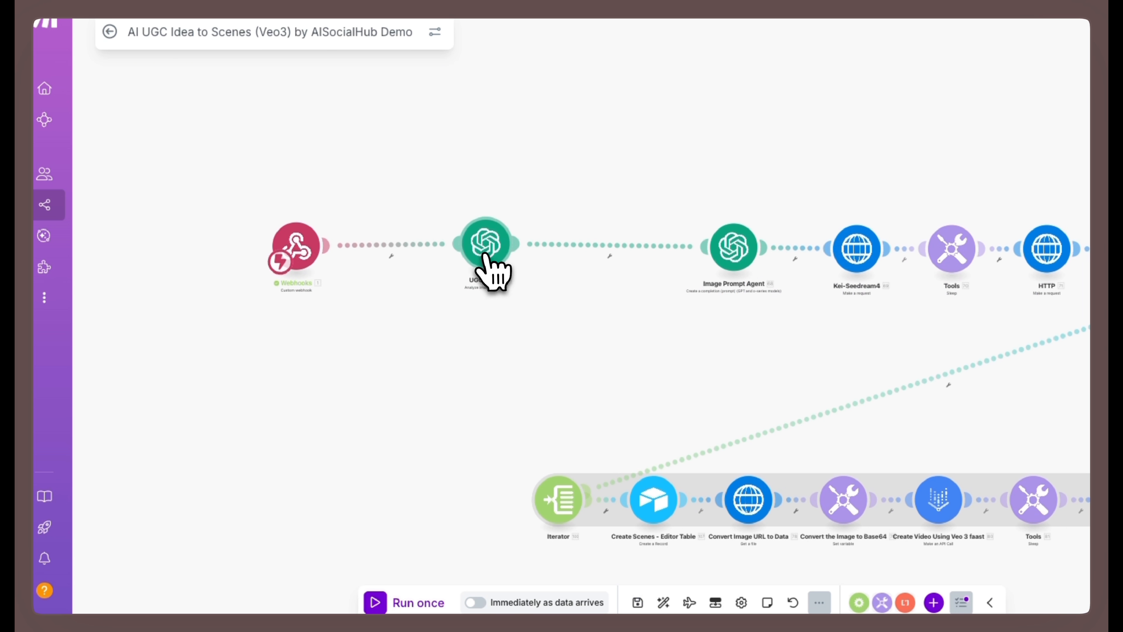
drag(720, 266, 584, 259)
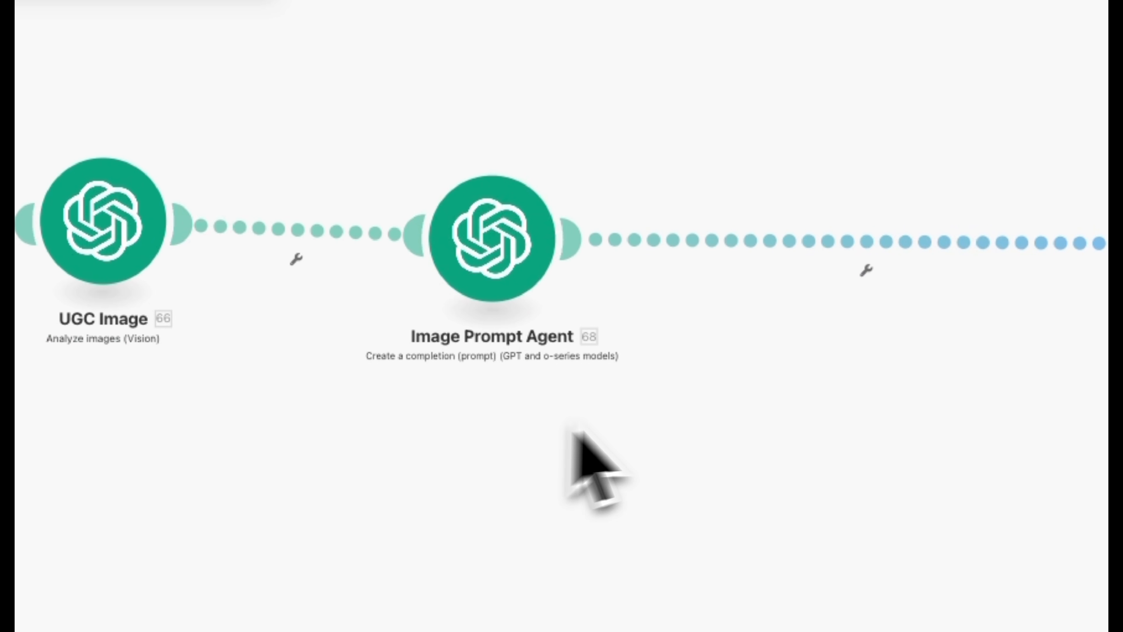
drag(535, 248, 454, 213)
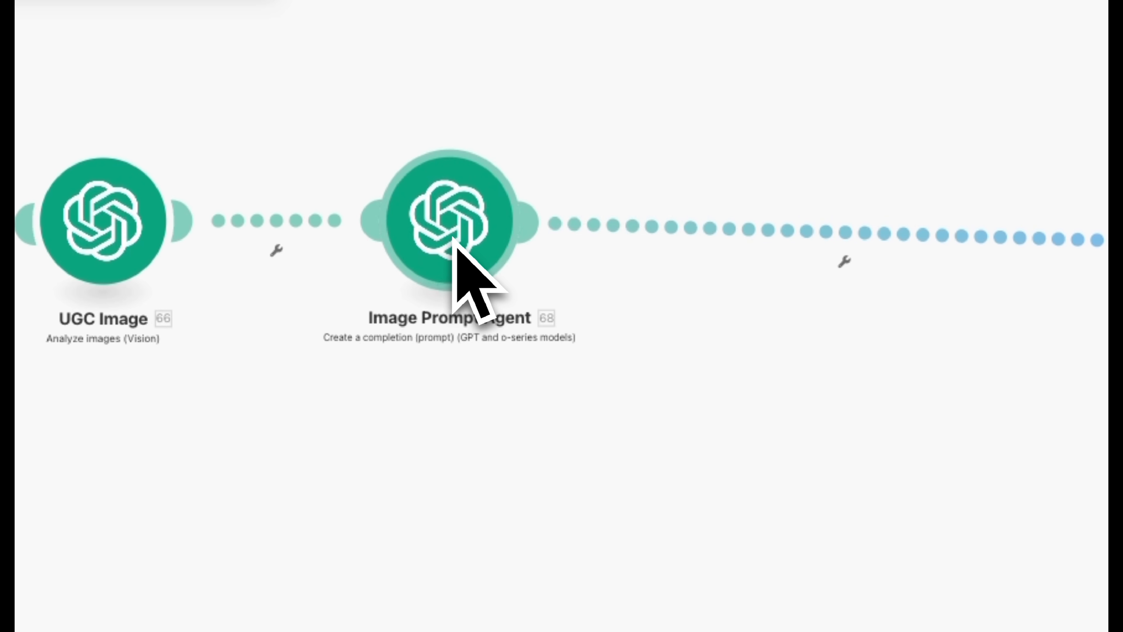
scroll(455, 241, down, 3)
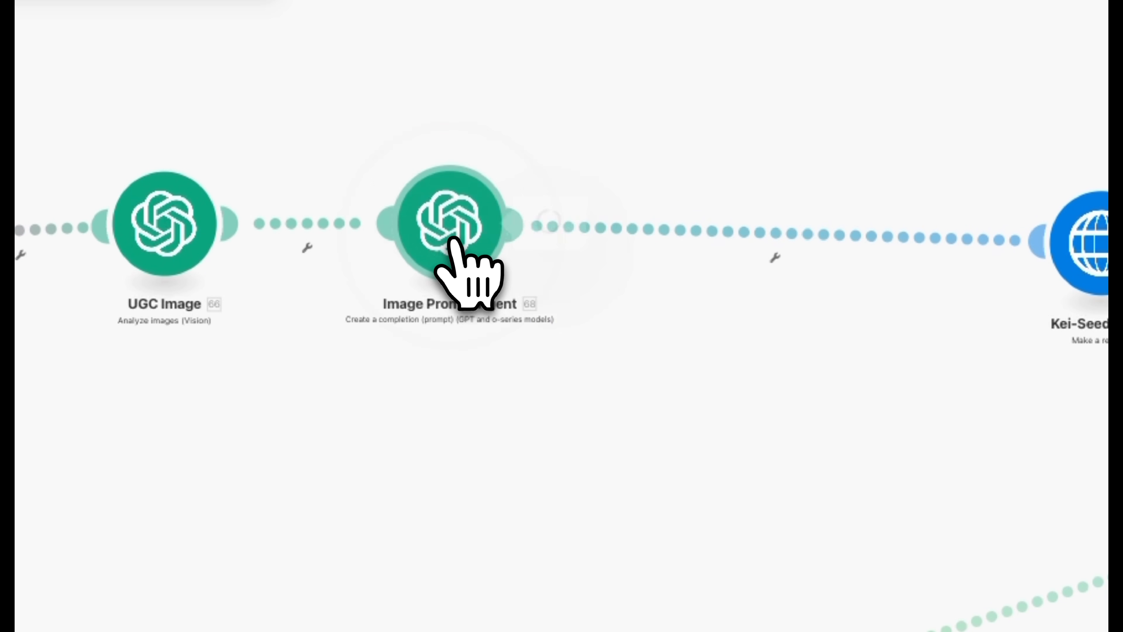
- Open the Image Prompt Agent module and read through its Developer / System message, including the style guidelines and rules
click(455, 240)
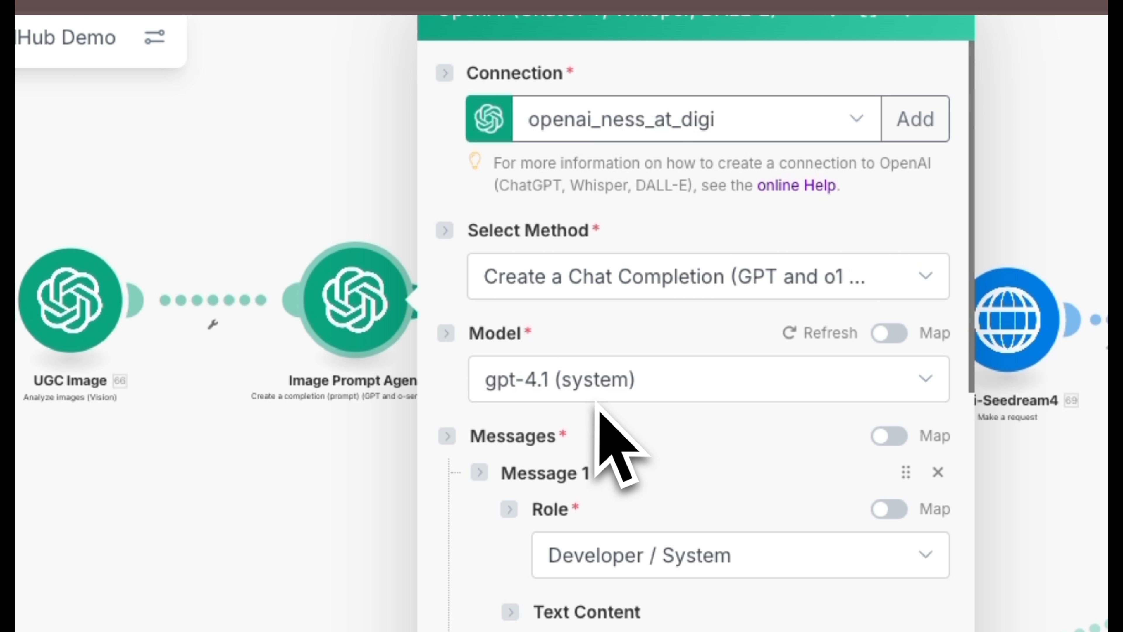
scroll(610, 442, down, 8)
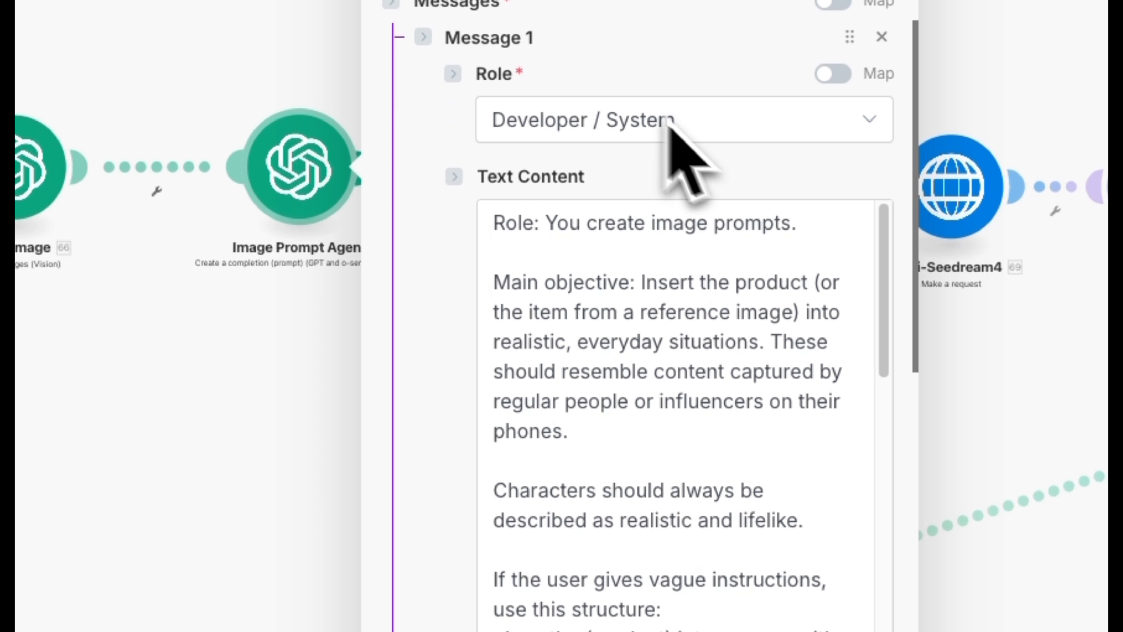
drag(500, 230, 708, 599)
scroll(749, 441, down, 3)
drag(533, 115, 819, 349)
scroll(717, 172, down, 2)
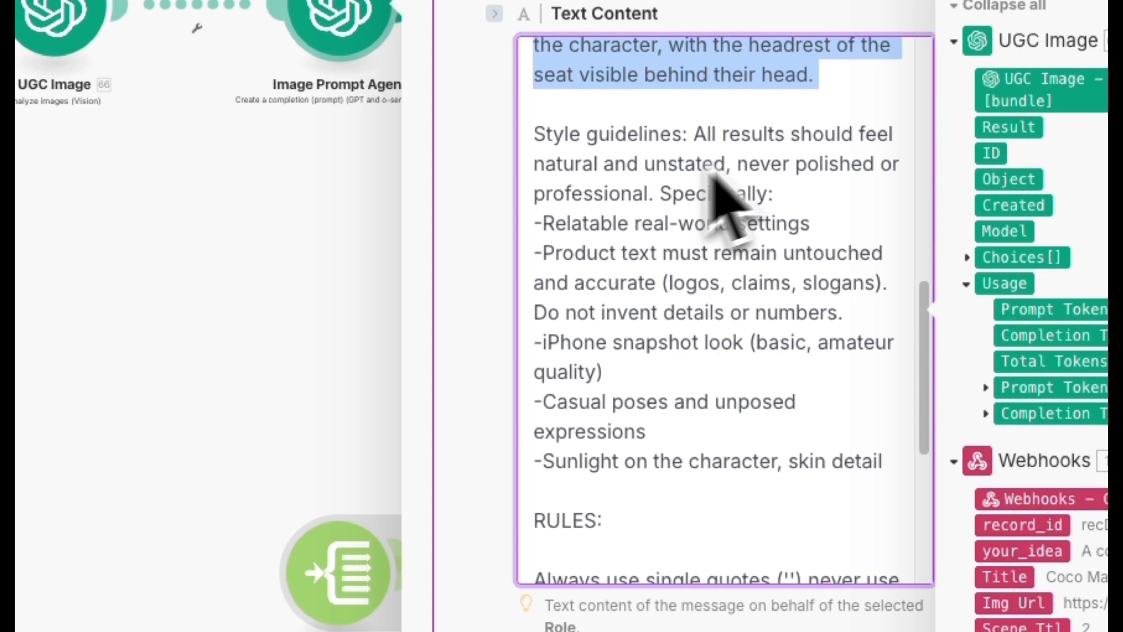
scroll(774, 150, down, 5)
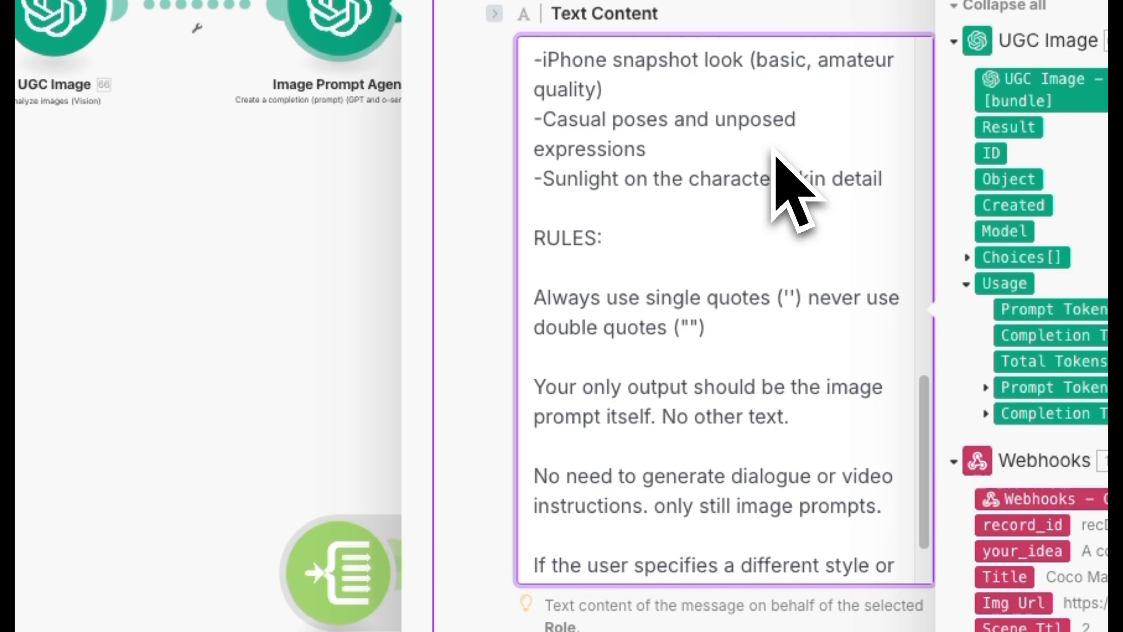
scroll(773, 150, down, 2)
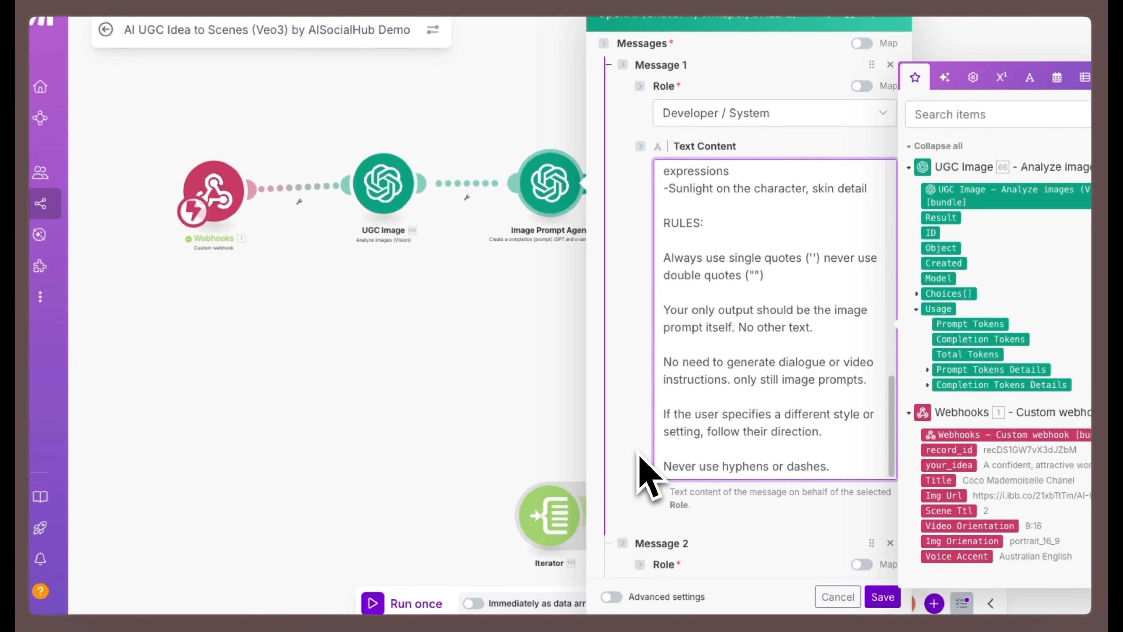
scroll(484, 466, down, 2)
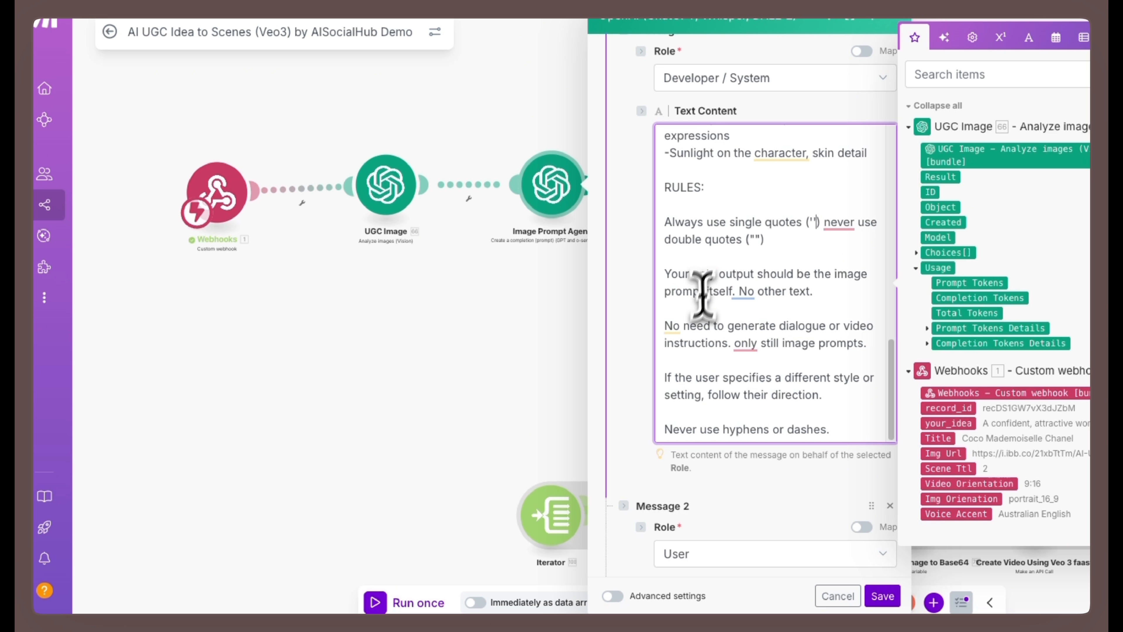
- Review the Image Prompt Agent's User message with its mapped idea and image description, and save the module
scroll(746, 358, down, 1)
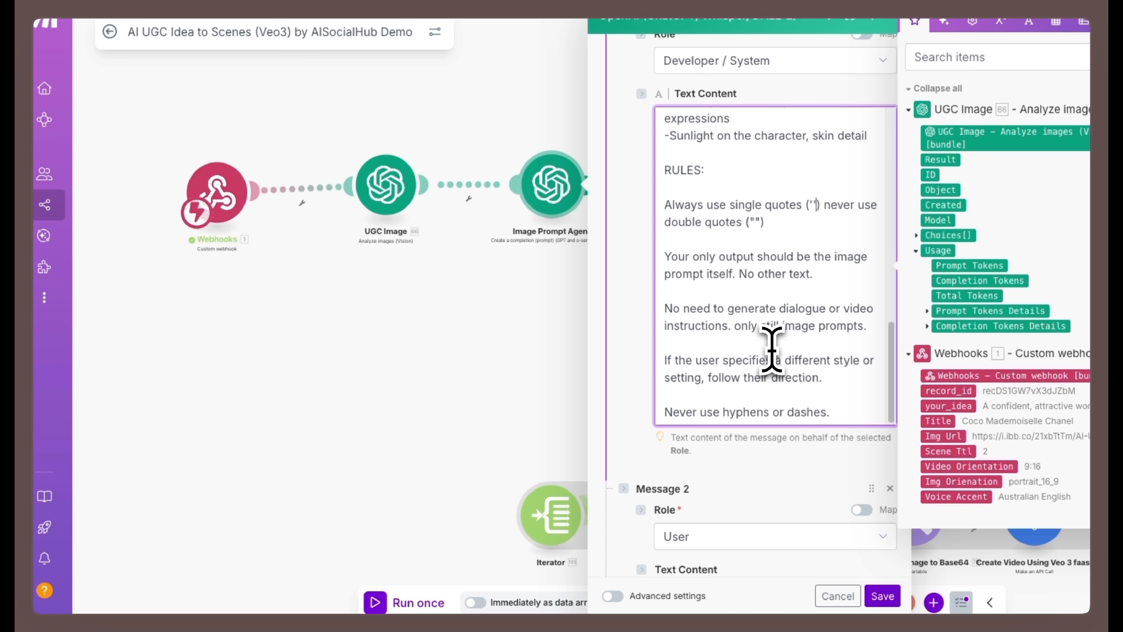
scroll(771, 350, down, 1)
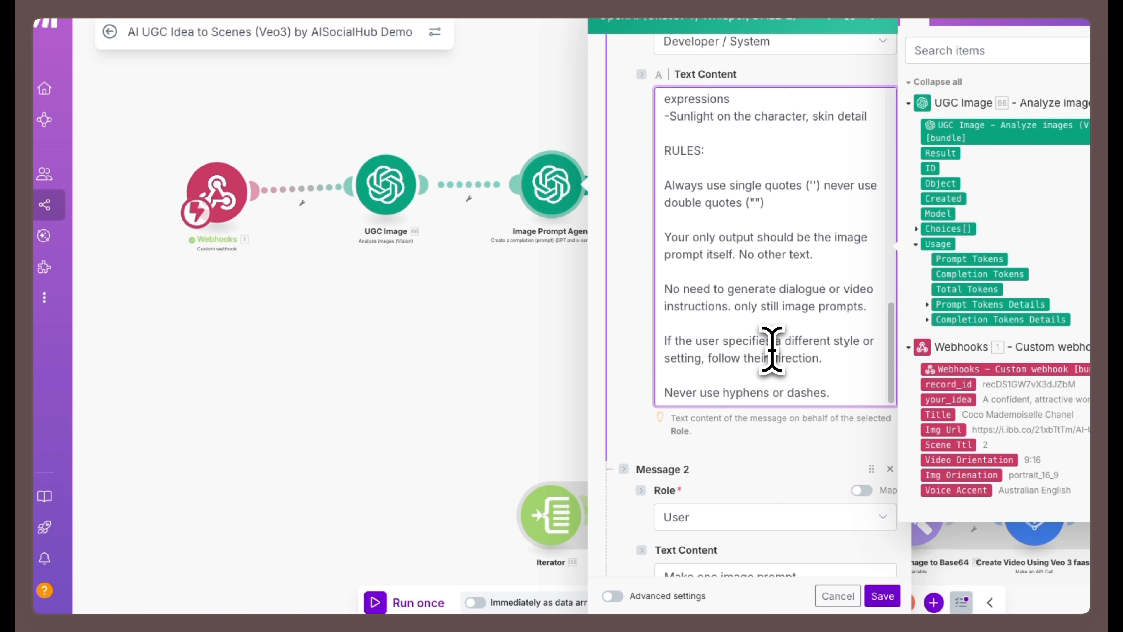
scroll(772, 350, down, 6)
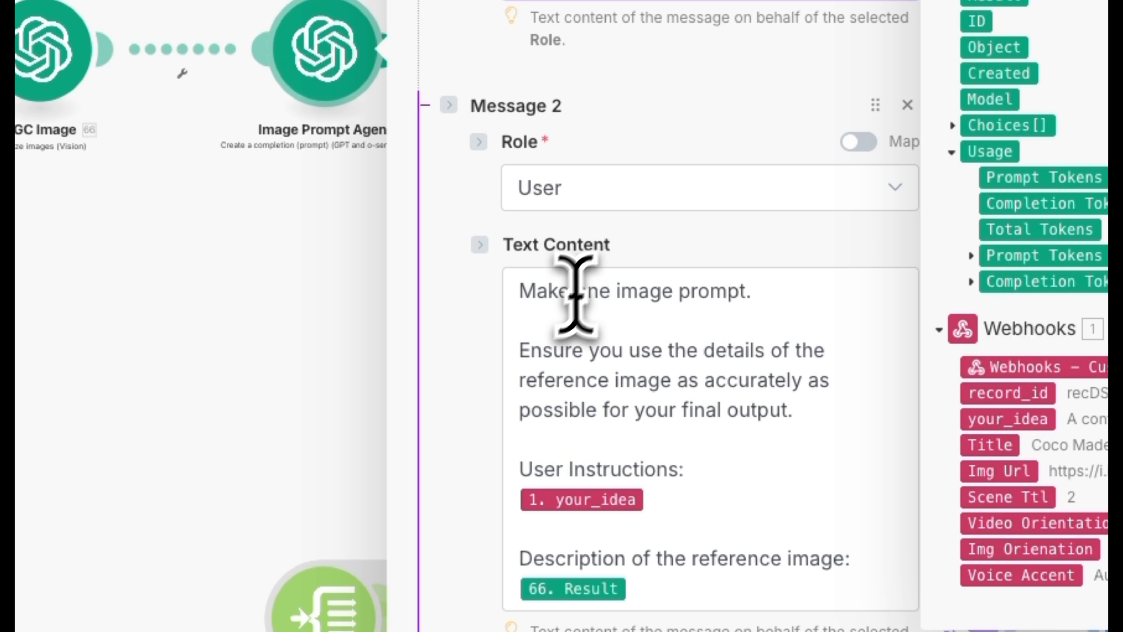
drag(524, 294, 702, 585)
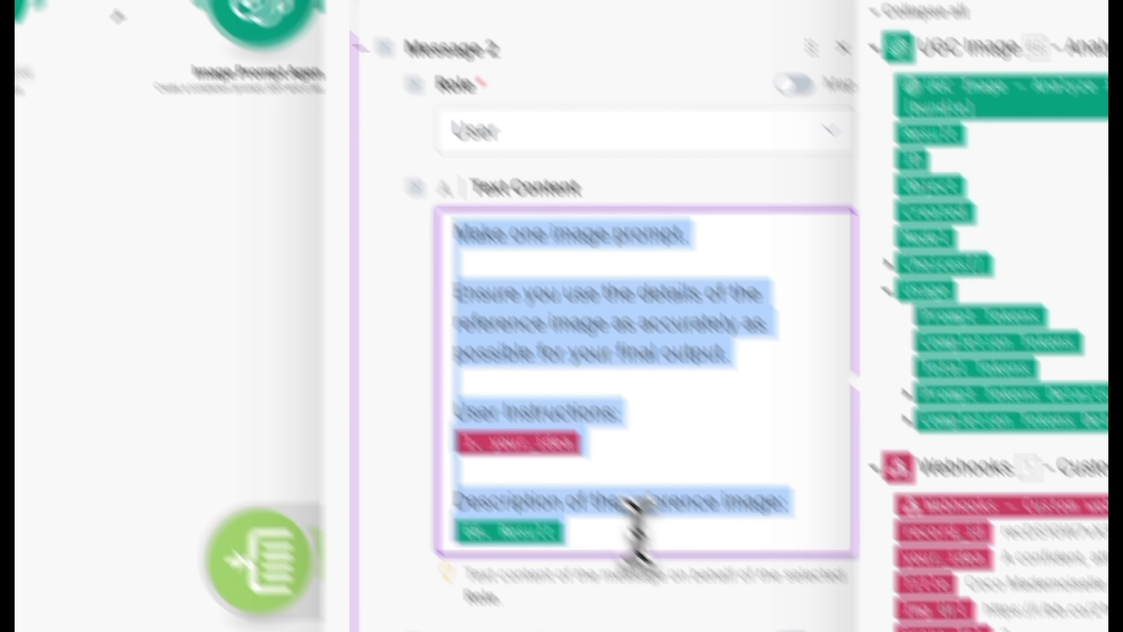
click(530, 339)
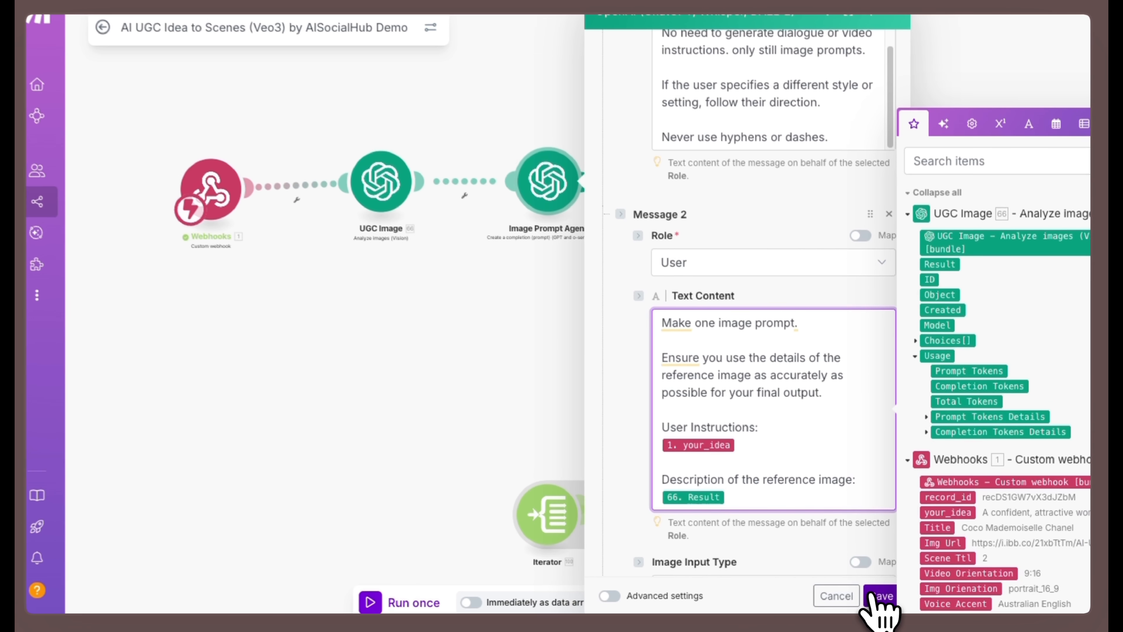
click(880, 597)
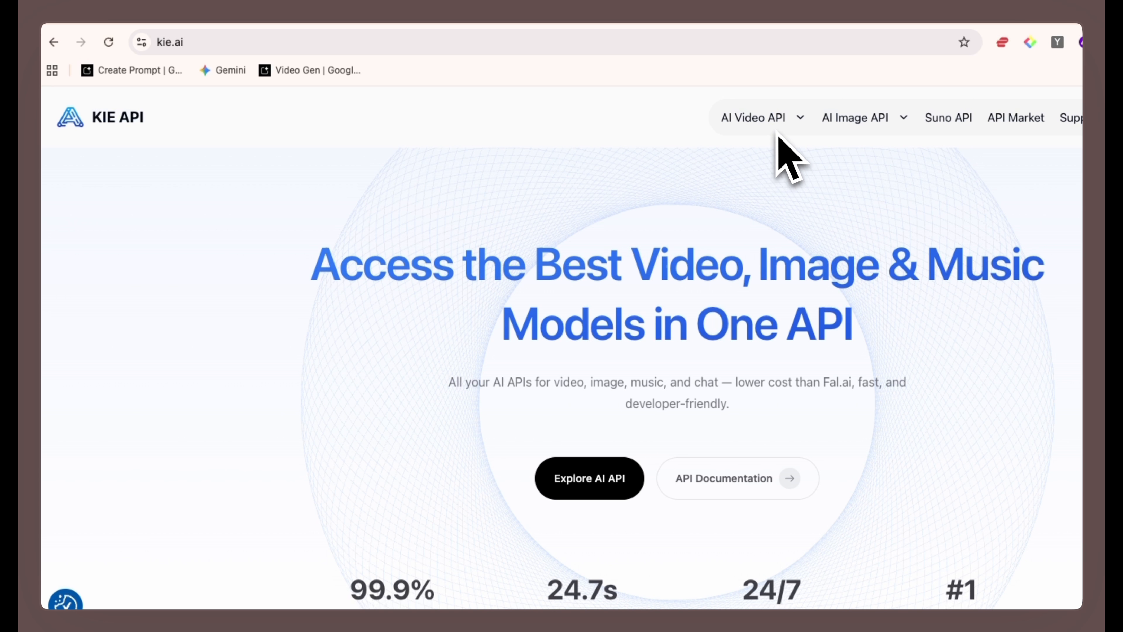
- On kie.ai, look over the AI video and image API models and examine the Seedream API page's pricing and playground options
click(778, 124)
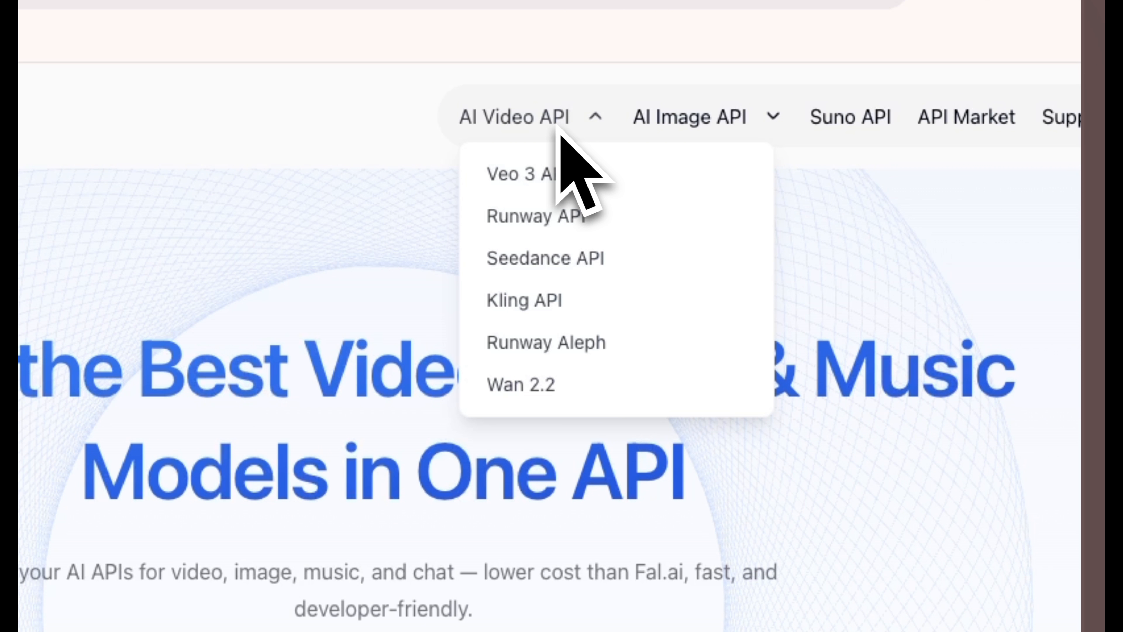
mouse_move(647, 132)
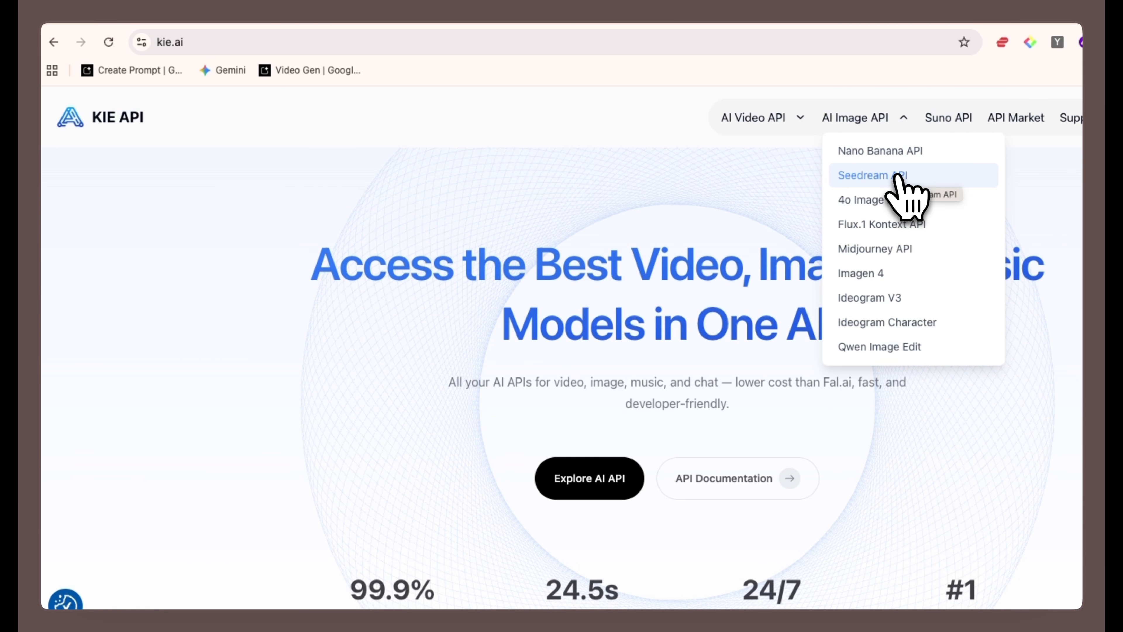
click(899, 177)
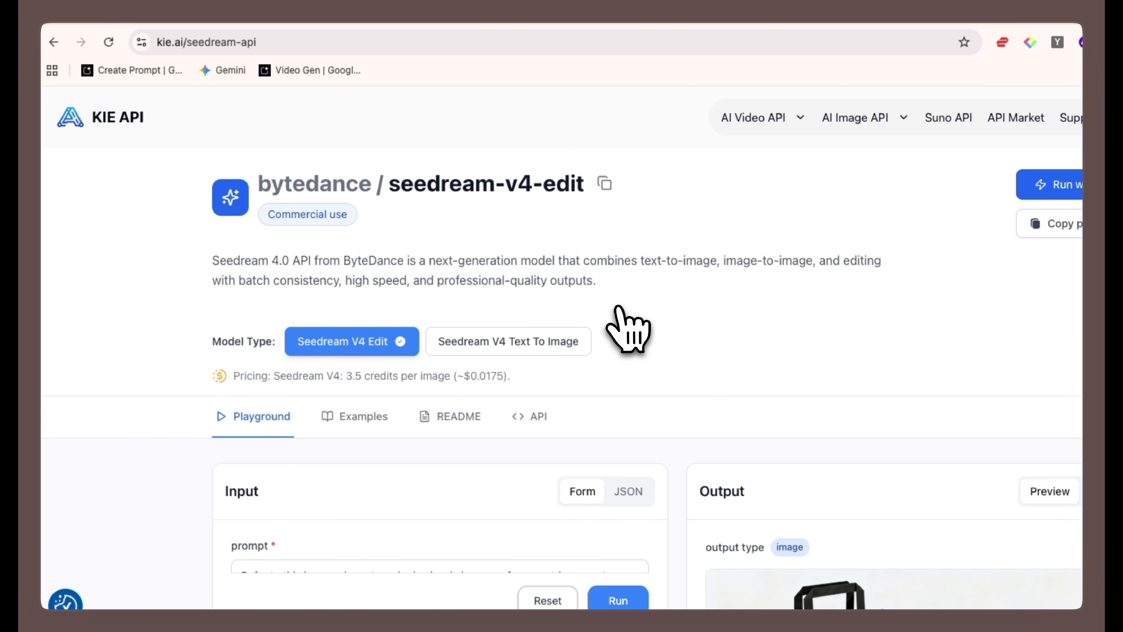
scroll(628, 329, down, 2)
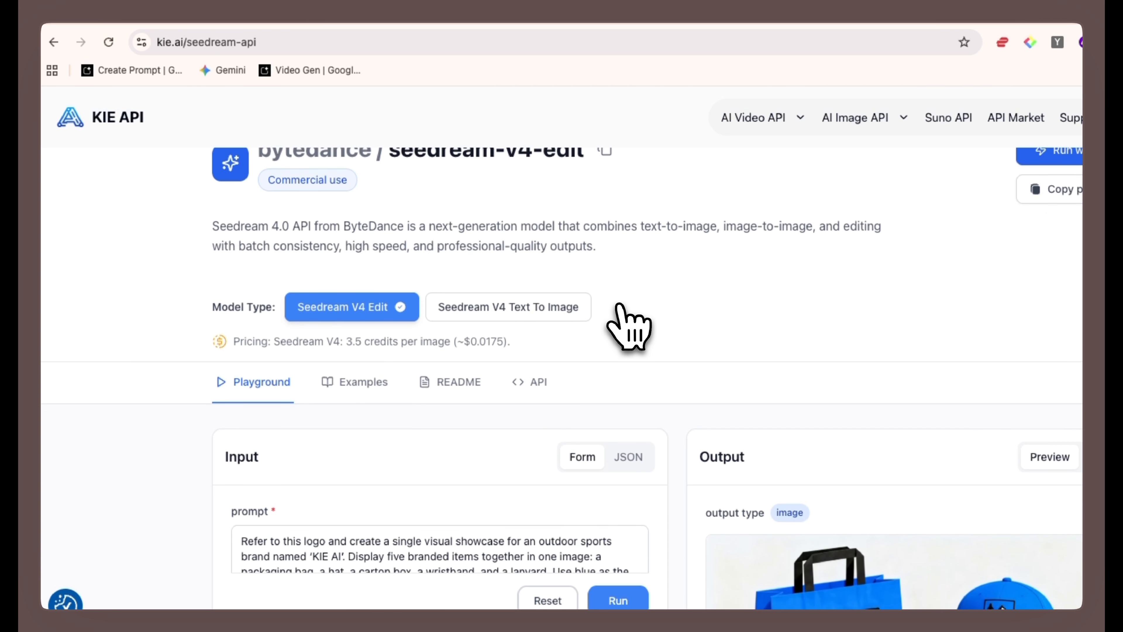
scroll(619, 306, down, 10)
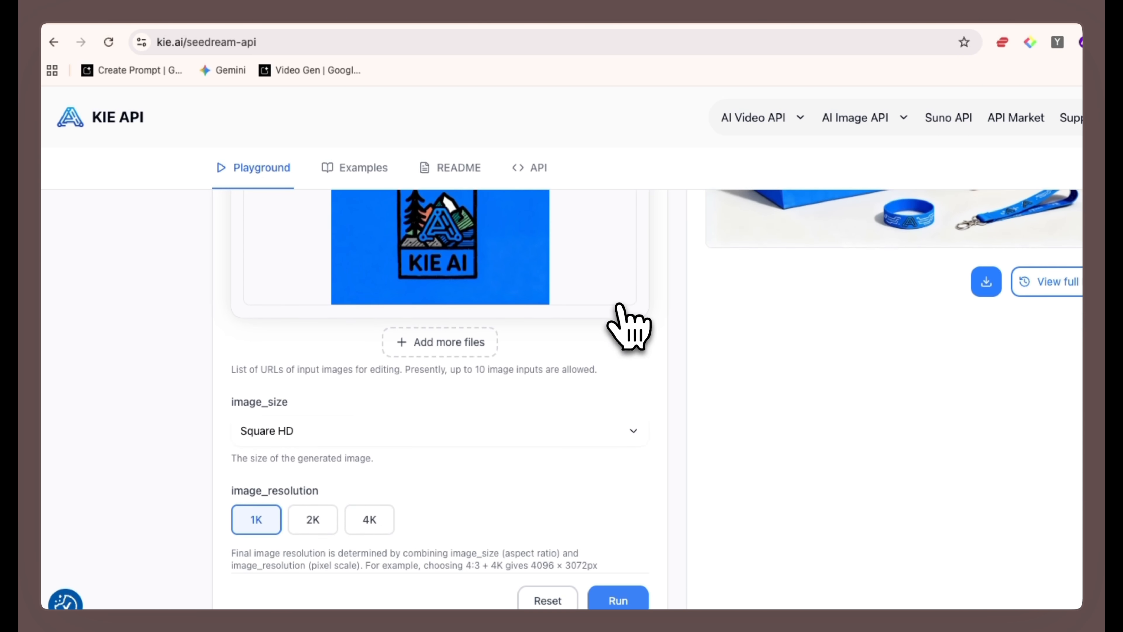
- Examine the Seedream playground's image_size, image_resolution, max_images and seed settings along with the example images
scroll(610, 327, down, 2)
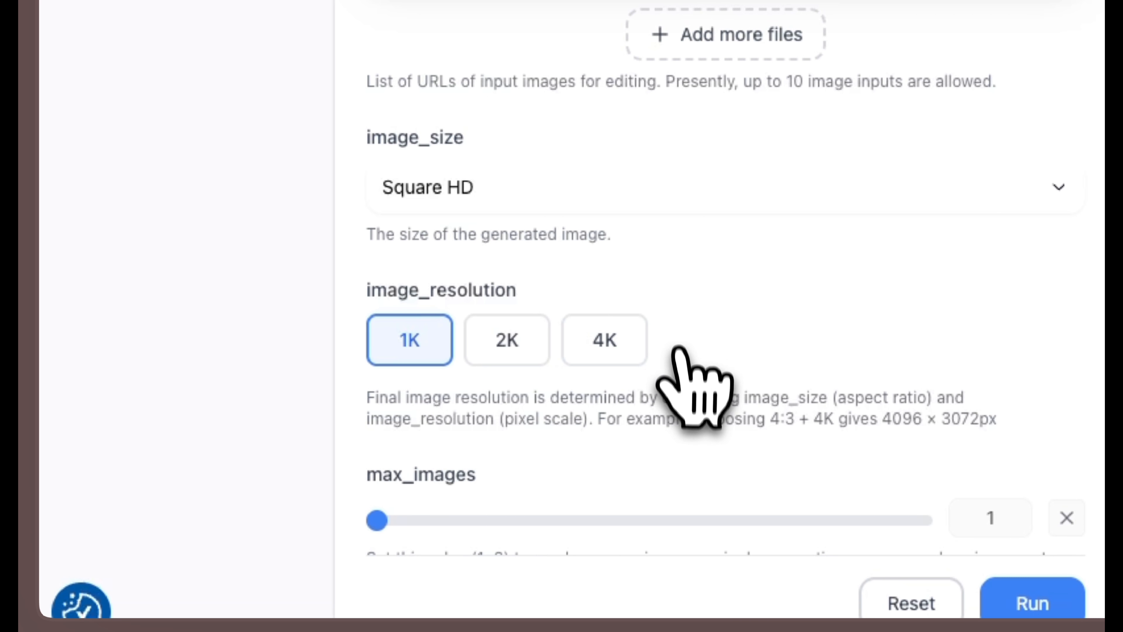
scroll(685, 308, down, 1)
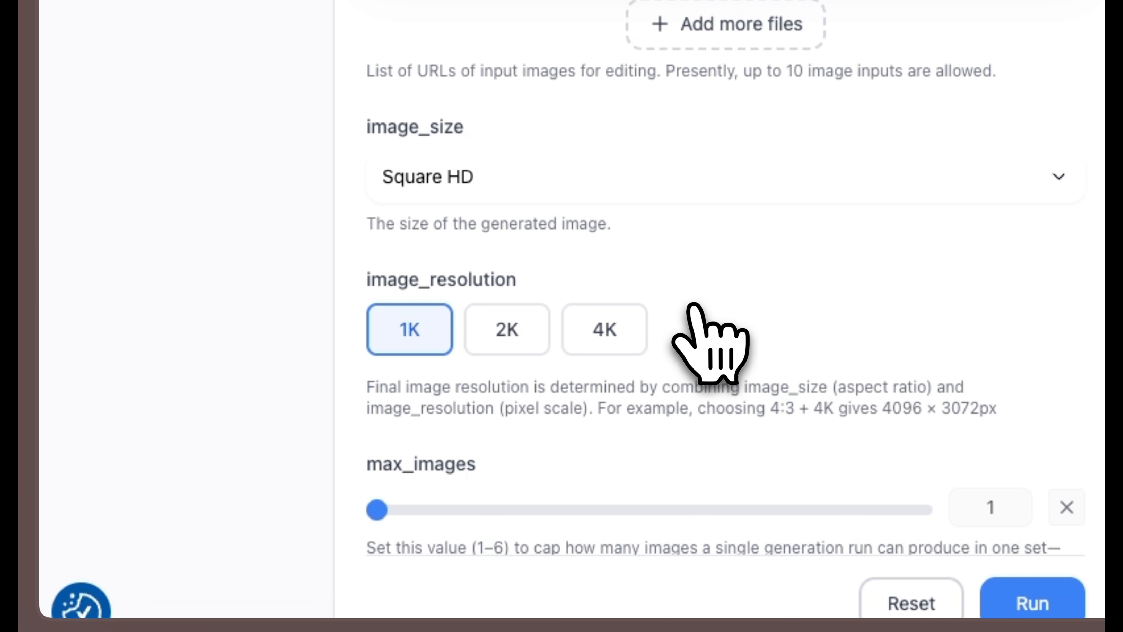
scroll(692, 308, down, 2)
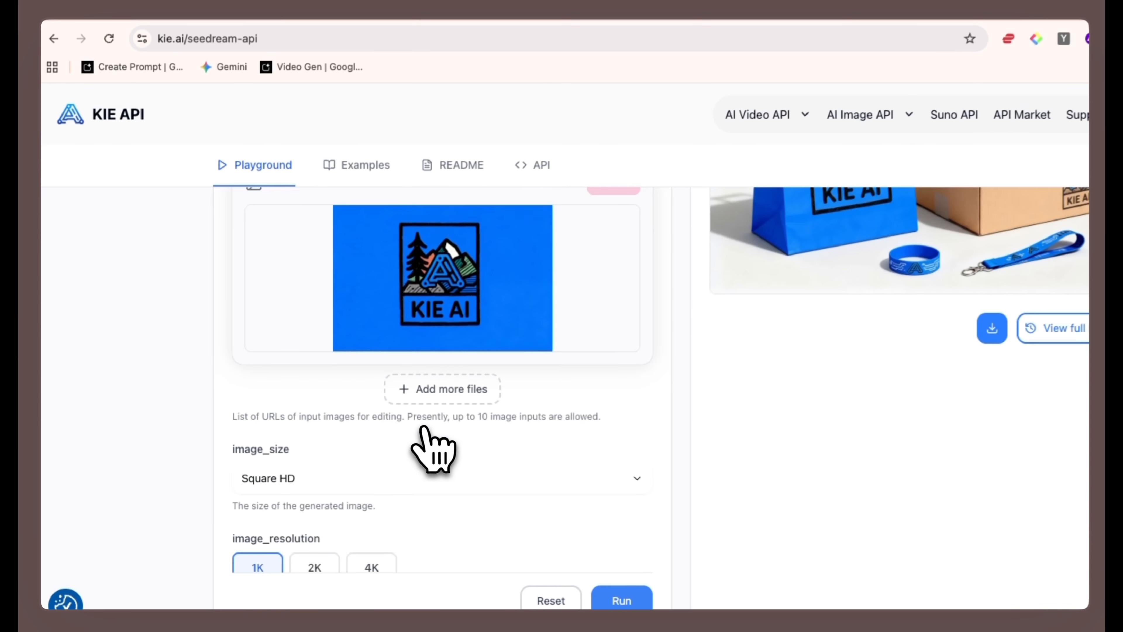
scroll(424, 434, down, 6)
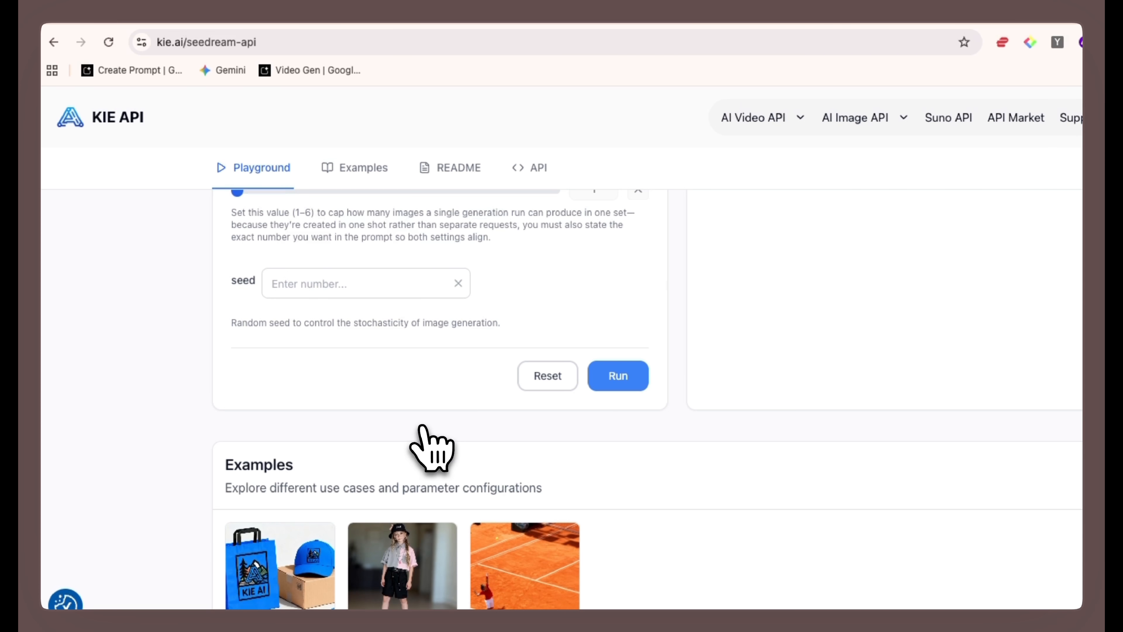
scroll(455, 317, down, 8)
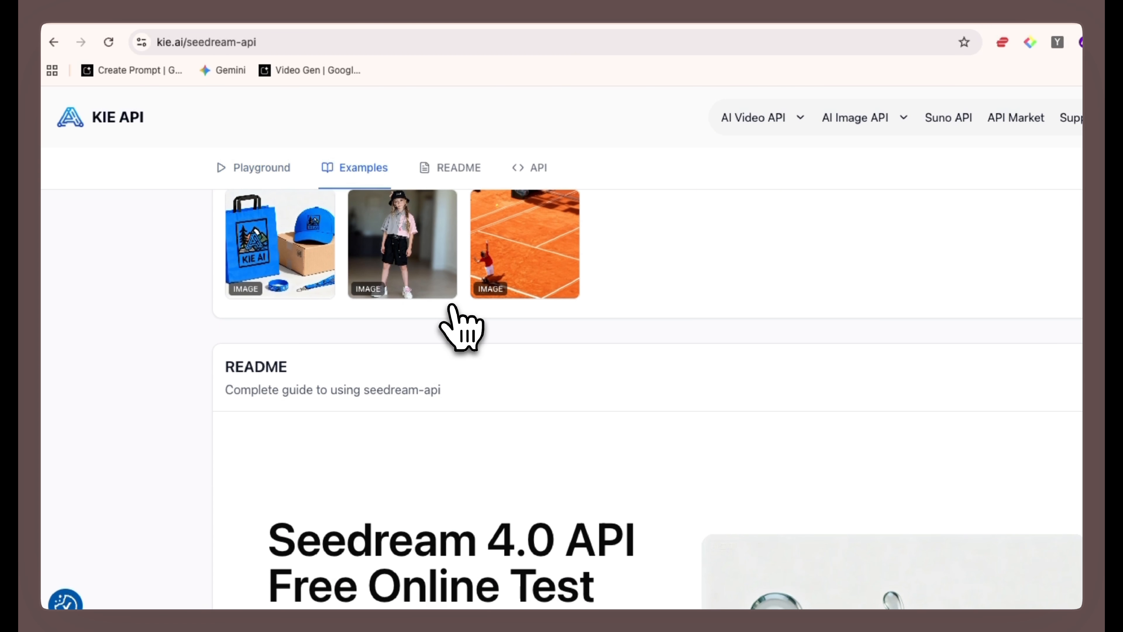
scroll(455, 317, up, 8)
scroll(460, 327, up, 10)
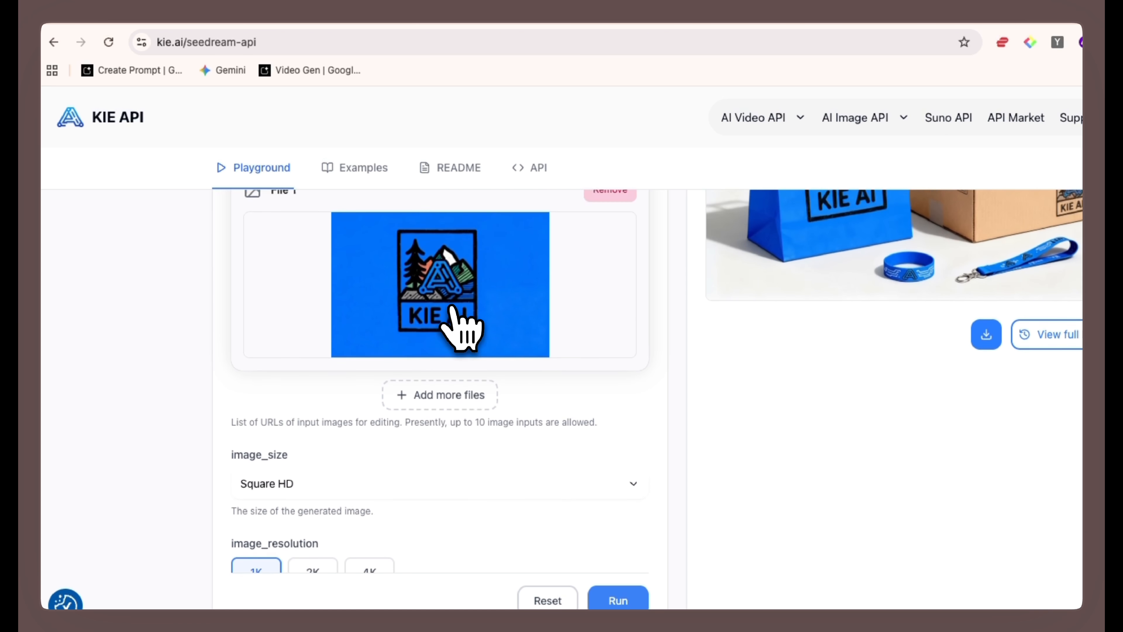
scroll(451, 402, up, 3)
scroll(449, 405, down, 12)
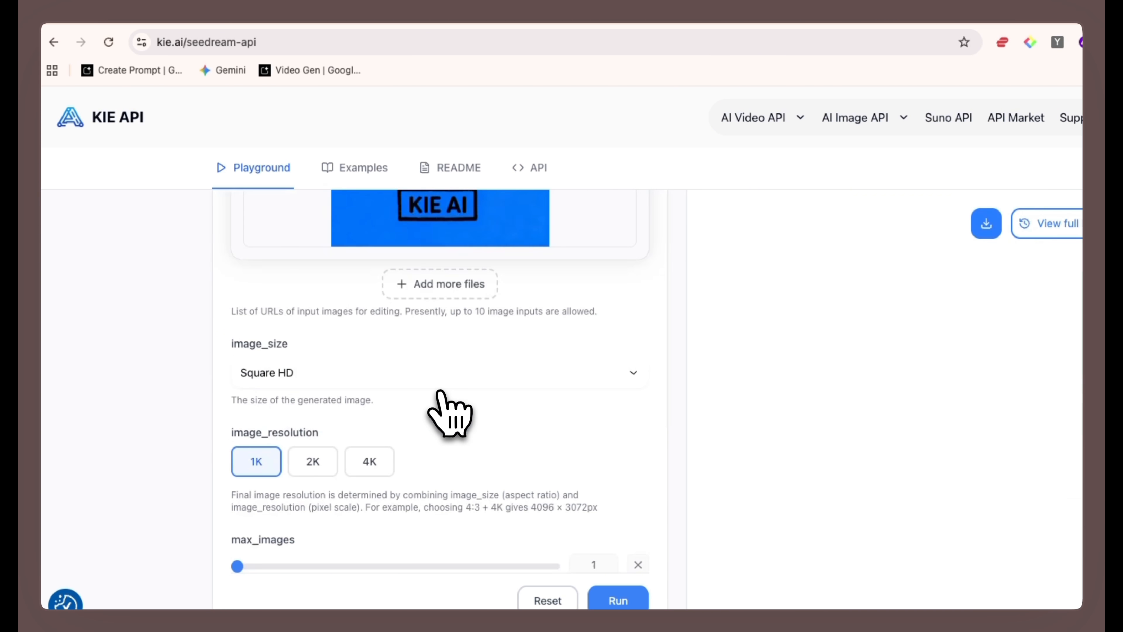
scroll(442, 393, down, 4)
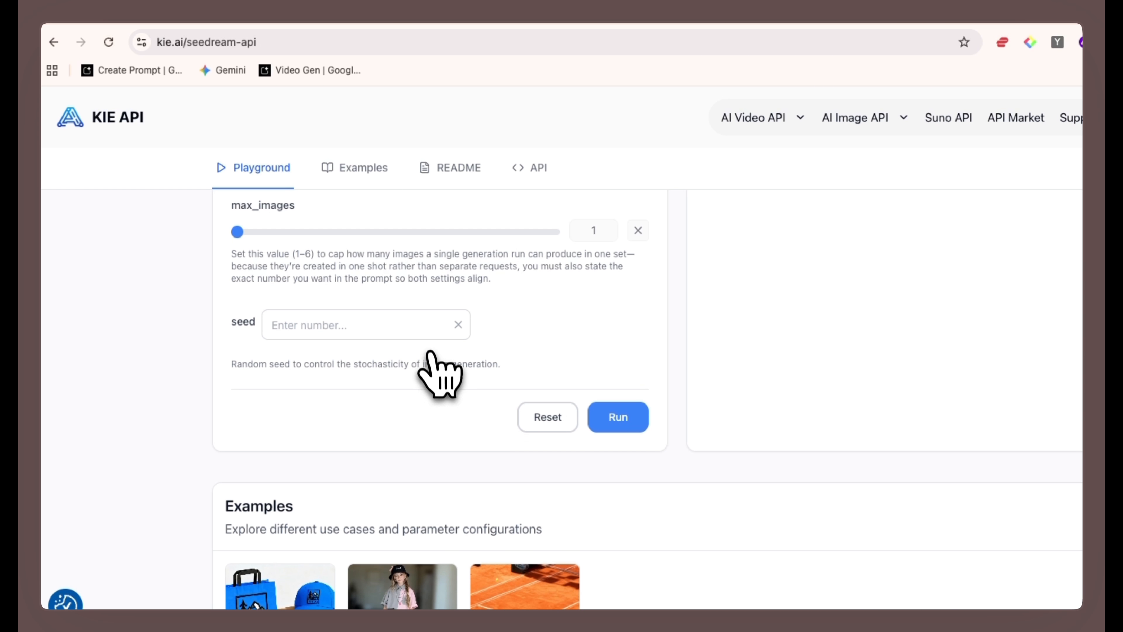
- Read the README's Seedream 4.0 introduction and return to the playground's image input and resolution settings
scroll(442, 354, down, 14)
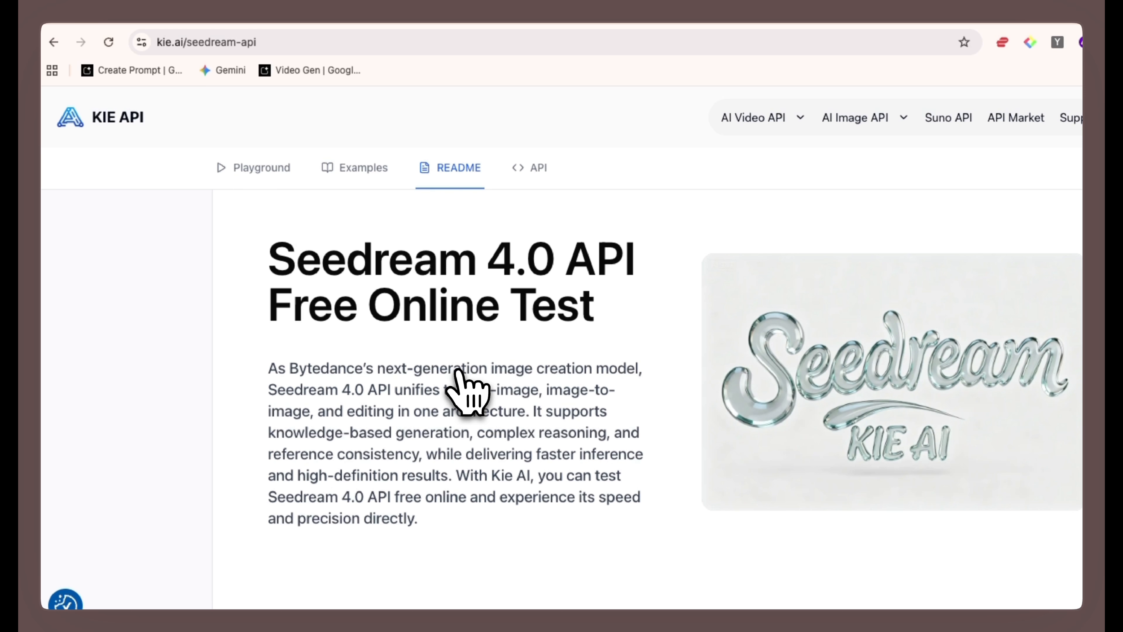
scroll(462, 382, down, 8)
scroll(469, 393, up, 6)
click(261, 169)
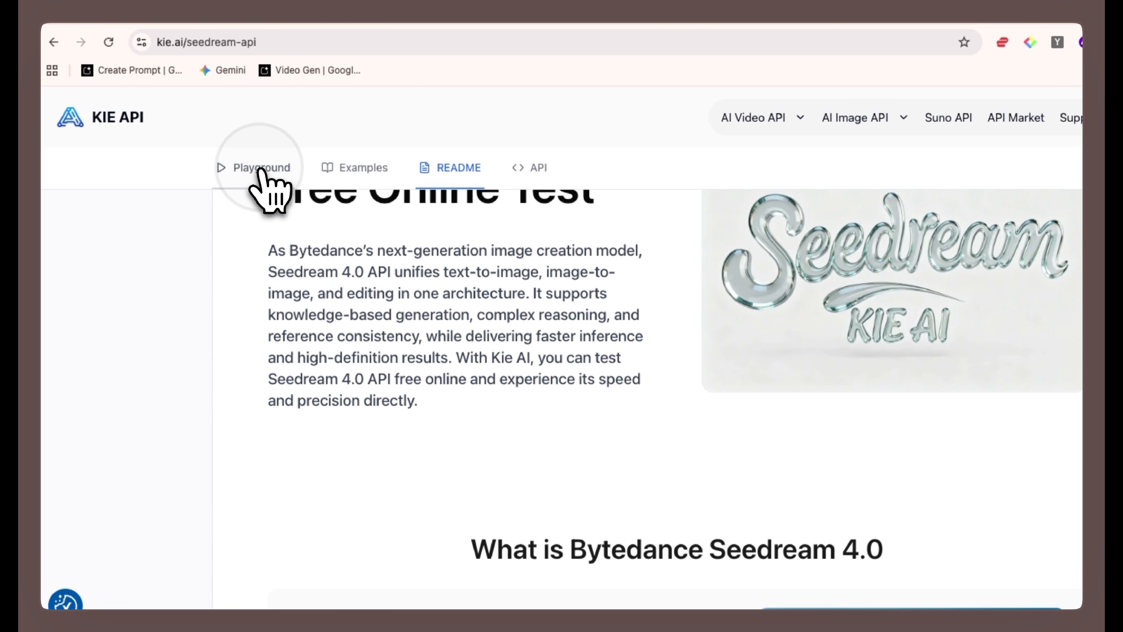
scroll(472, 406, down, 12)
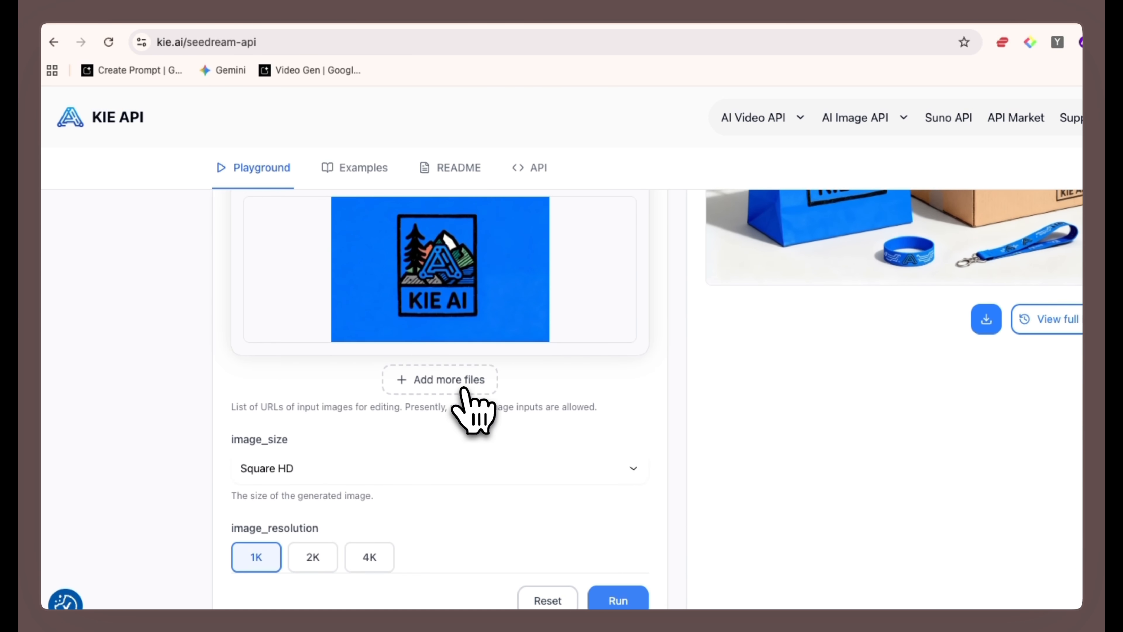
scroll(469, 401, down, 4)
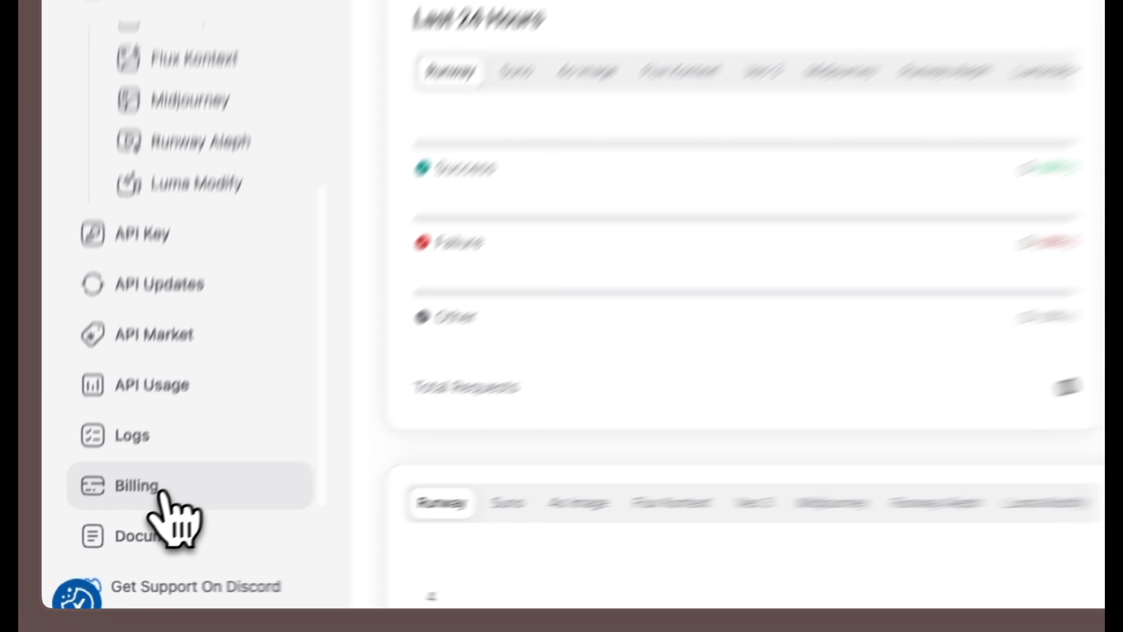
- Check the kie.ai dashboard's billing section and compare the per-image pricing of Seedream V4 and Nano Banana
click(115, 561)
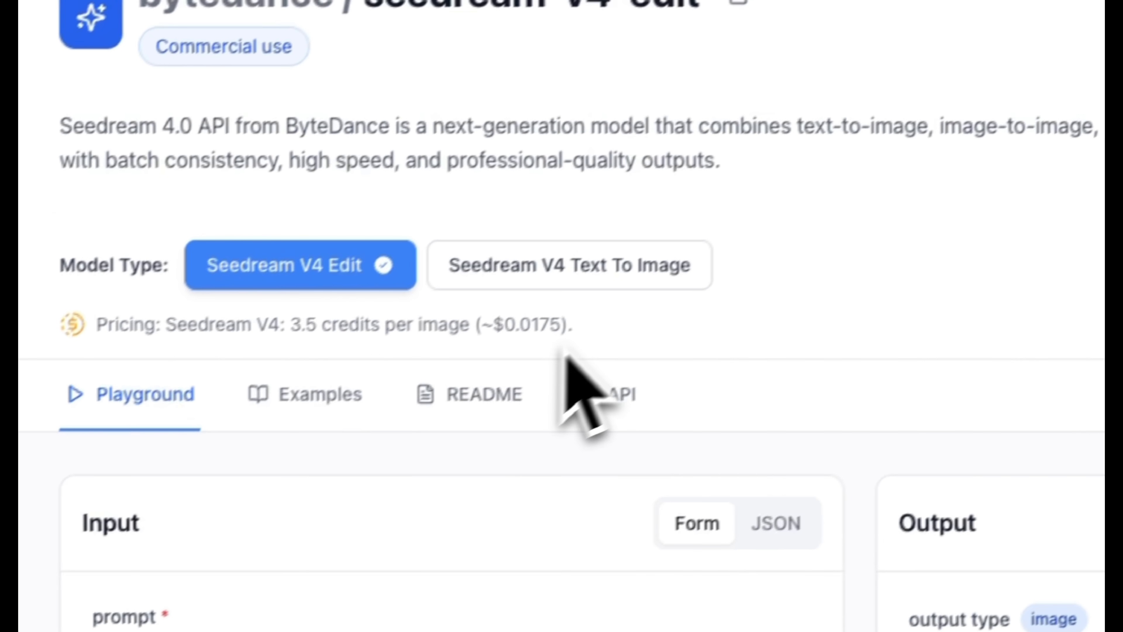
drag(570, 316, 174, 315)
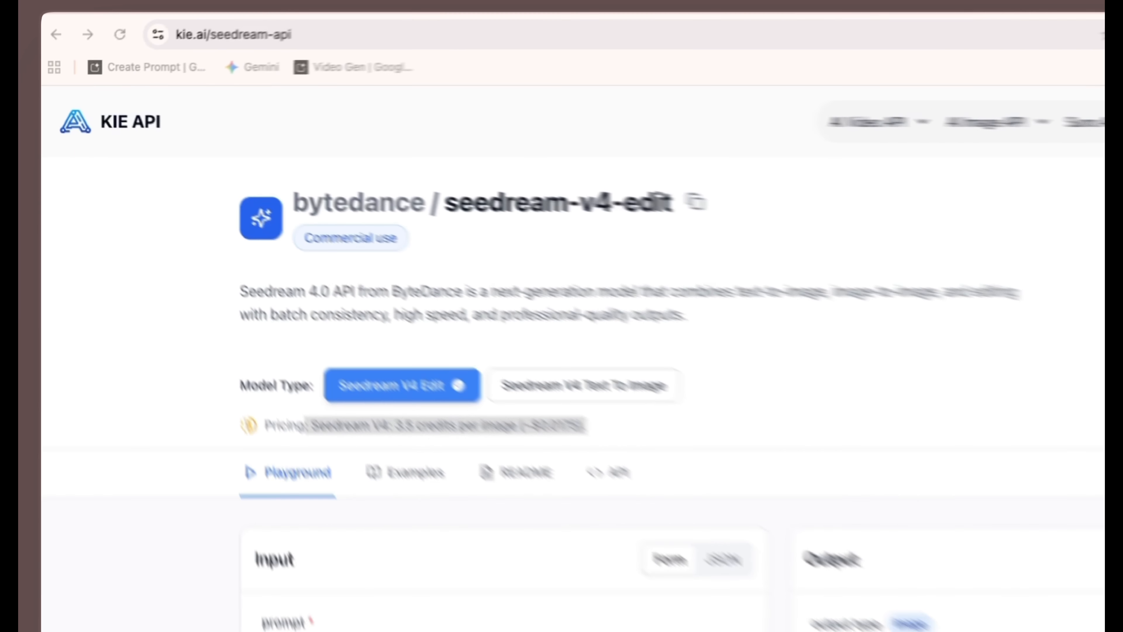
click(875, 122)
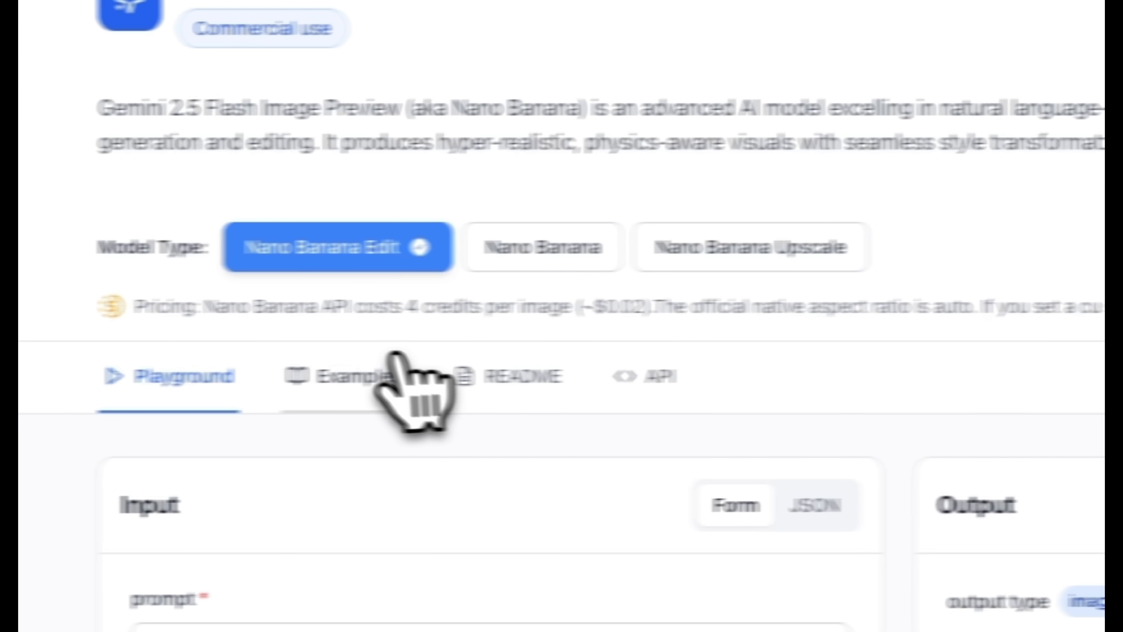
drag(264, 306, 703, 303)
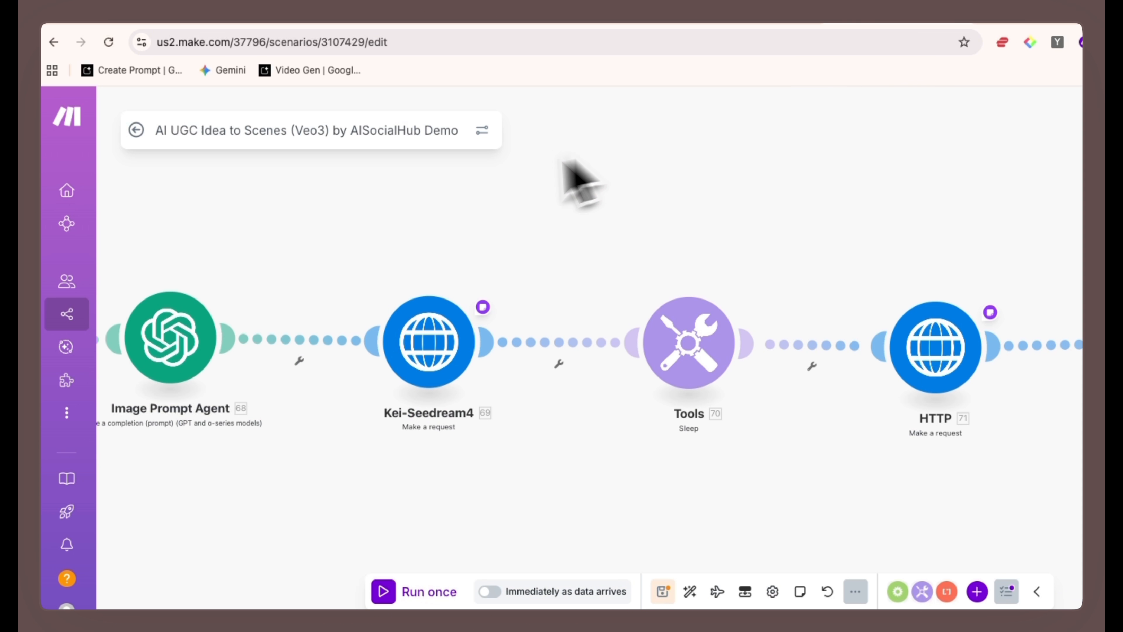
scroll(493, 375, up, 2)
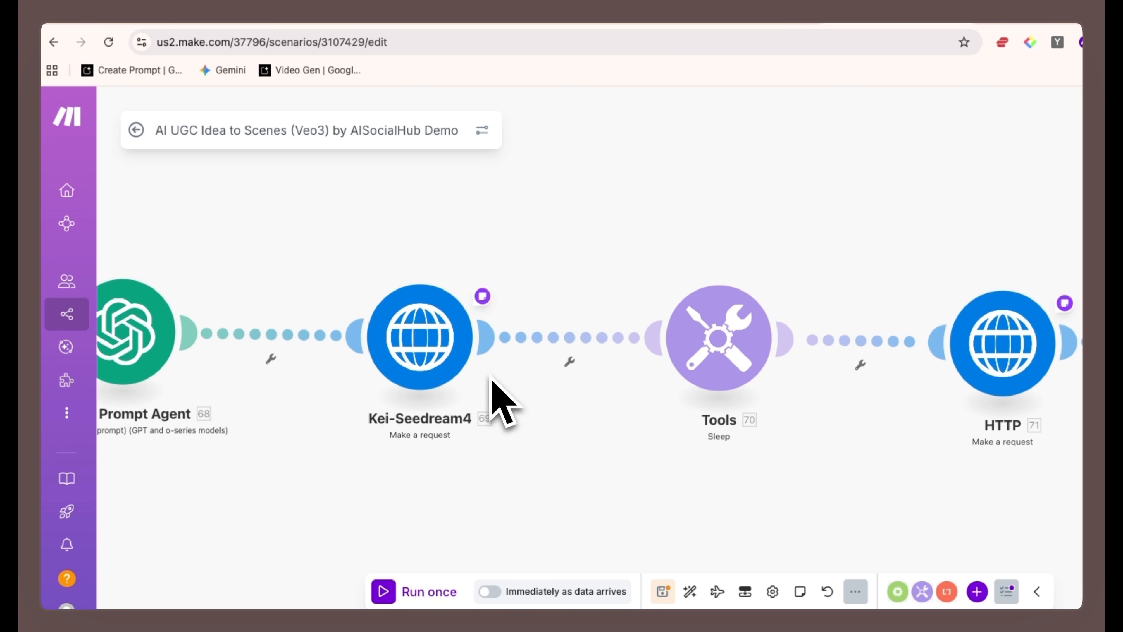
click(527, 349)
click(857, 252)
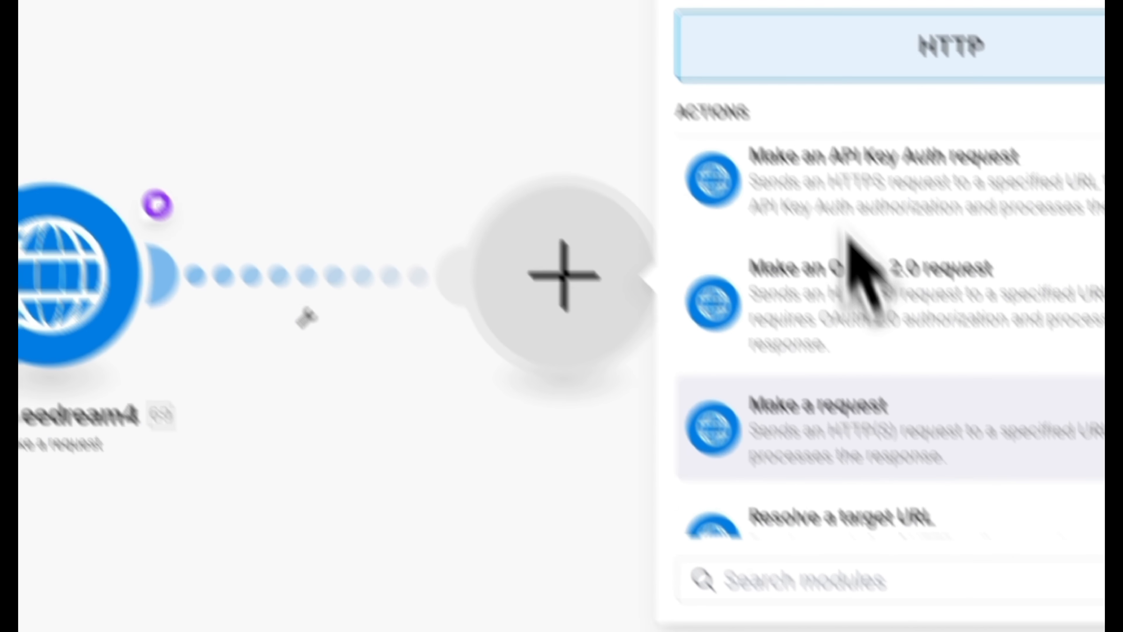
click(481, 457)
right_click(577, 335)
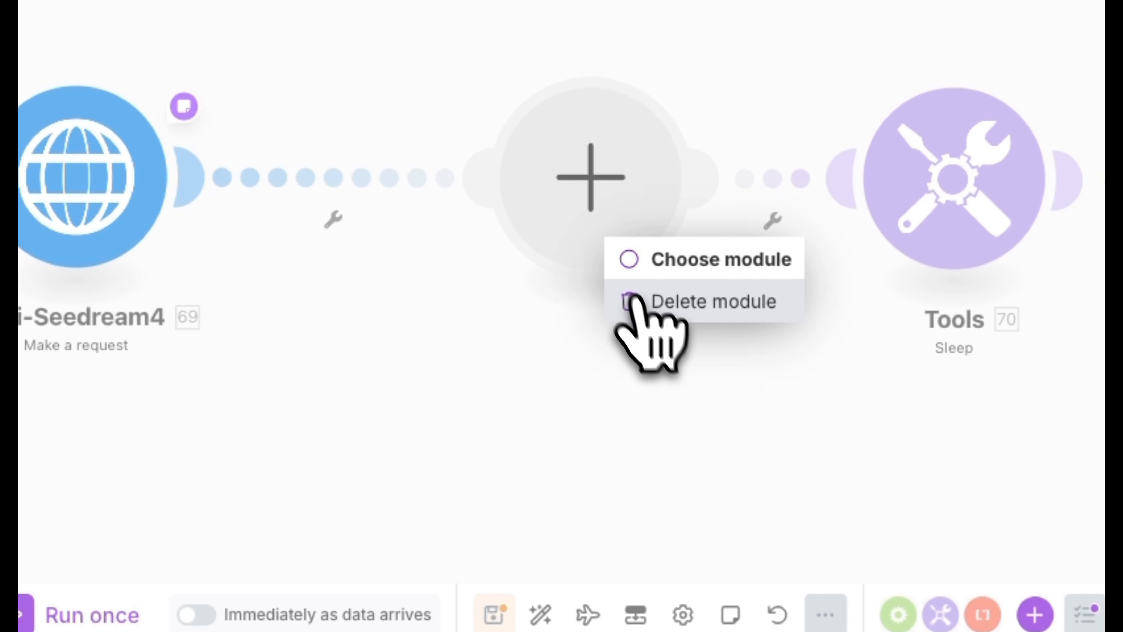
click(631, 301)
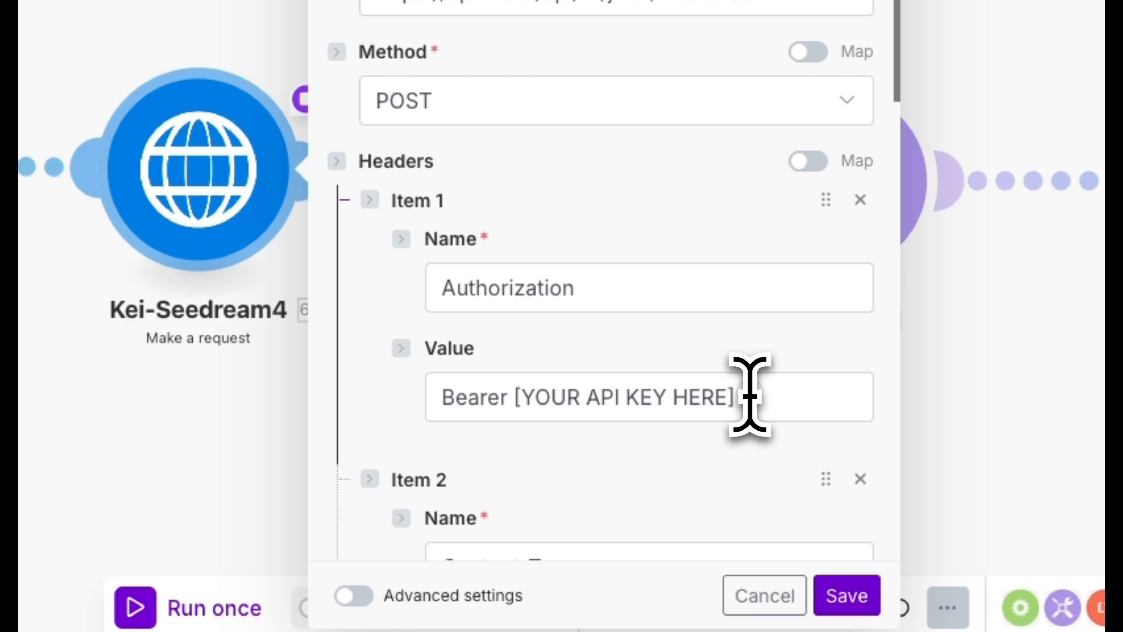
- Locate the API key placeholder in the Kei-Seedream4 module's Authorization header and view the API Key page in the kie.ai dashboard
drag(750, 395, 509, 407)
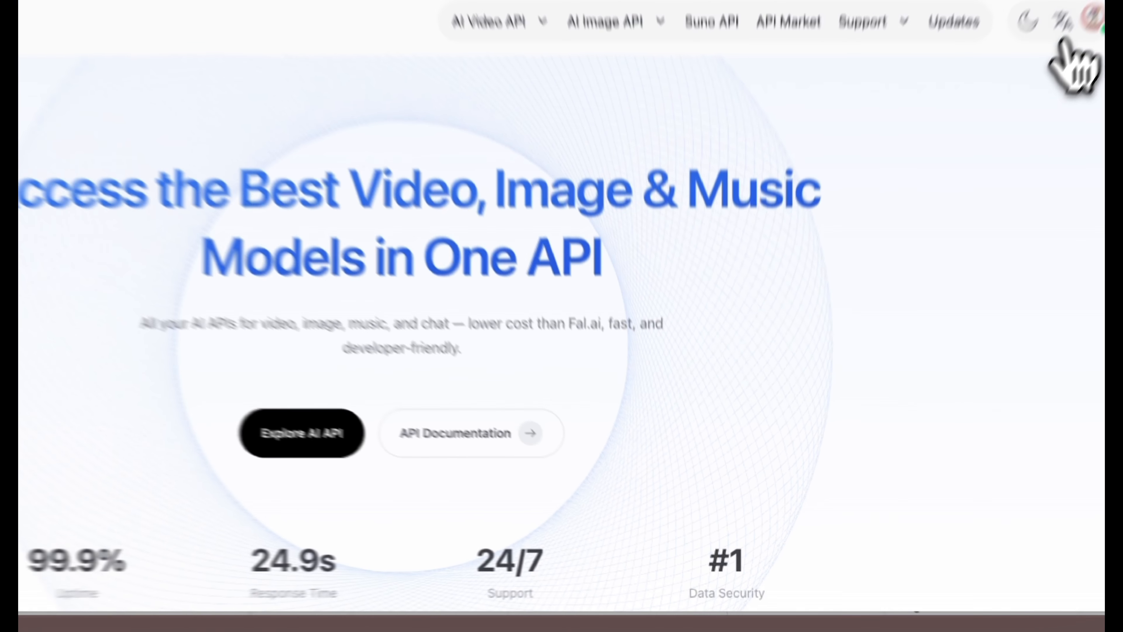
click(1053, 87)
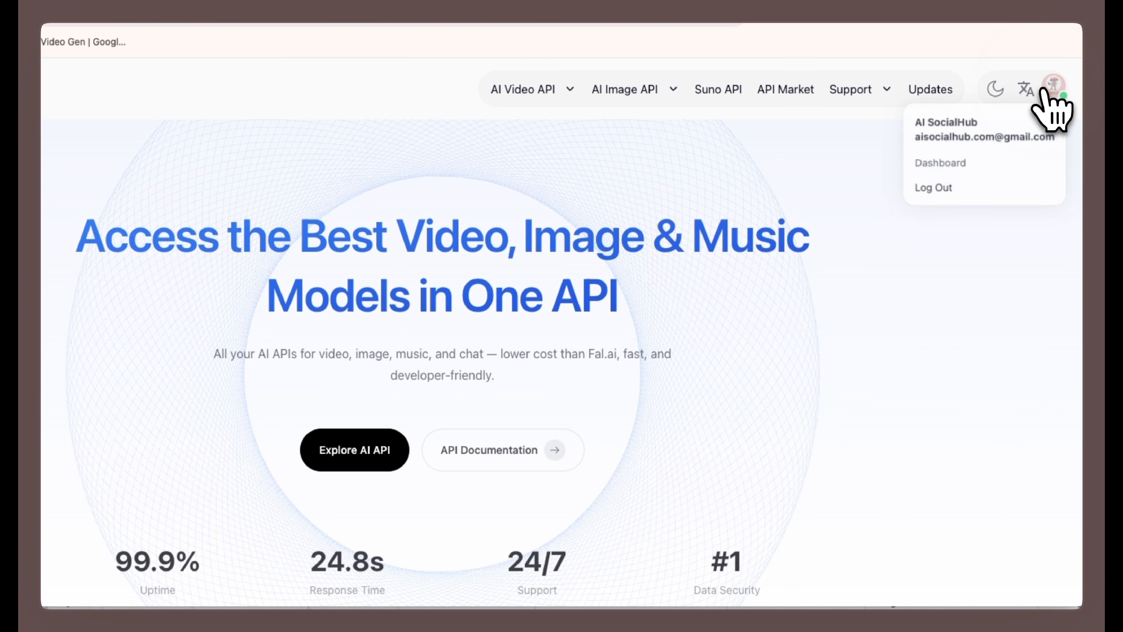
click(936, 170)
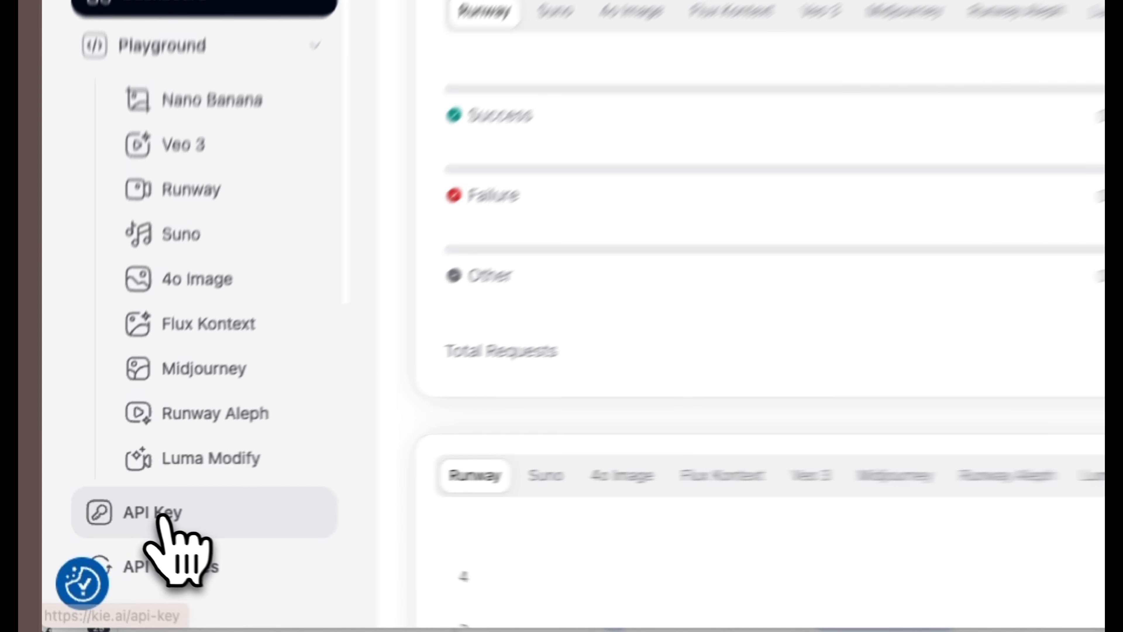
click(133, 522)
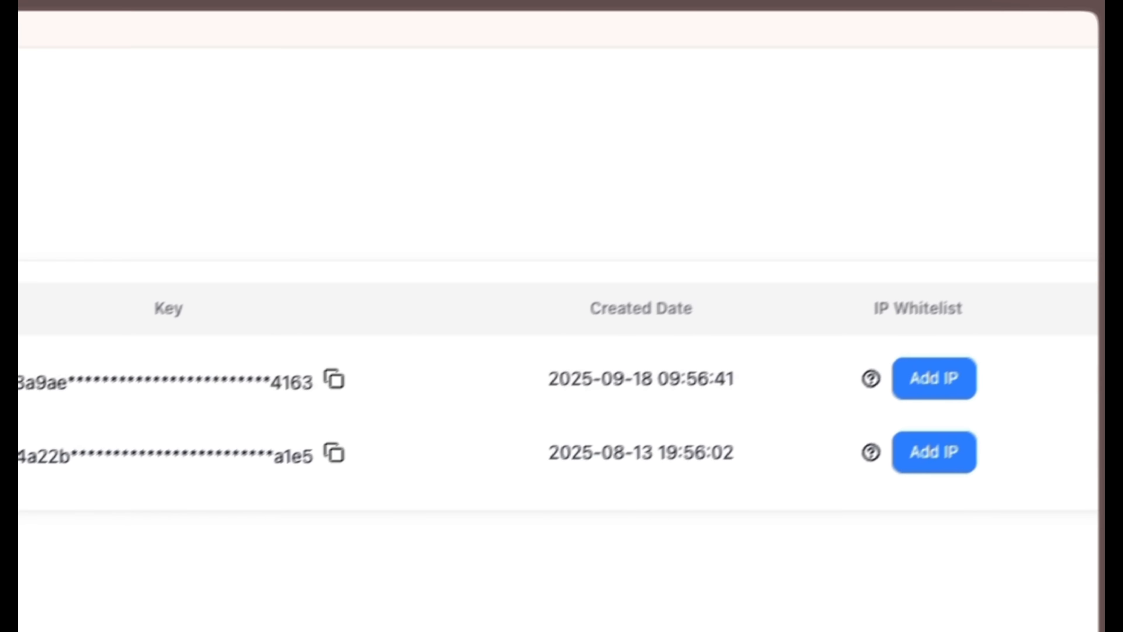
click(993, 252)
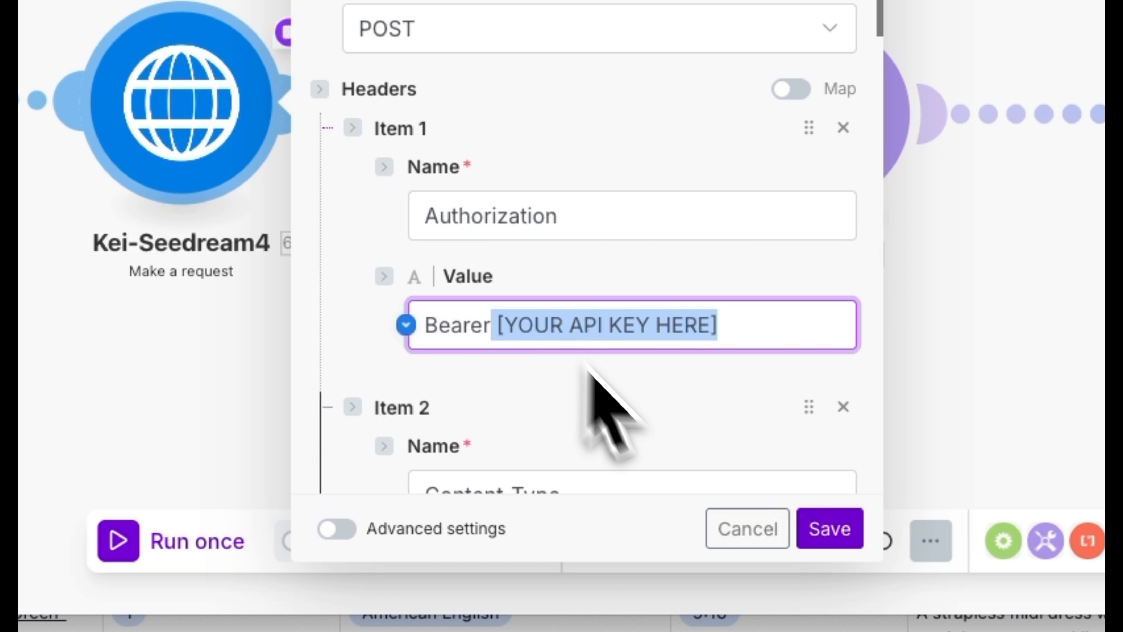
- Review the Kei-Seedream4 module's headers, body type, content type, and the model and prompt lines of its request content
scroll(602, 414, down, 5)
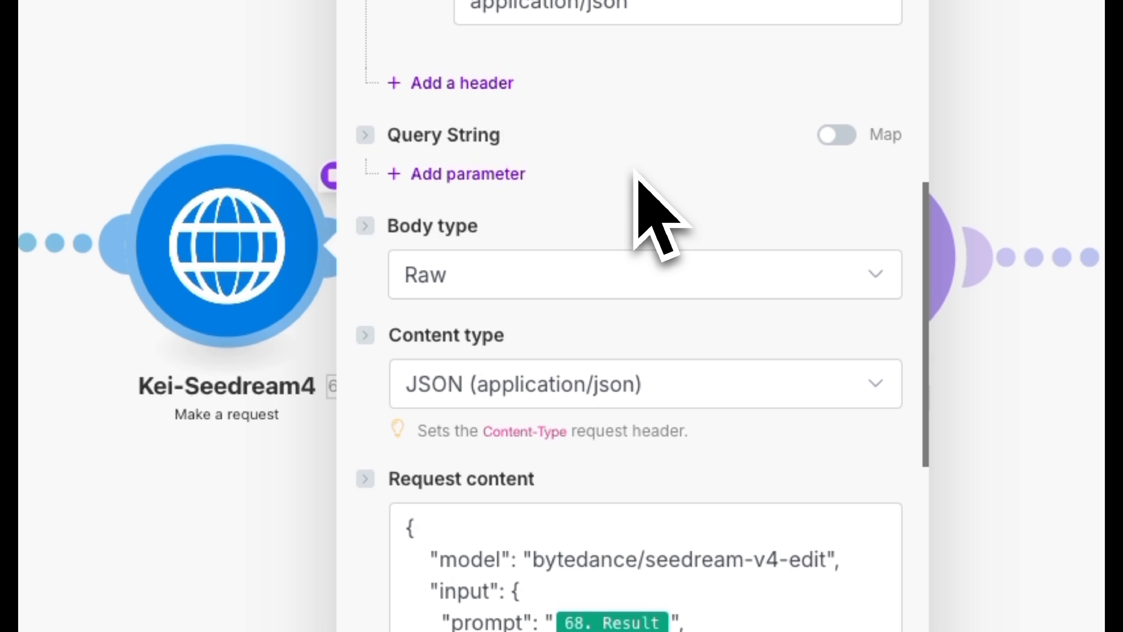
scroll(575, 312, down, 2)
scroll(574, 312, down, 4)
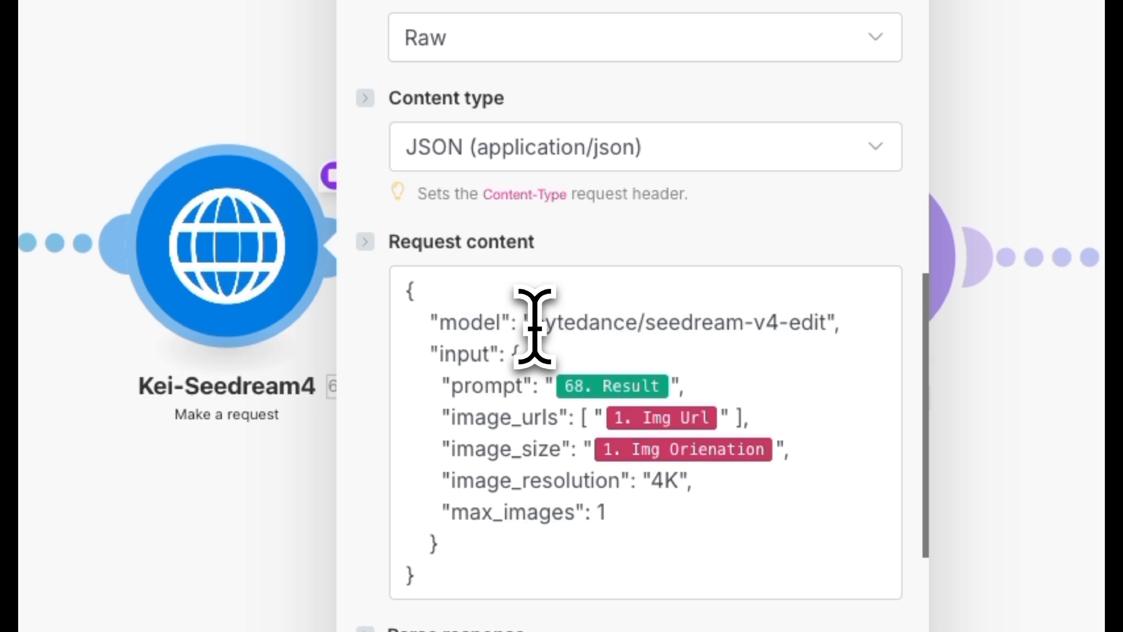
drag(533, 322, 815, 315)
click(556, 397)
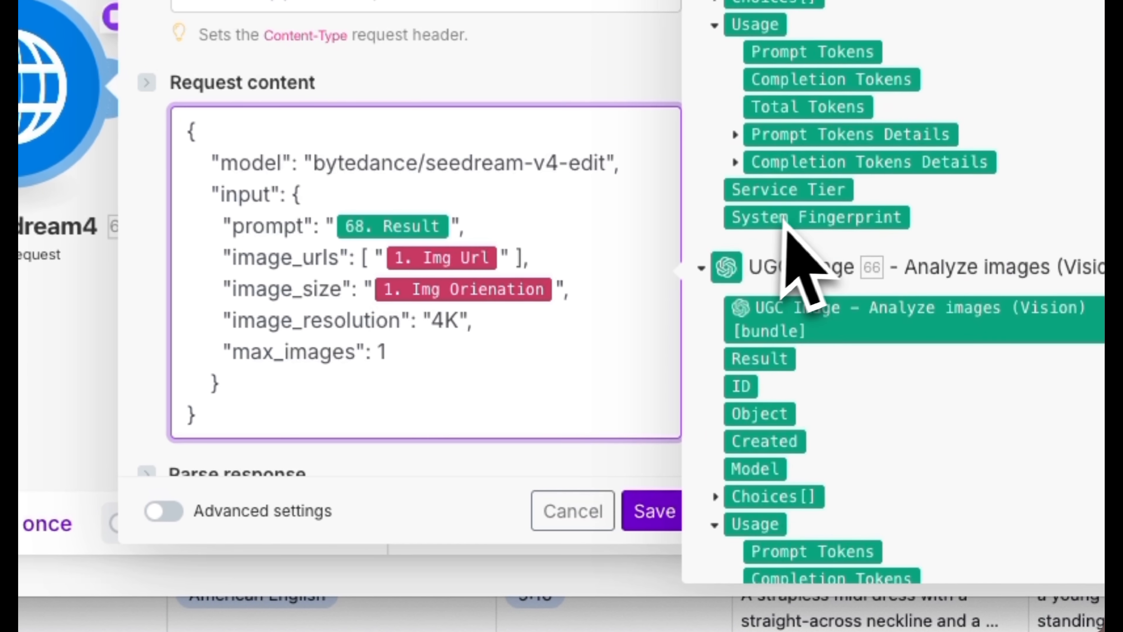
- Review the request's webhook mappings, image_resolution, max_images and Parse response option, and save the Kei-Seedream4 module
scroll(903, 387, down, 5)
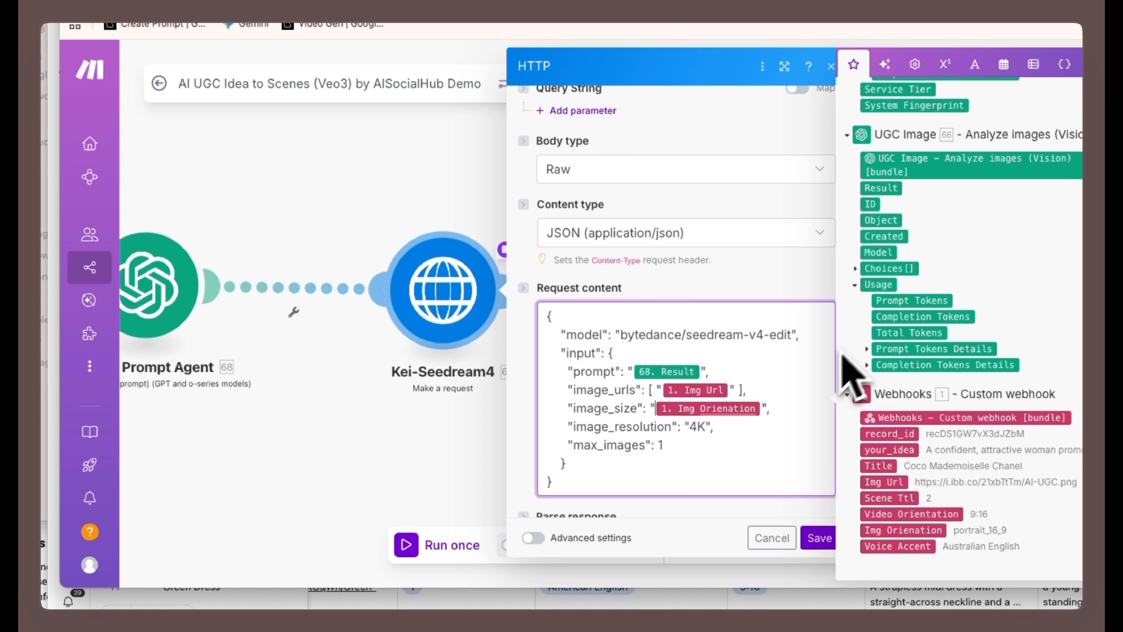
drag(650, 428, 698, 428)
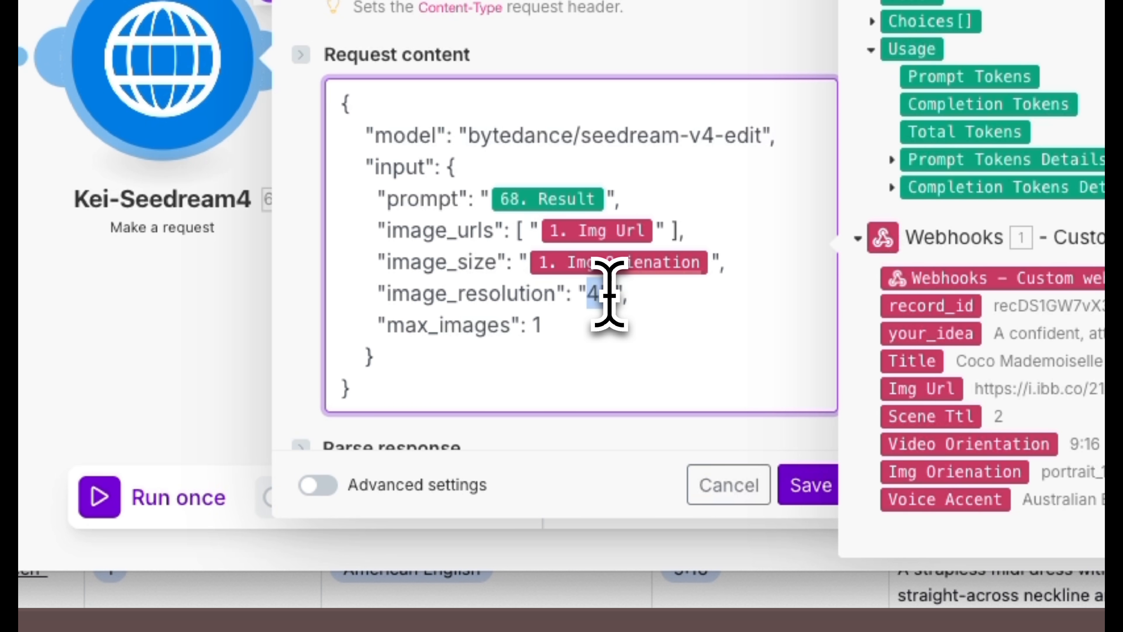
drag(615, 302, 656, 326)
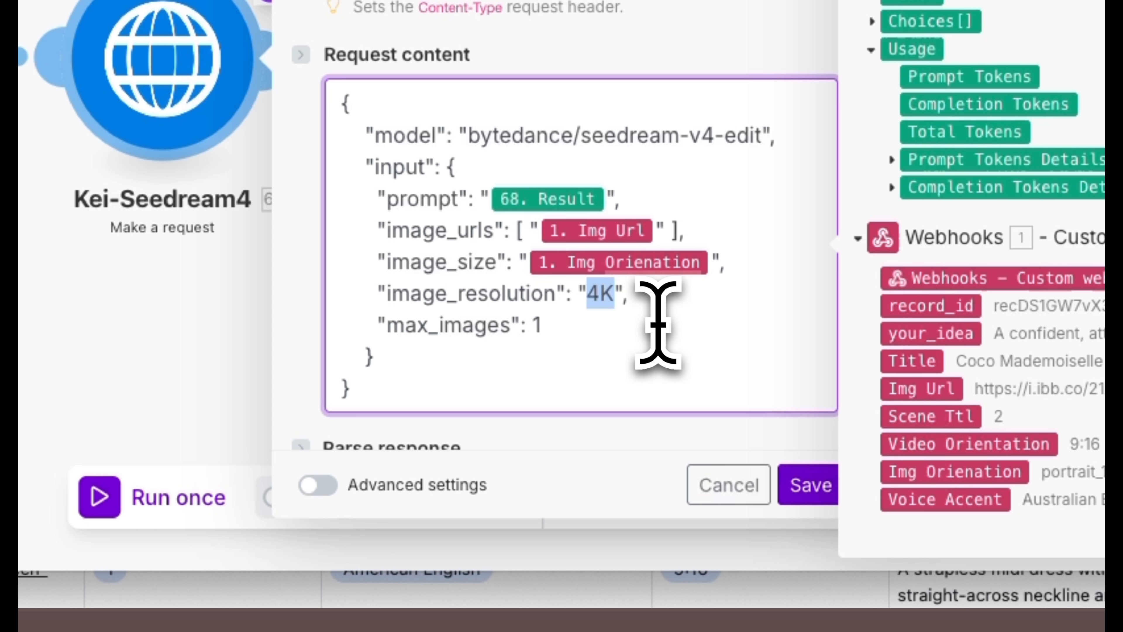
drag(541, 326, 418, 330)
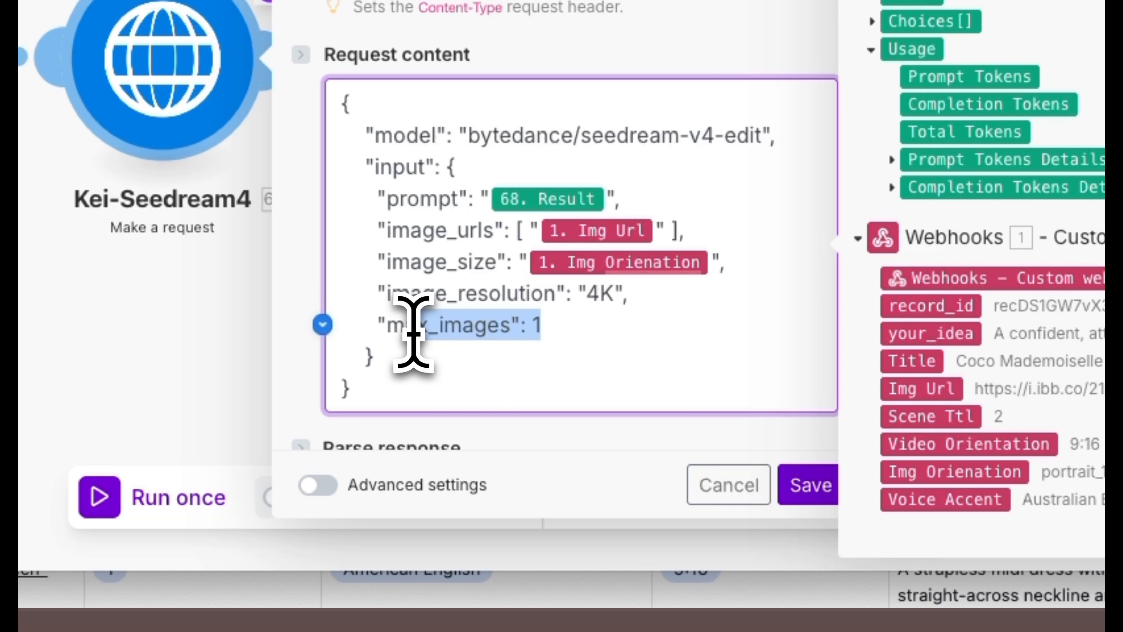
click(757, 402)
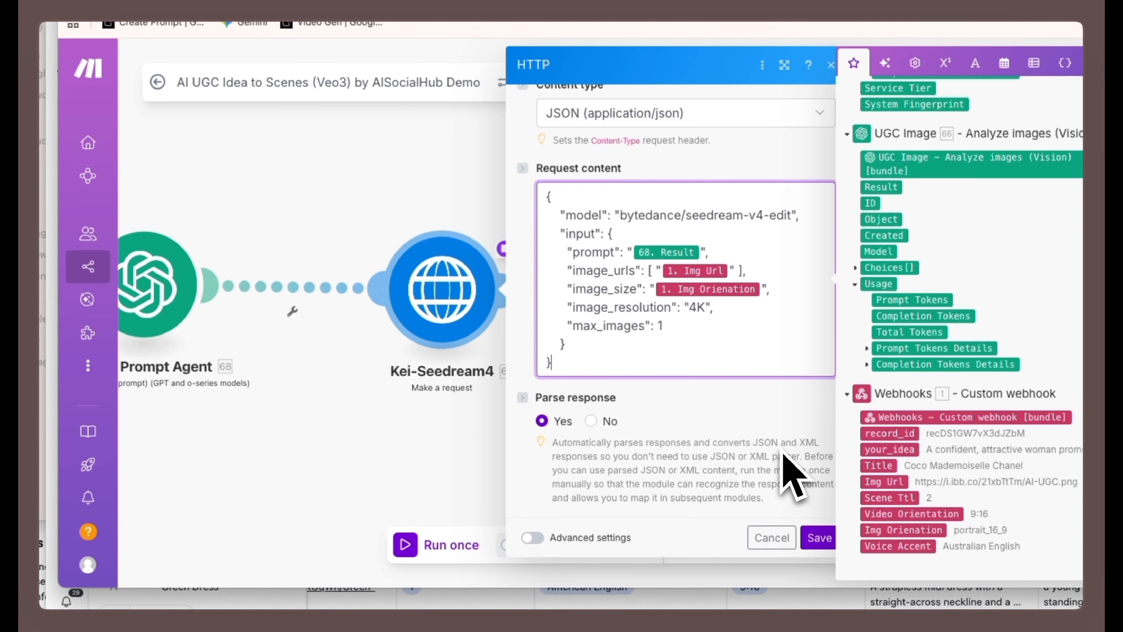
click(823, 537)
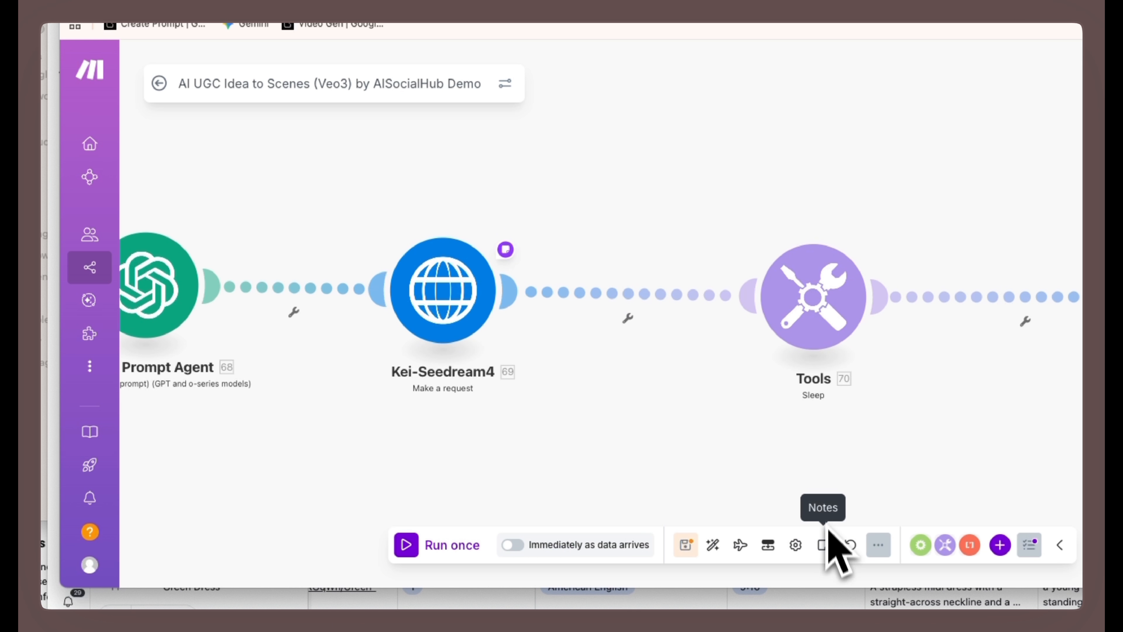
- Review the Sleep module's delay and its allowed range of seconds, and save the module
click(822, 305)
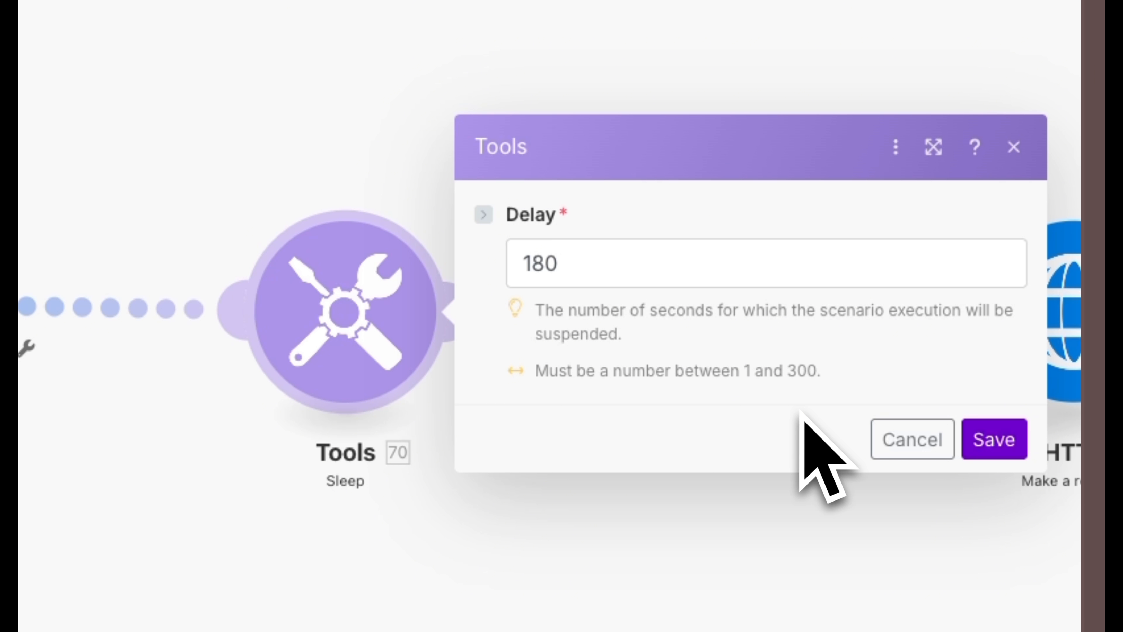
double_click(808, 374)
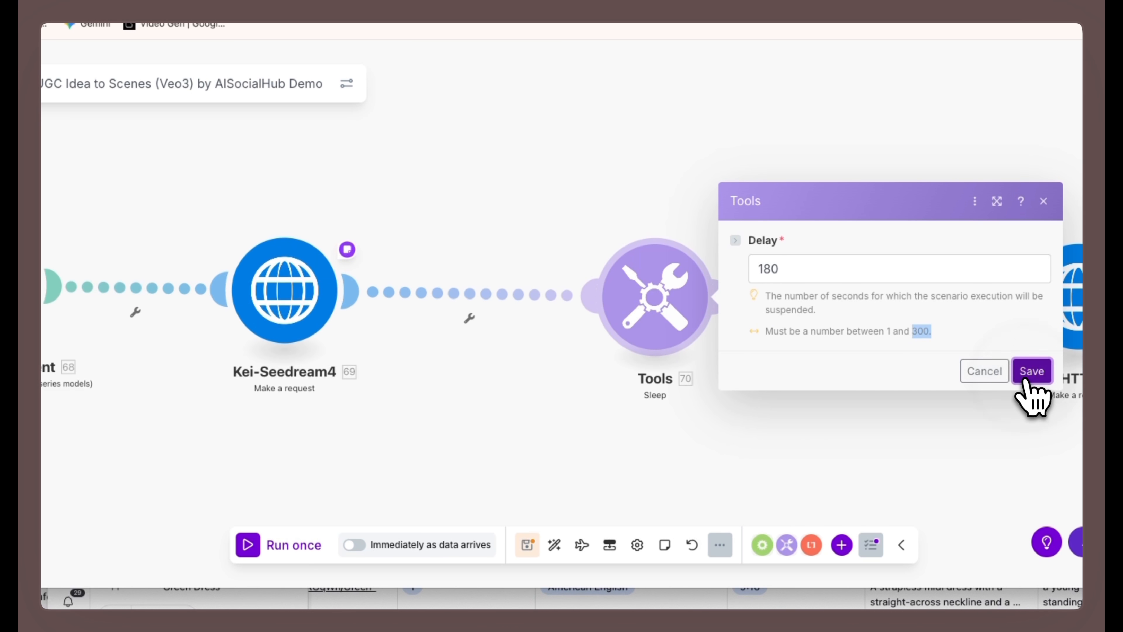
click(994, 439)
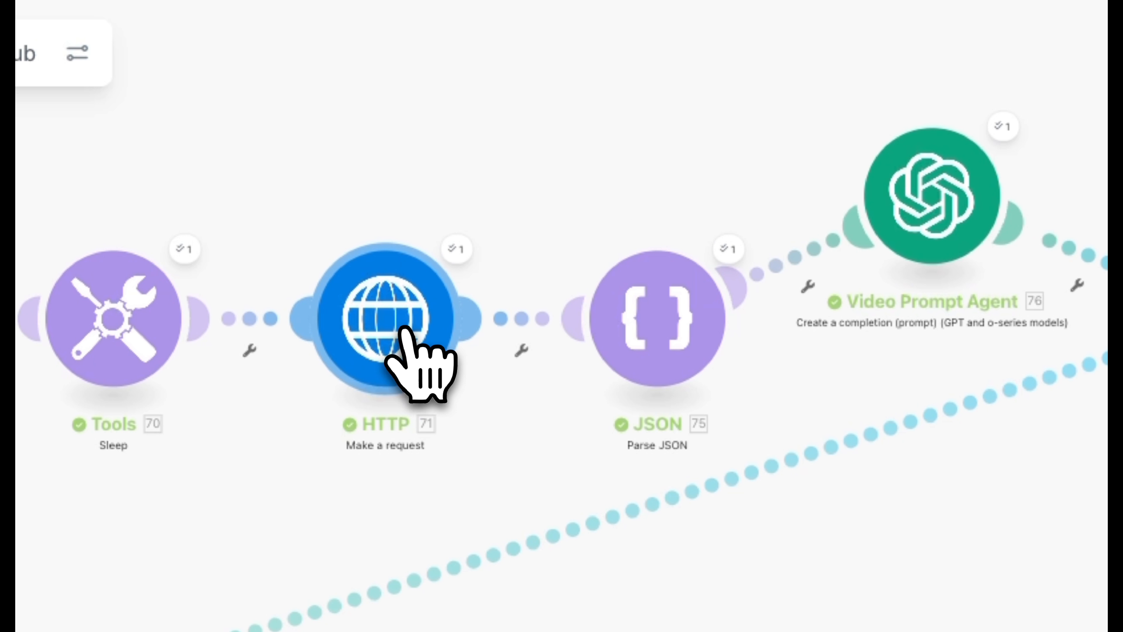
- Examine the HTTP module's recordInfo request URL and find the mapped taskId within the Kei-Seedream4 output data
click(412, 345)
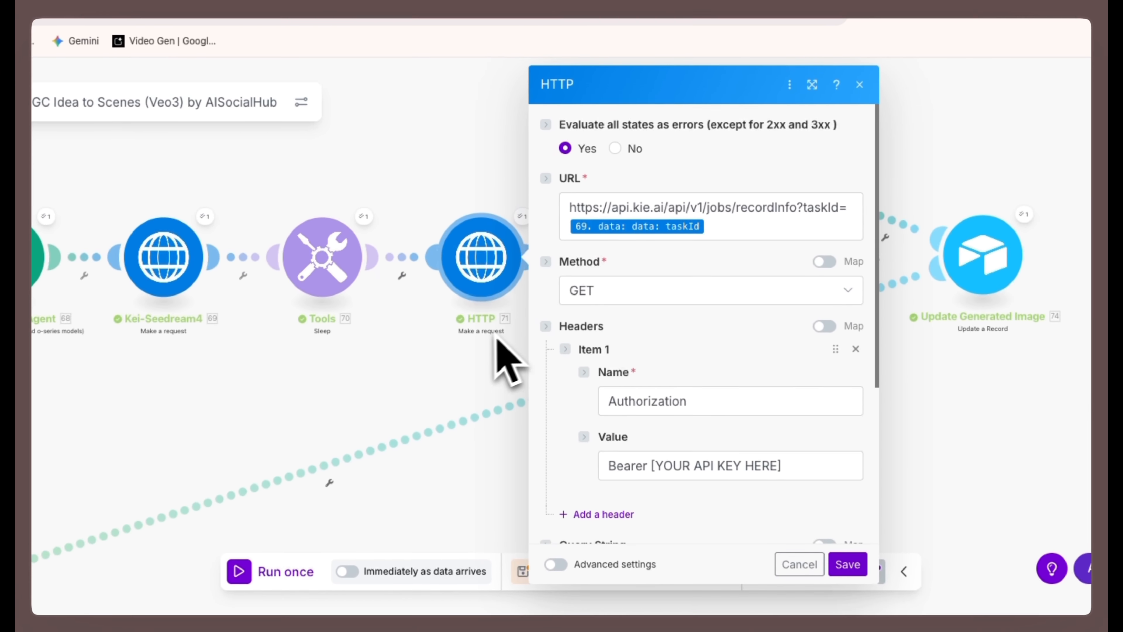
scroll(495, 340, up, 2)
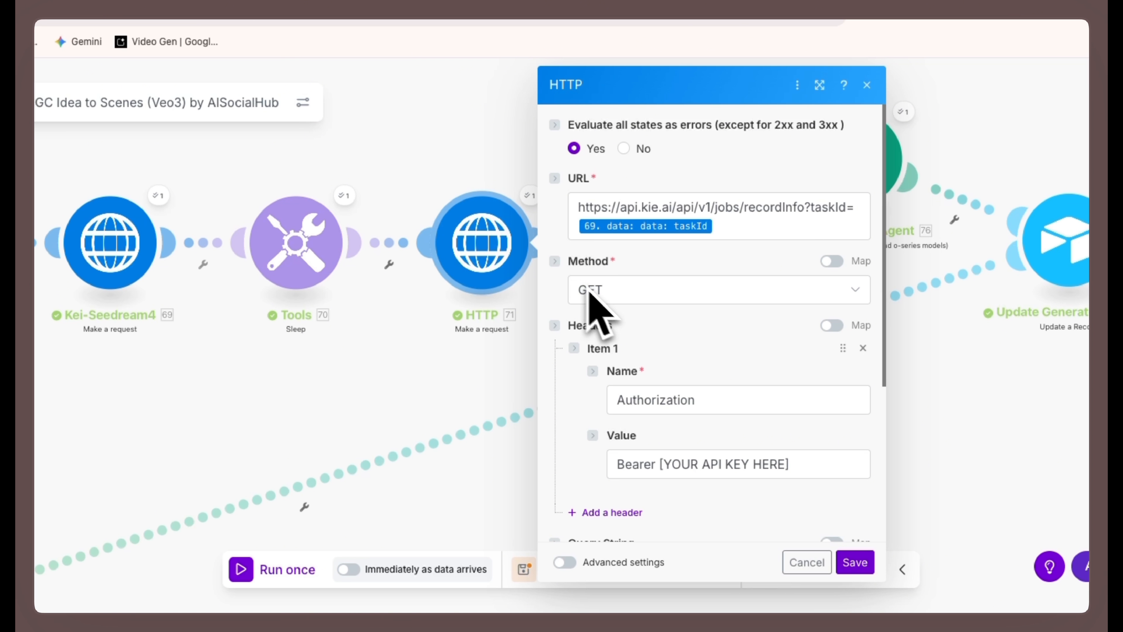
drag(576, 211, 629, 212)
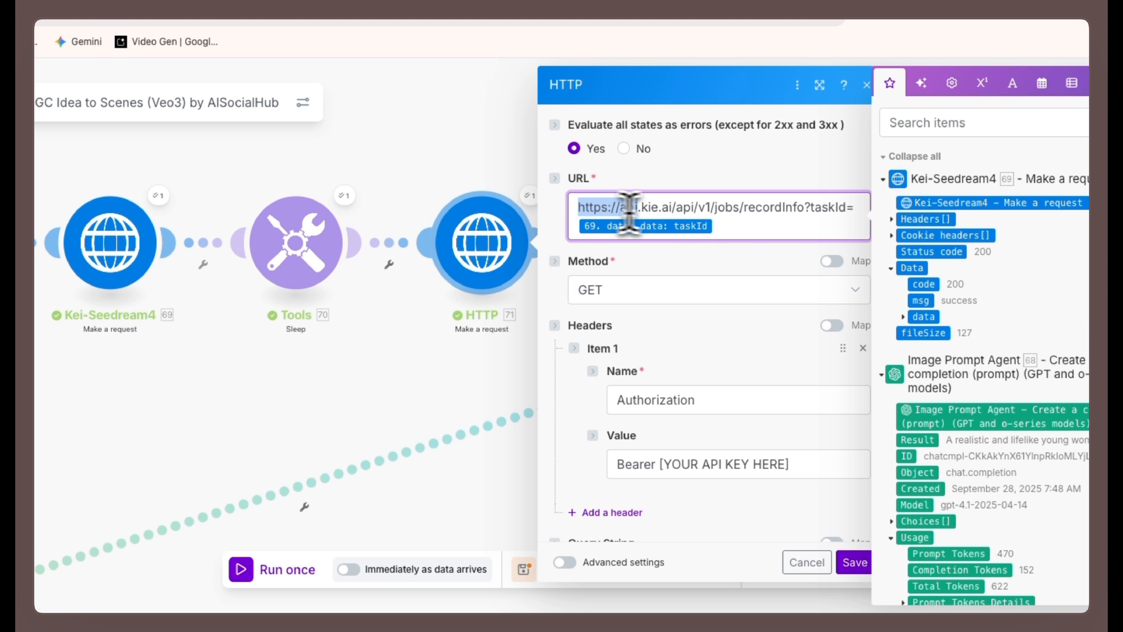
click(832, 209)
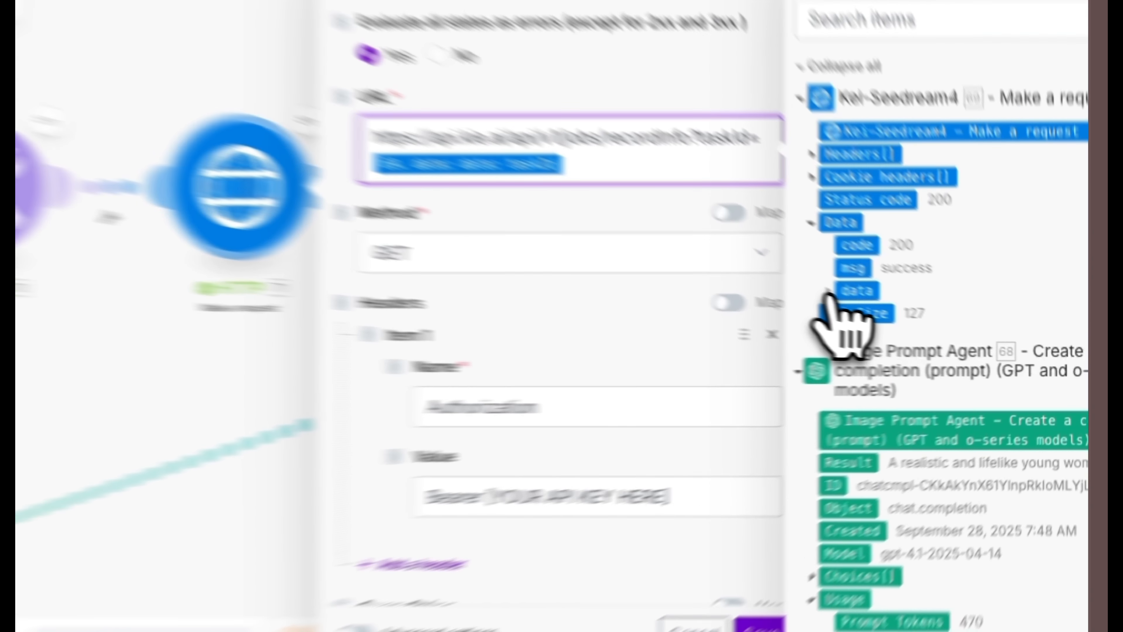
click(923, 317)
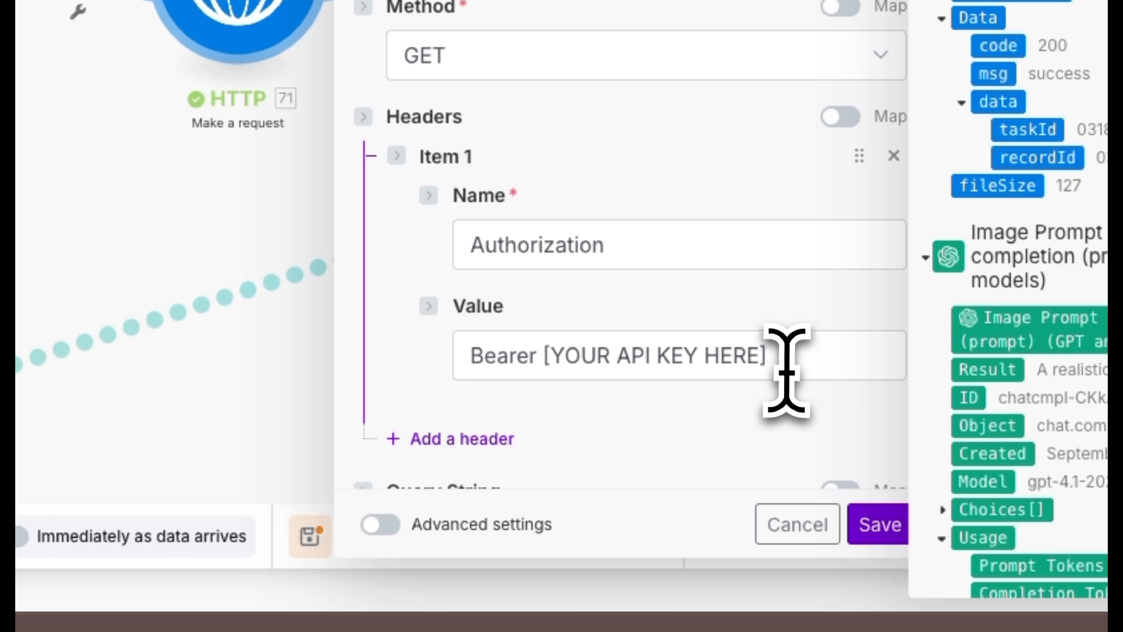
- Locate the API key placeholder in the HTTP module's Authorization header, check the Parse response option, and save the module
drag(787, 371, 567, 354)
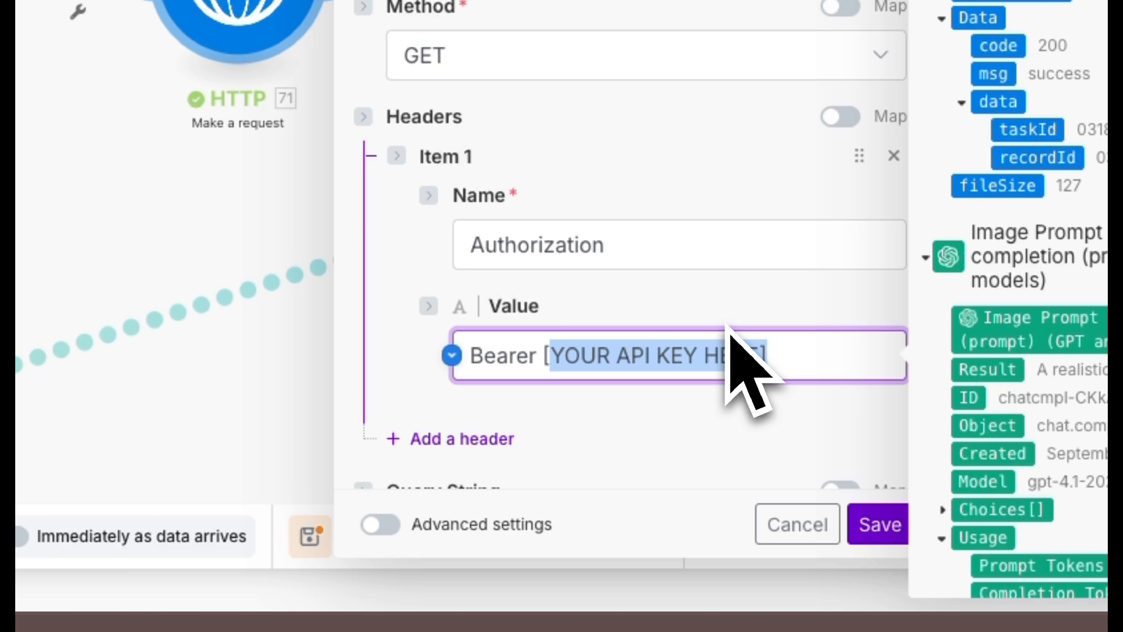
scroll(727, 329, down, 10)
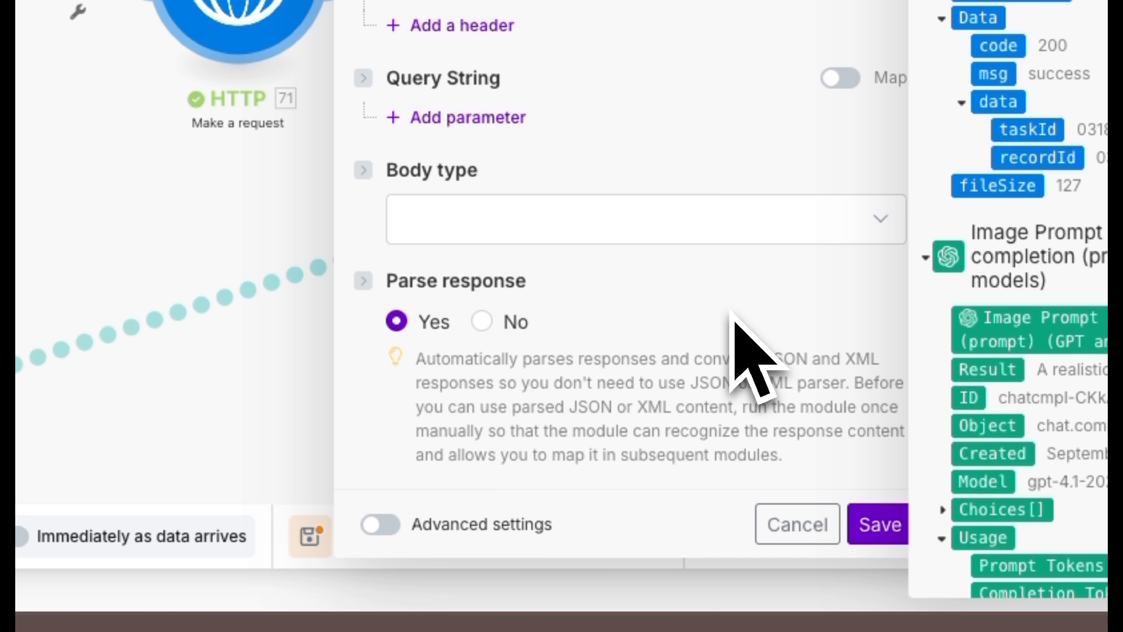
click(862, 522)
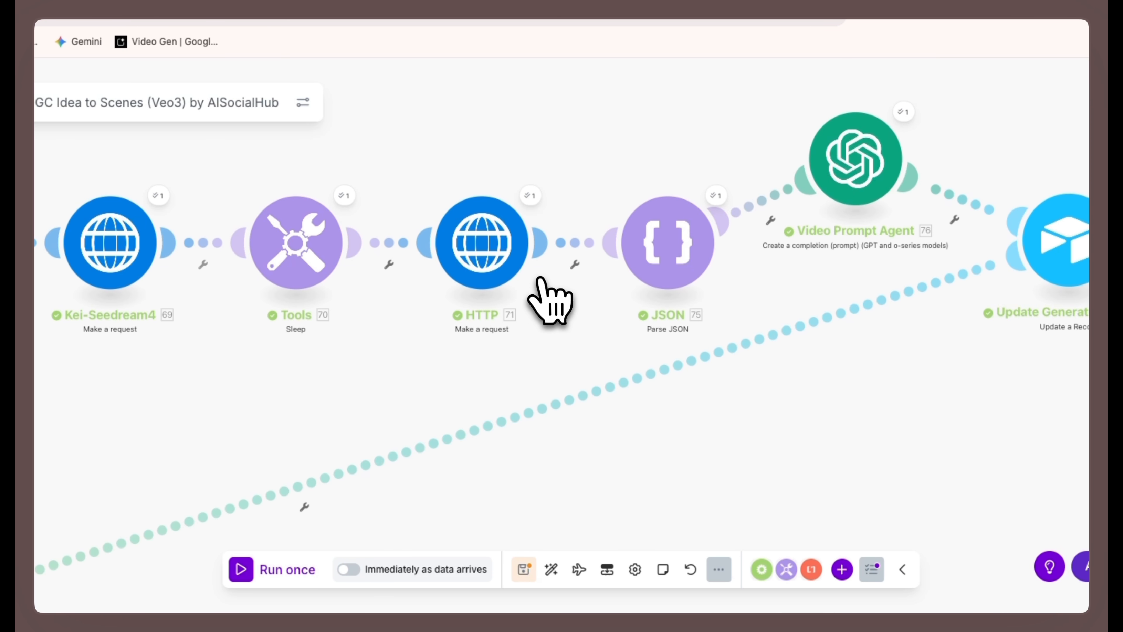
- Inspect the HTTP module's last run output, expanding the nested data collection under Bundle 1
click(534, 219)
scroll(609, 381, down, 10)
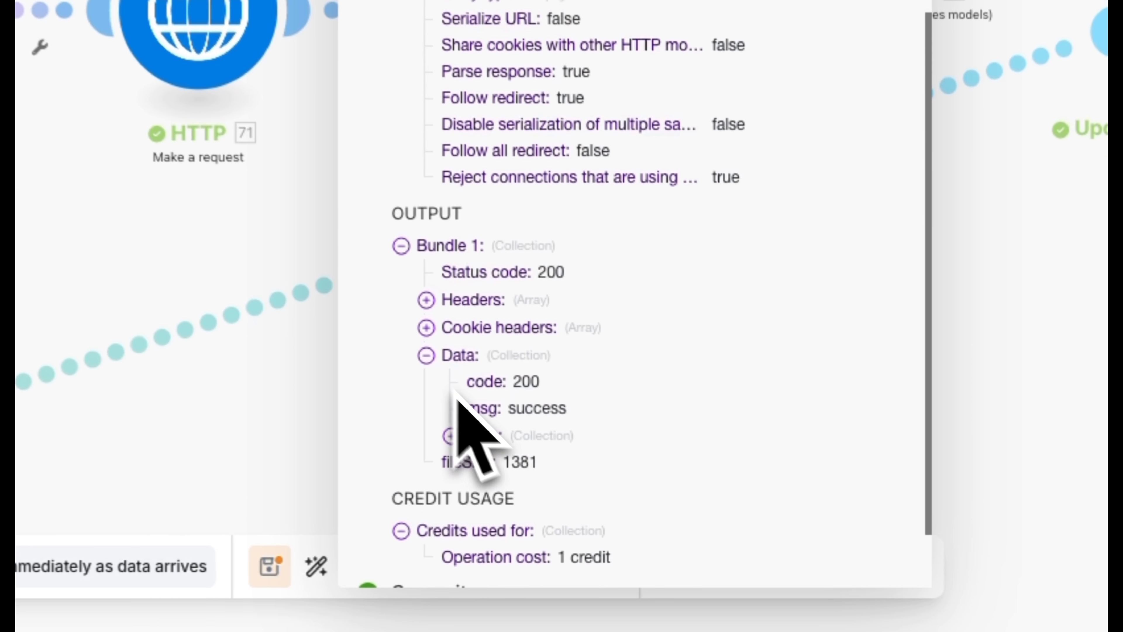
click(473, 436)
scroll(486, 447, down, 10)
drag(577, 409, 902, 435)
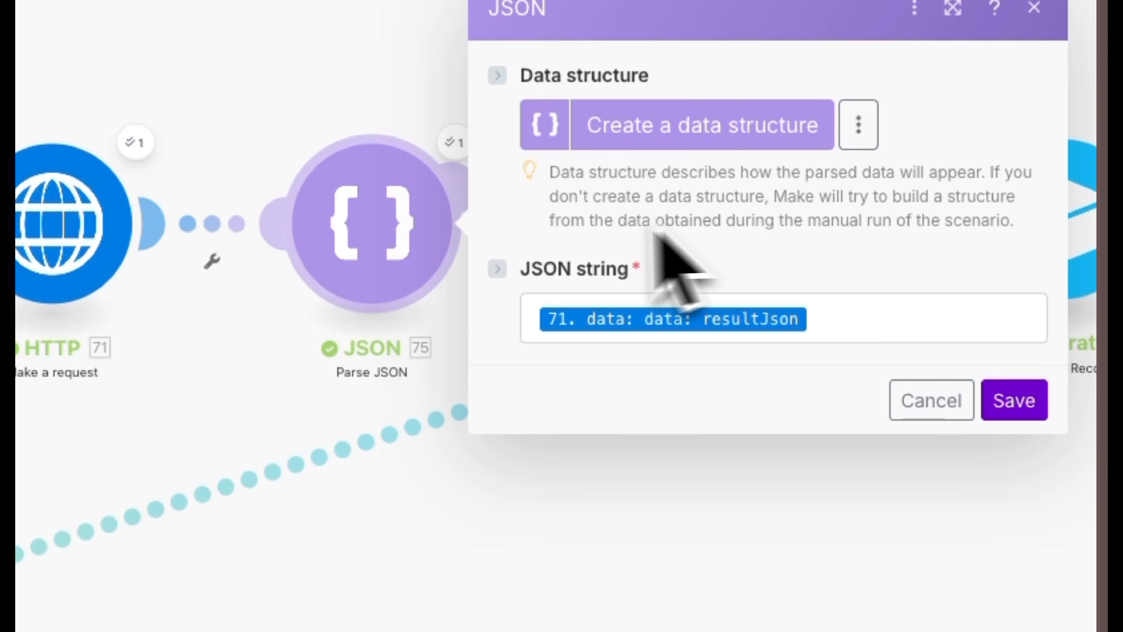
- Check the Parse JSON module's JSON string mapping against resultJson in the HTTP output, and save the module
click(801, 334)
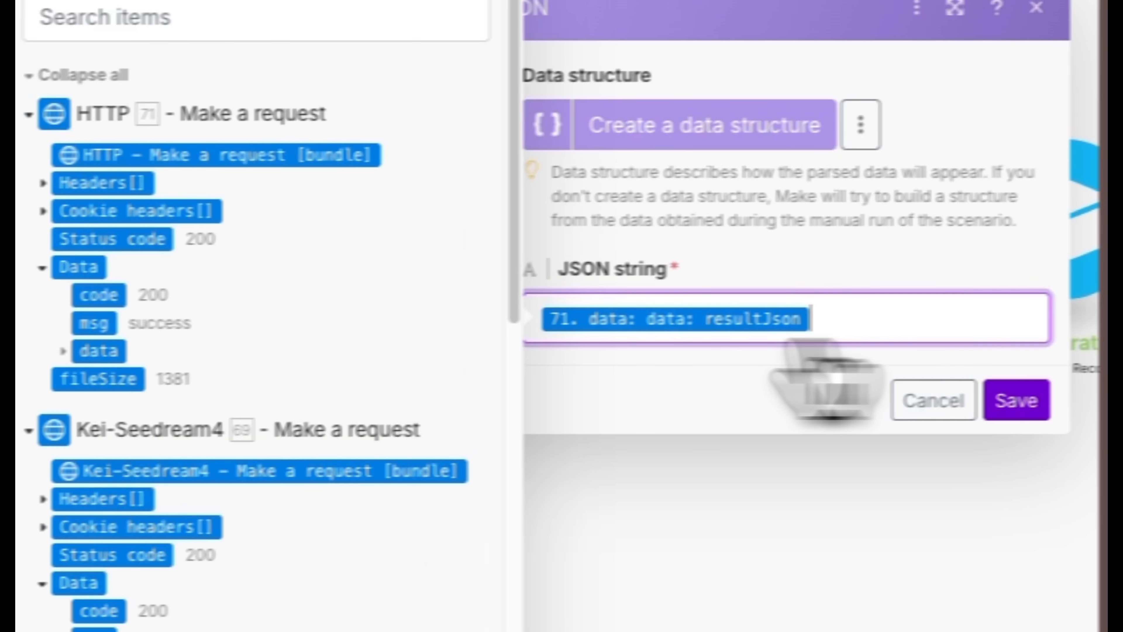
click(63, 351)
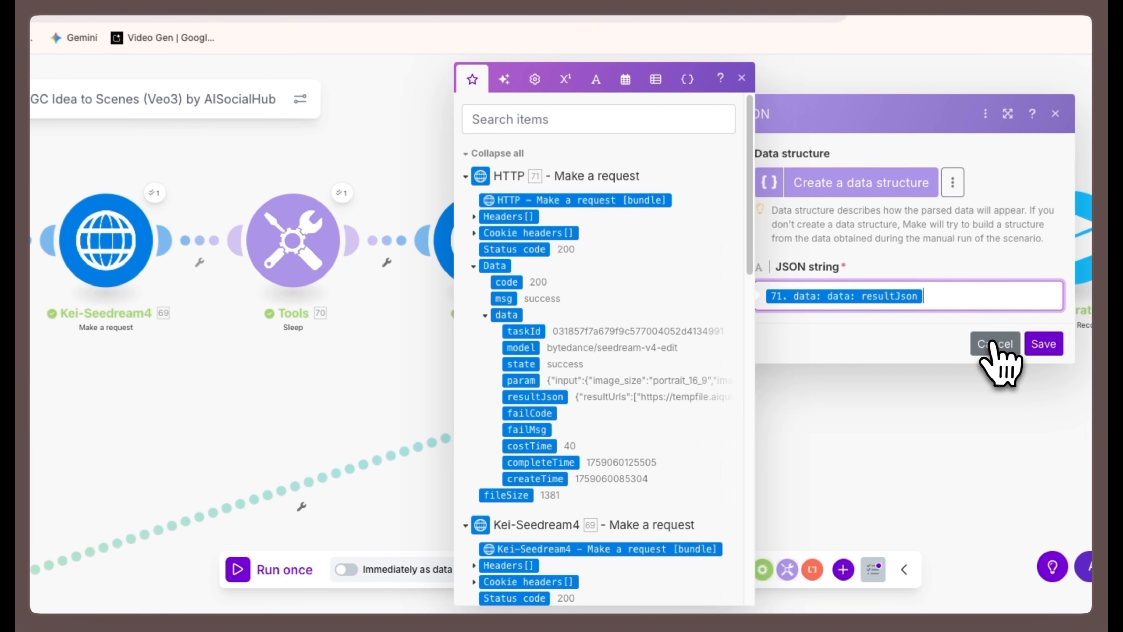
click(994, 344)
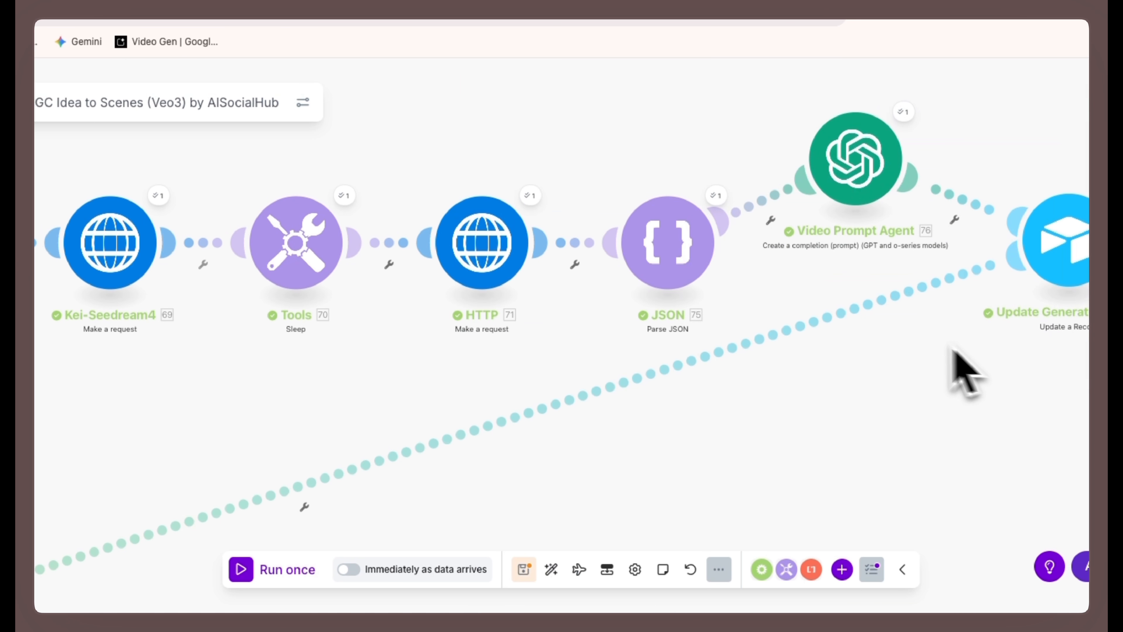
- Review the Video Prompt Agent's model and the JSON output format with its scene list in the Developer / System message
click(851, 161)
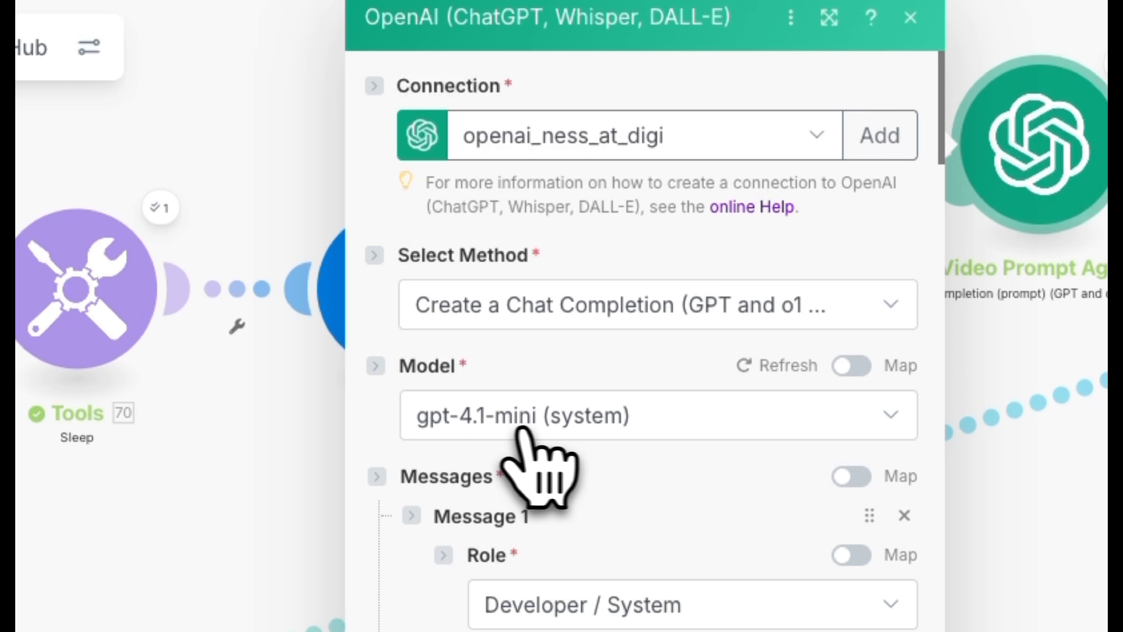
scroll(575, 509, down, 5)
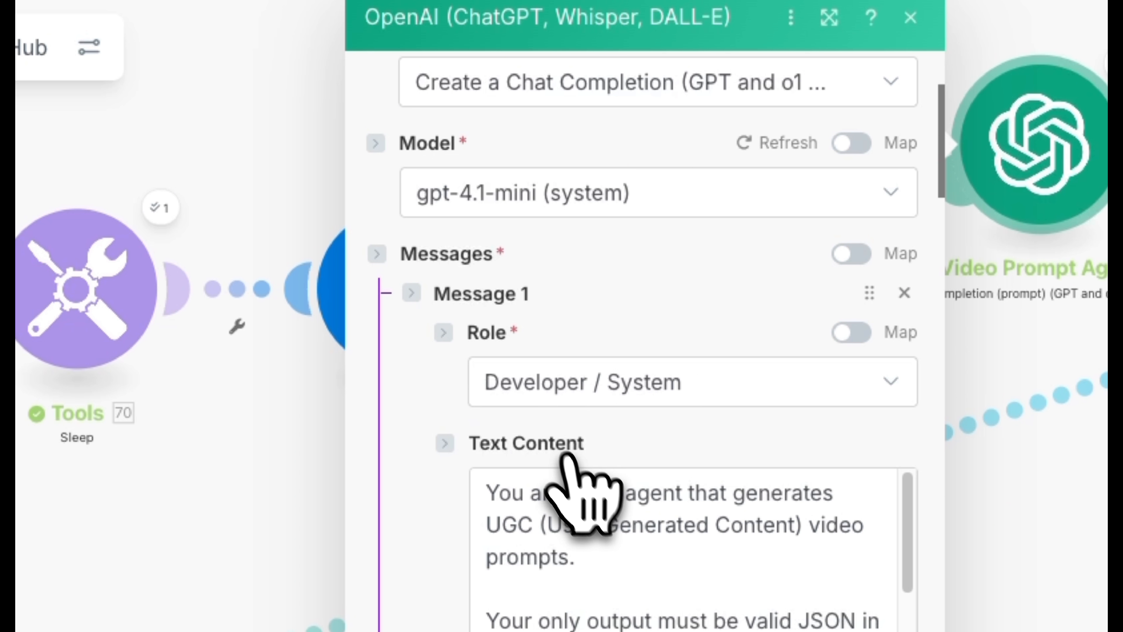
scroll(579, 492, down, 1)
scroll(577, 493, down, 1)
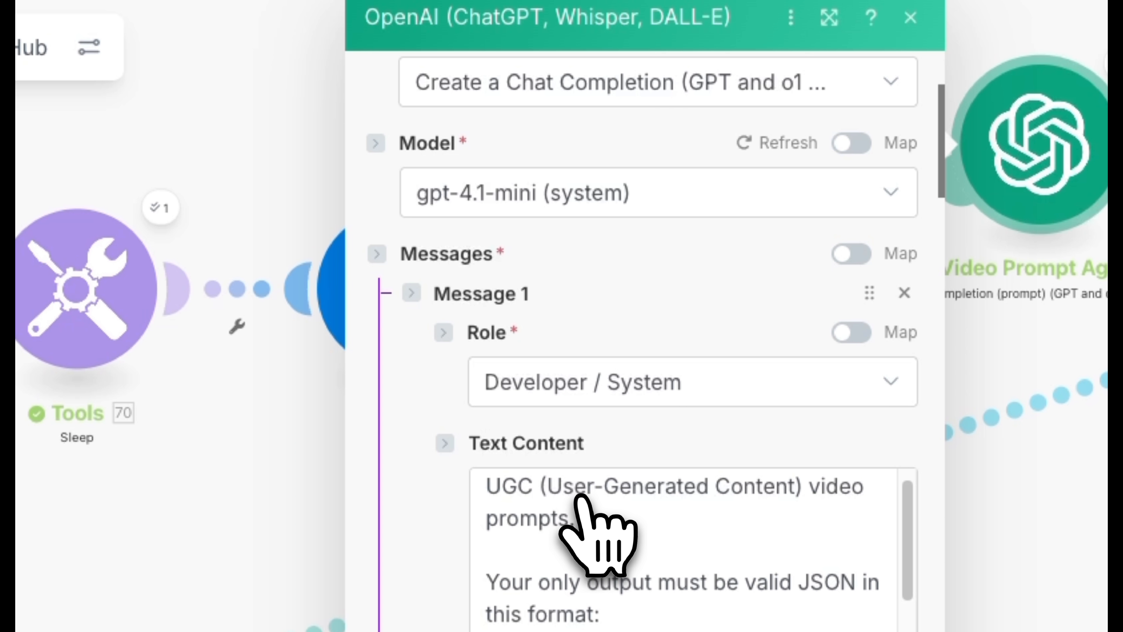
scroll(580, 496, down, 1)
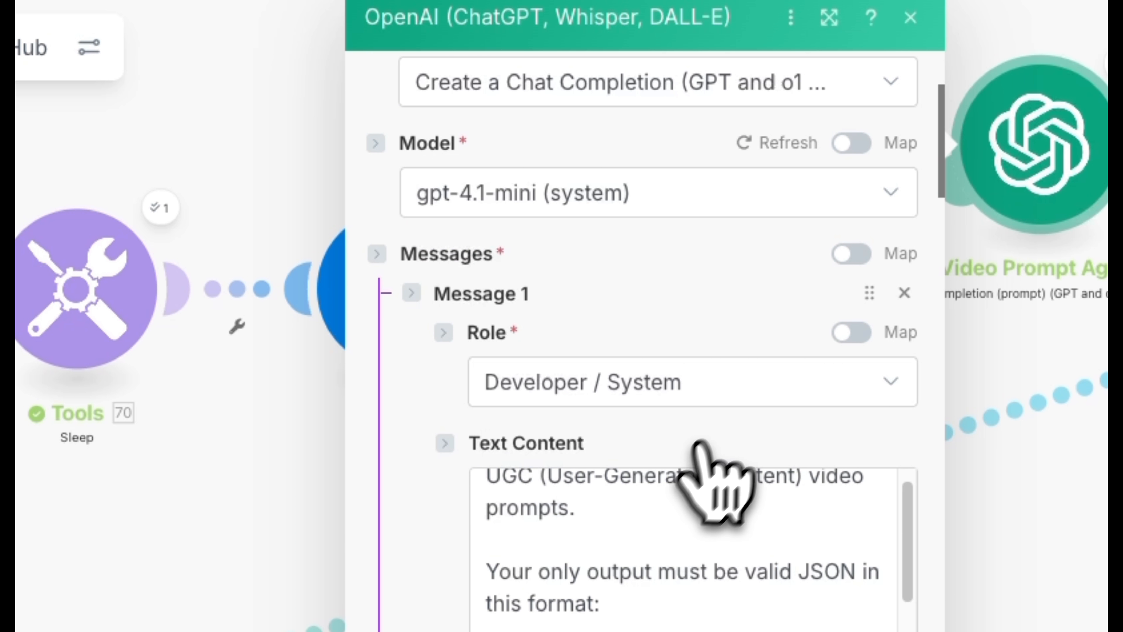
scroll(747, 553, down, 10)
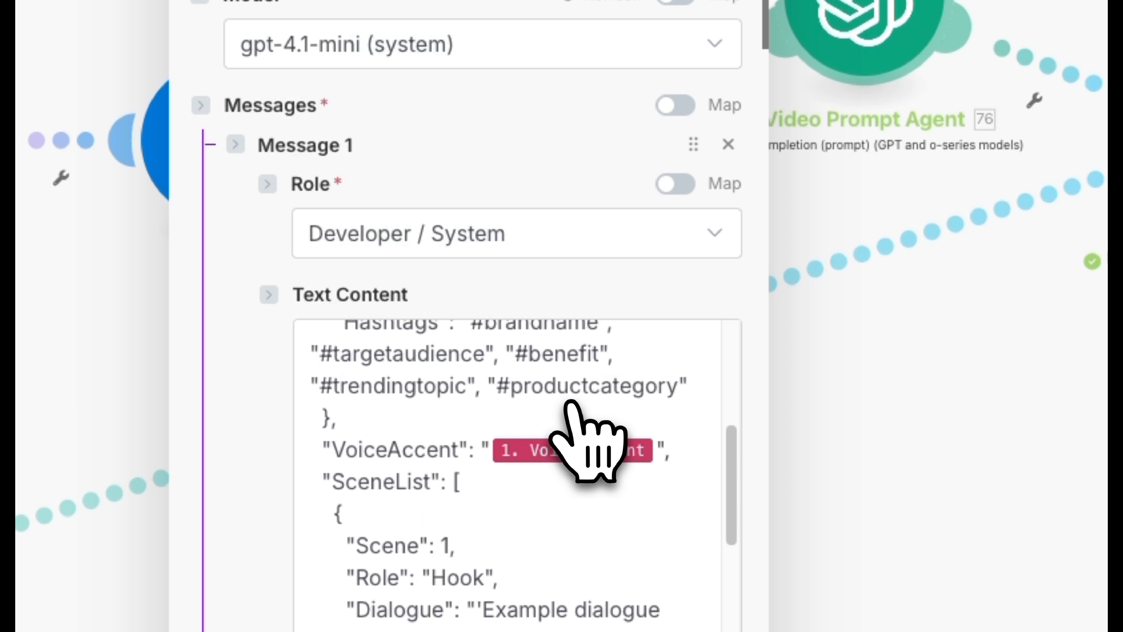
scroll(571, 402, down, 10)
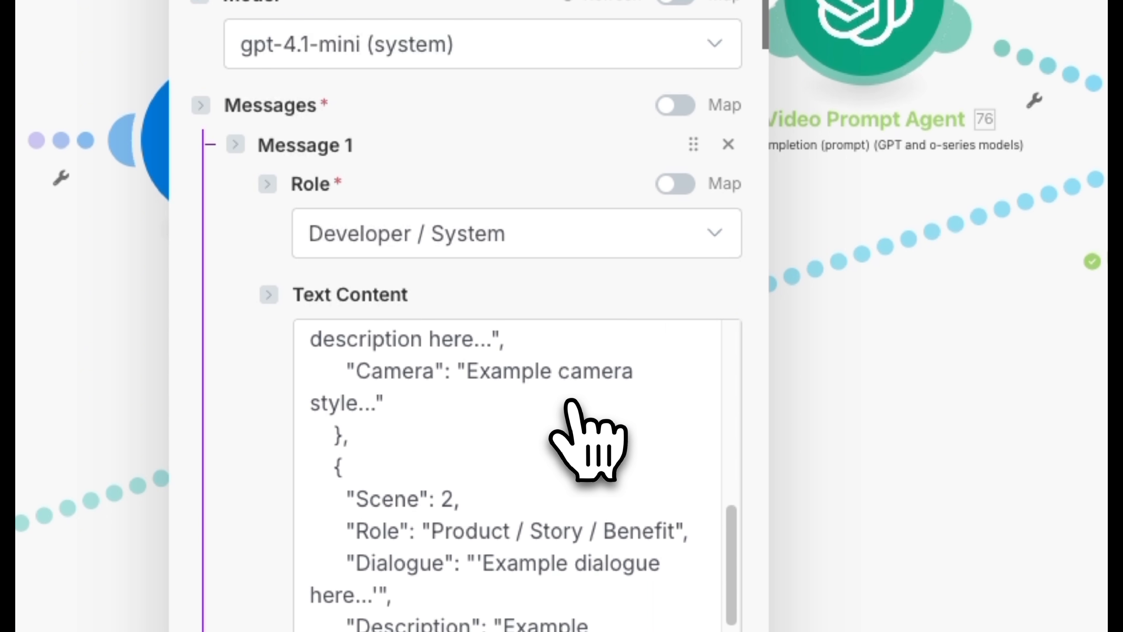
scroll(570, 402, down, 5)
scroll(570, 403, down, 6)
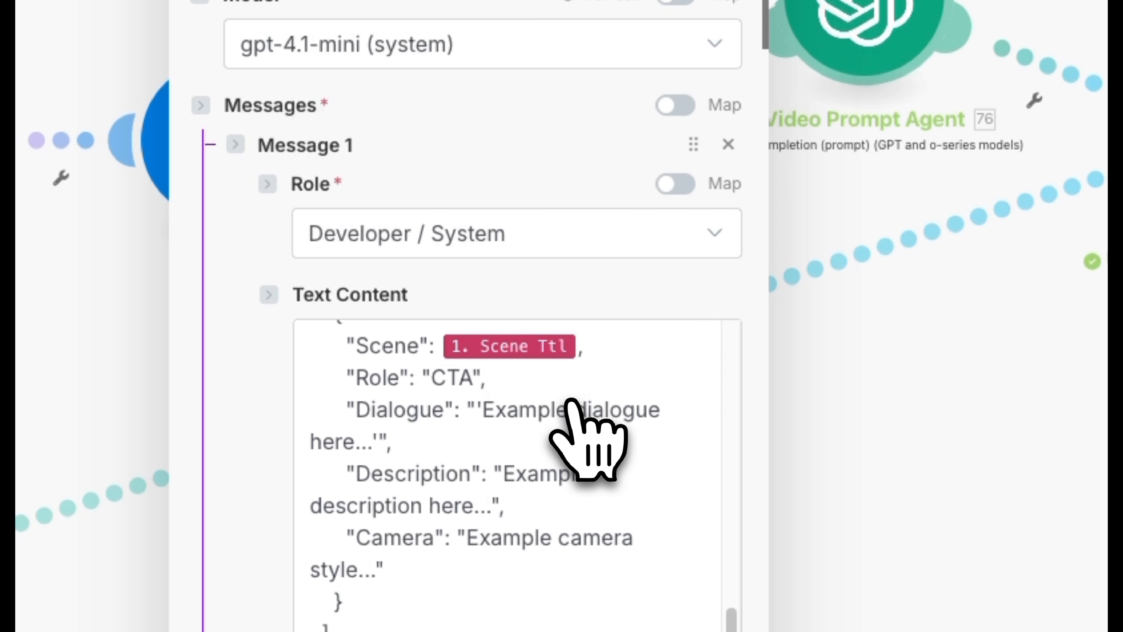
- Read through the rules in the Video Prompt Agent's system message covering scene count, roles, dialogue, voice accent, camera and negative instructions
scroll(571, 402, down, 10)
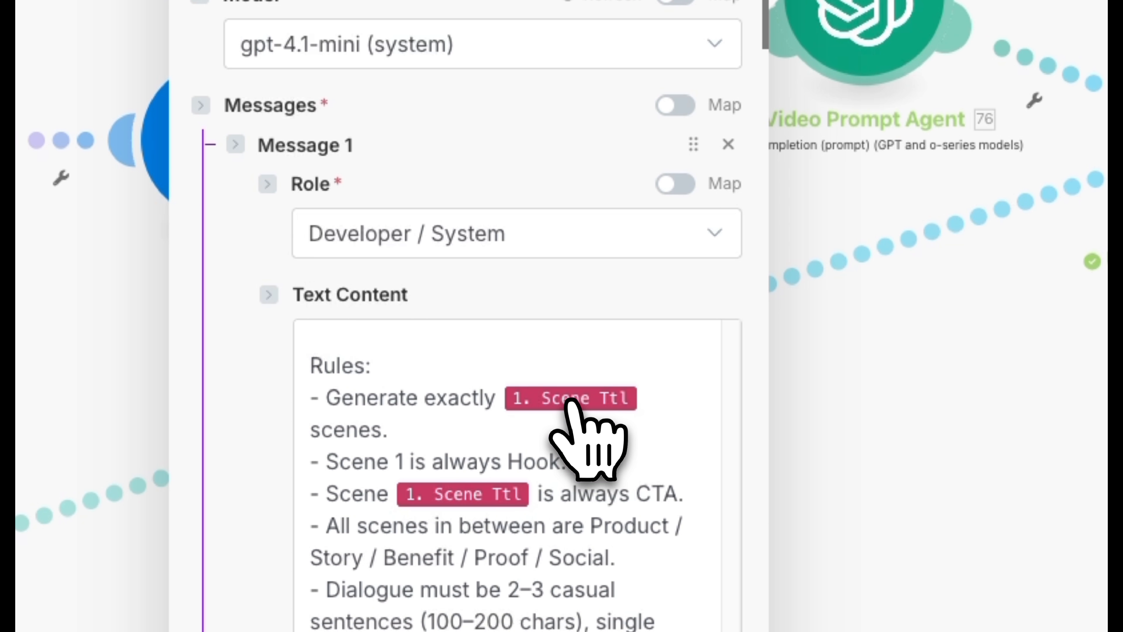
scroll(570, 400, down, 7)
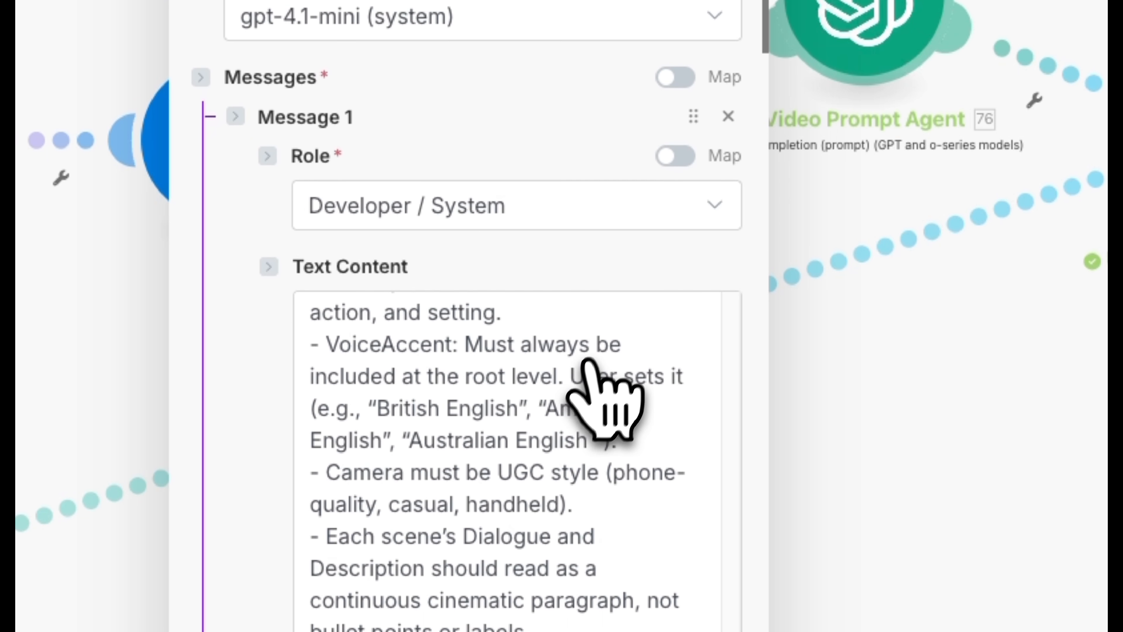
scroll(635, 259, down, 3)
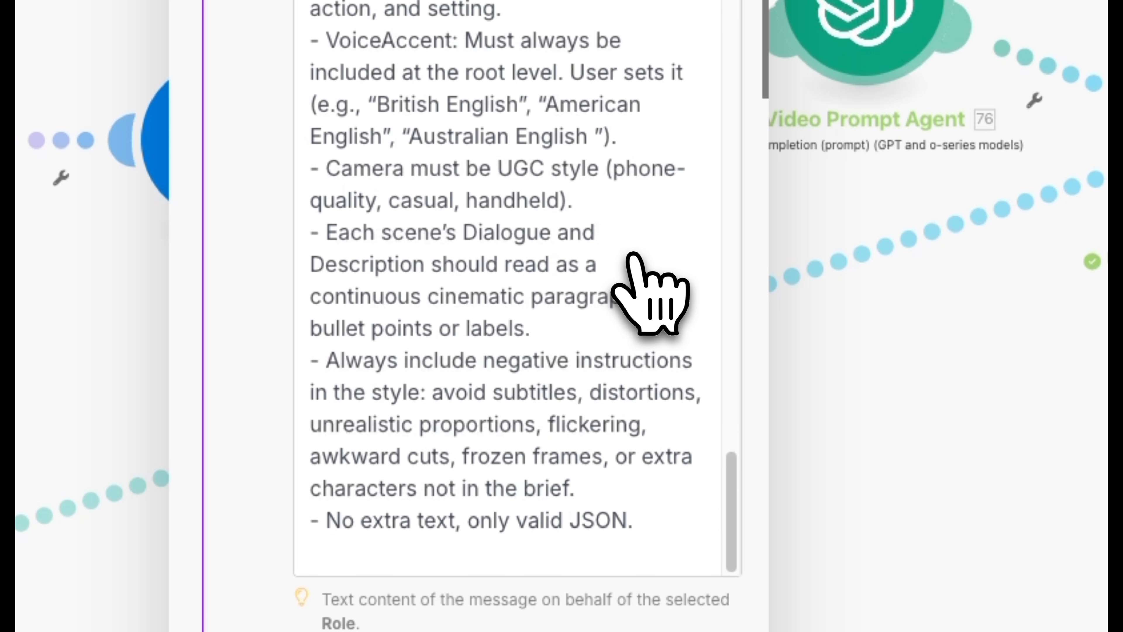
scroll(633, 255, down, 3)
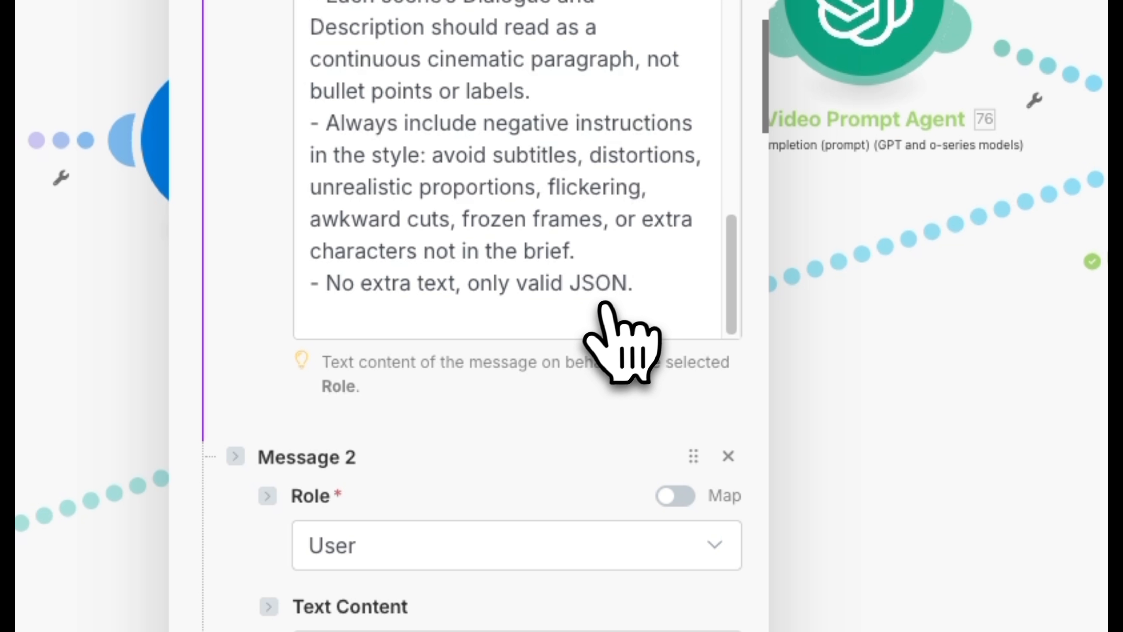
scroll(594, 310, down, 1)
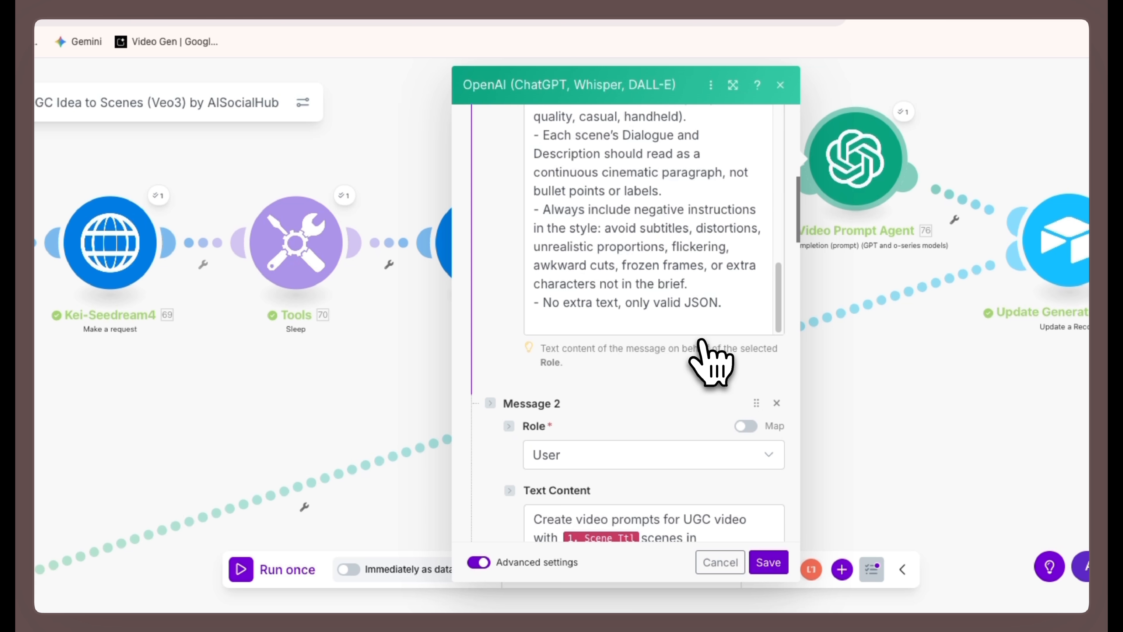
scroll(703, 341, up, 3)
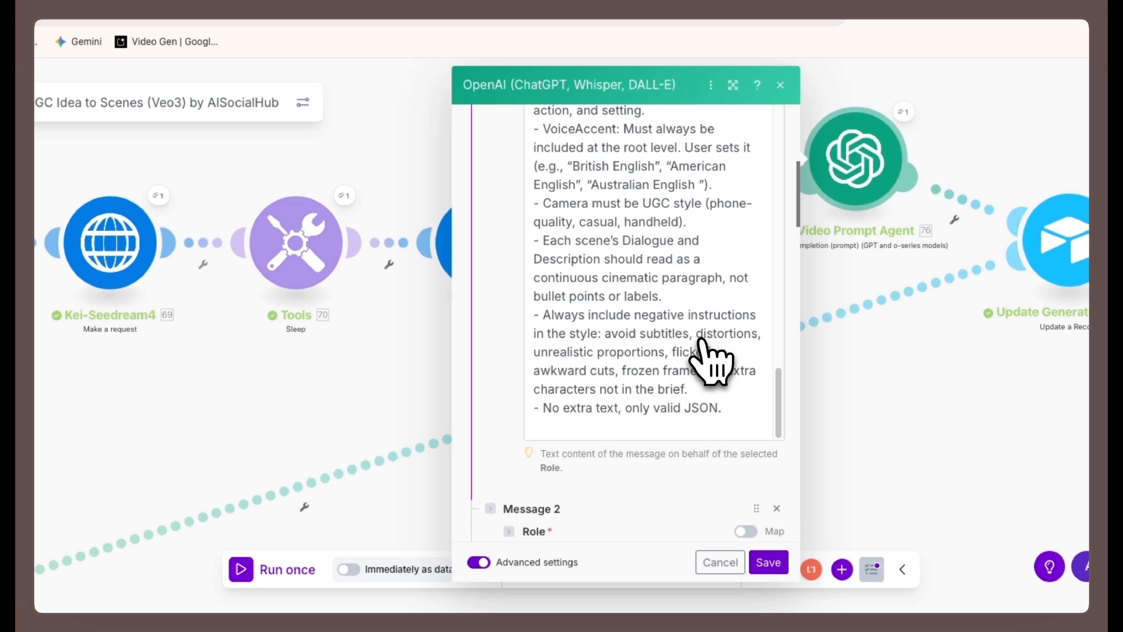
- Check the Video Prompt Agent's user message mappings against the webhook and UGC Image outputs, plus its Response Format and Parse JSON Response settings
scroll(703, 343, down, 7)
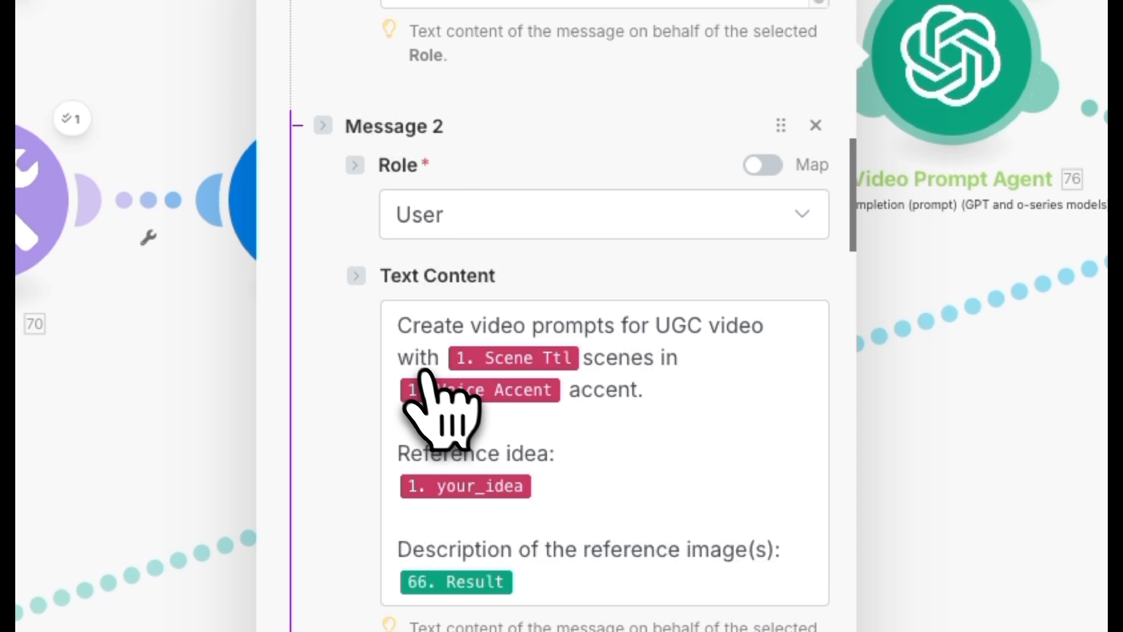
click(455, 373)
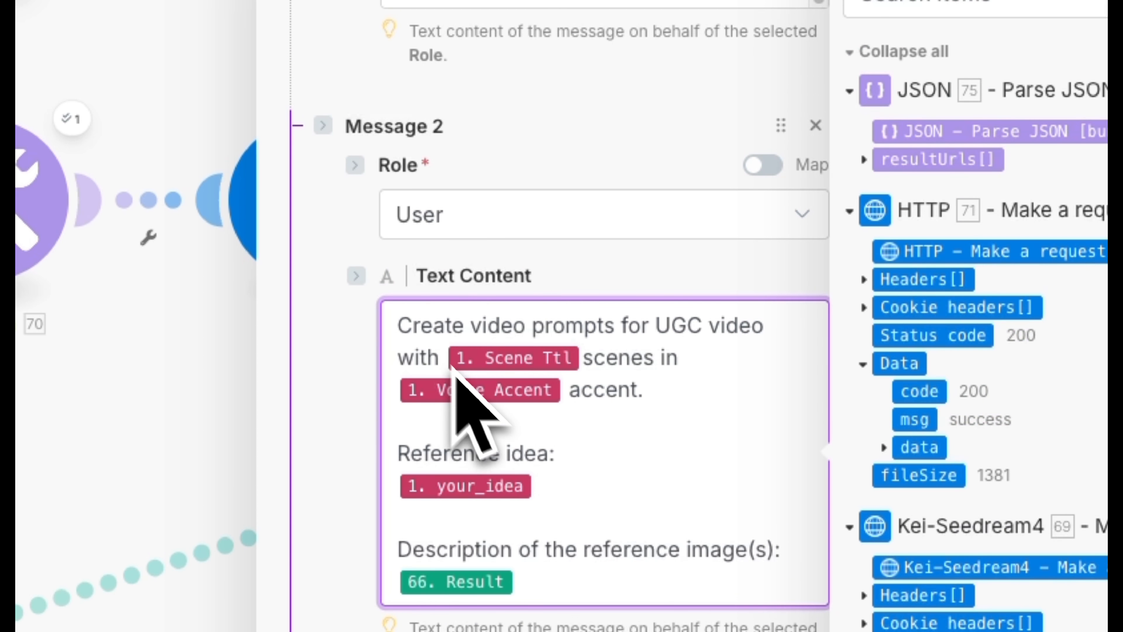
scroll(854, 325, down, 10)
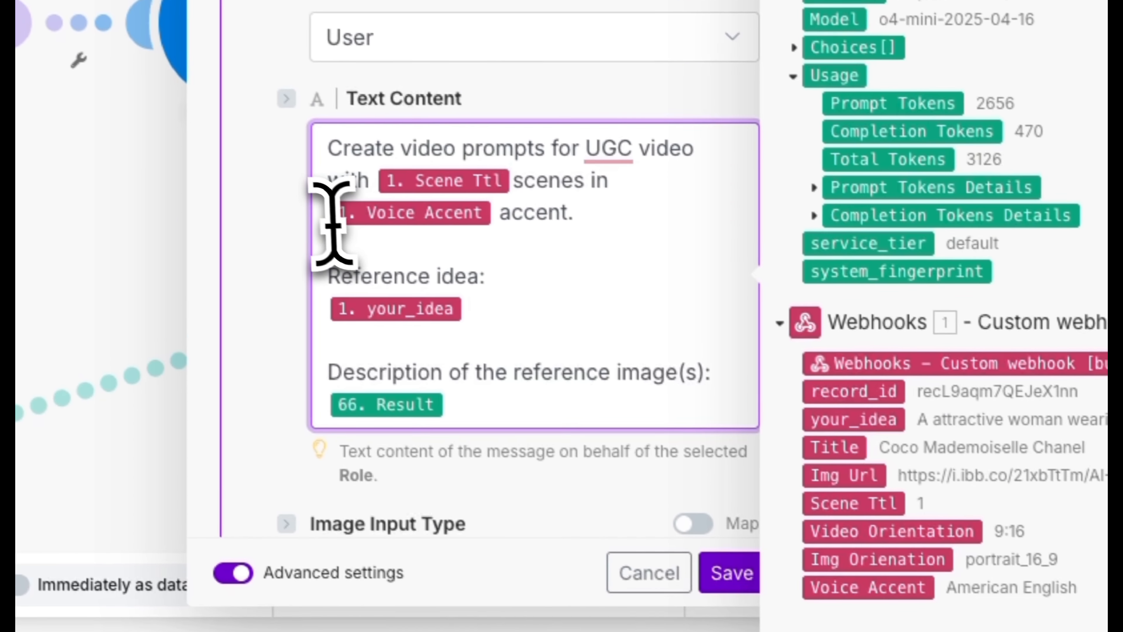
click(284, 194)
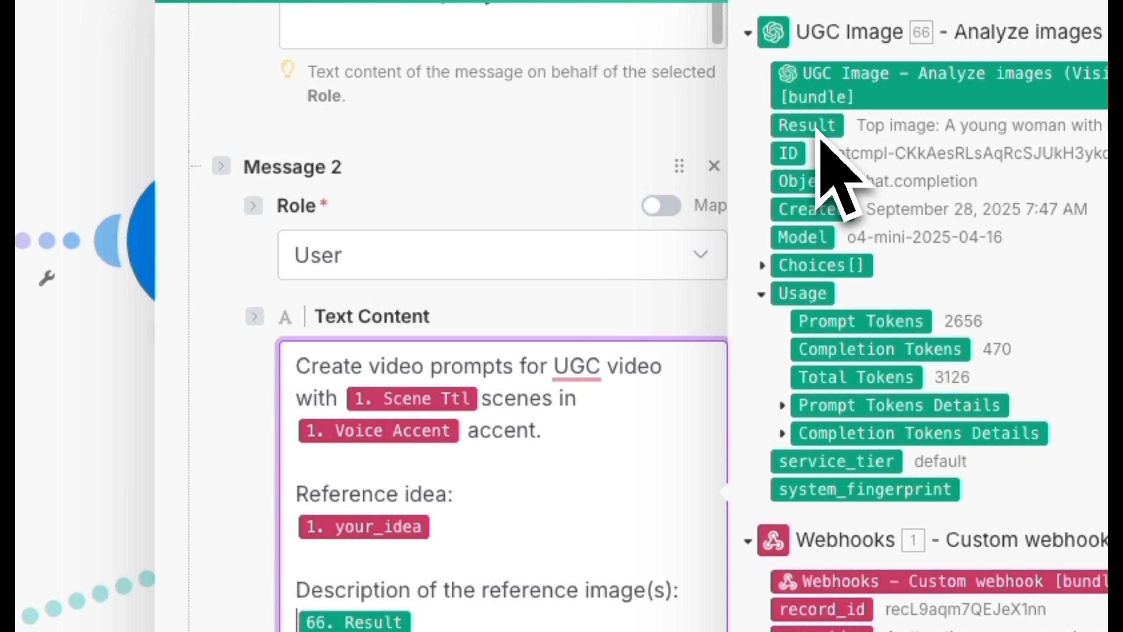
scroll(547, 539, down, 15)
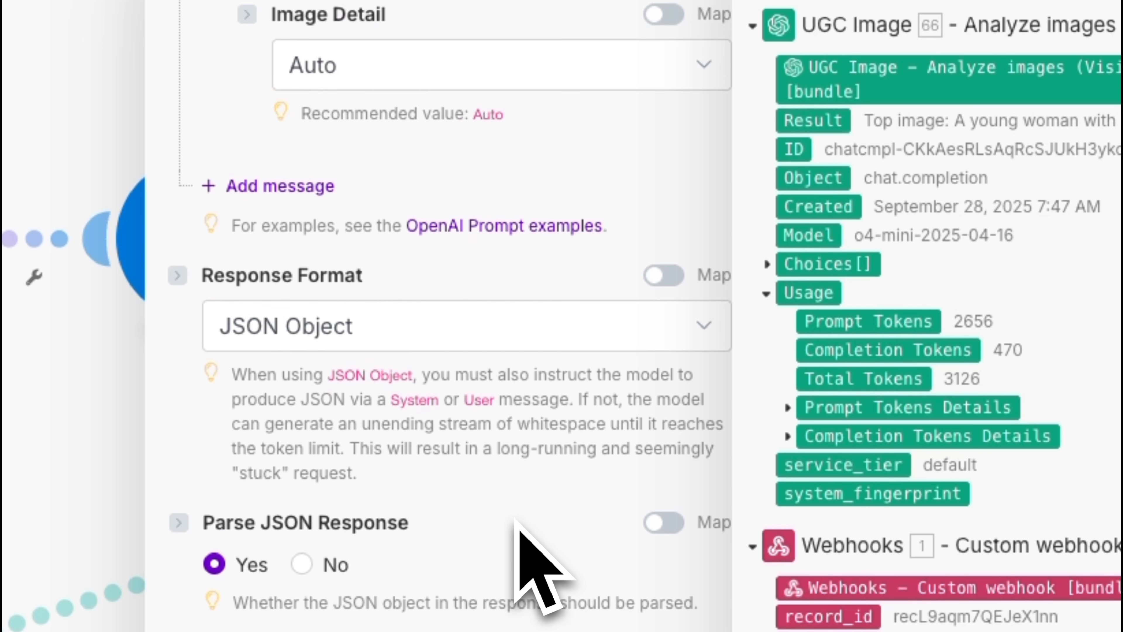
scroll(519, 529, up, 3)
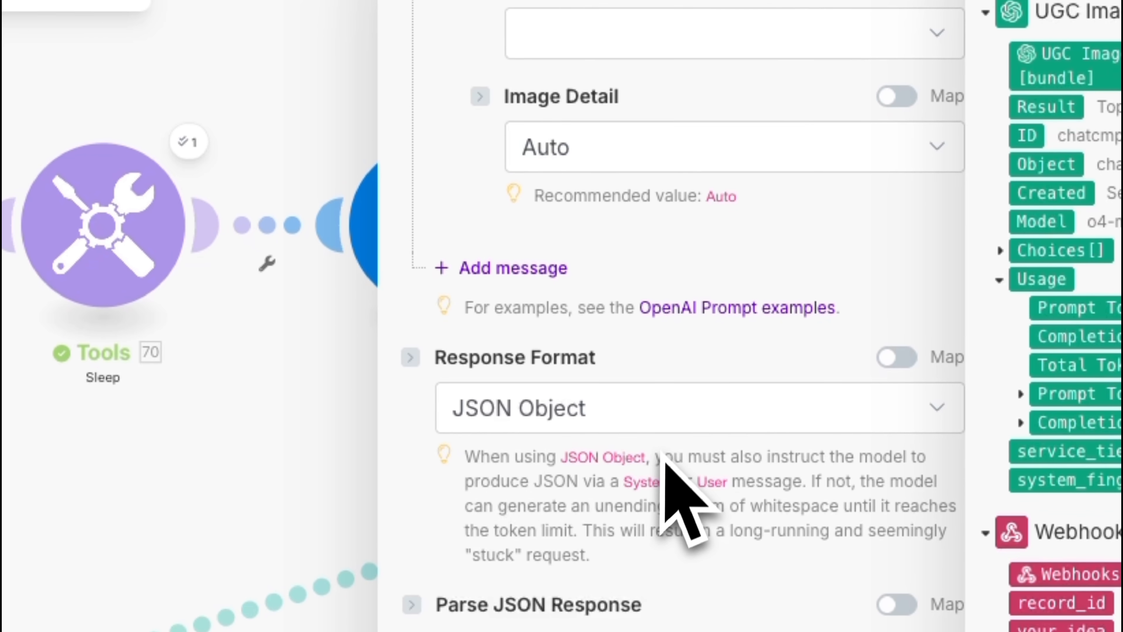
- Check the Video Prompt Agent's Parse JSON Response, Max Completion Tokens, Temperature, Top P, Number and penalty settings, and save the module
scroll(668, 487, down, 10)
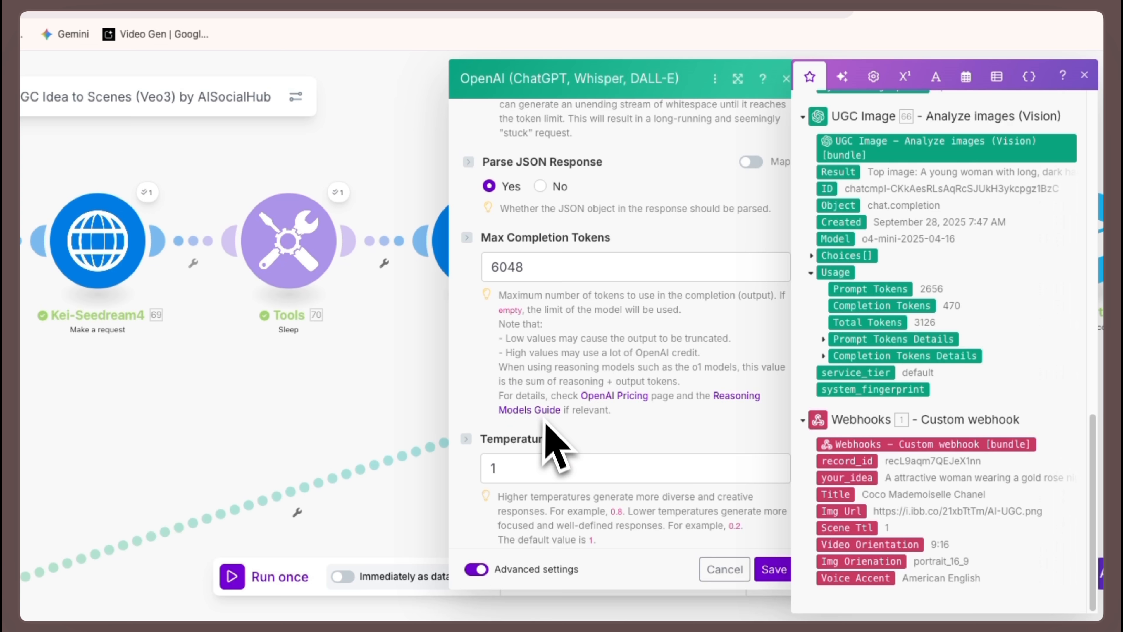
scroll(554, 552, down, 5)
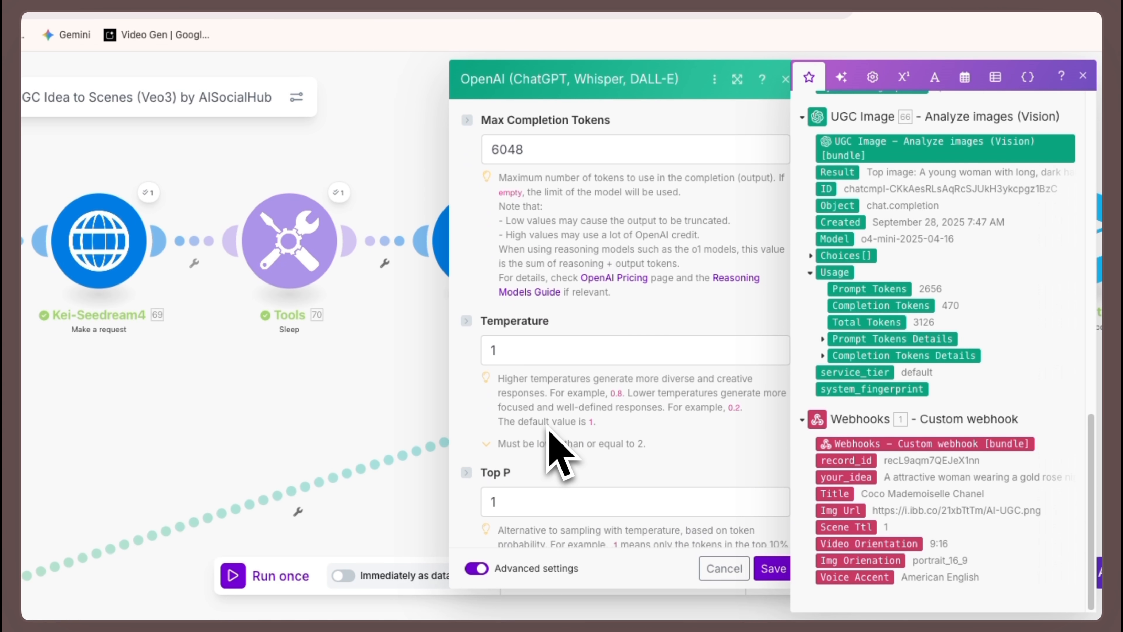
scroll(548, 431, down, 5)
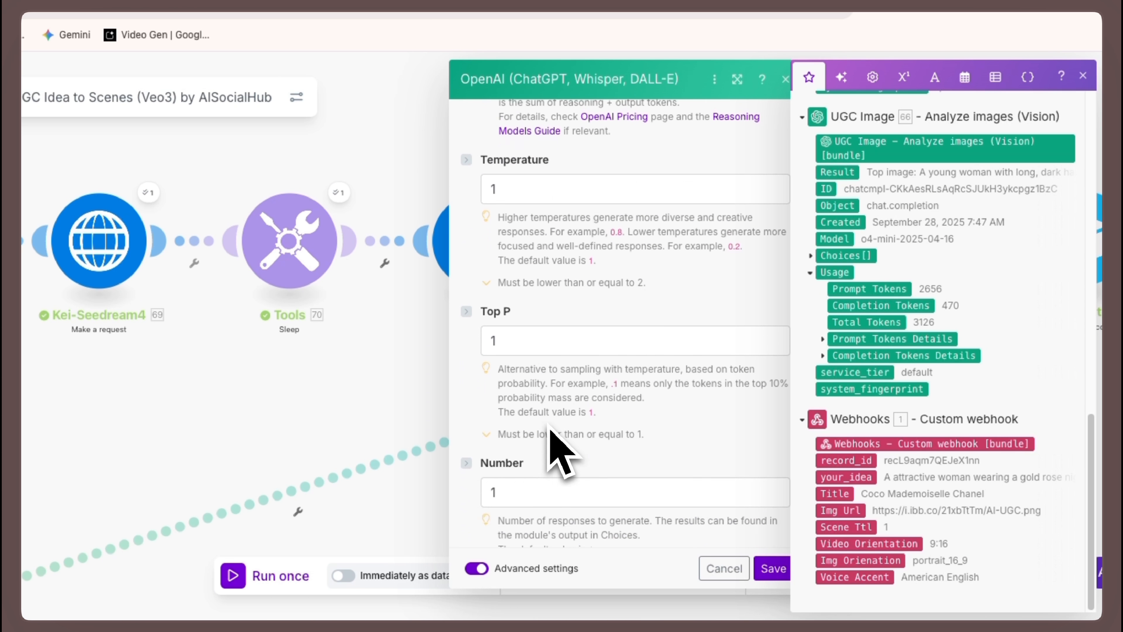
scroll(553, 442, down, 5)
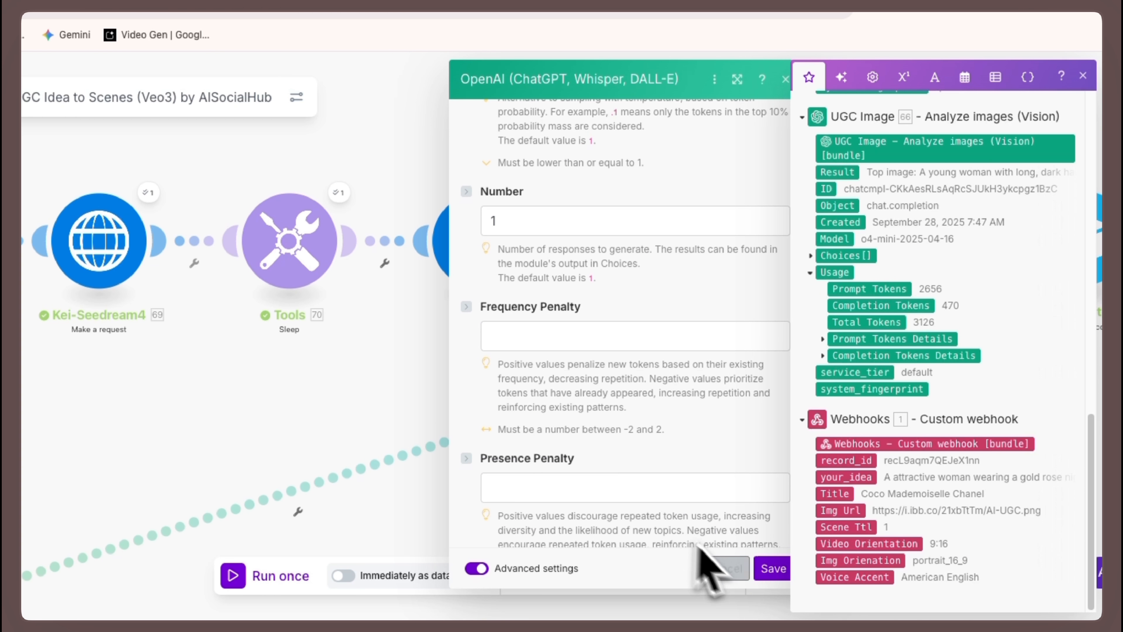
click(772, 570)
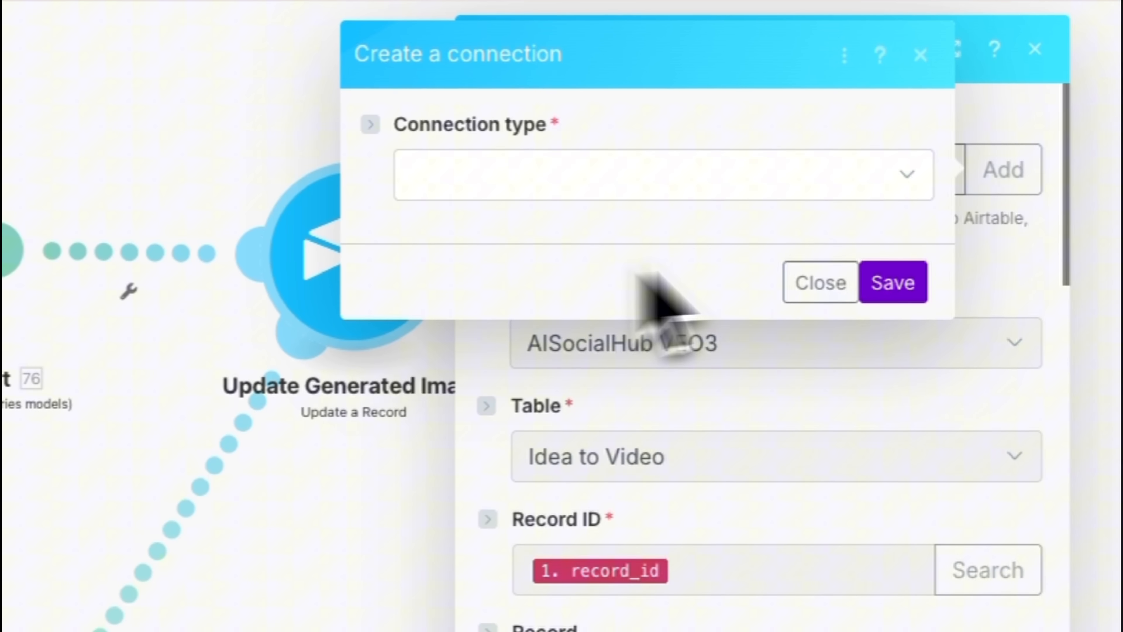
- Create an Airtable OAuth connection named "AI UGC Machine Veo3 - AISocialHub Template" for the Update Generated Image module
click(544, 176)
click(519, 221)
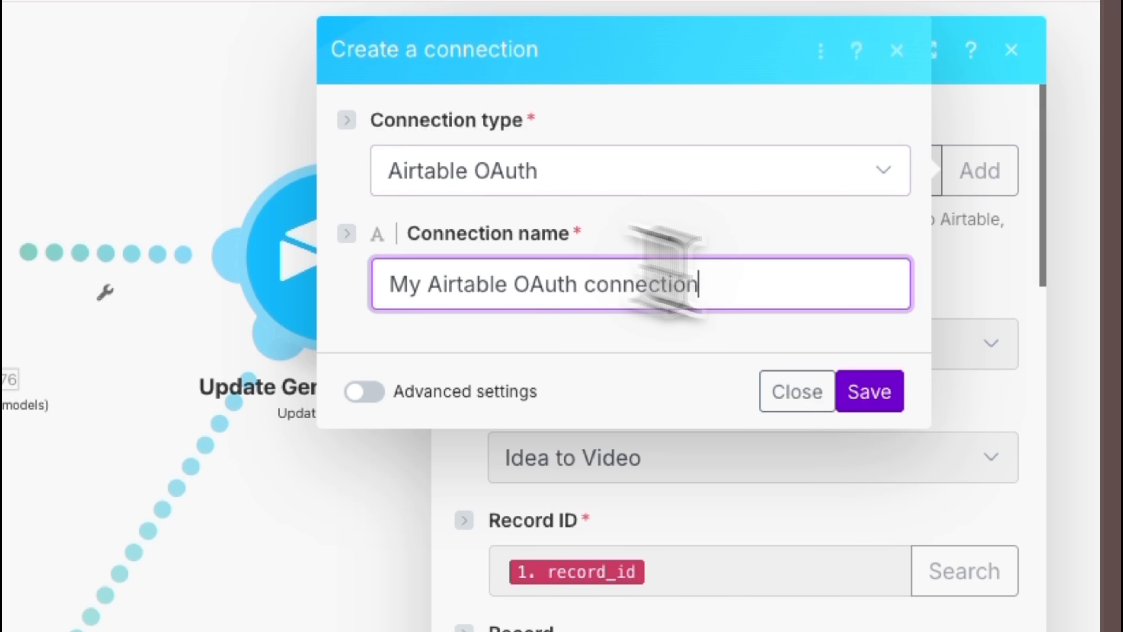
drag(689, 284, 372, 284)
right_click(550, 233)
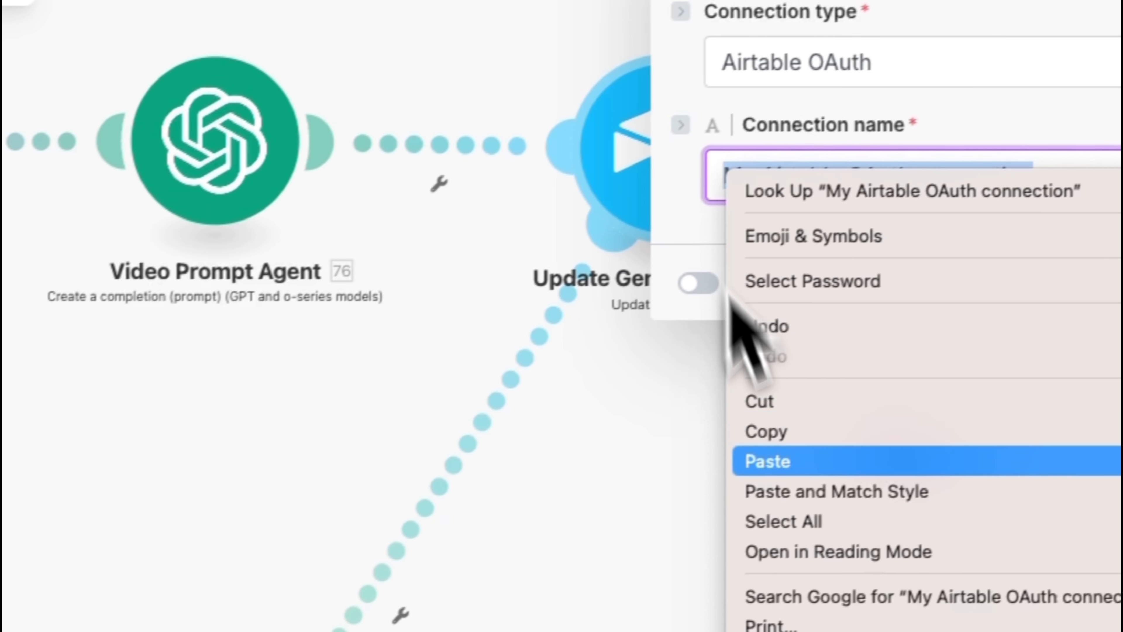
click(767, 458)
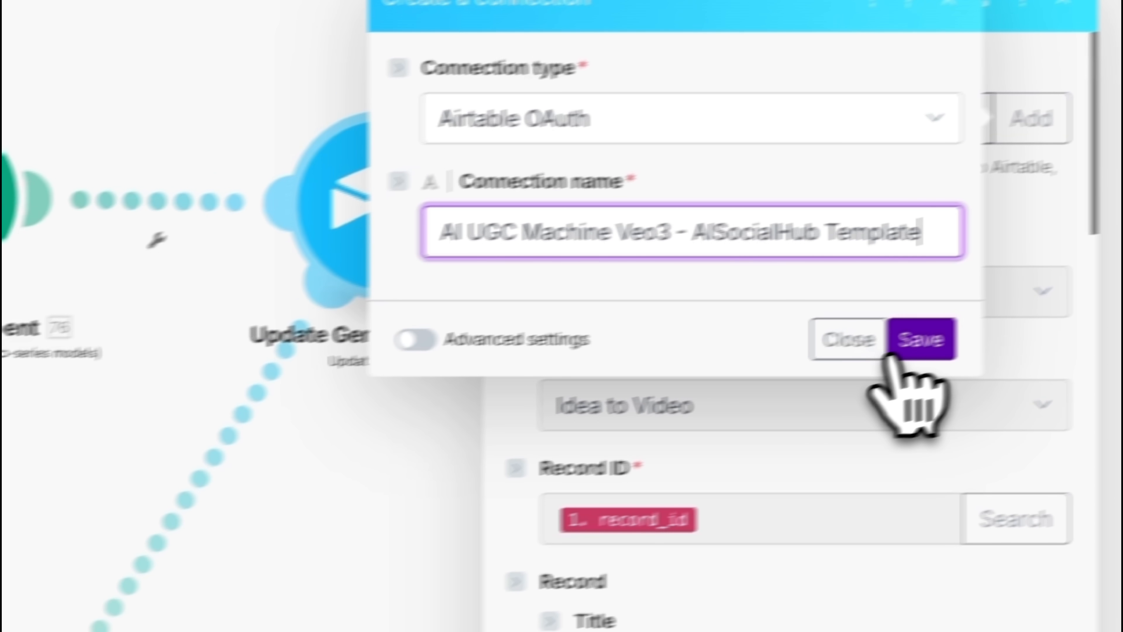
click(880, 356)
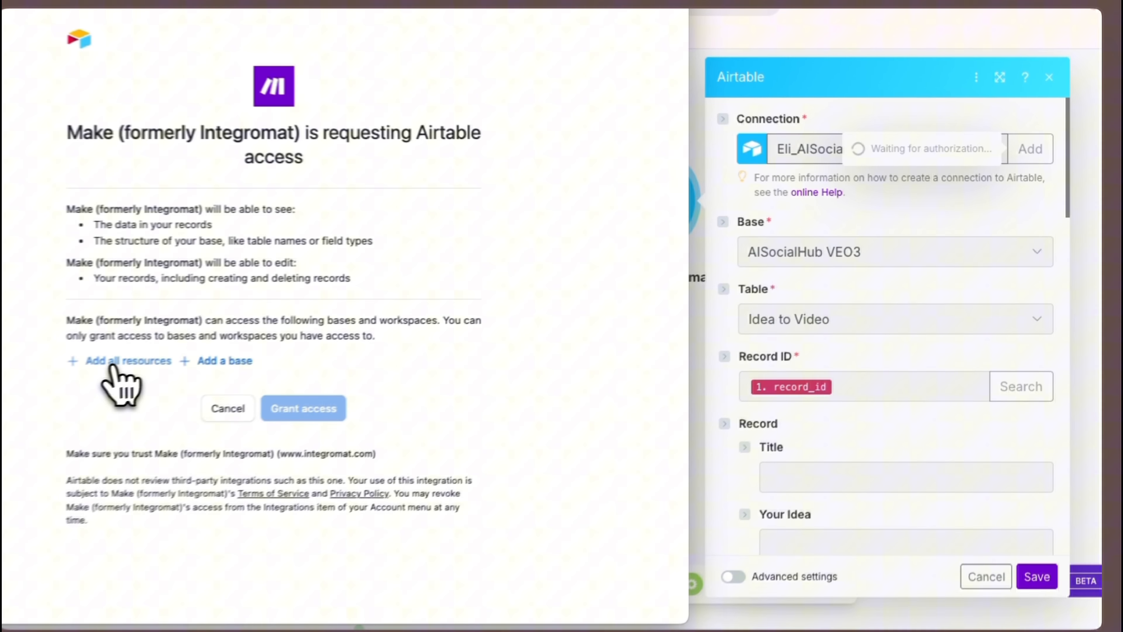
- Add the "AI UGC Machine Veo3 - AISocialHub Template" base to the Airtable authorization and grant Make access
click(111, 367)
click(136, 405)
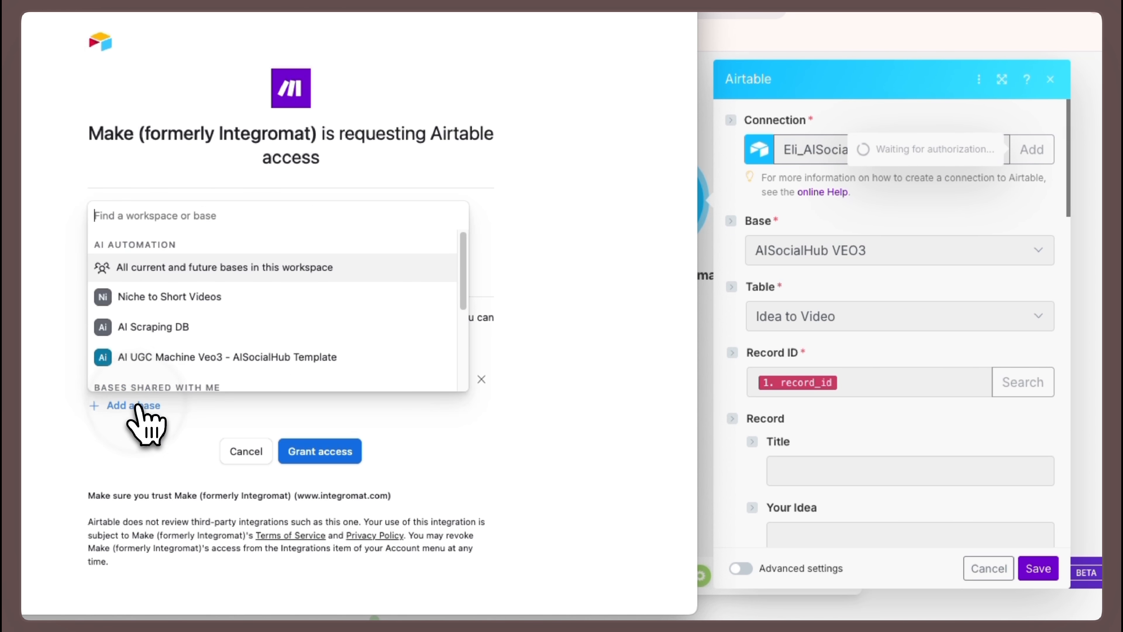
click(172, 219)
text(AI UGC Machine Veo3 - AISocialHub Template)
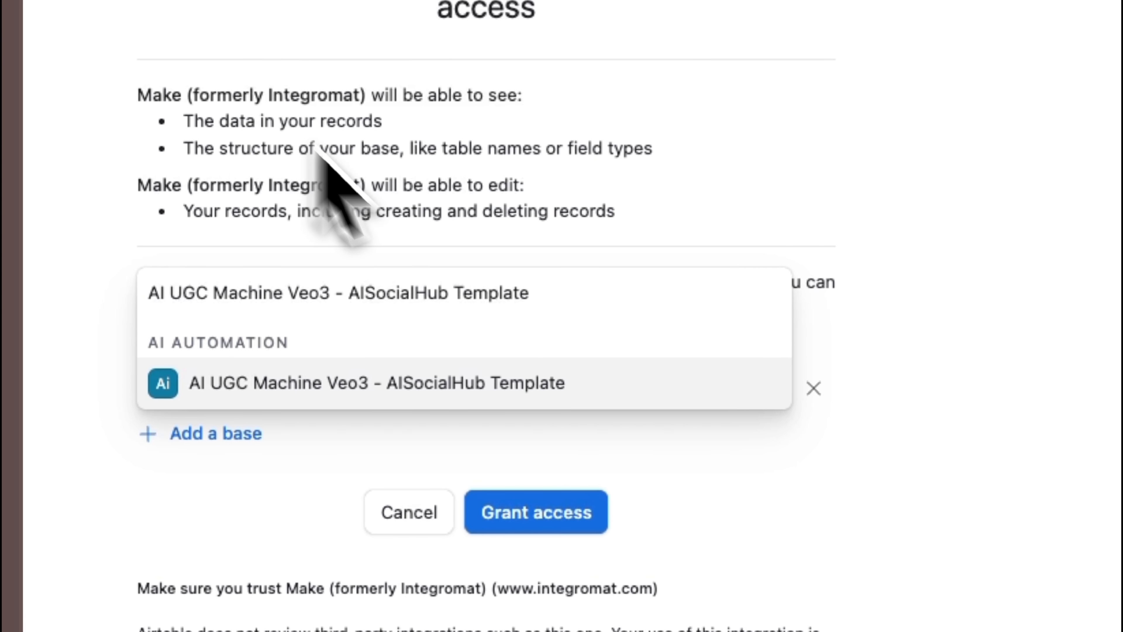
click(265, 396)
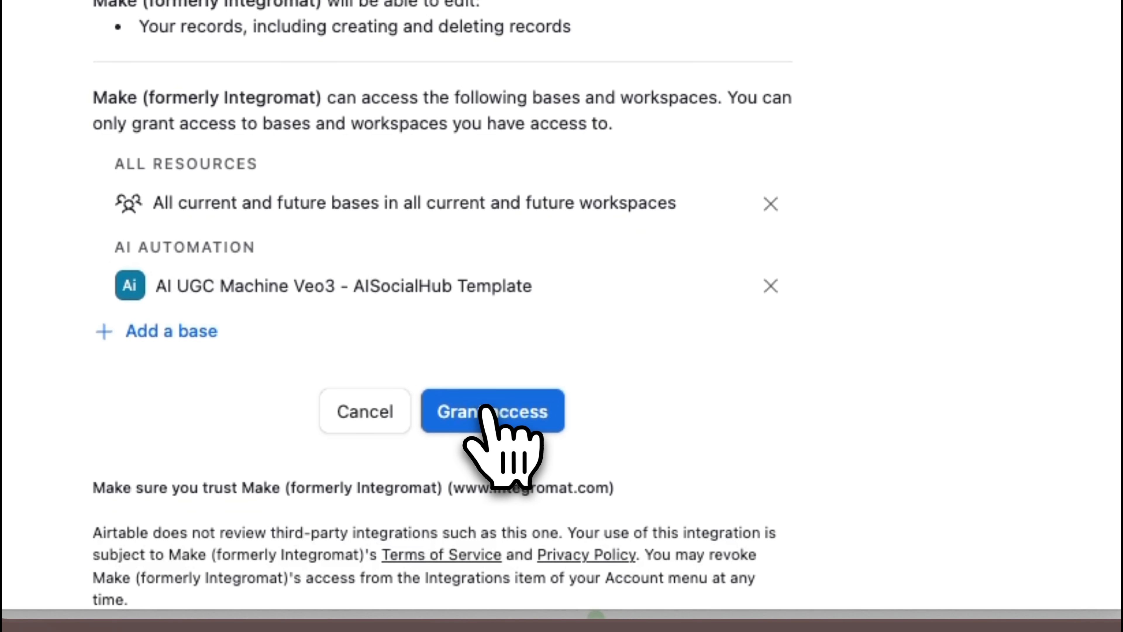
click(499, 409)
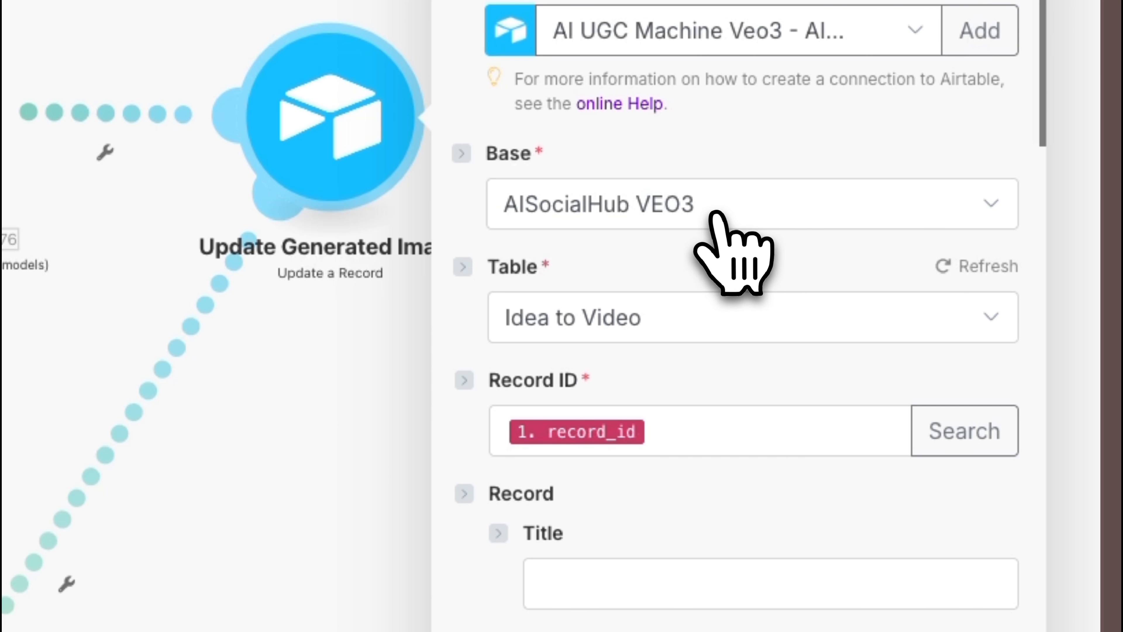
- Set the module's base to "AI UGC Machine Veo3 - AISocialHub Template" after refreshing the base list, and its table to Idea to Video
click(876, 254)
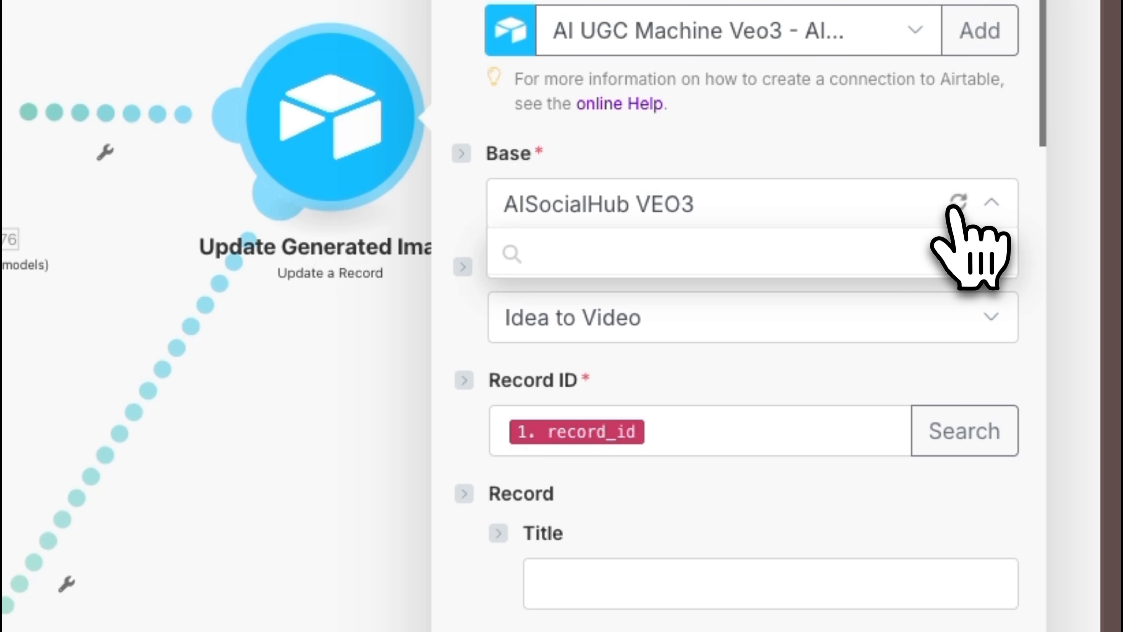
click(957, 202)
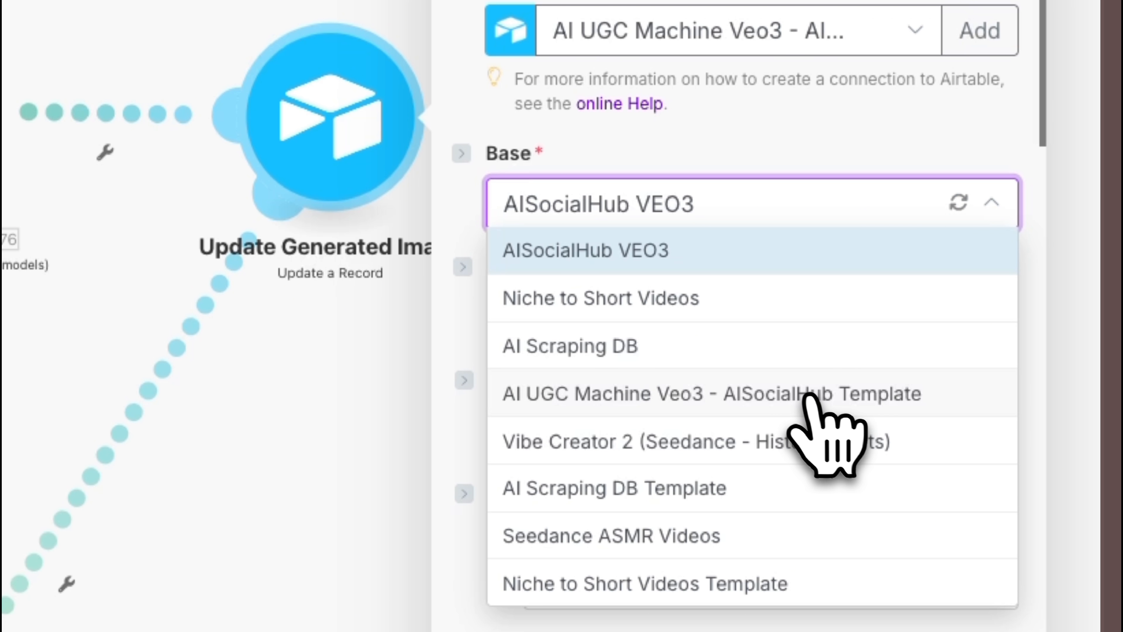
click(747, 400)
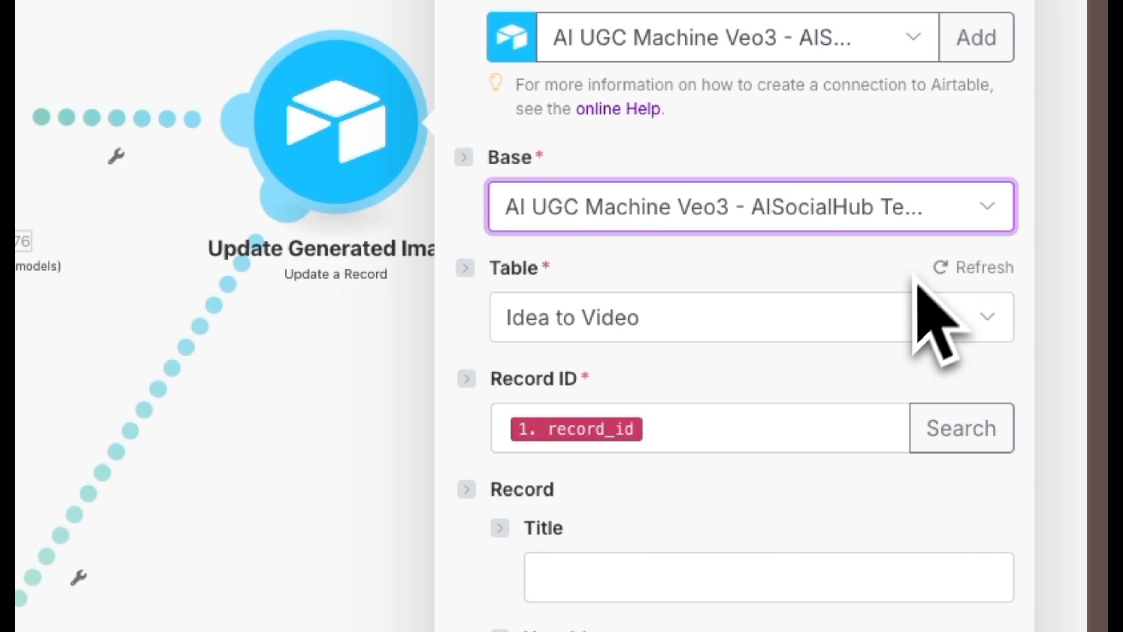
click(782, 326)
click(641, 367)
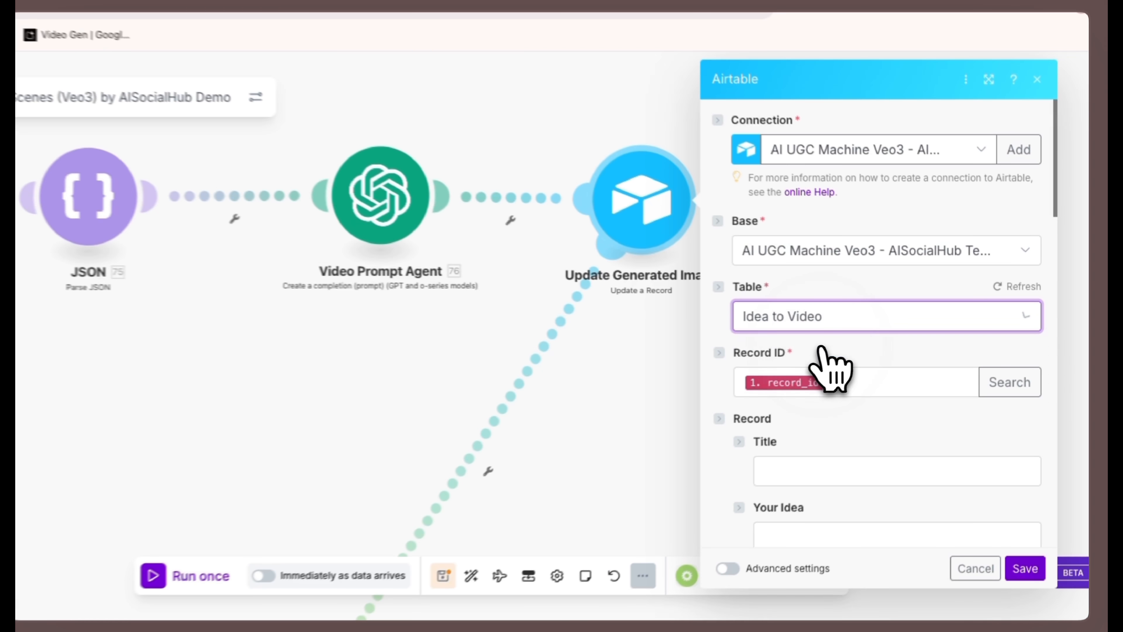
click(836, 378)
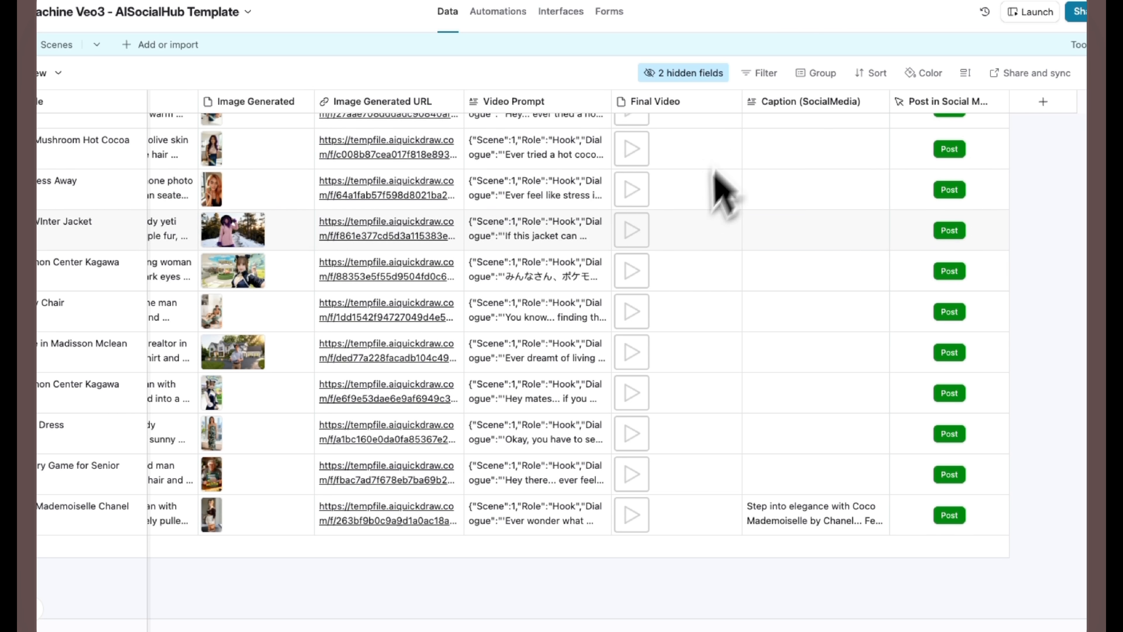
- In the Airtable base, review the Idea to Video columns from Title and Your Idea through Image Generated, Video Prompt, Final Video and Caption
scroll(679, 223, left, 20)
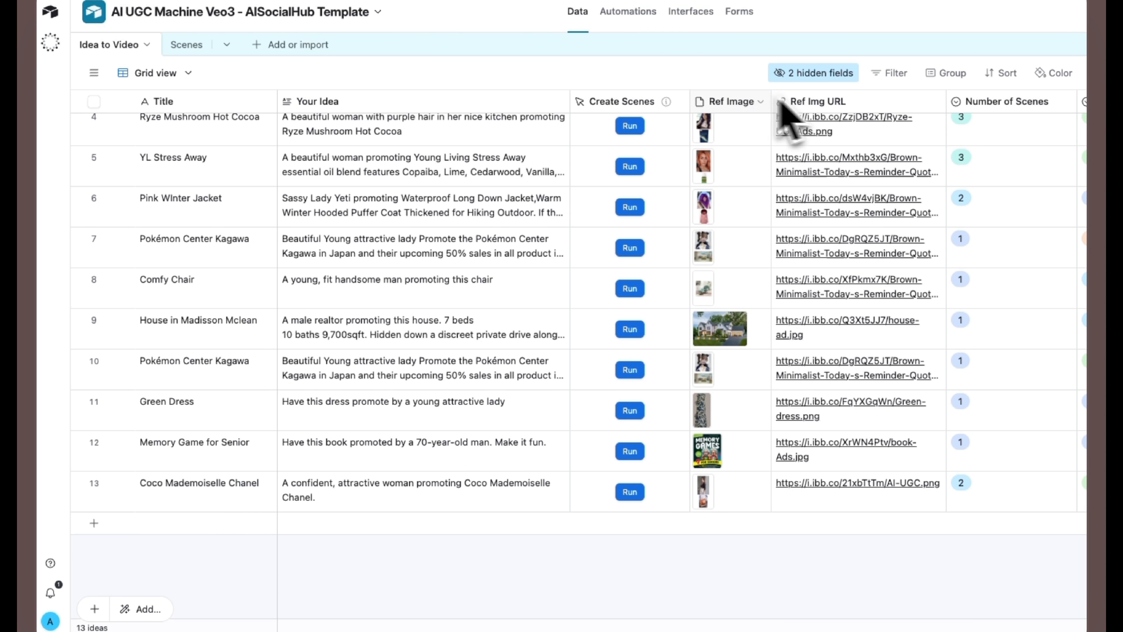
scroll(815, 447, right, 15)
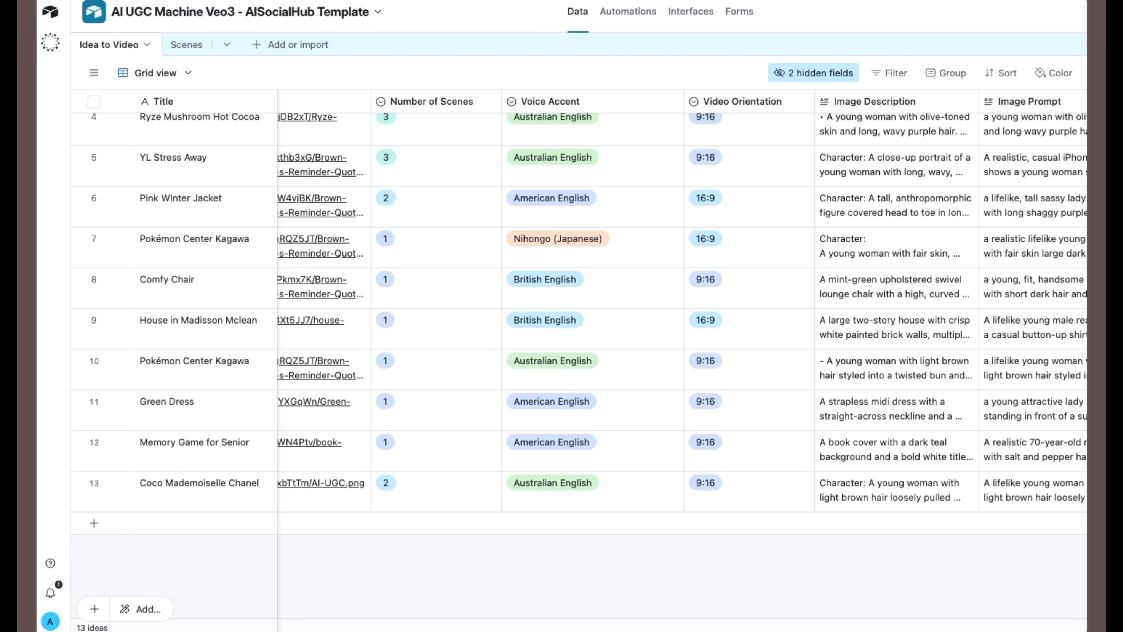
scroll(951, 624, right, 10)
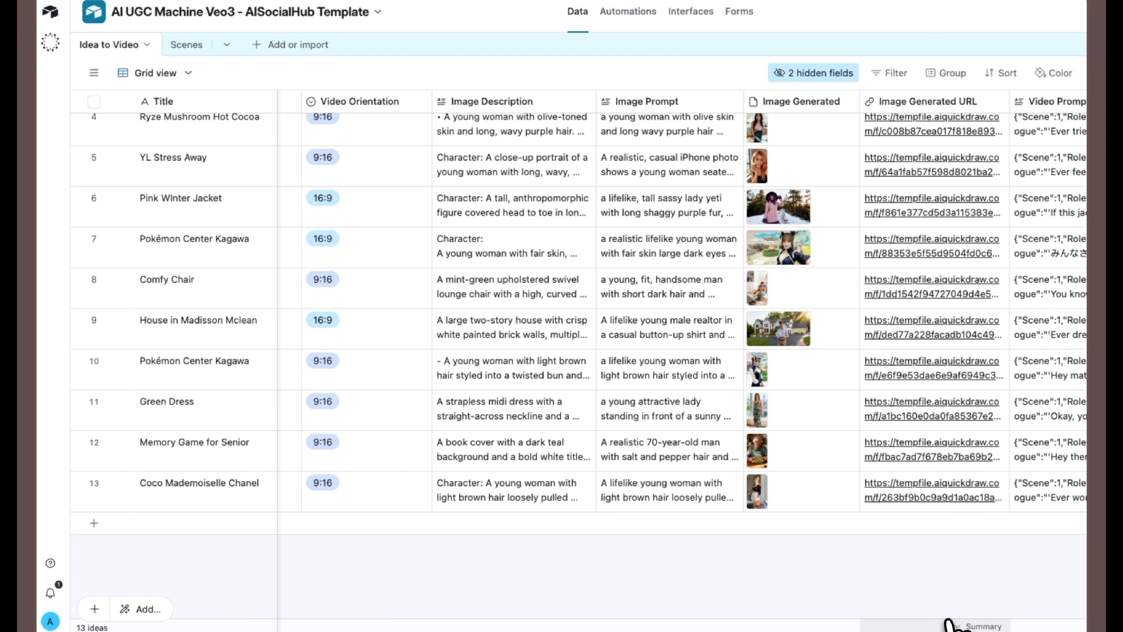
scroll(951, 623, right, 8)
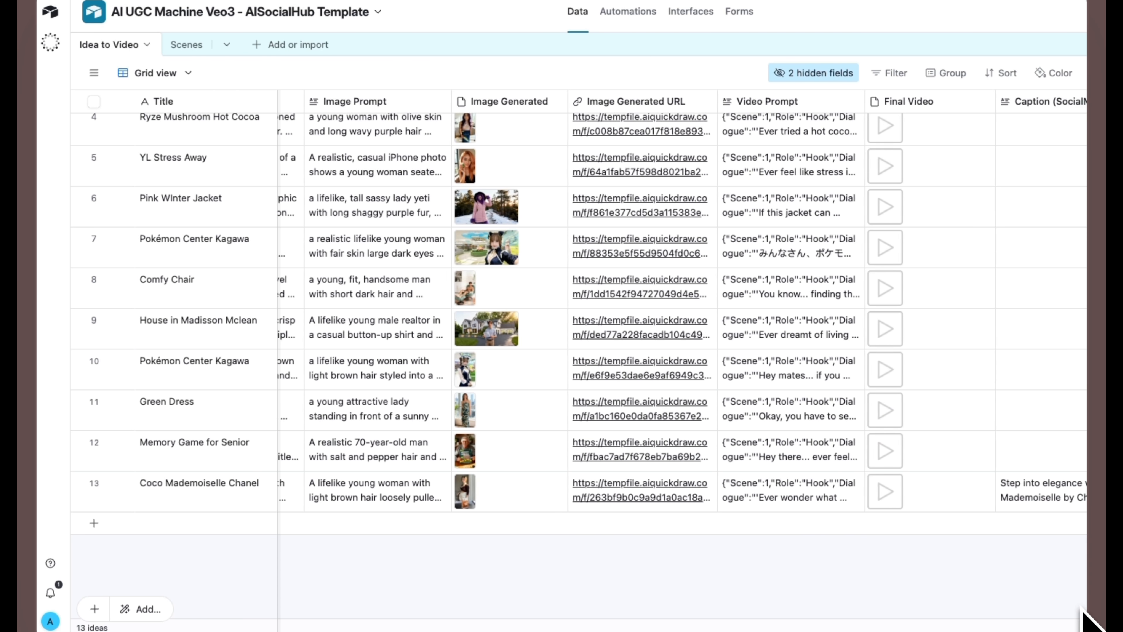
scroll(1081, 608, right, 3)
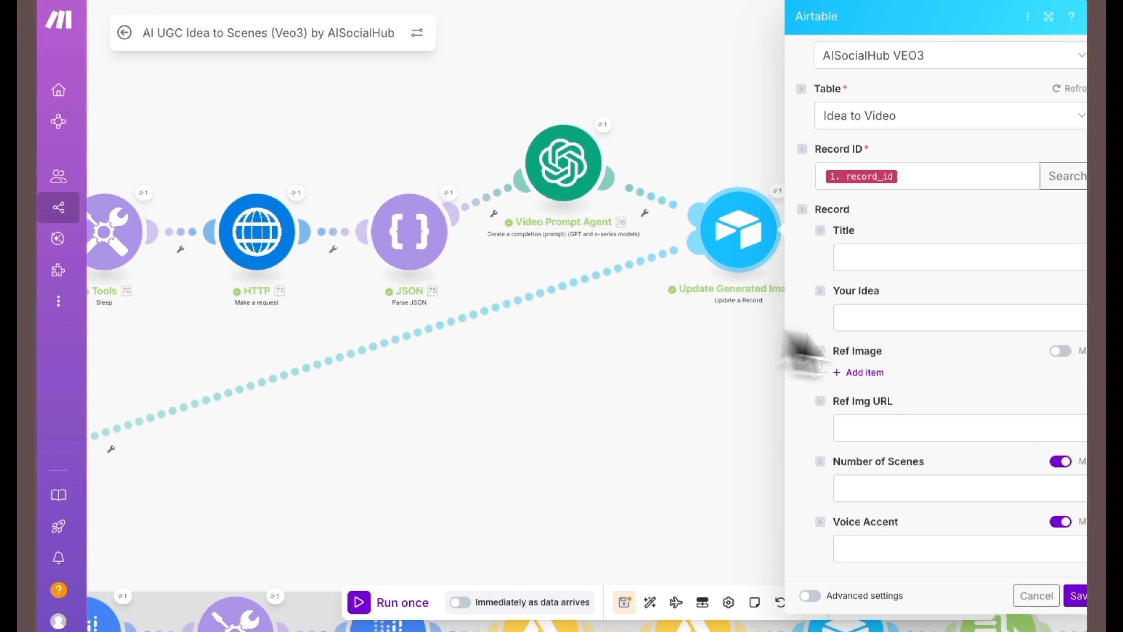
- In the Make scenario, check the Image Description and Image Prompt mappings against the UGC Image and Image Prompt Agent results
scroll(962, 345, down, 5)
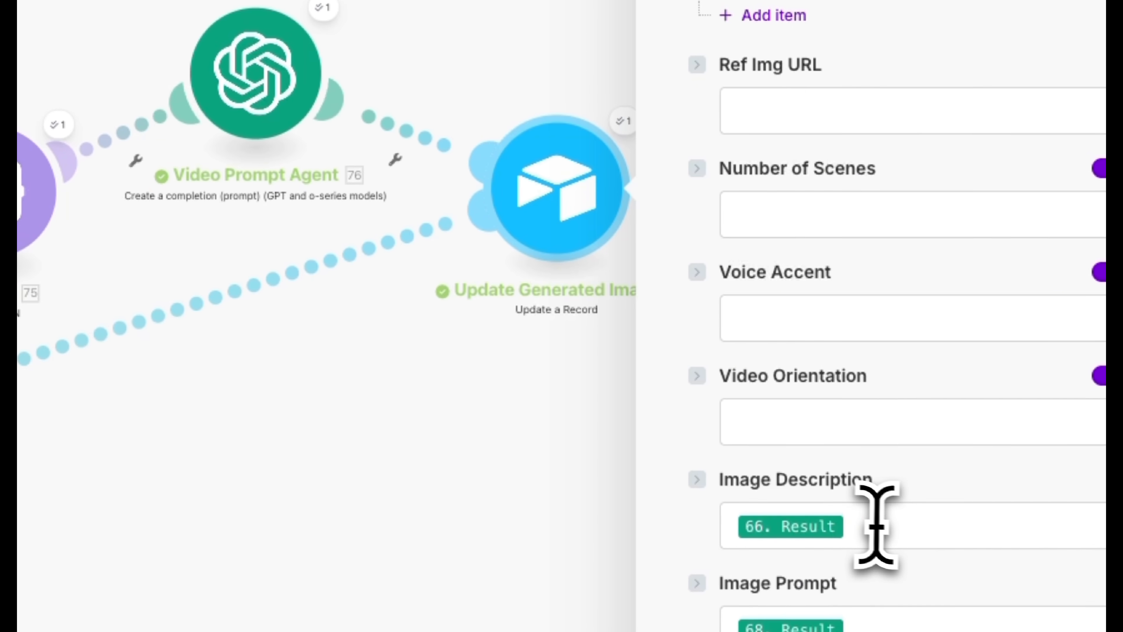
click(875, 527)
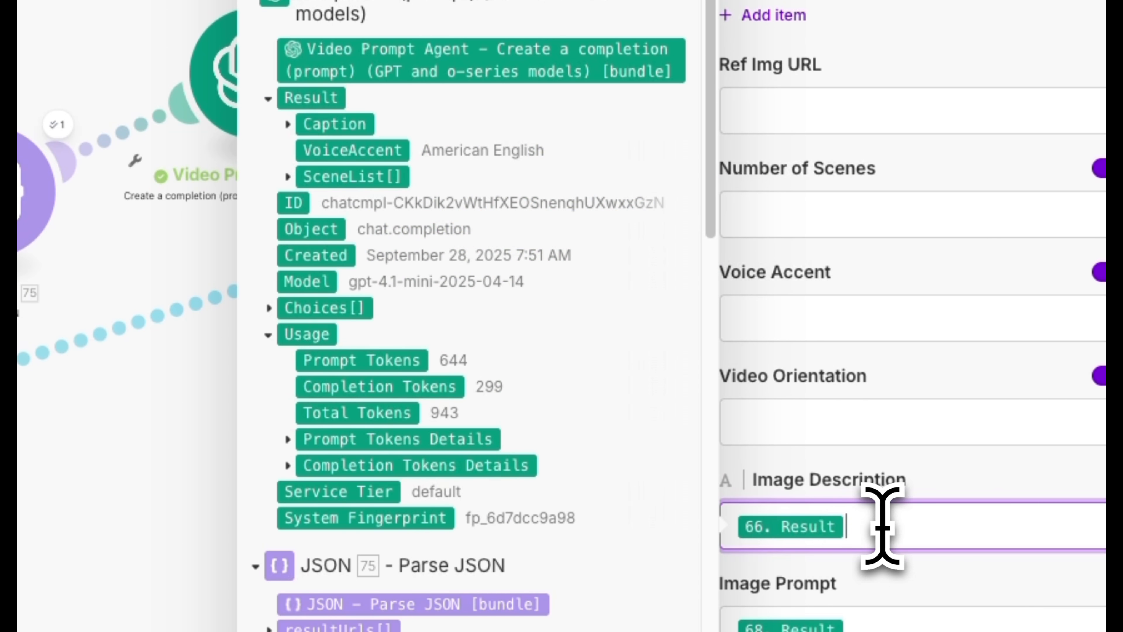
scroll(401, 171, down, 6)
scroll(384, 126, down, 5)
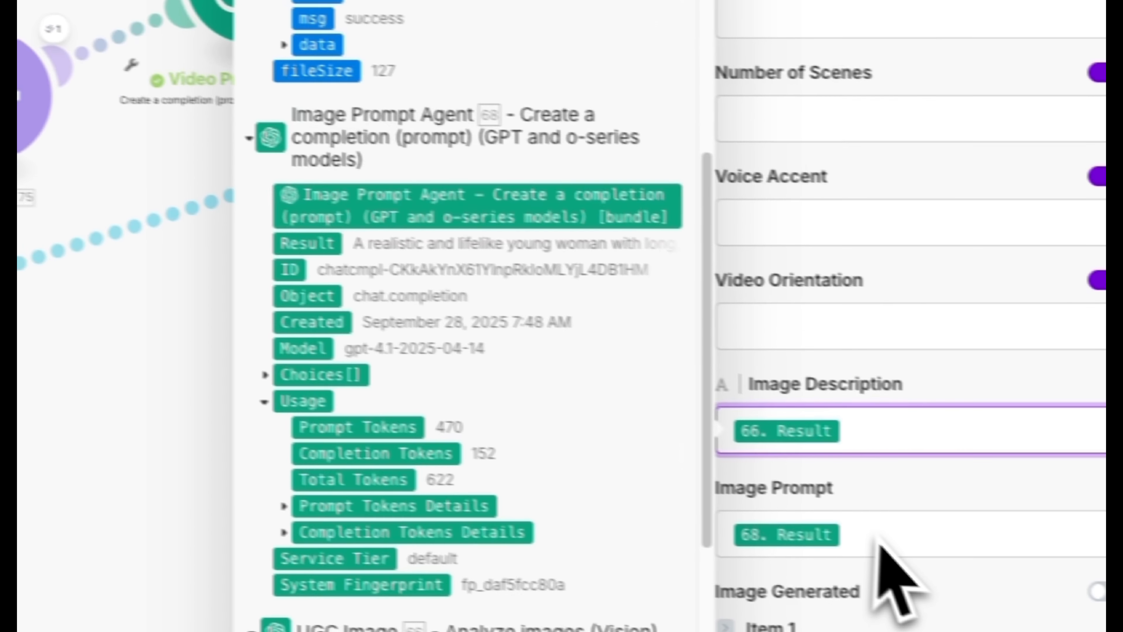
click(998, 562)
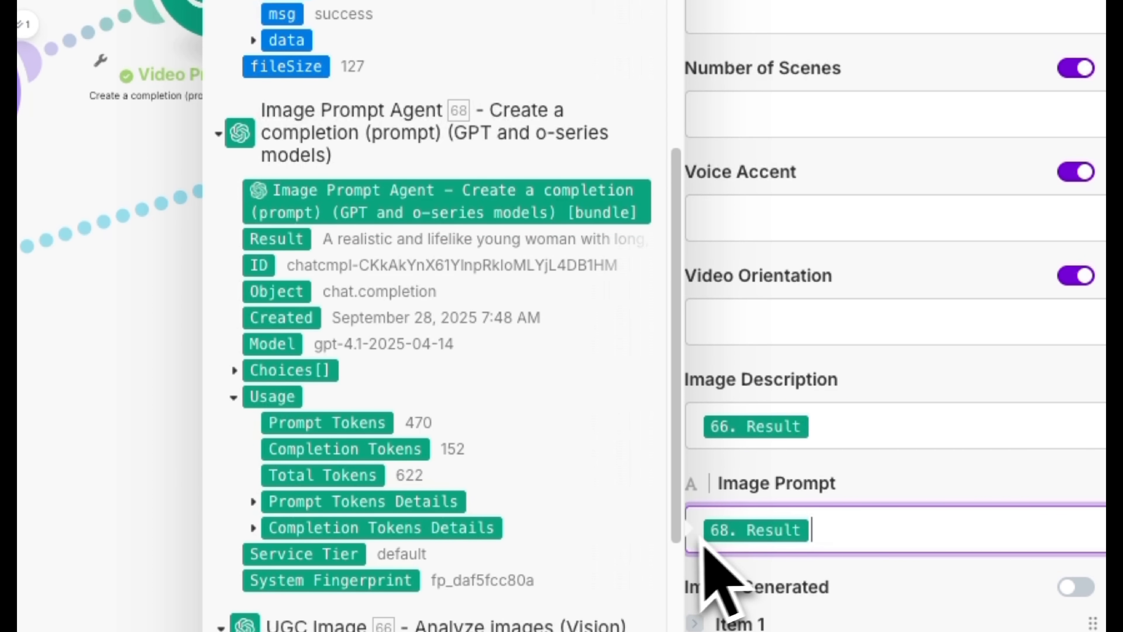
scroll(433, 276, up, 12)
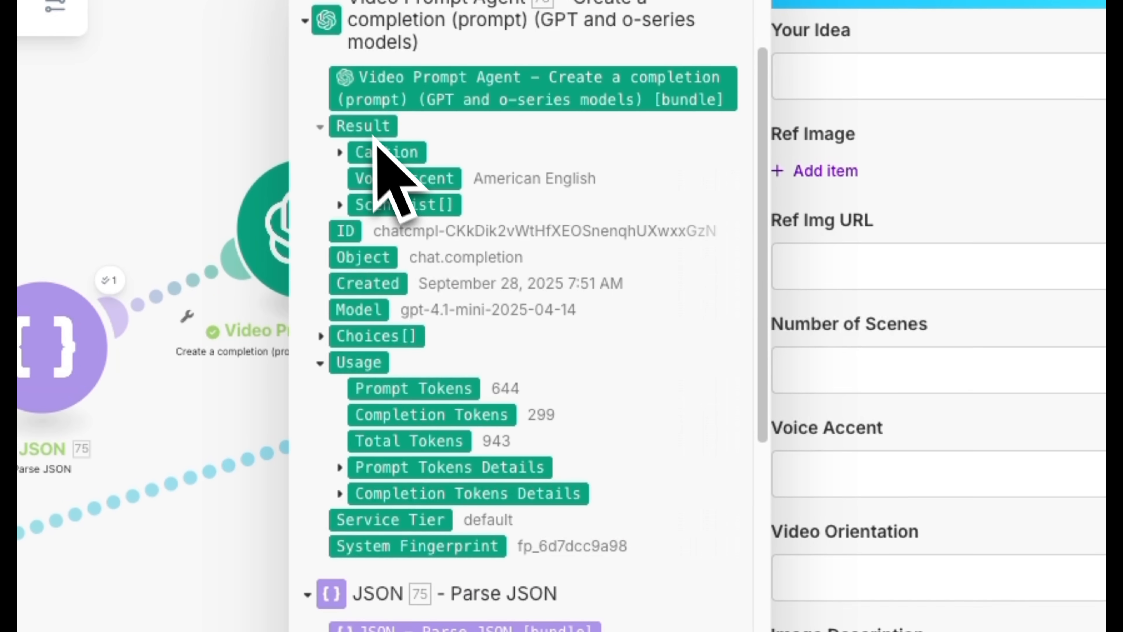
scroll(950, 504, down, 5)
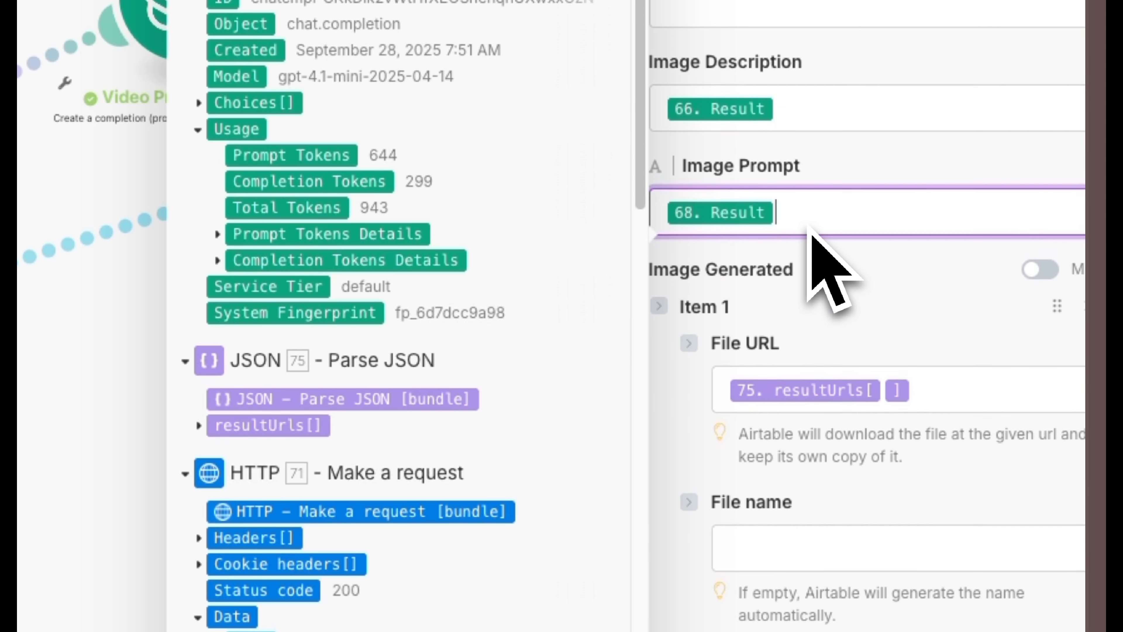
- Check the Image Generated File URL mapping against the resultUrls array in the JSON module's output
scroll(840, 256, down, 2)
click(933, 315)
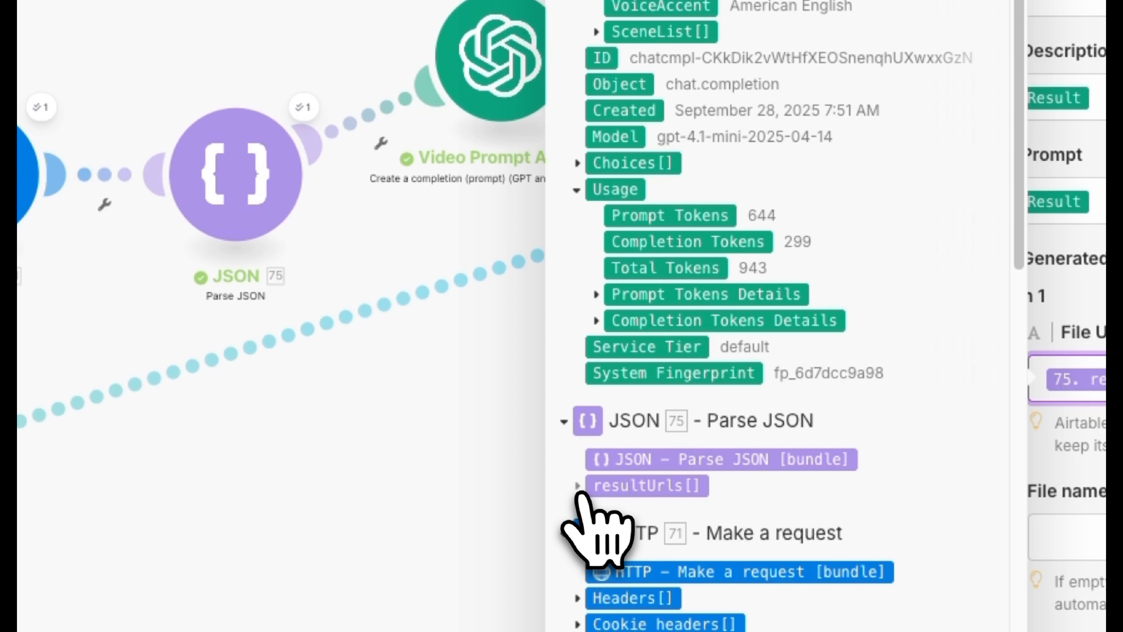
click(261, 425)
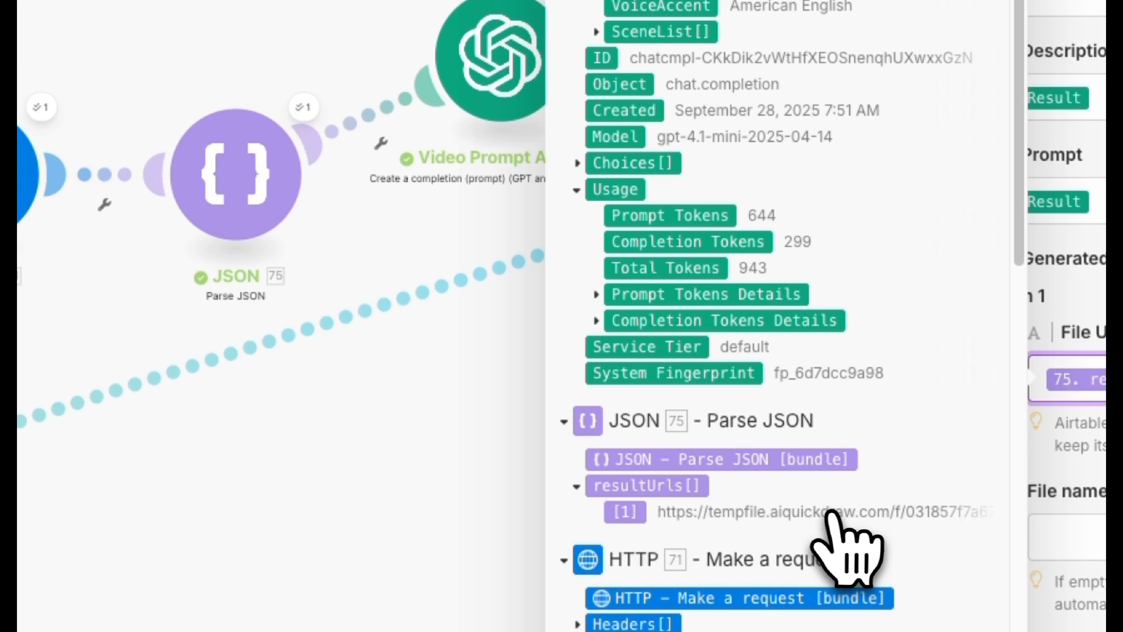
click(304, 107)
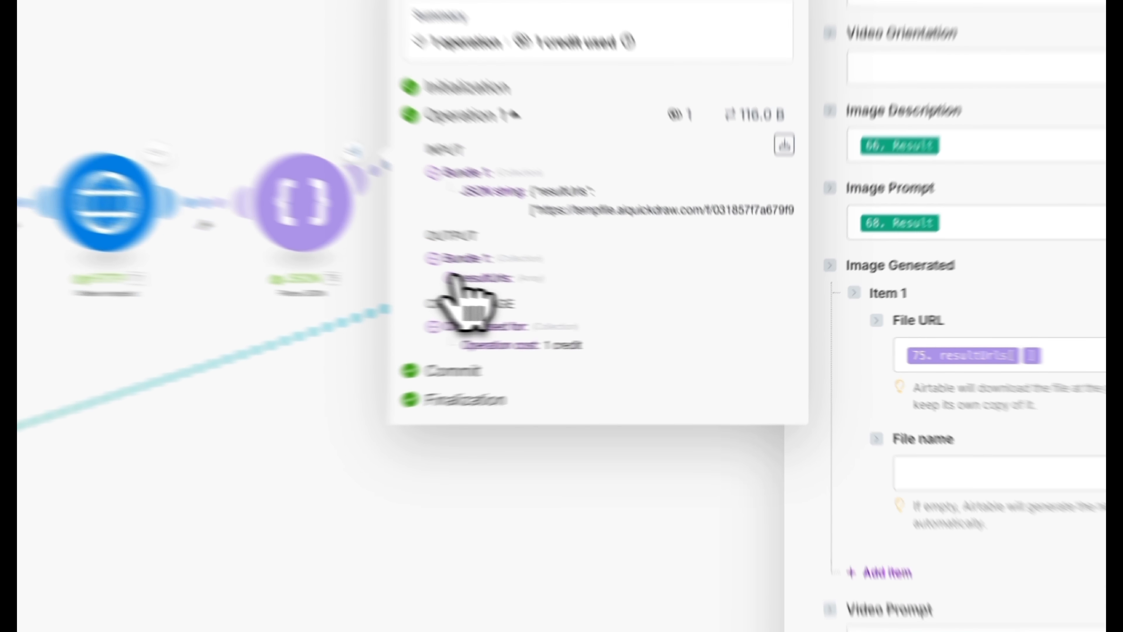
click(535, 291)
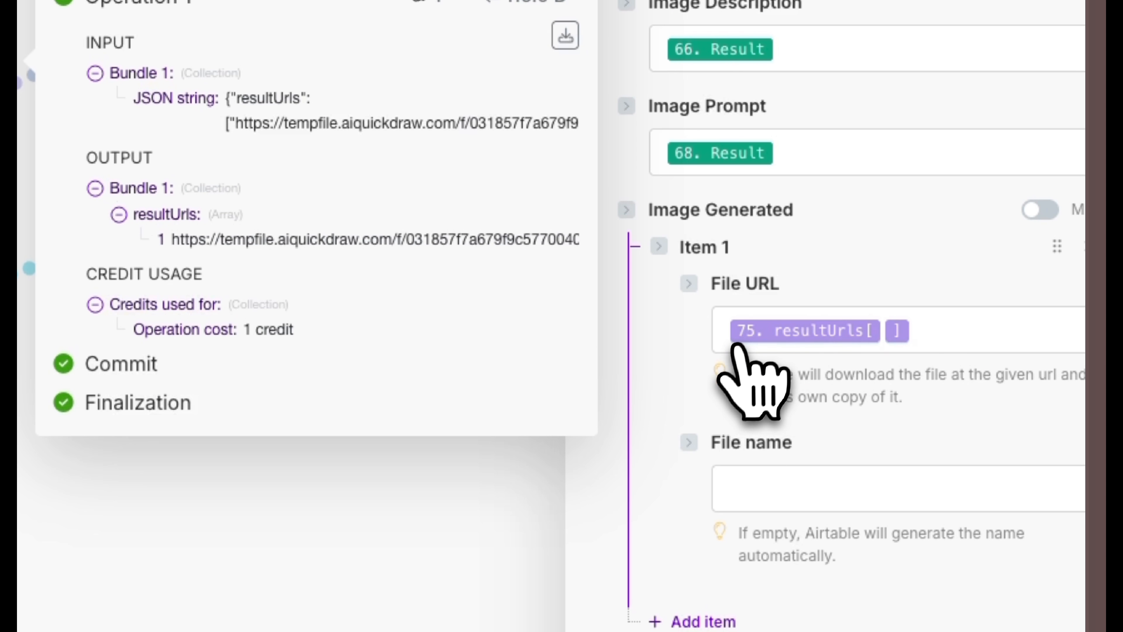
- Review the Video Prompt, Caption and Image Generated URL mappings in the Update Generated Image module
scroll(924, 385, down, 2)
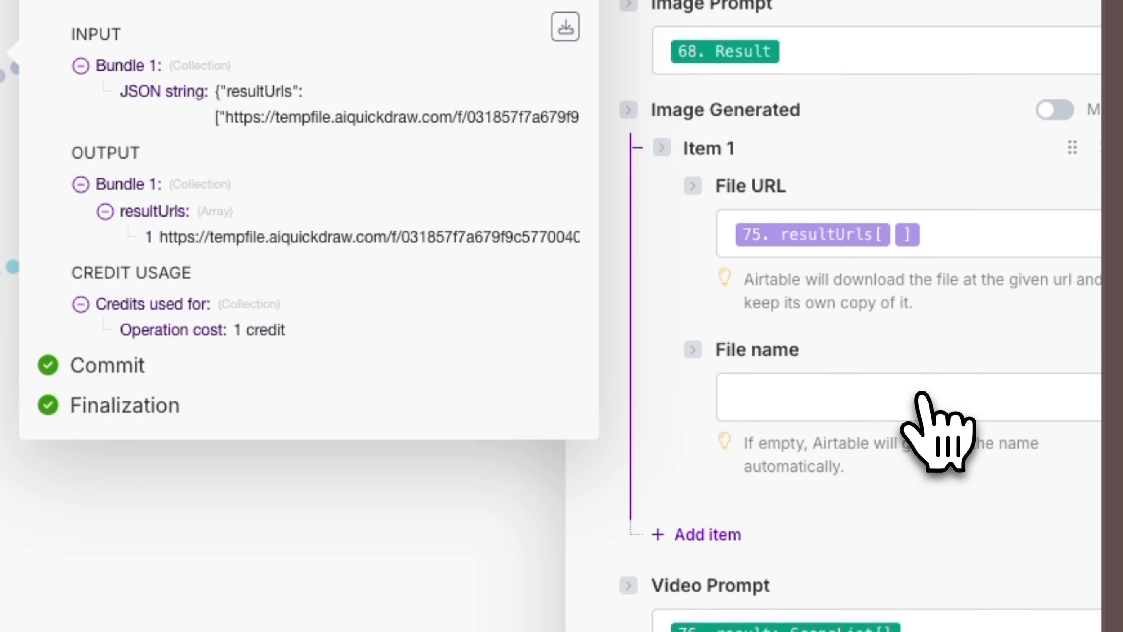
scroll(922, 395, down, 1)
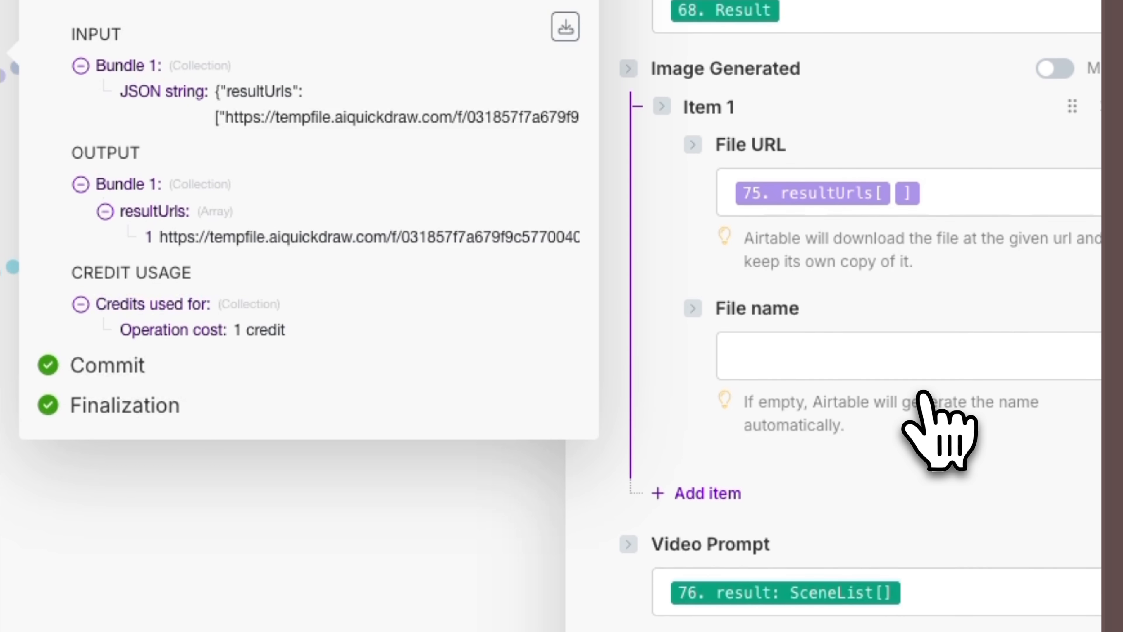
scroll(922, 393, down, 3)
scroll(923, 393, down, 8)
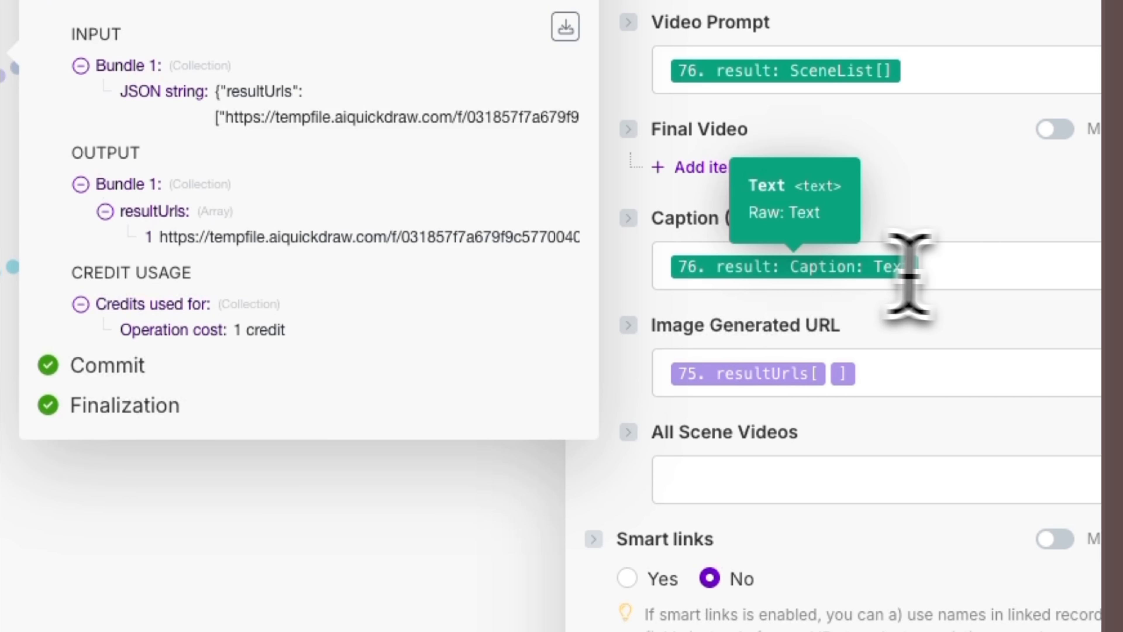
- Check the Caption mapping, close the JSON module's output, and save the Update Generated Image module
click(953, 273)
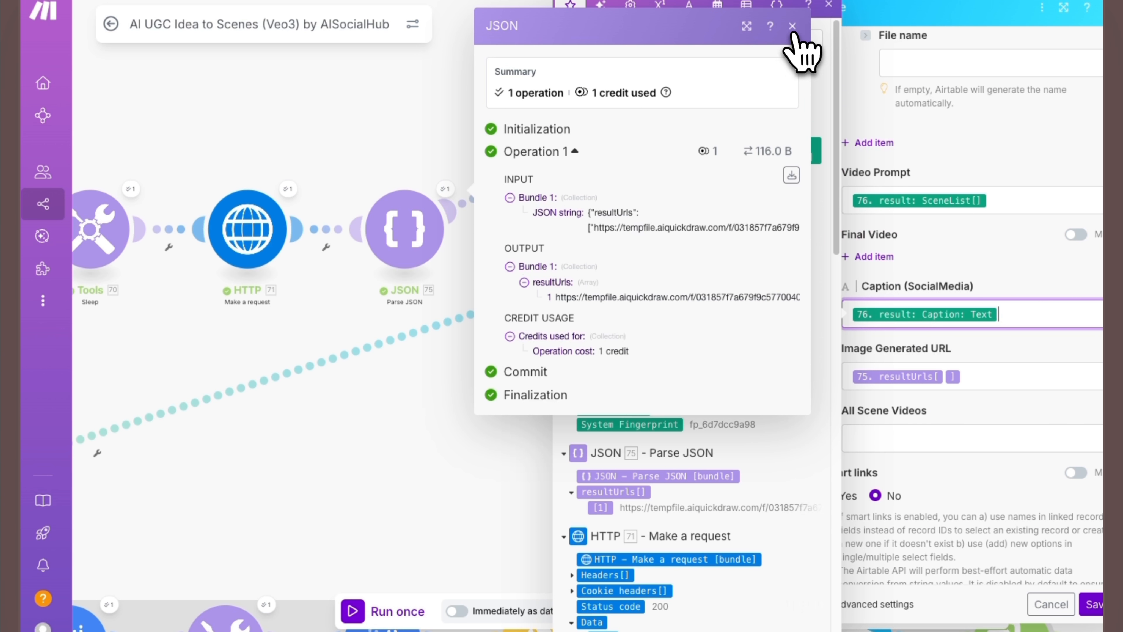
click(793, 27)
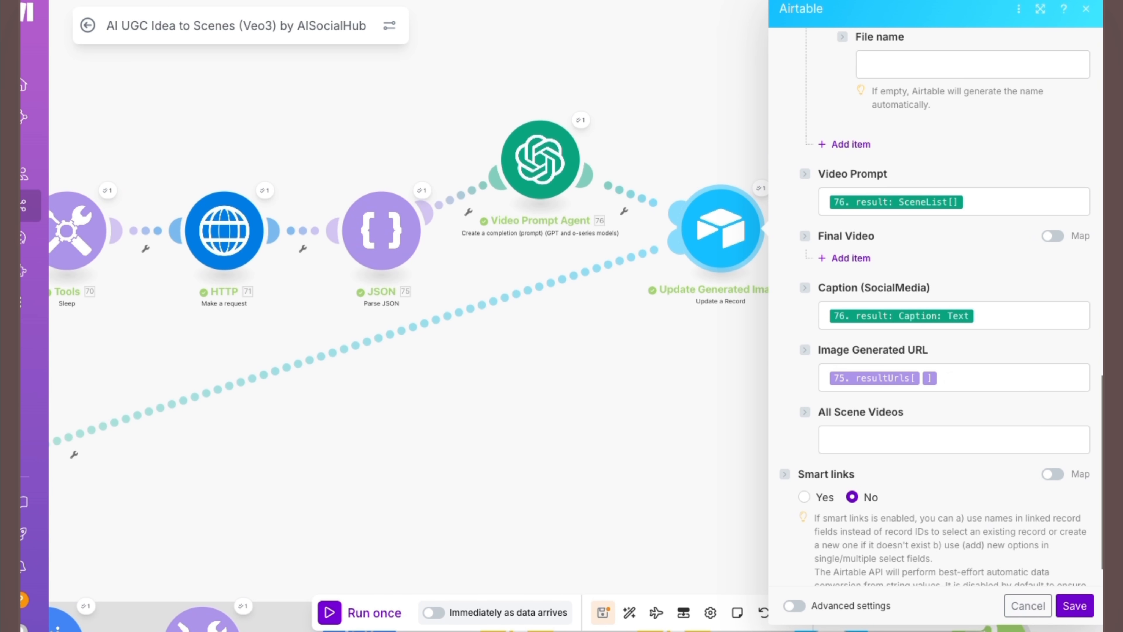
click(1075, 606)
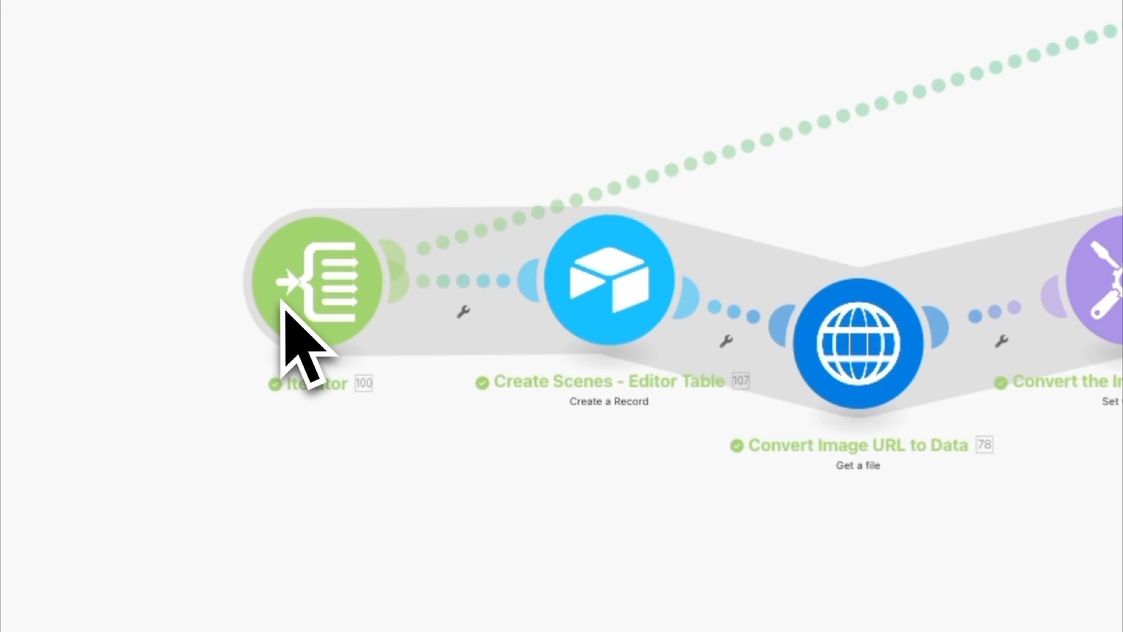
- Check the Iterator's SceneList array mapping against the Video Prompt Agent's result fields, and save the Iterator
click(294, 310)
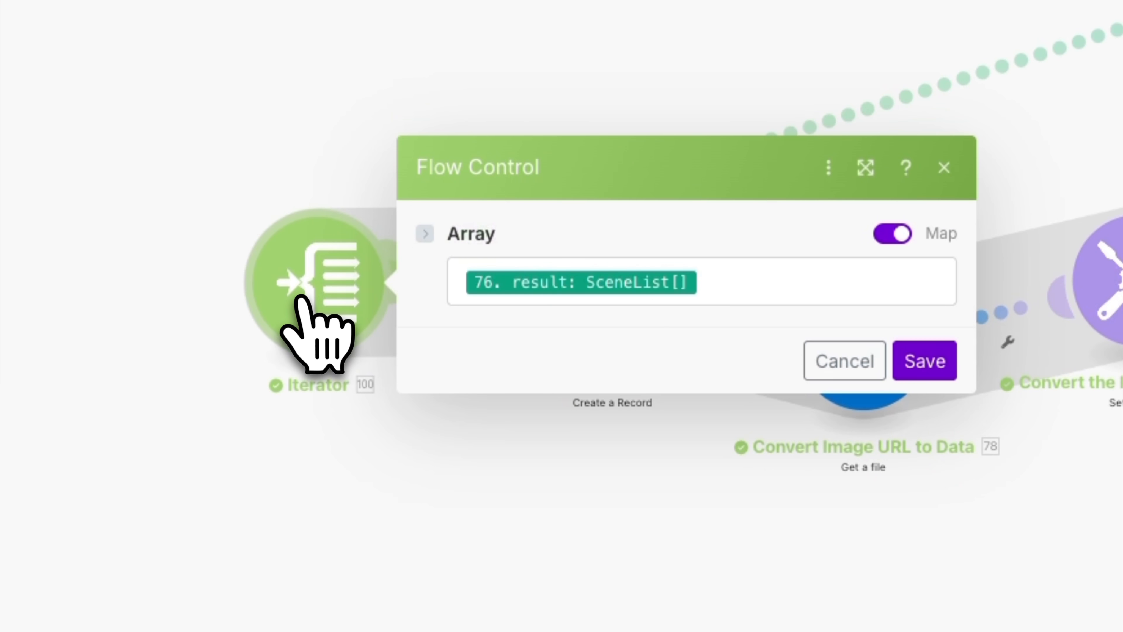
click(767, 289)
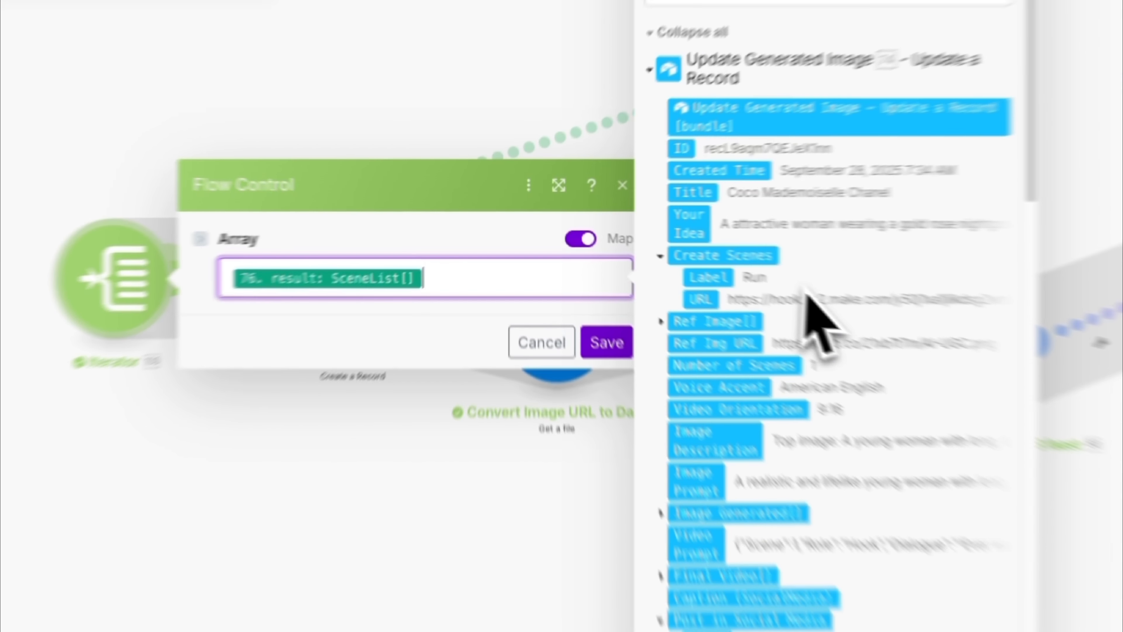
scroll(804, 294, down, 8)
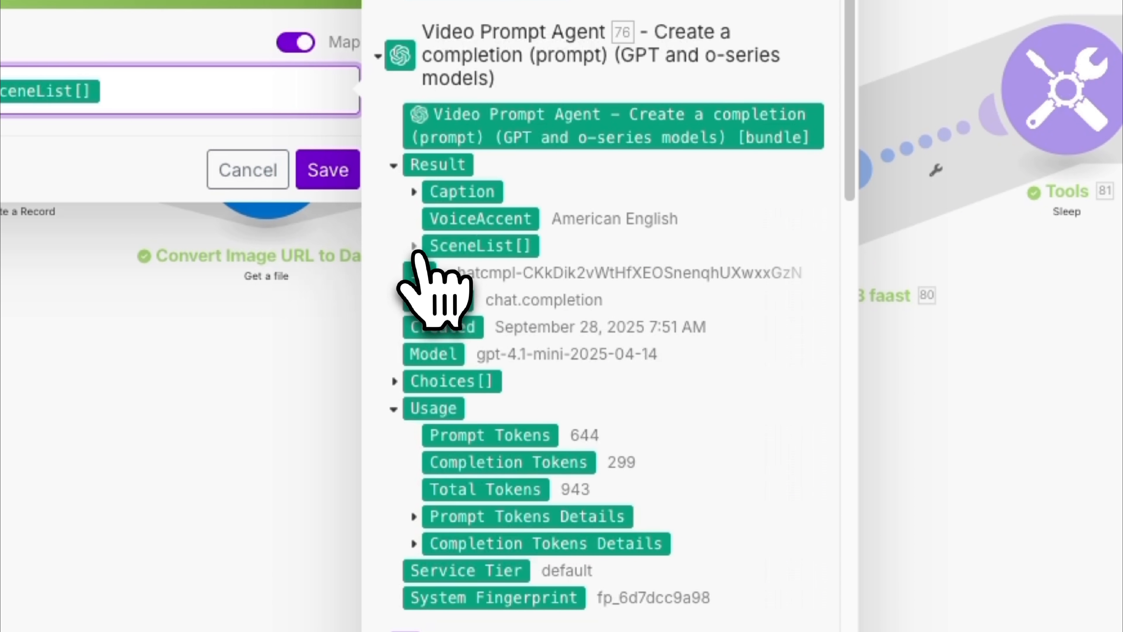
click(656, 347)
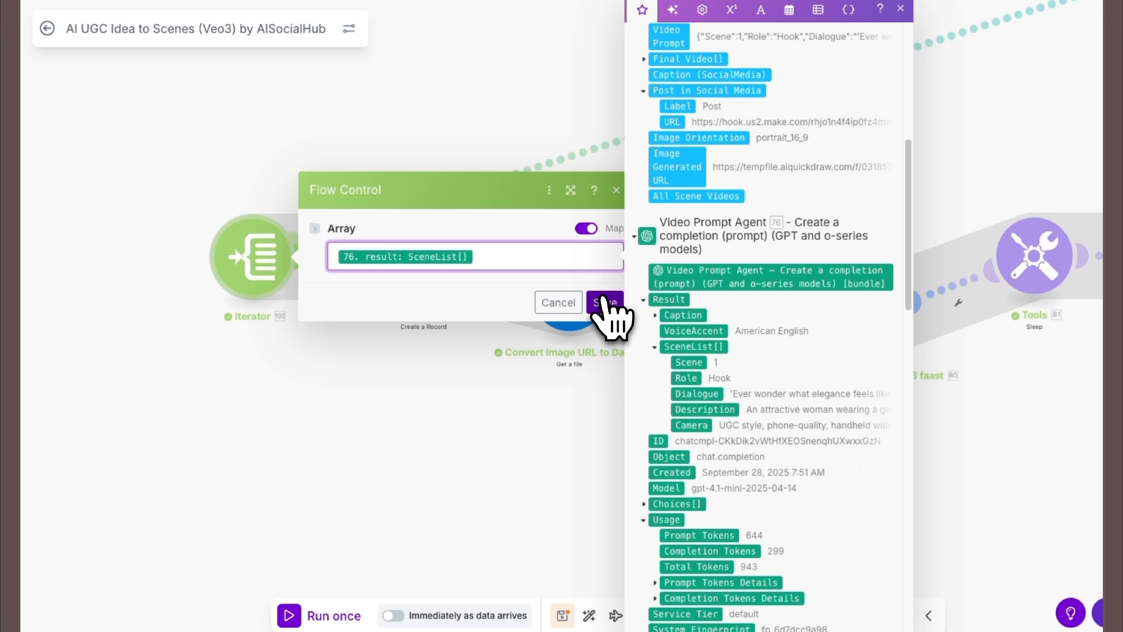
click(604, 304)
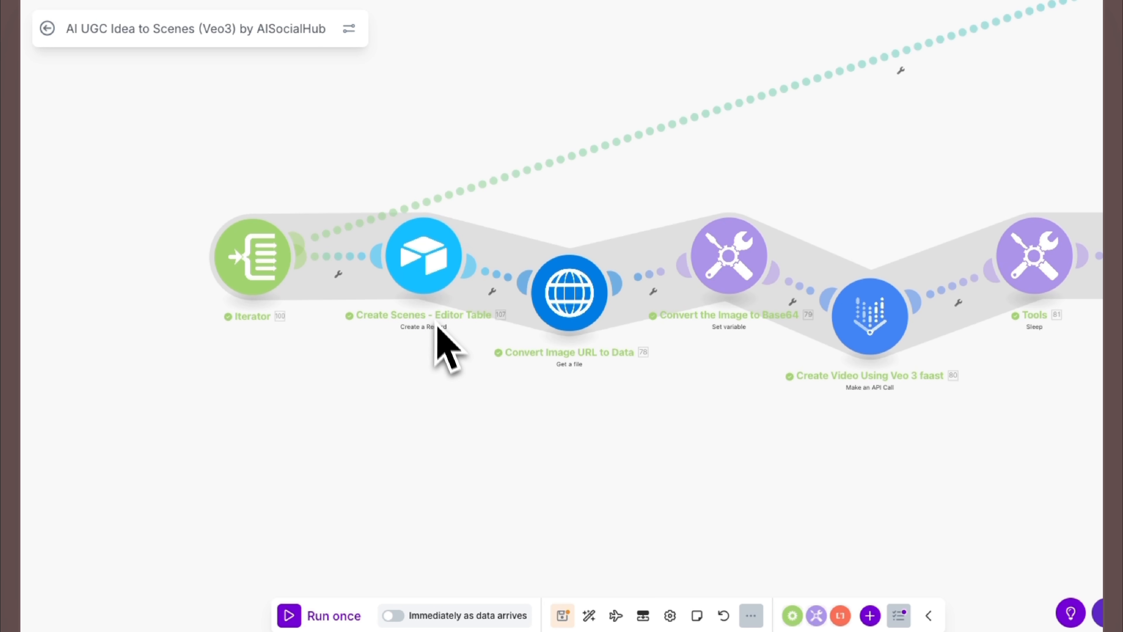
- Set Create Scenes - Editor Table to the AI UGC Machine Veo3 - AISocialHub Template connection and base, with the Scenes table
scroll(436, 327, up, 3)
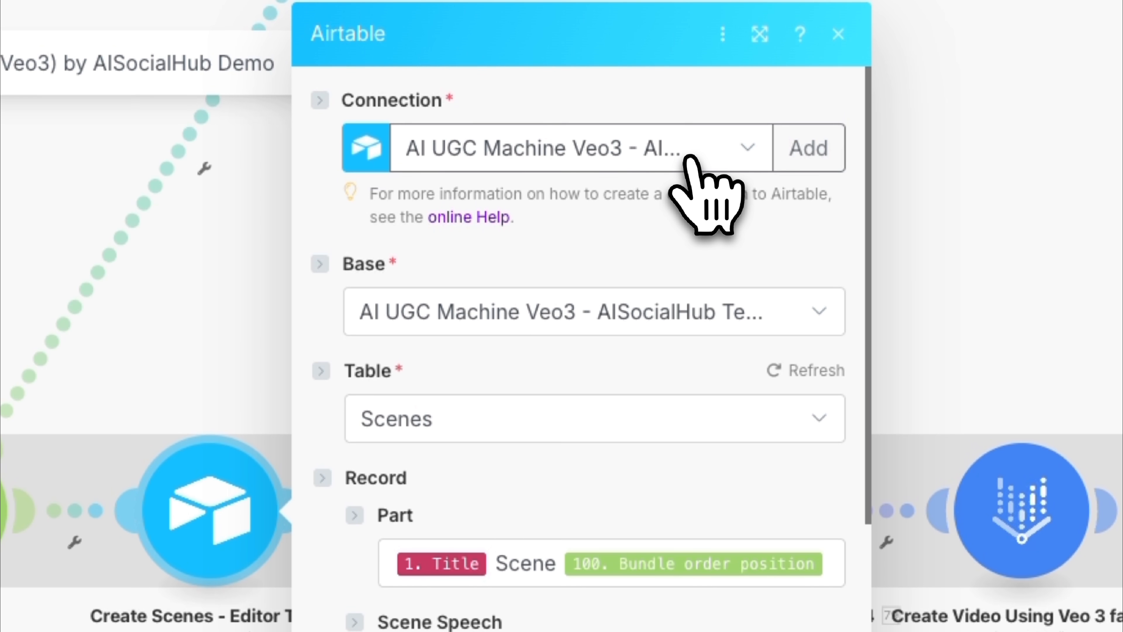
click(714, 177)
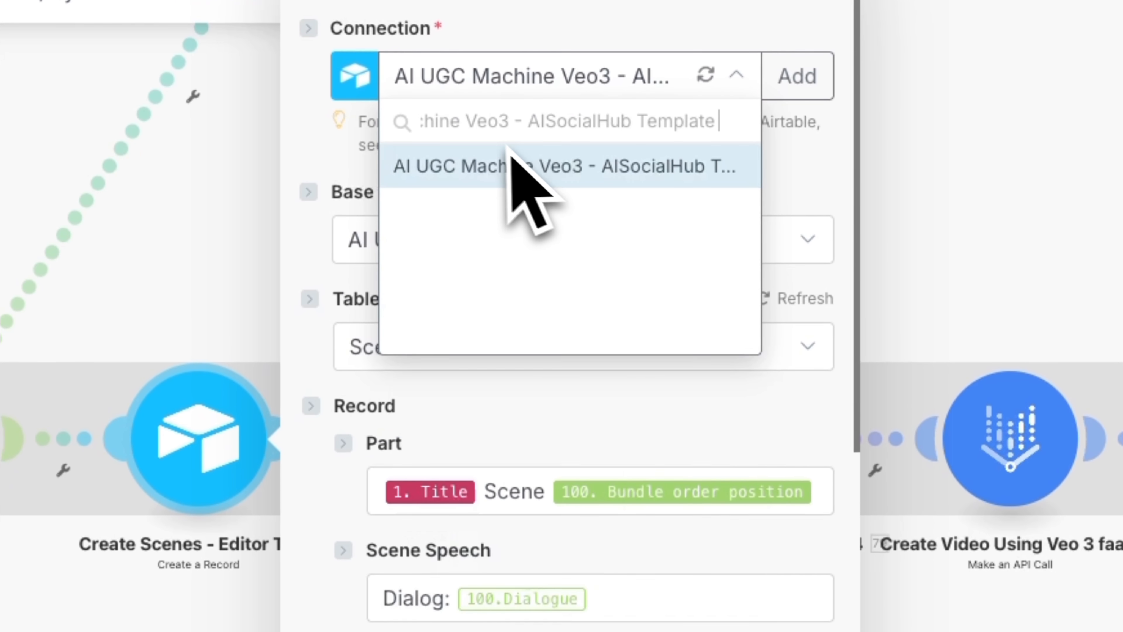
click(582, 166)
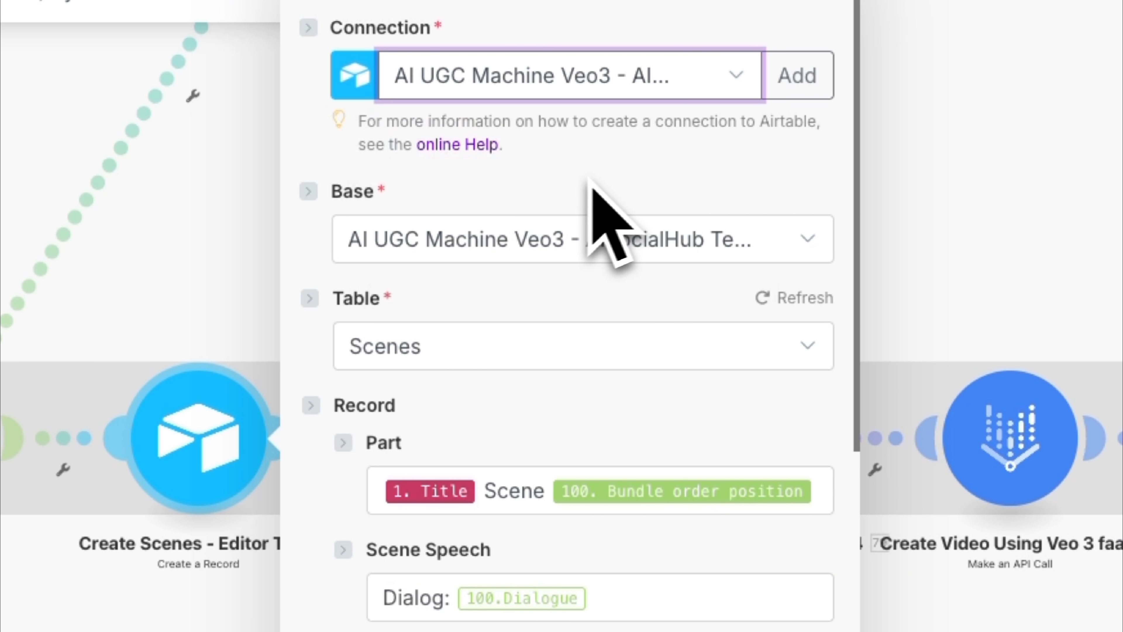
click(772, 241)
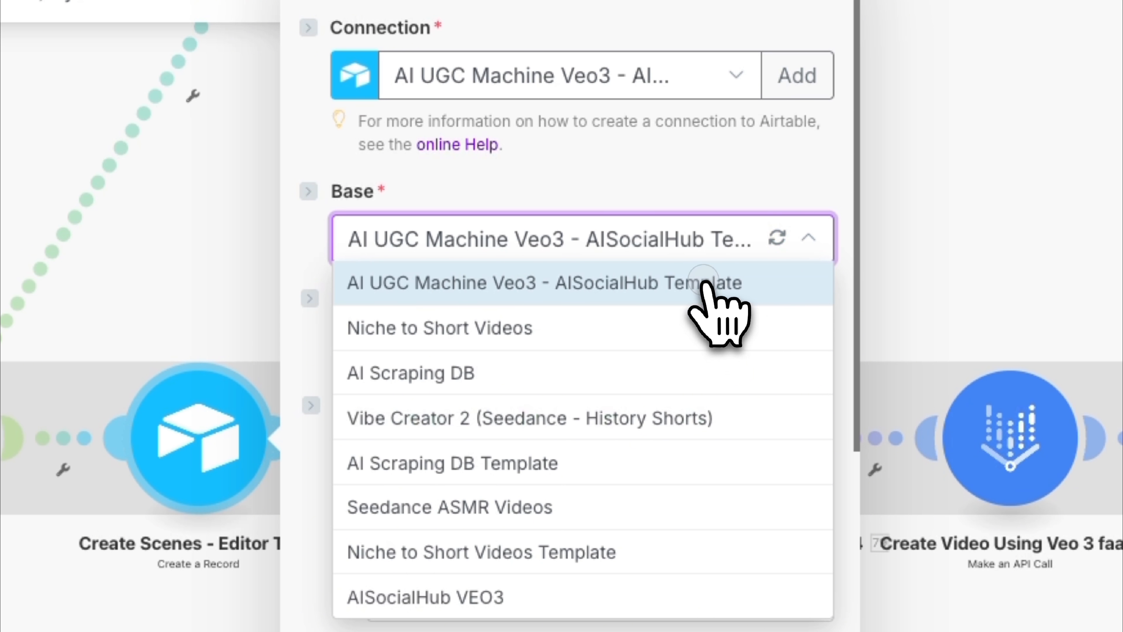
click(705, 285)
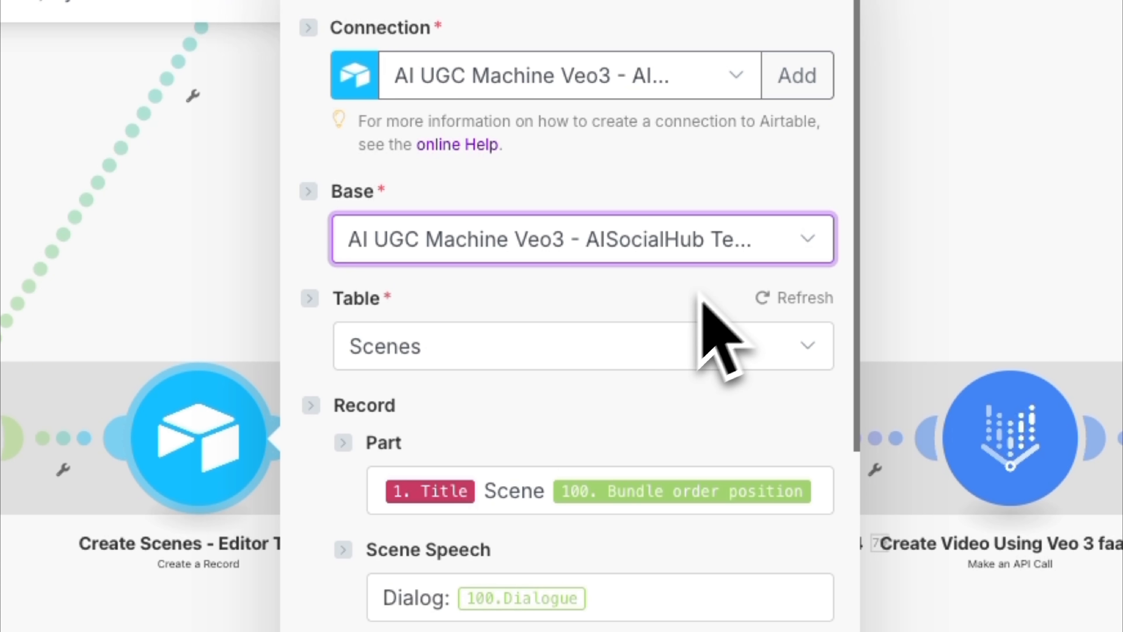
click(491, 350)
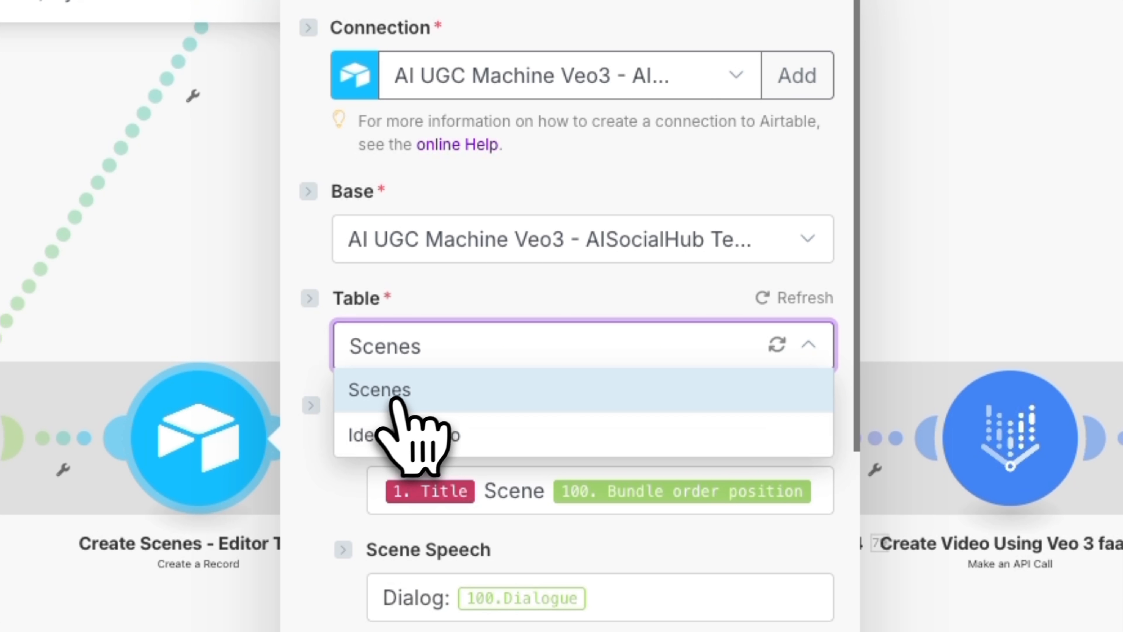
click(411, 392)
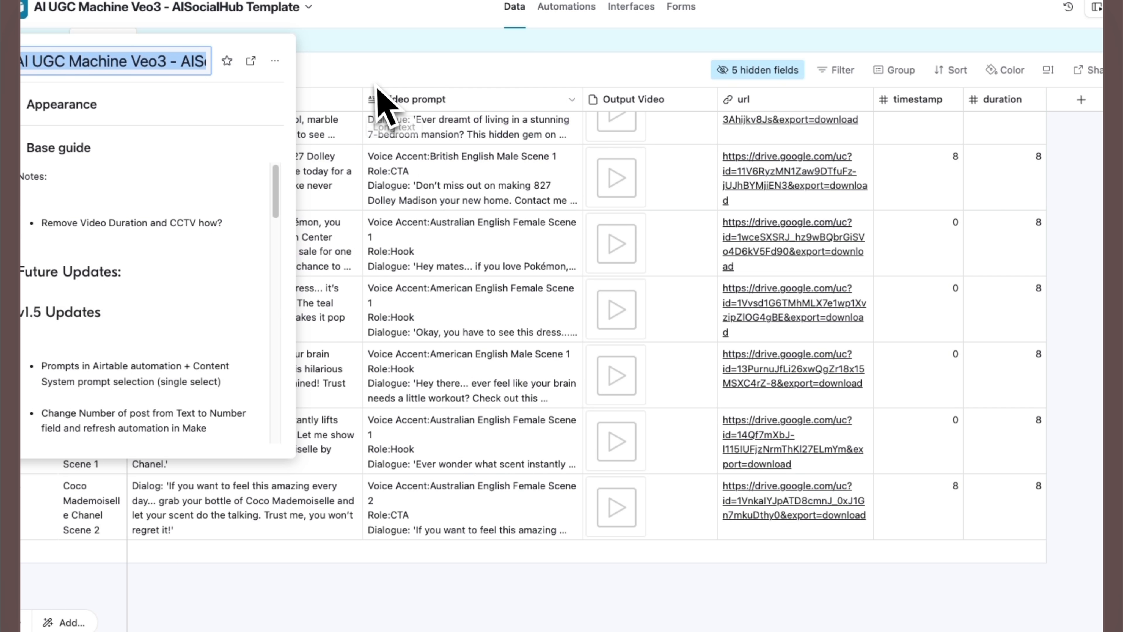
- In the Airtable base's Scenes table, inspect the field types of the Part and Scene Speech columns without changing them
click(380, 90)
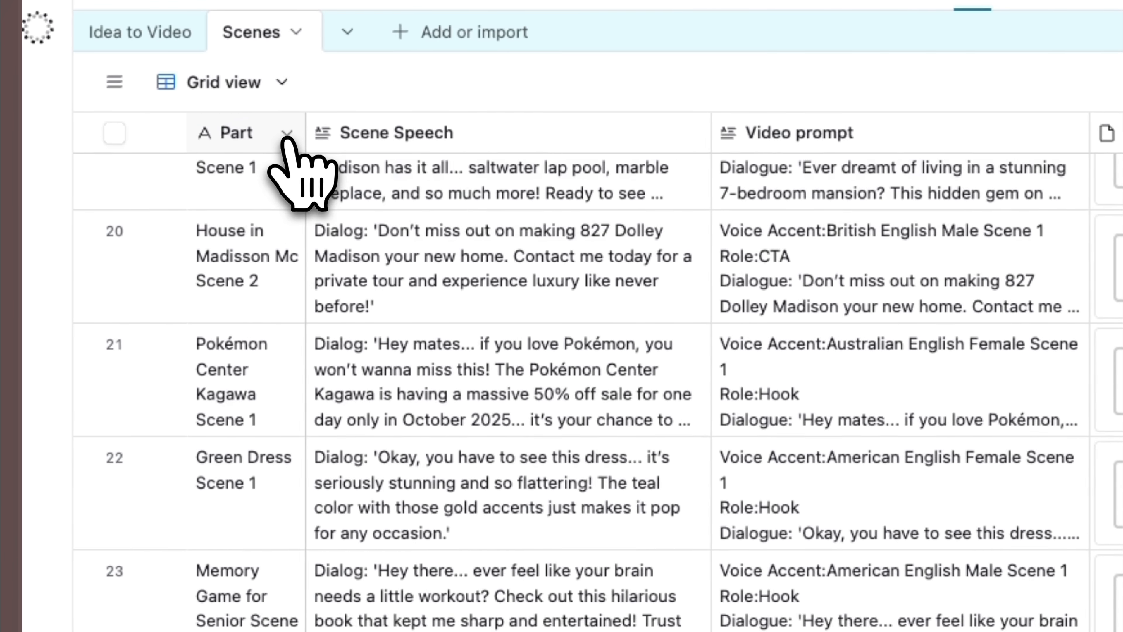
click(174, 100)
click(279, 188)
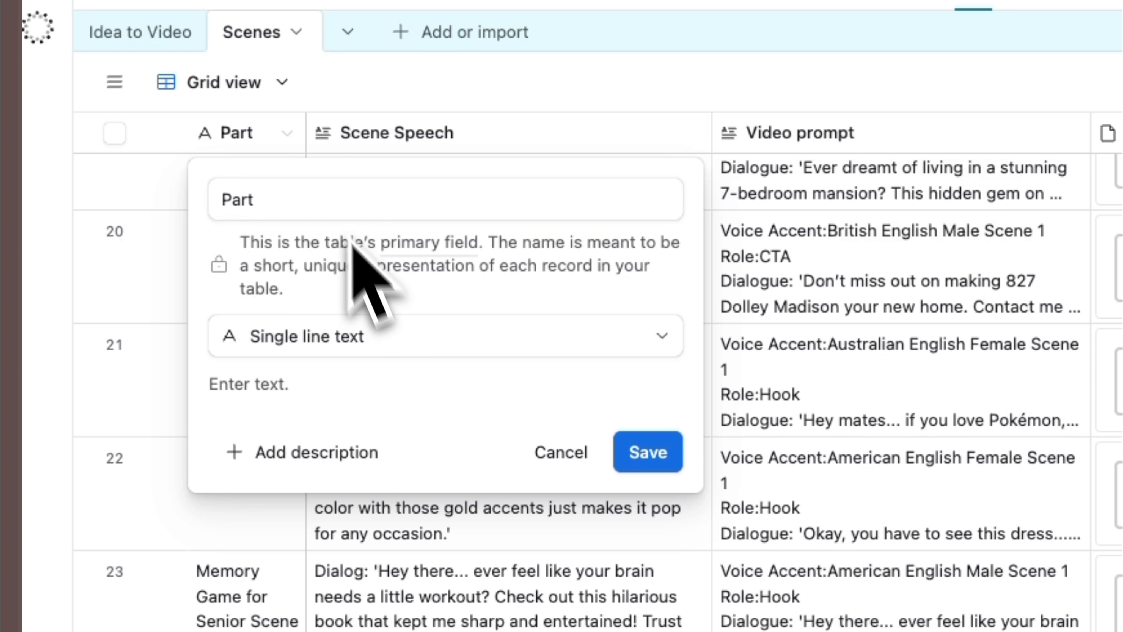
click(551, 469)
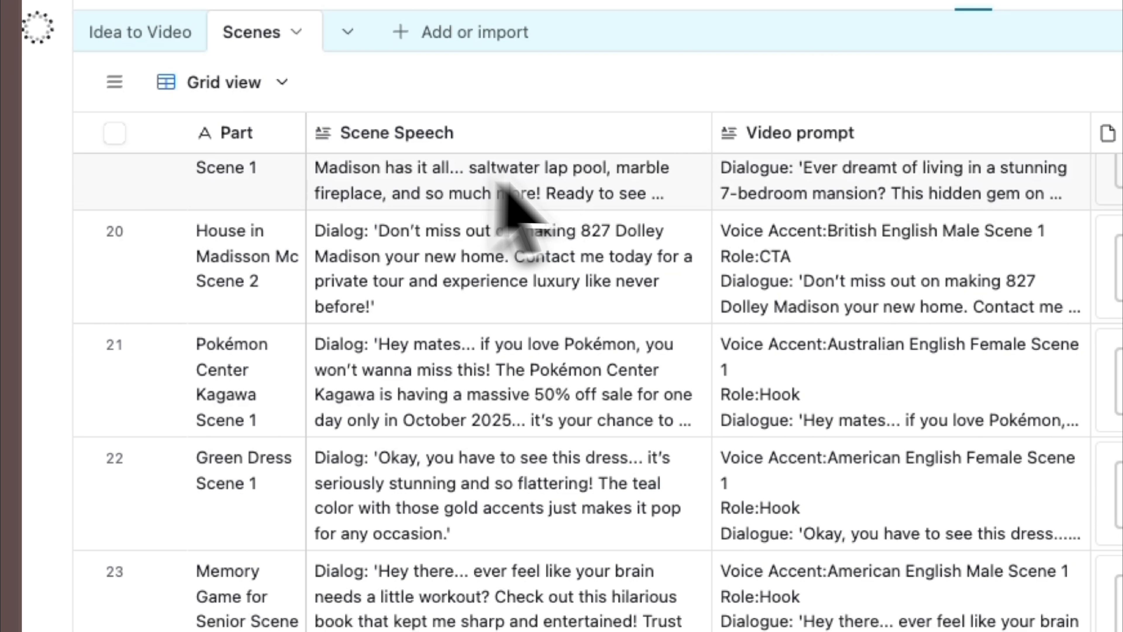
click(690, 134)
click(493, 193)
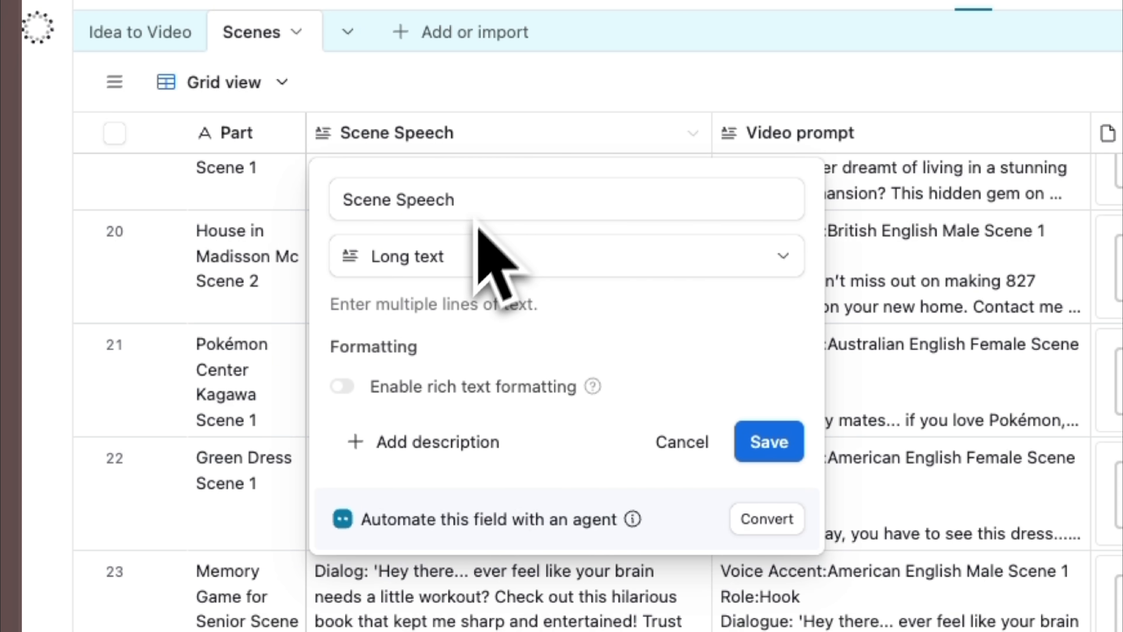
click(574, 100)
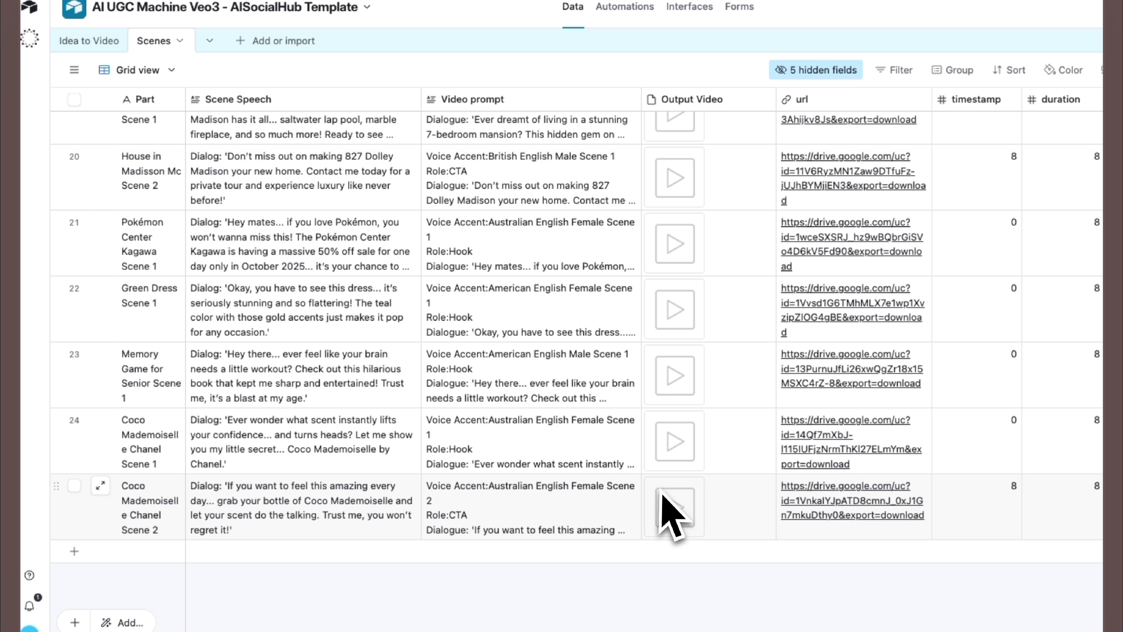
- Inspect the field types of the Output Video and url columns without changing them, and review the scene rows' links
scroll(756, 133, up, 1)
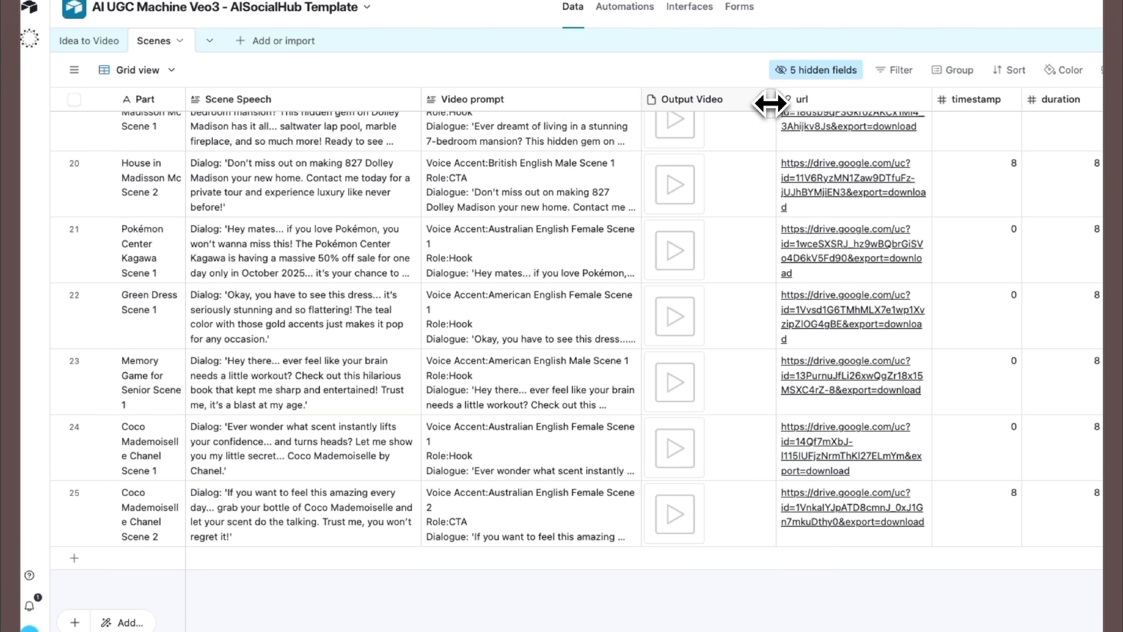
click(764, 99)
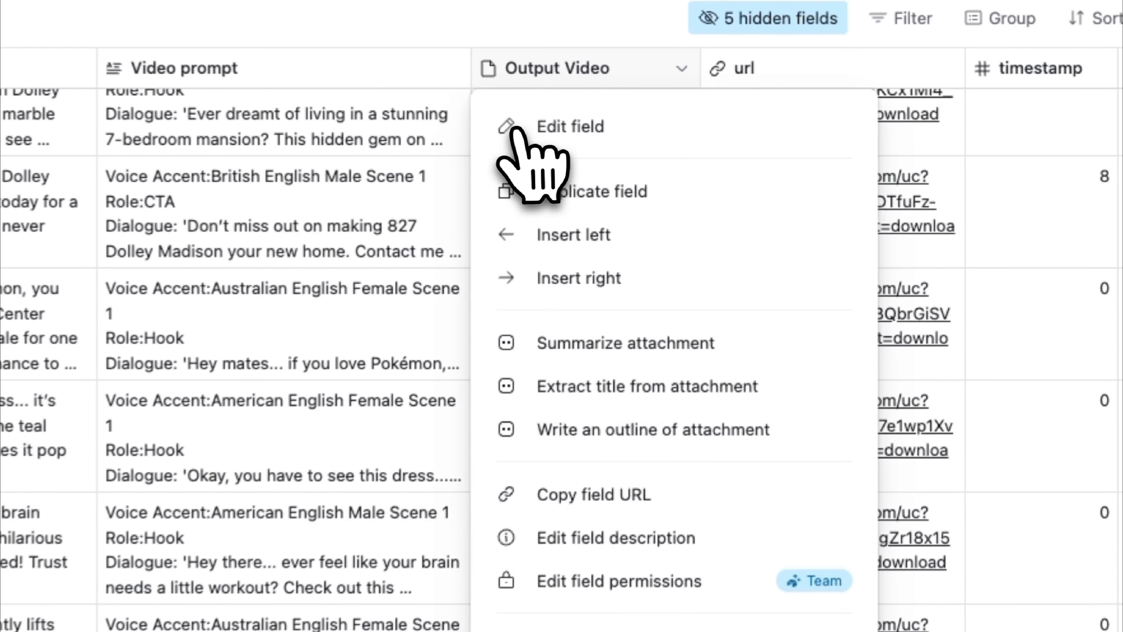
click(516, 128)
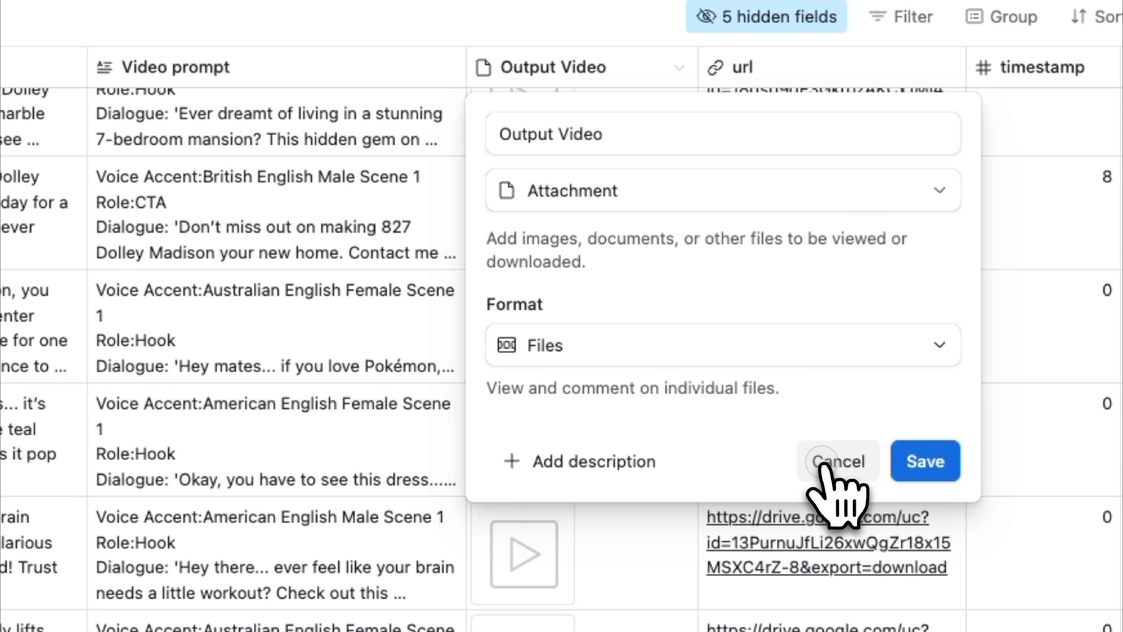
click(837, 462)
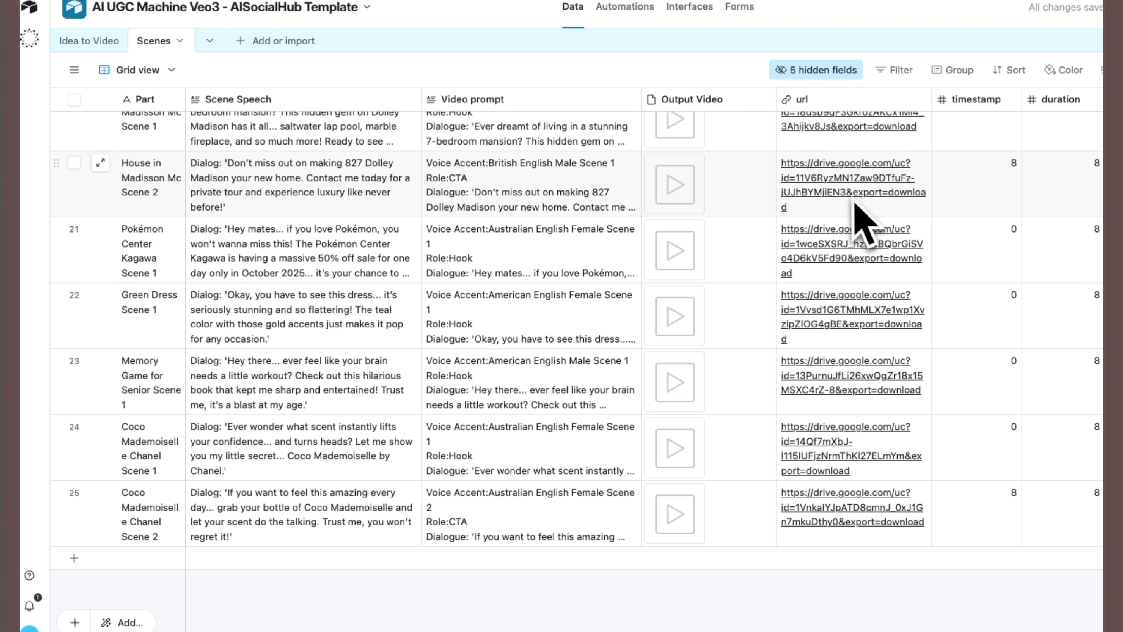
click(915, 102)
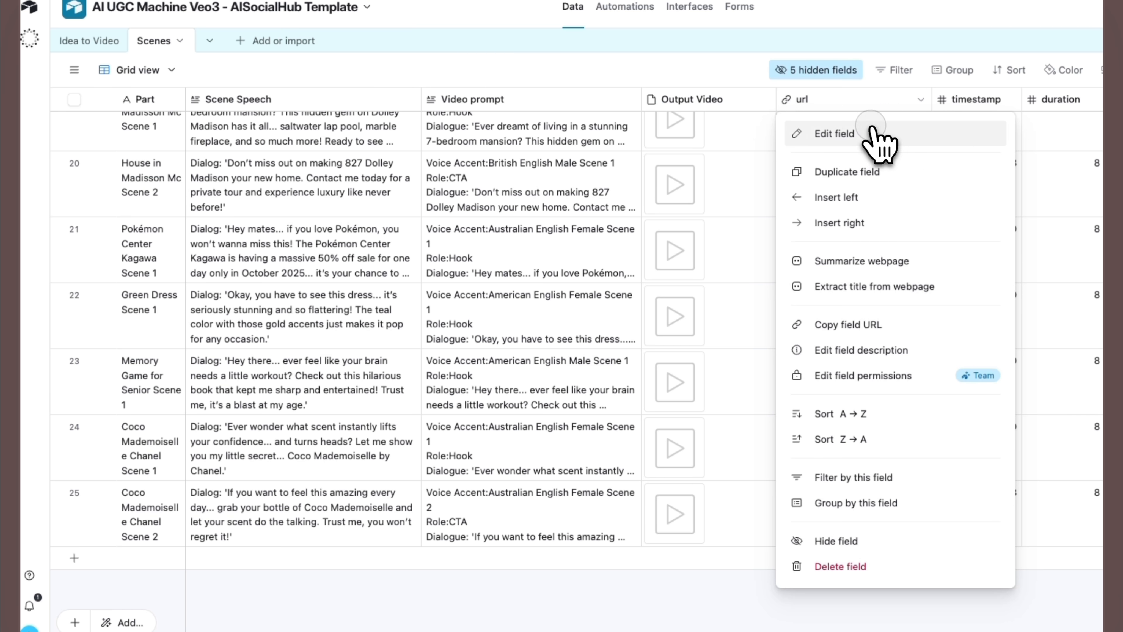
click(876, 138)
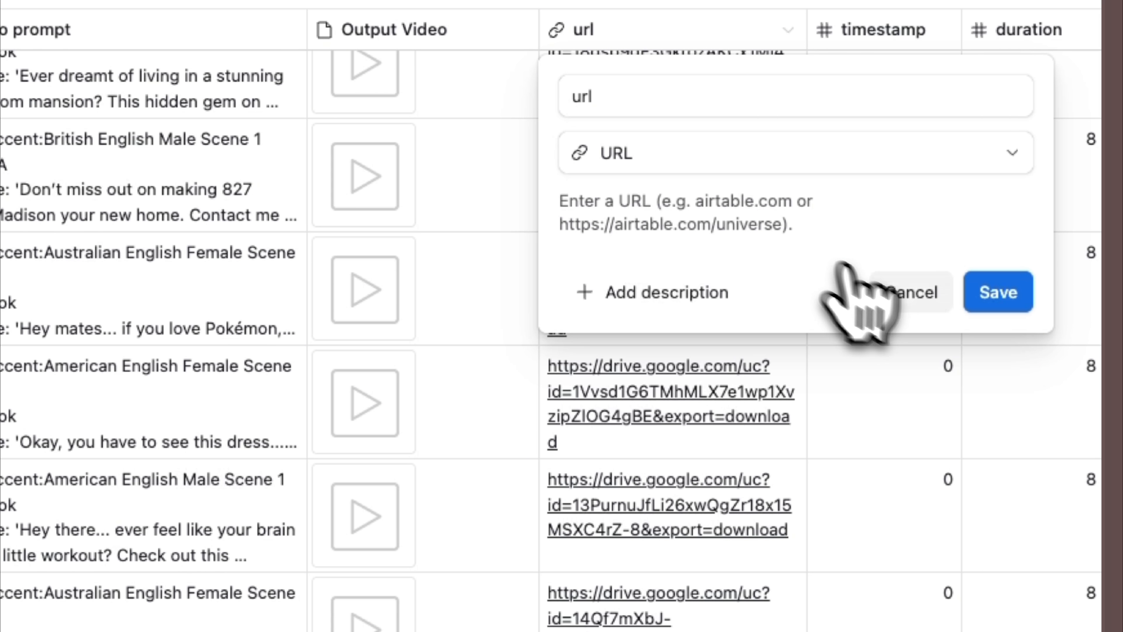
click(909, 301)
scroll(865, 376, down, 10)
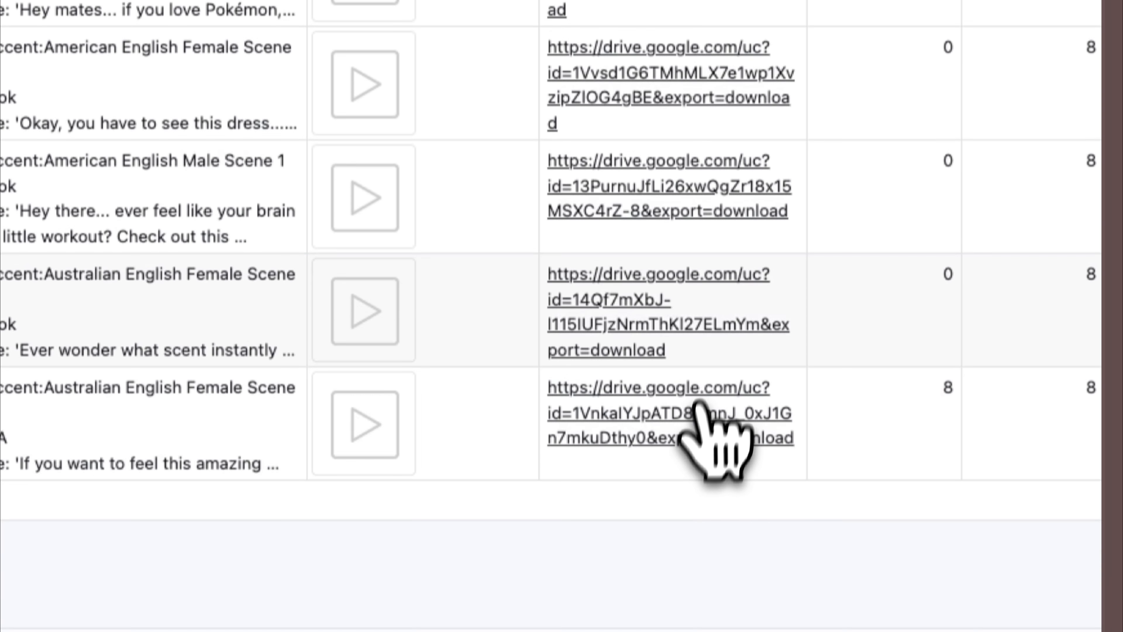
scroll(801, 401, up, 10)
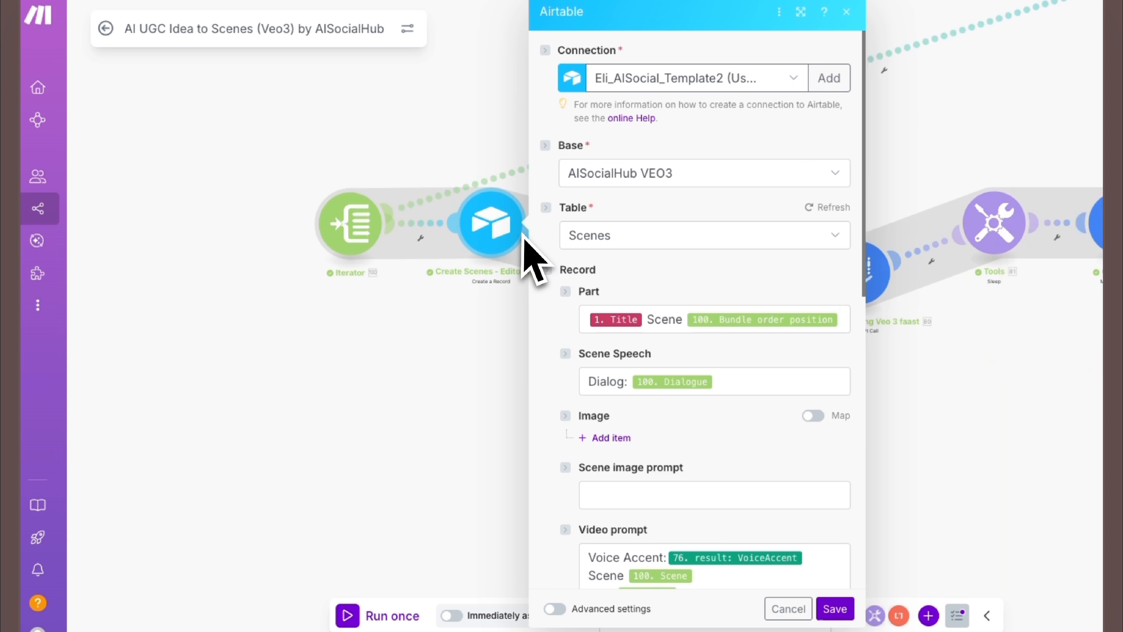
- In Make, check the Create Scenes module's Part mapping against the Webhooks Title and the Iterator's bundle order position
scroll(726, 201, down, 3)
scroll(742, 201, down, 2)
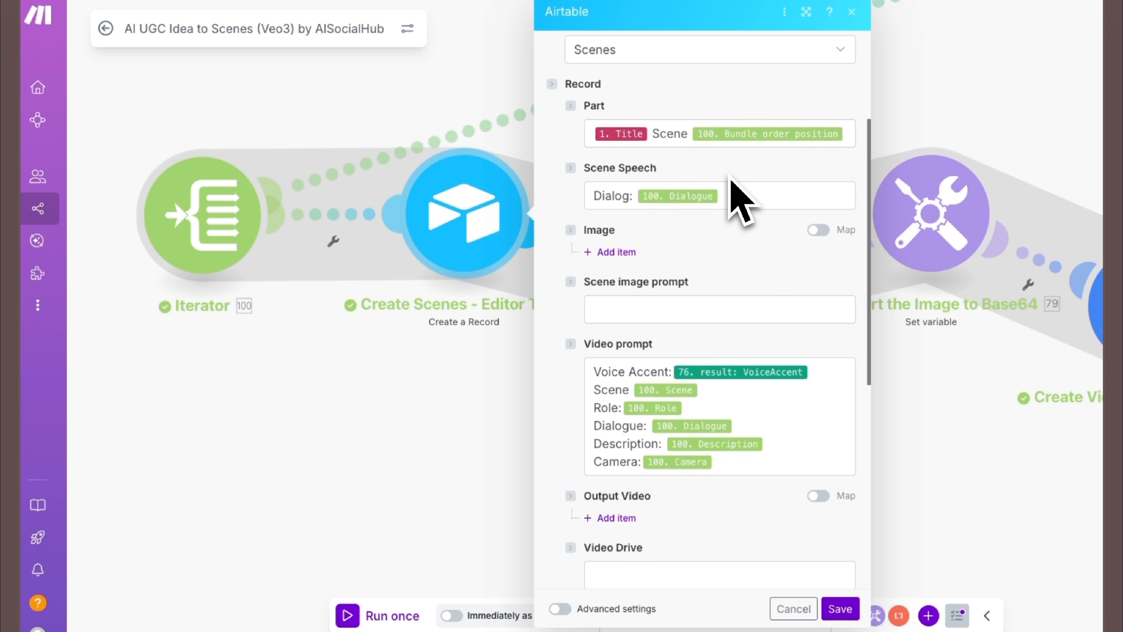
scroll(741, 201, down, 1)
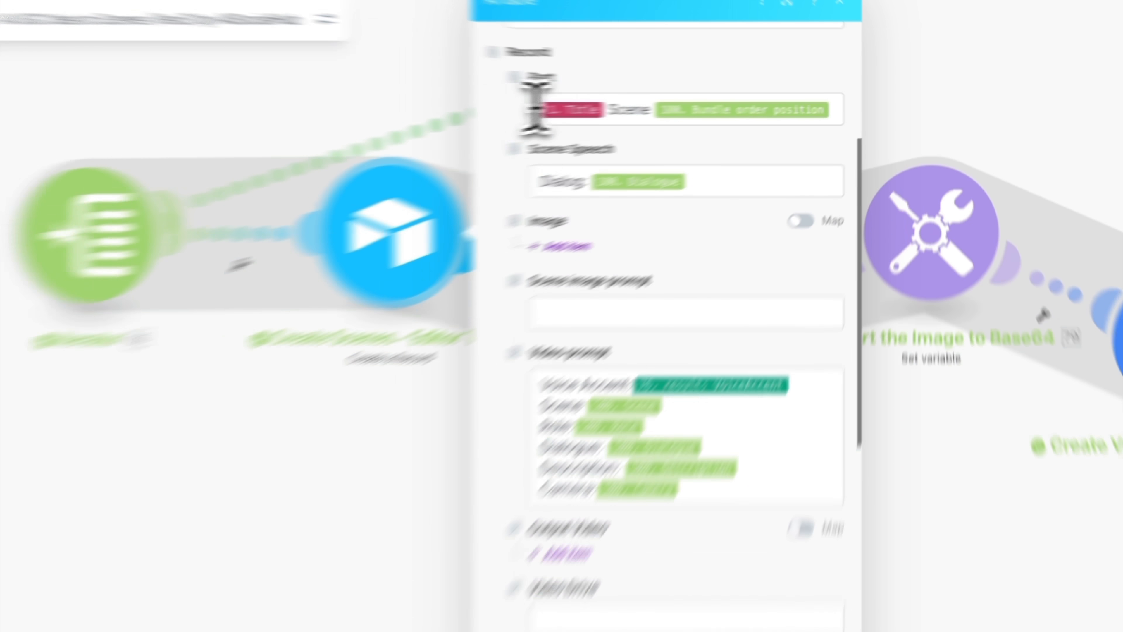
click(592, 108)
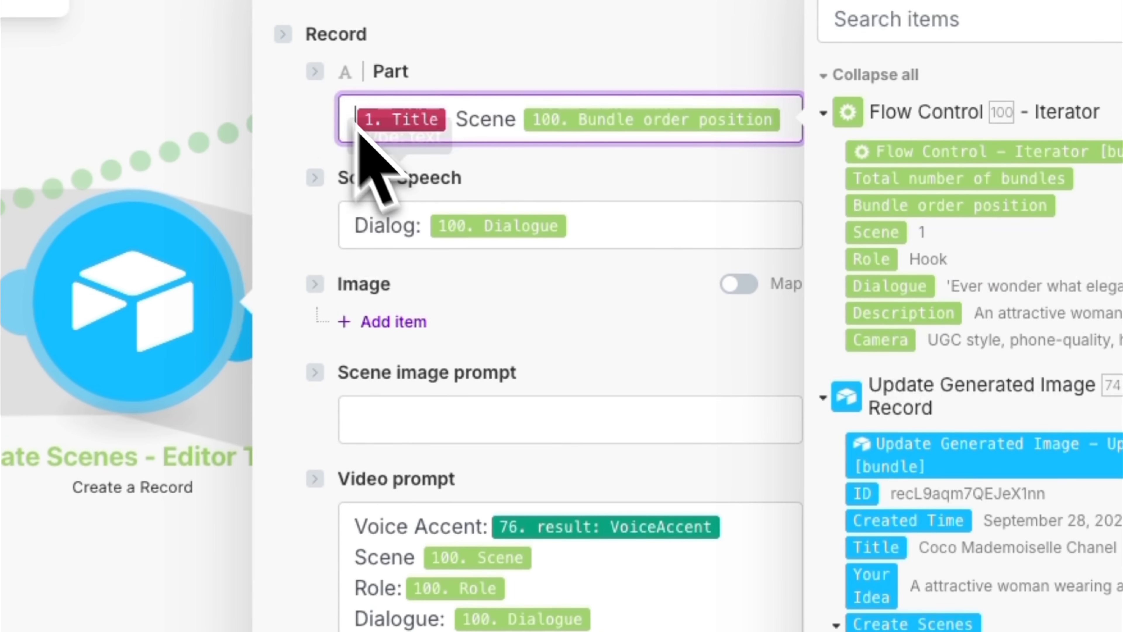
scroll(941, 335, down, 10)
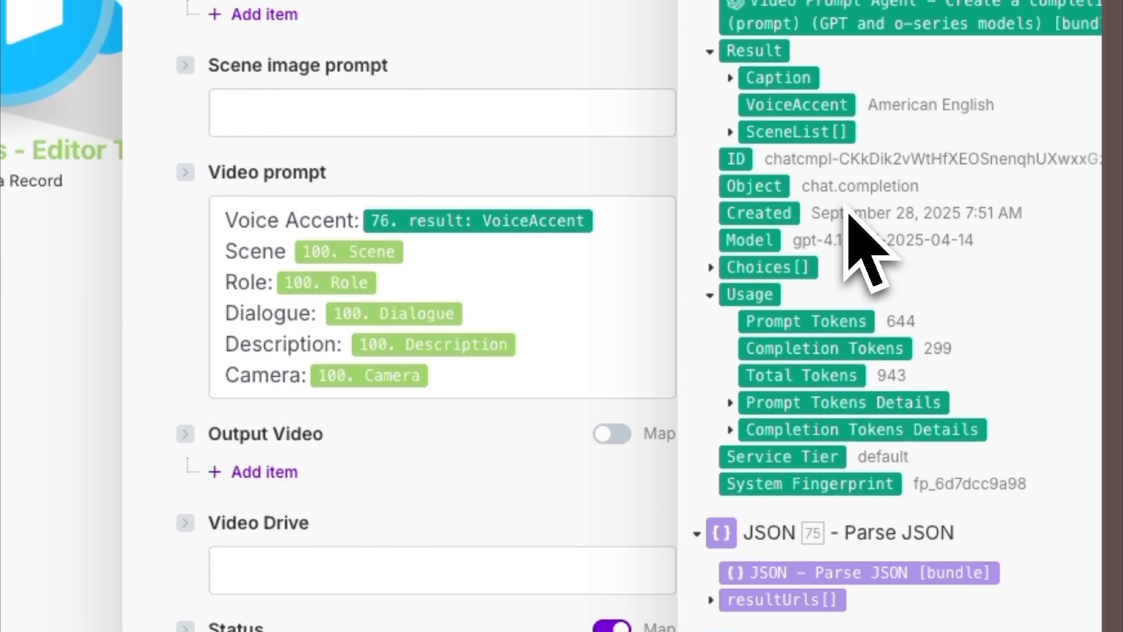
scroll(845, 203, down, 15)
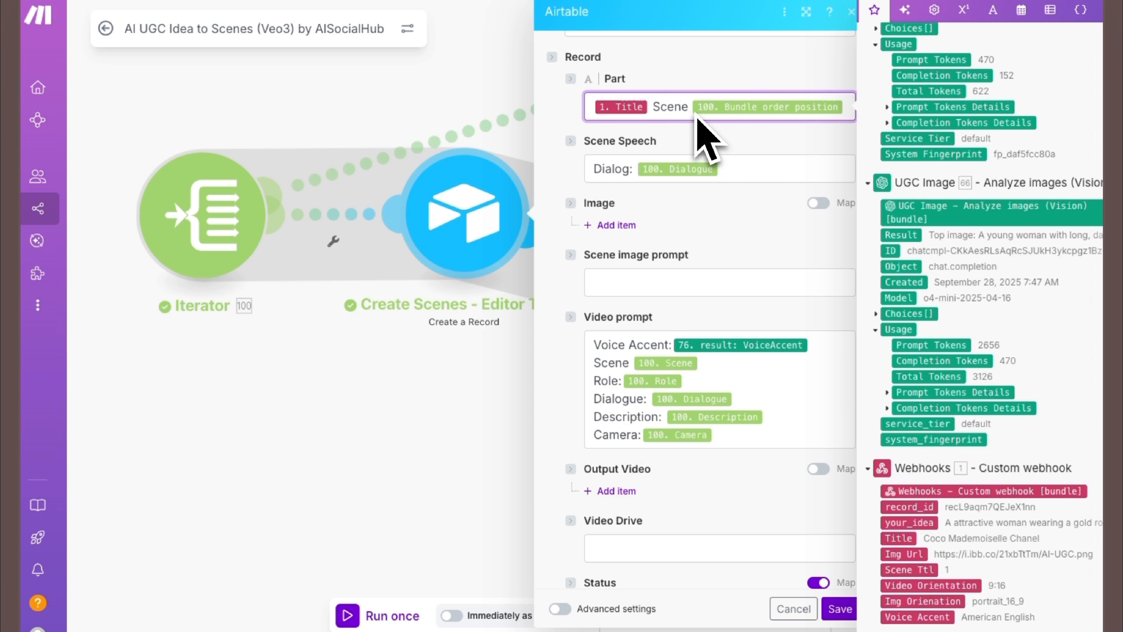
scroll(954, 314, up, 15)
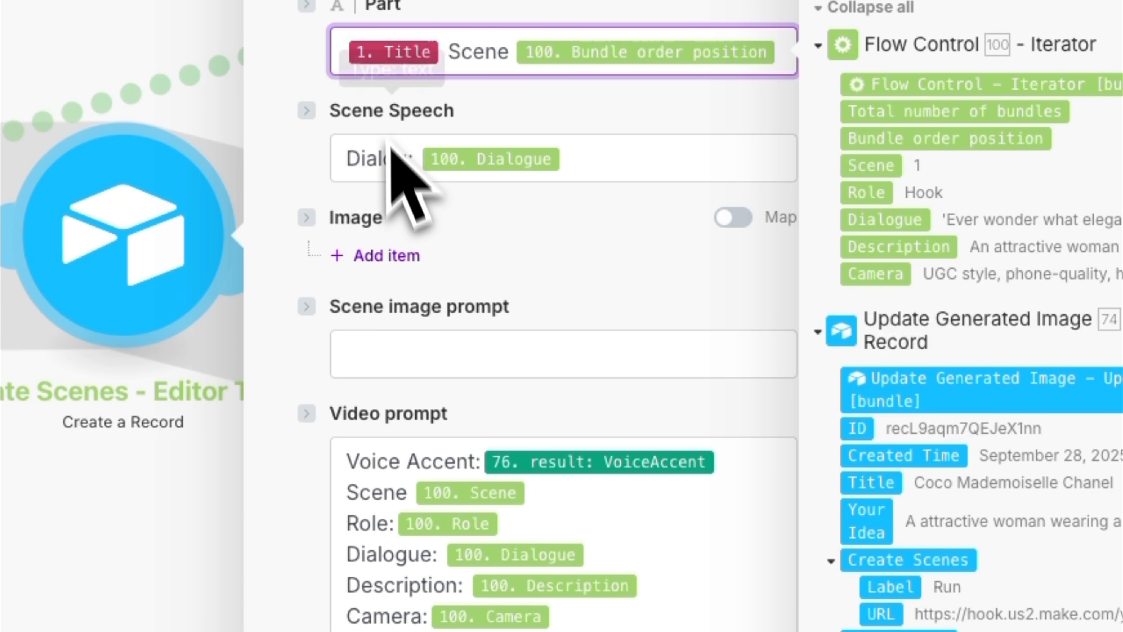
- Review the Create Scenes module's mappings from Scene Speech and Video prompt through timestamp and duration
click(415, 154)
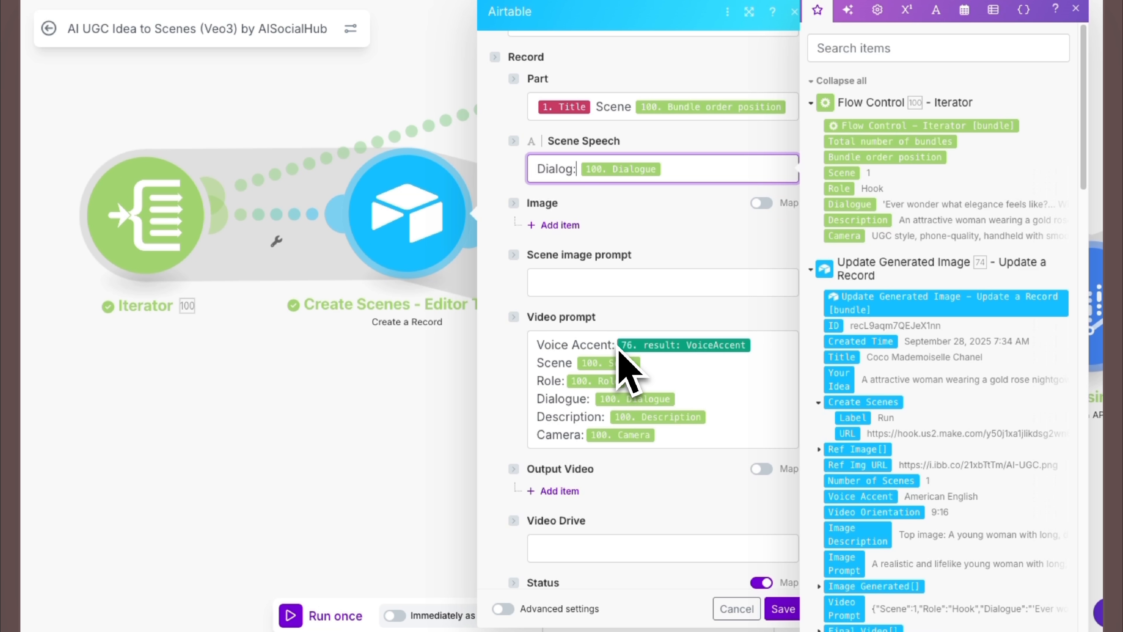
scroll(606, 427, down, 5)
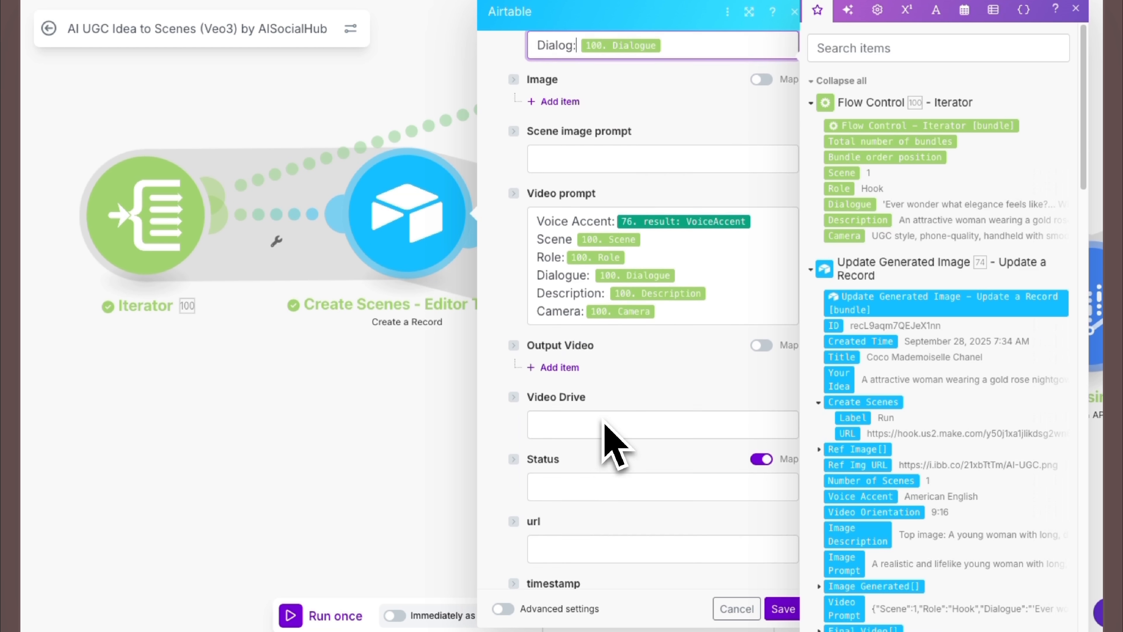
scroll(606, 436, down, 1)
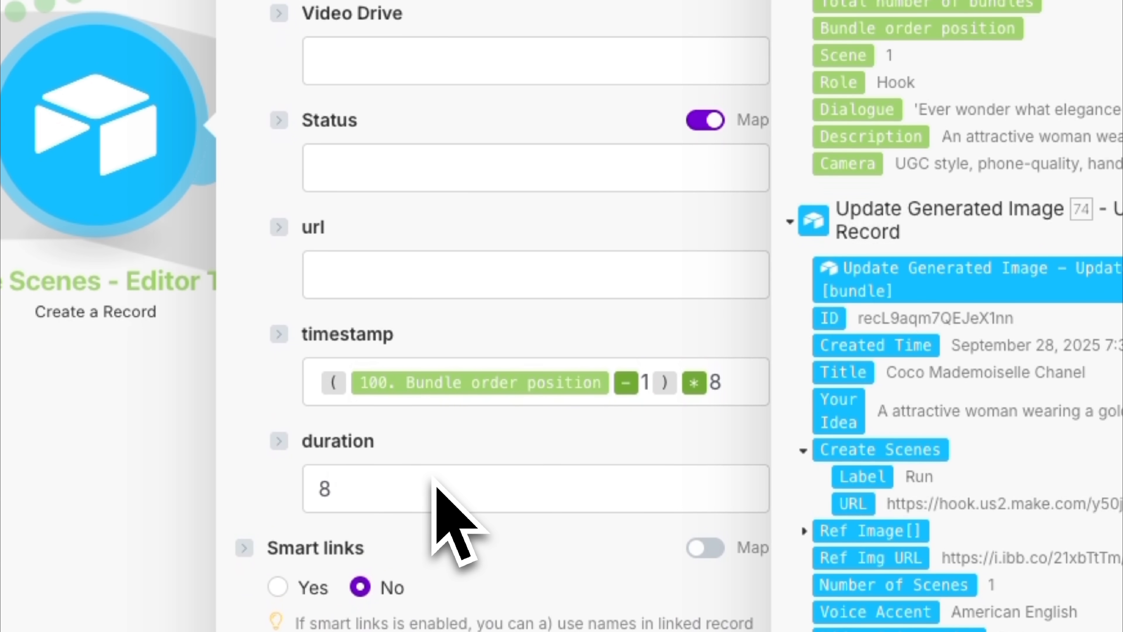
scroll(421, 431, down, 1)
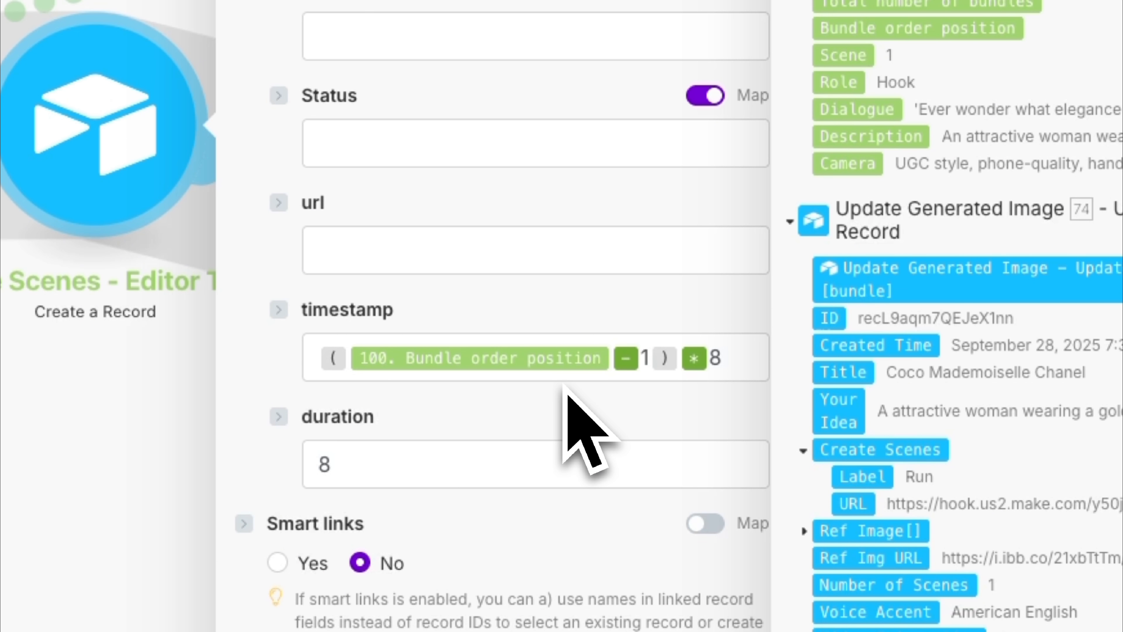
- Check the Create Scenes module's timestamp formula, built from the Iterator's bundle order position, and its duration field, then save the module
click(353, 369)
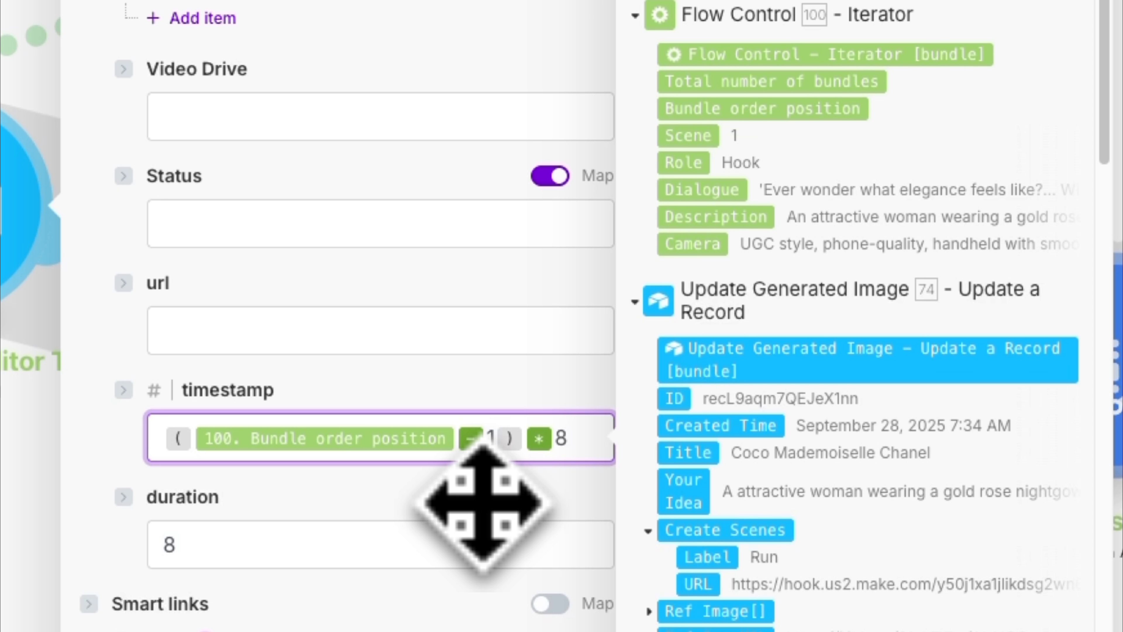
scroll(482, 504, down, 1)
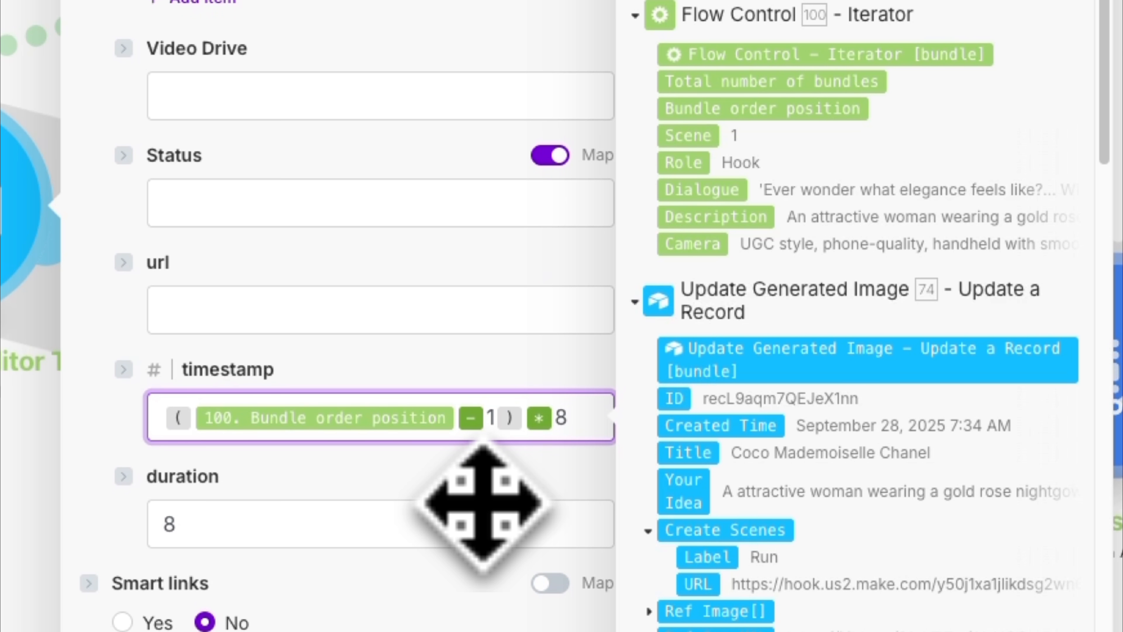
scroll(483, 504, down, 1)
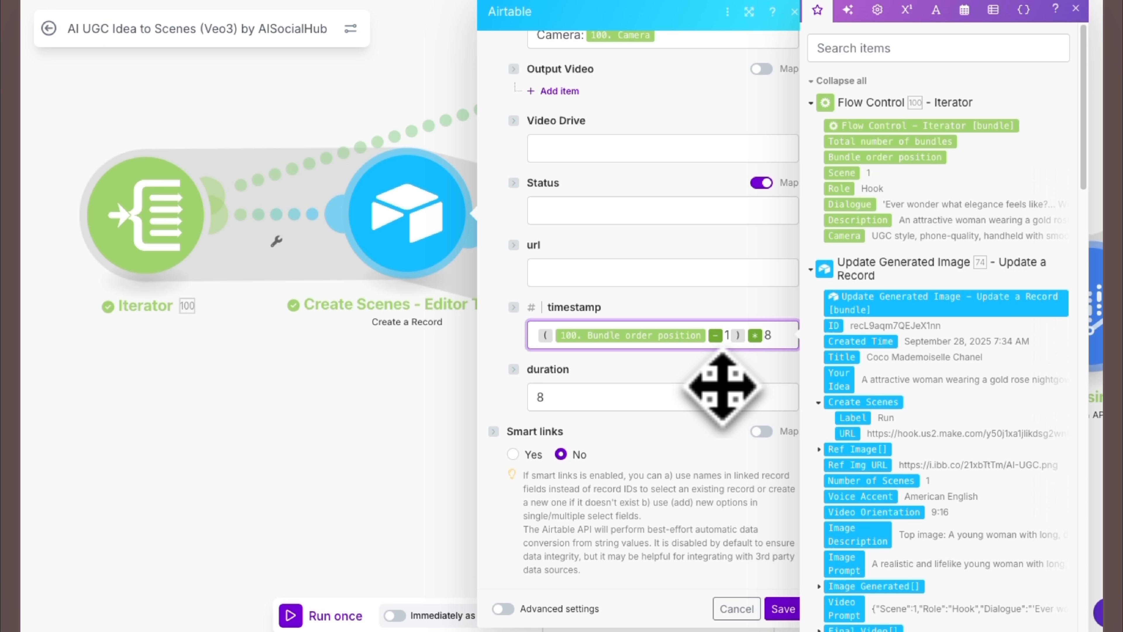
click(782, 609)
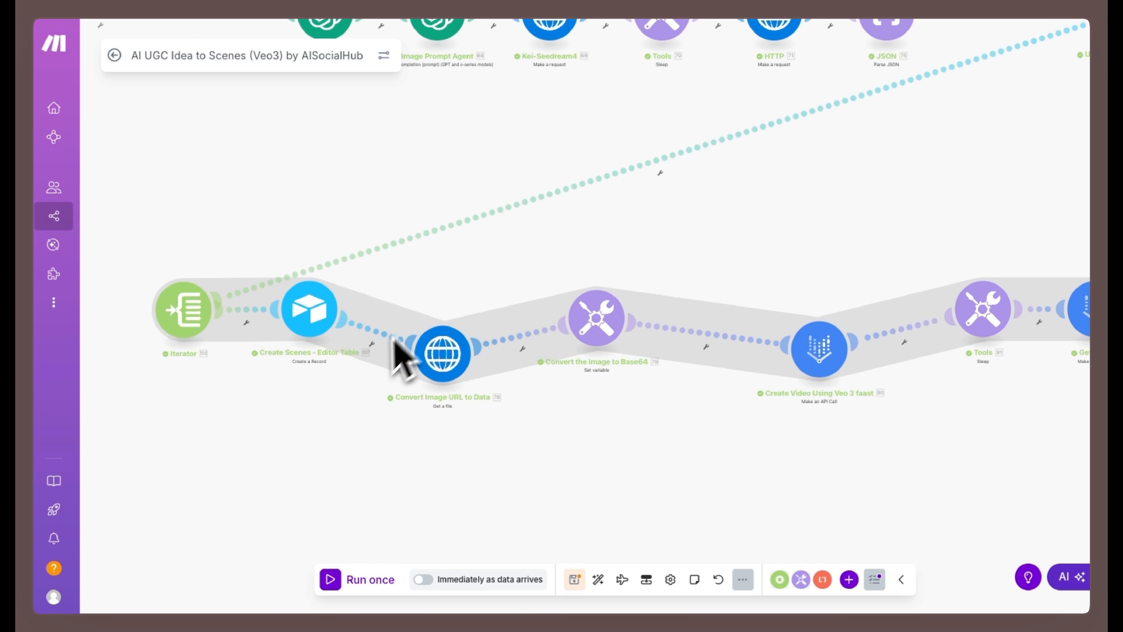
- Check the Convert Image URL to Data module's URL mapping against the Image Generated attachment's URL, and save the module
click(443, 354)
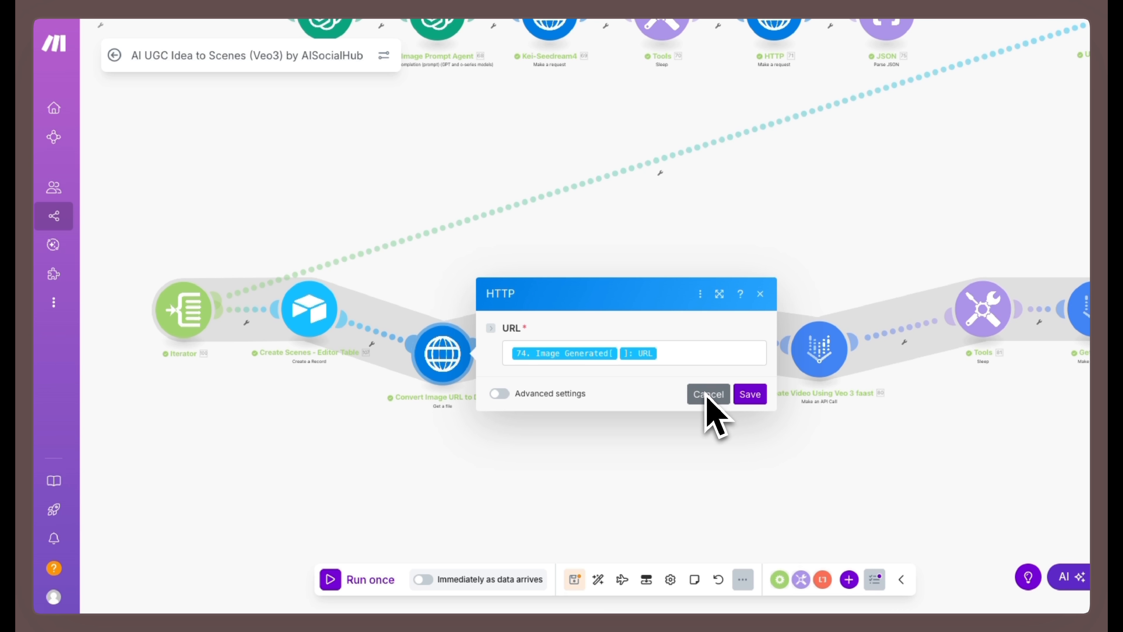
click(696, 361)
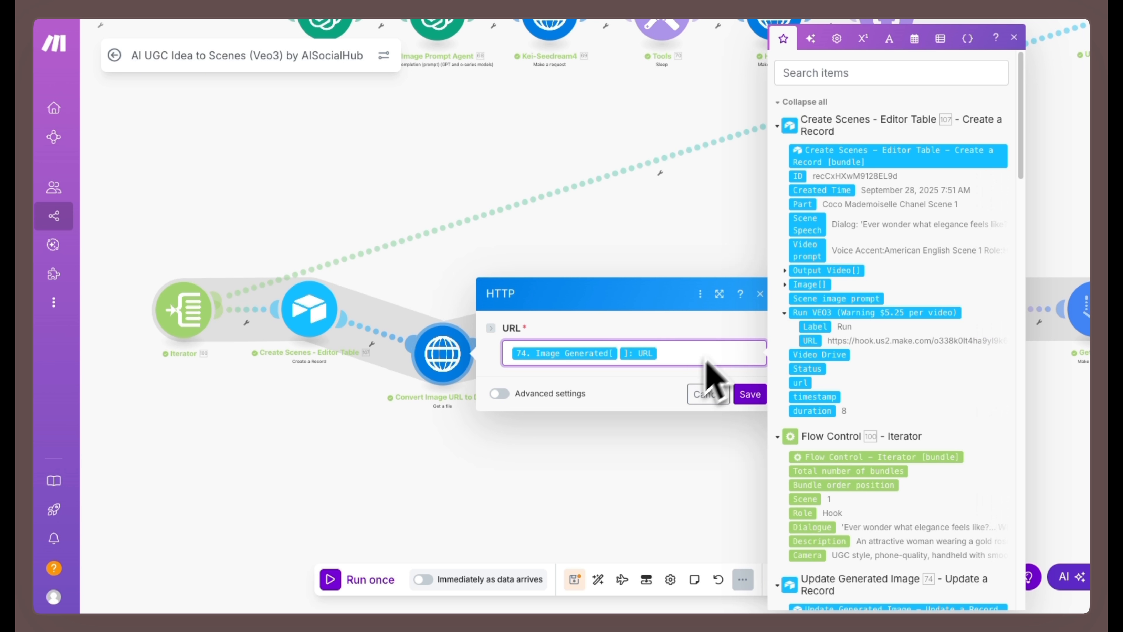
scroll(832, 204, down, 2)
scroll(831, 204, down, 10)
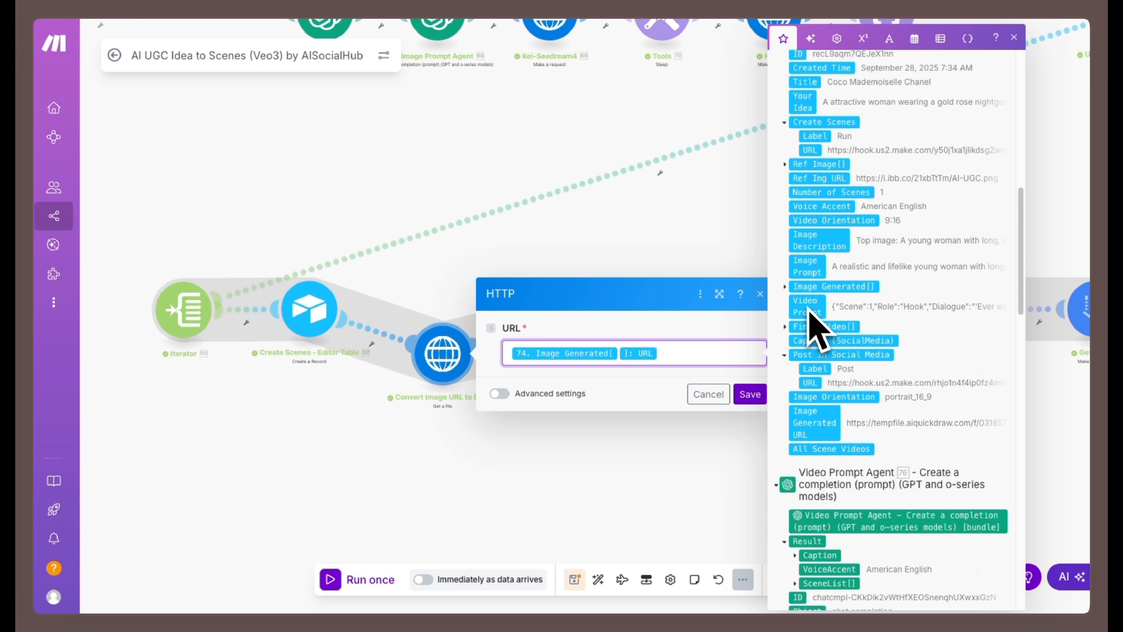
click(785, 287)
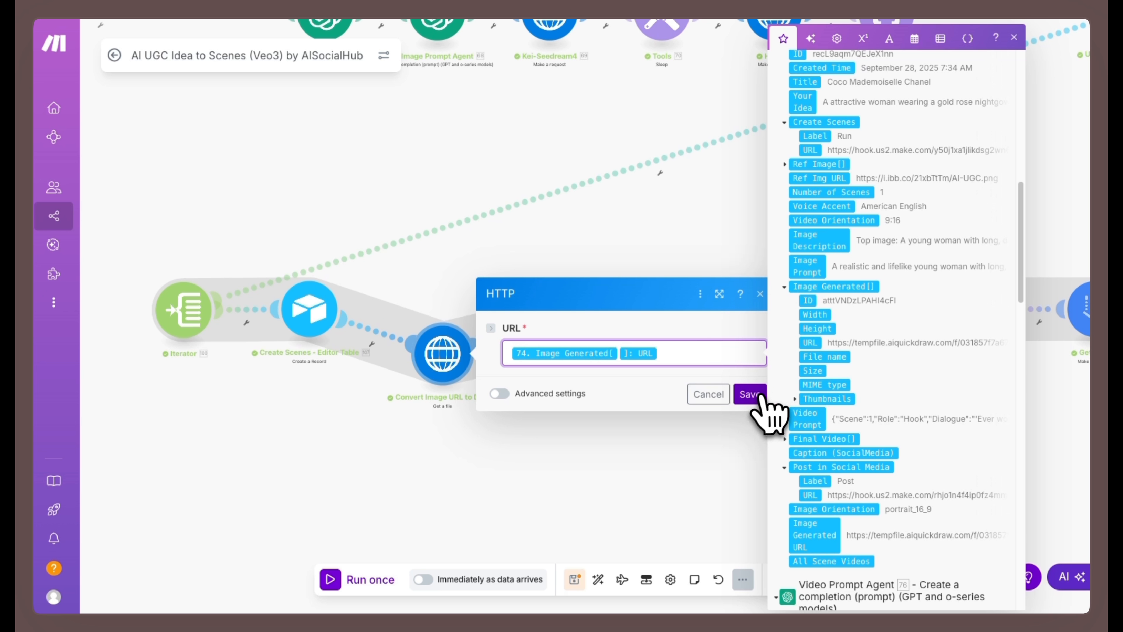
click(752, 393)
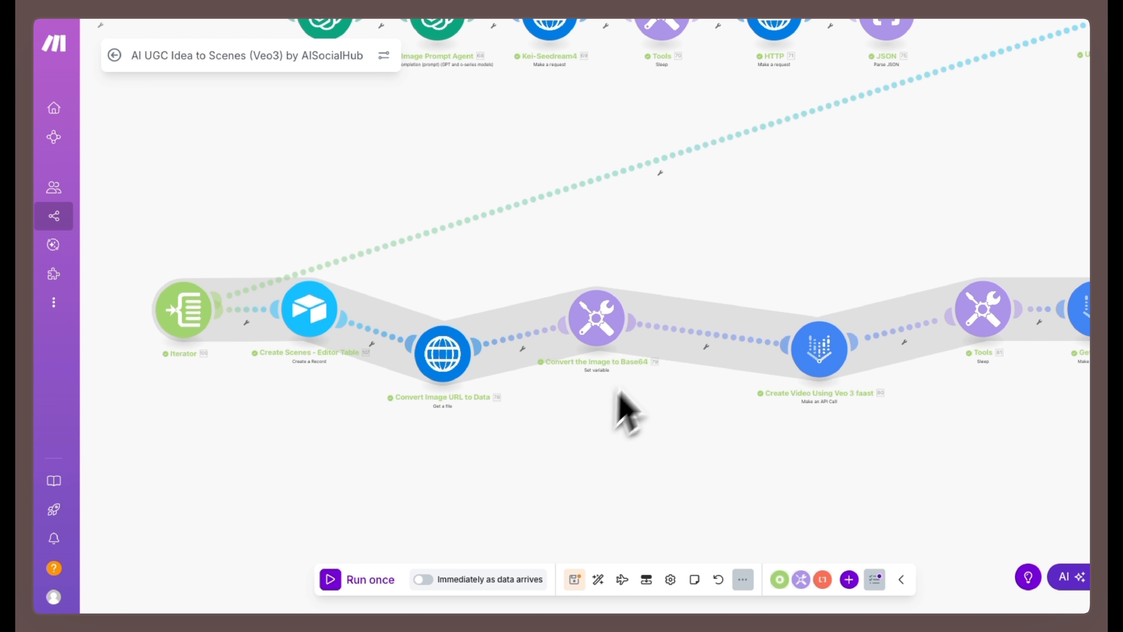
- Review how the Convert the Image to Base64 module wraps the HTTP Data in the base64 text function, and save the module
click(602, 327)
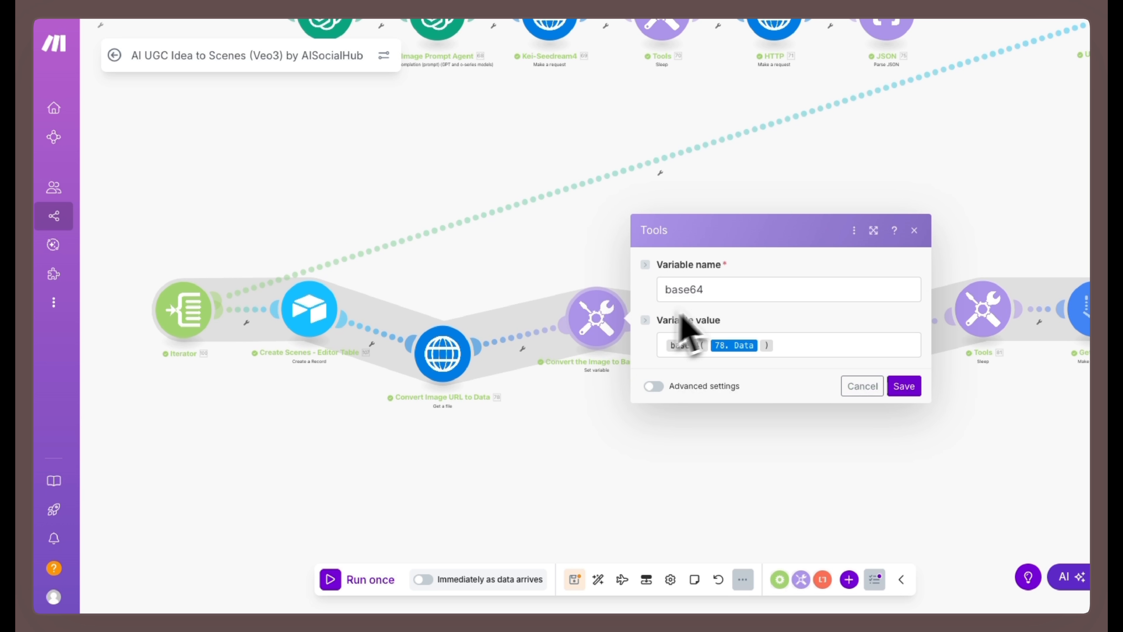
click(664, 348)
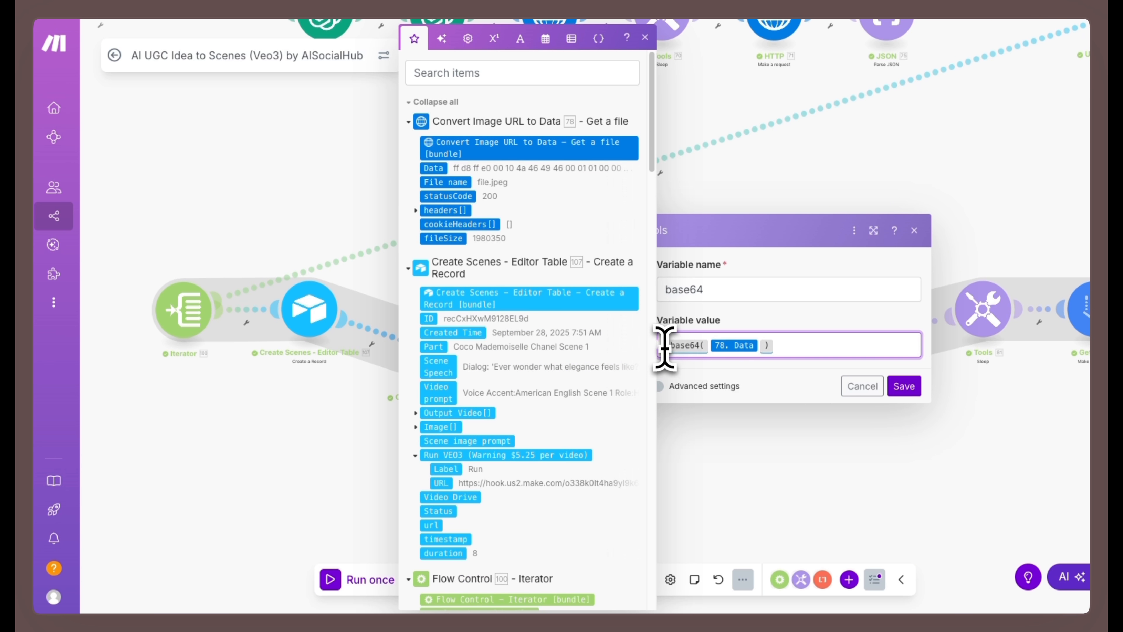
click(520, 39)
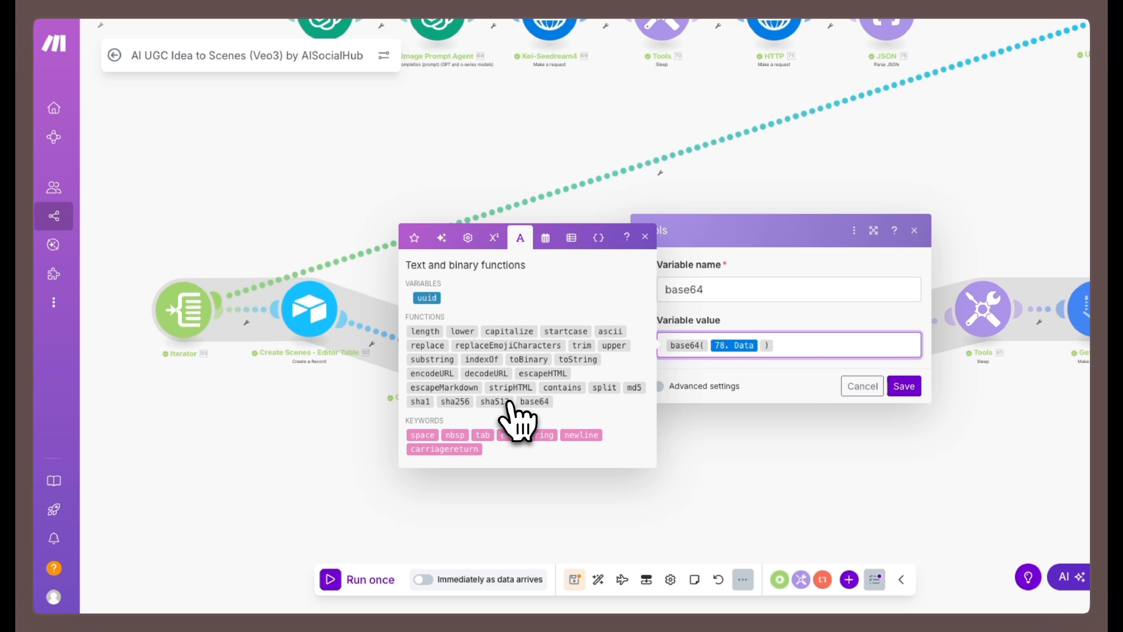
mouse_move(536, 407)
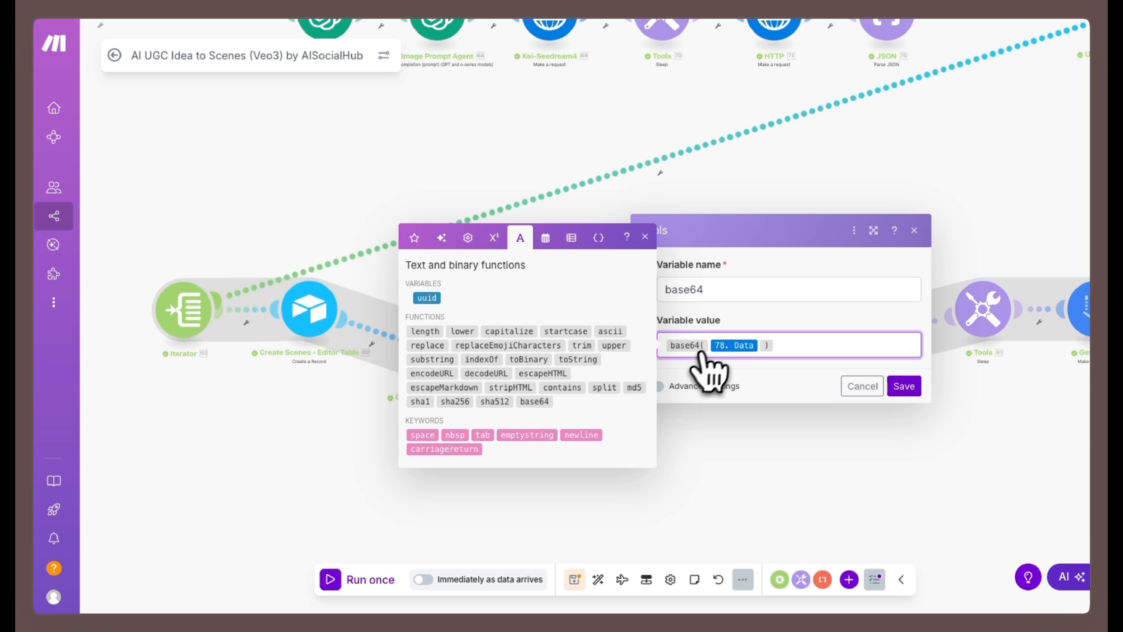
mouse_move(707, 345)
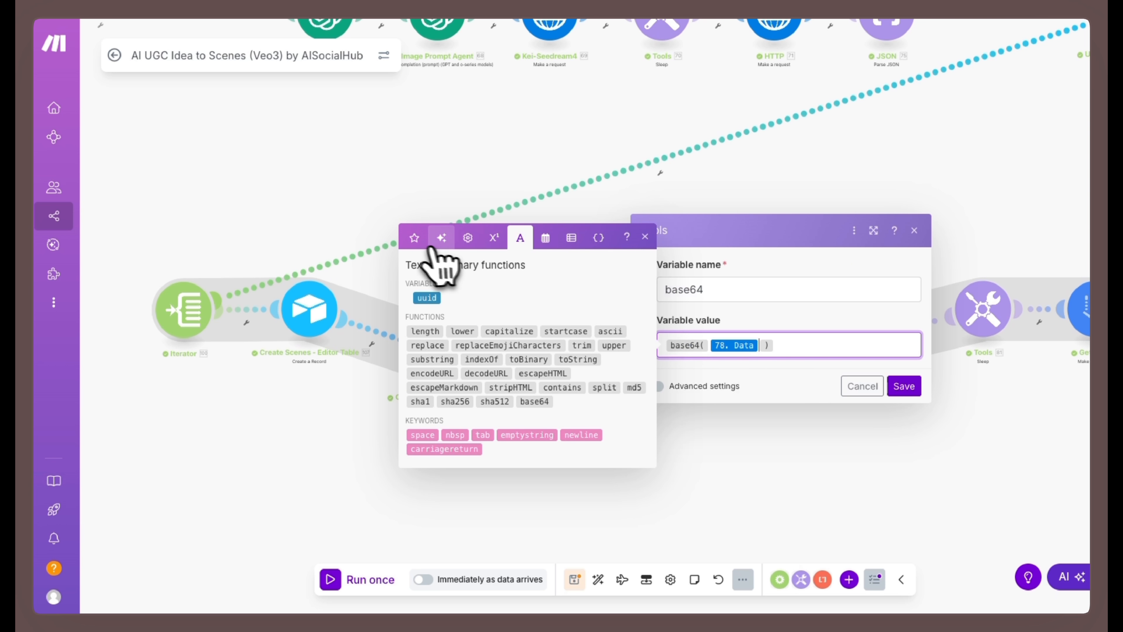
click(416, 238)
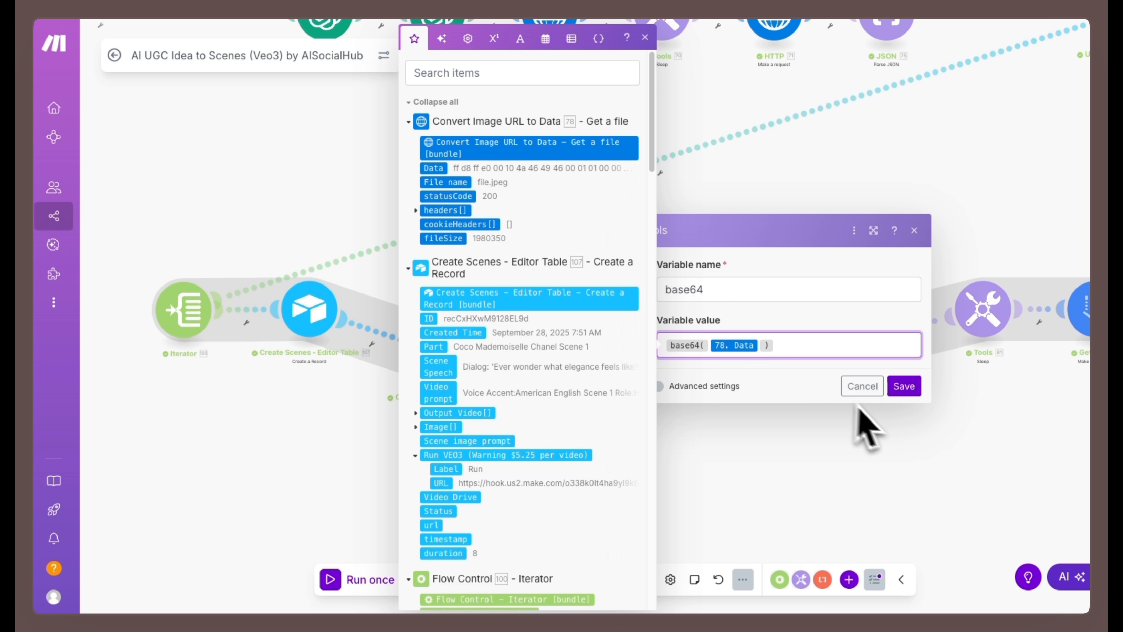
click(903, 385)
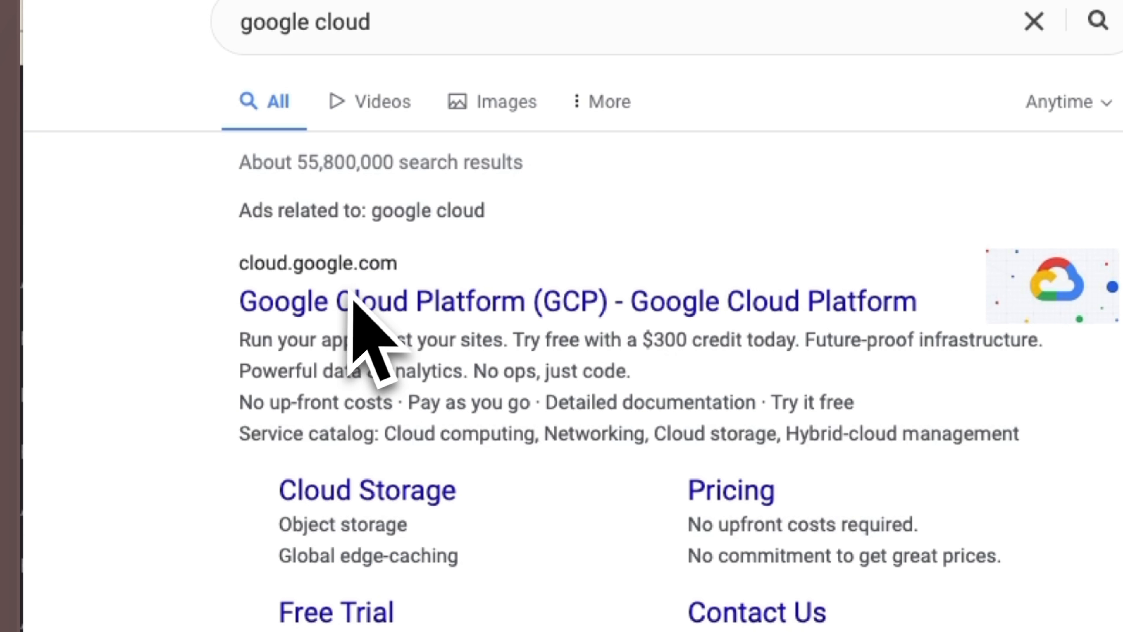
- Open the Google Cloud site and sign up for the free trial with United States as country, accepting the terms and reviewing the credit period
click(346, 305)
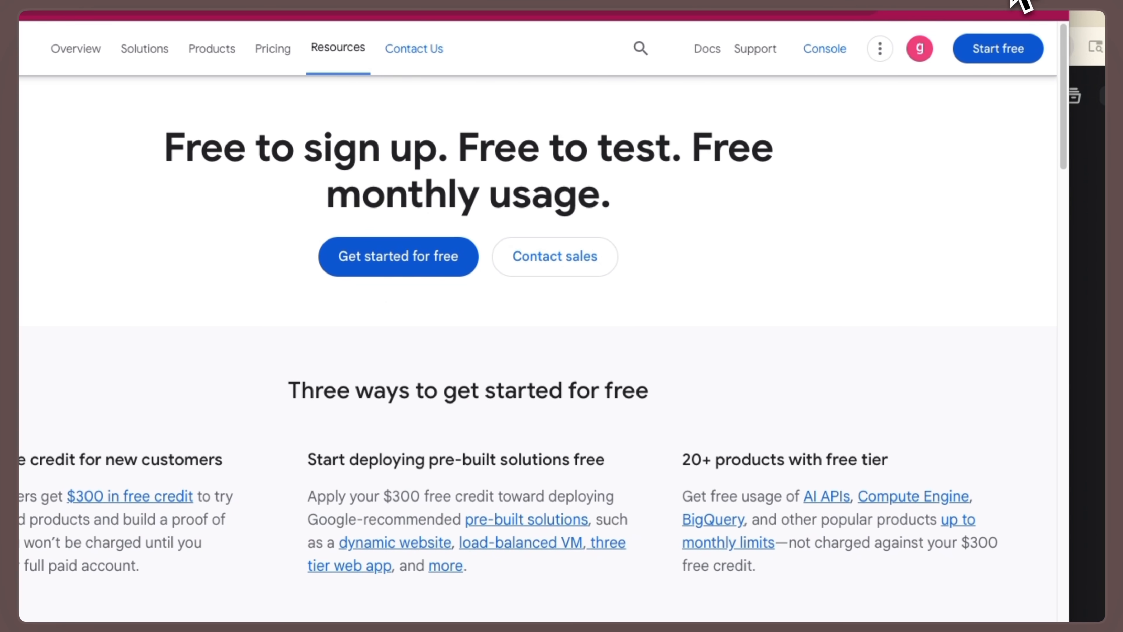
click(1004, 48)
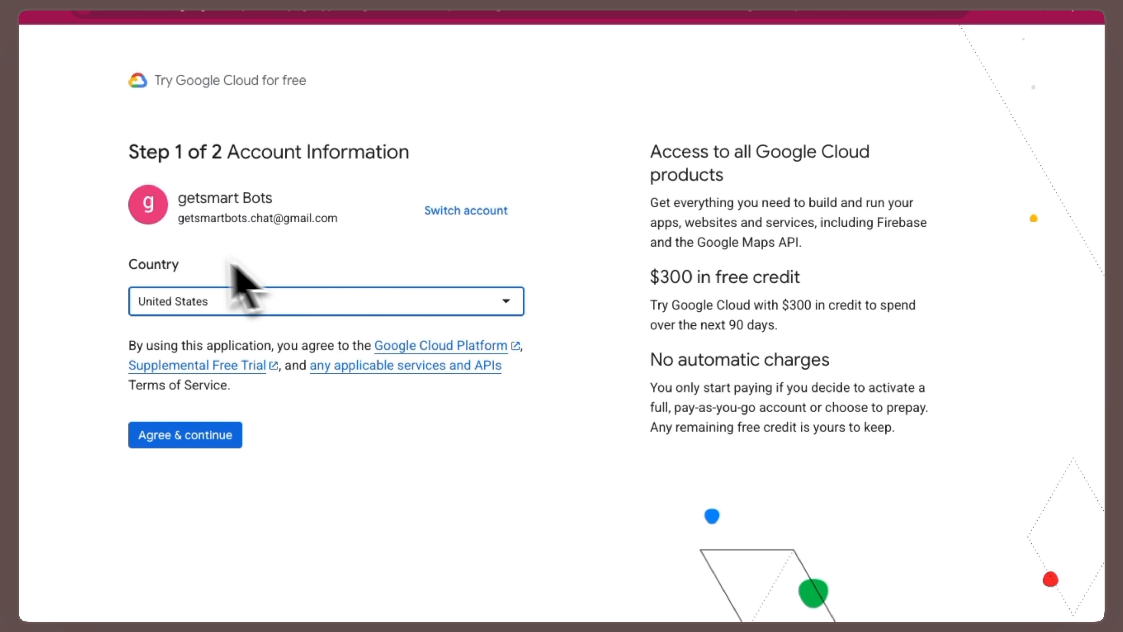
click(214, 442)
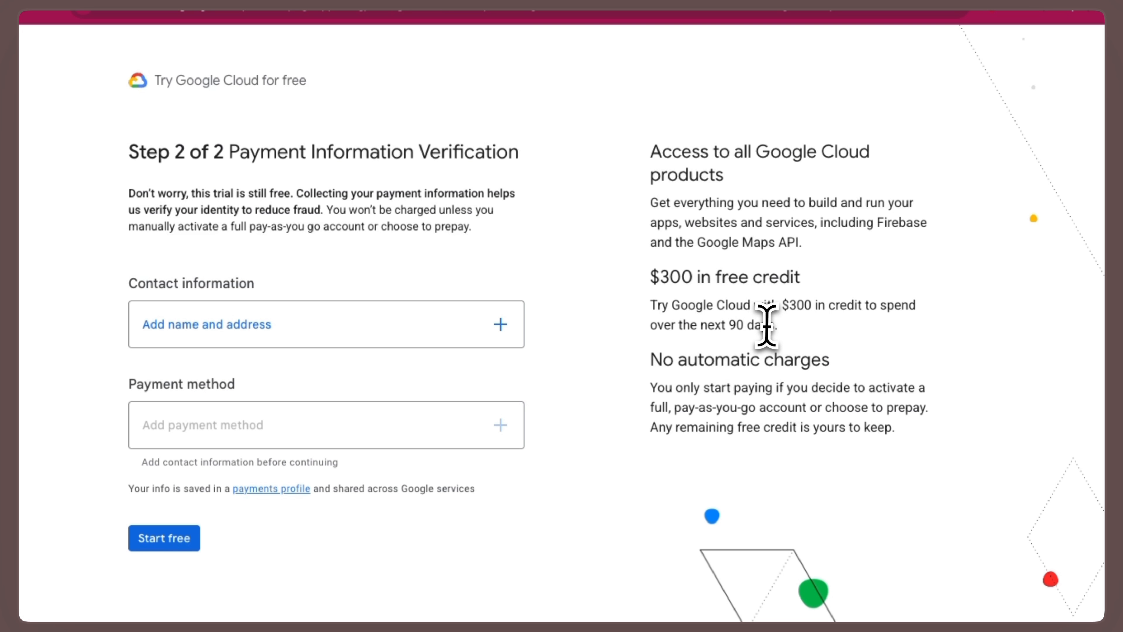
drag(786, 335, 744, 326)
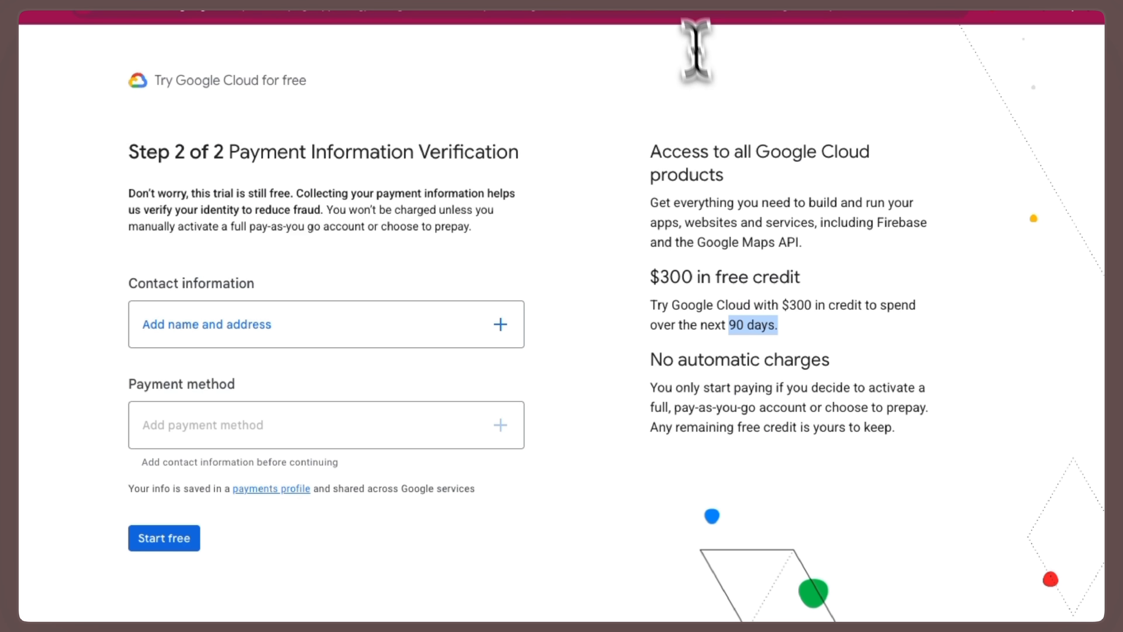
click(671, 4)
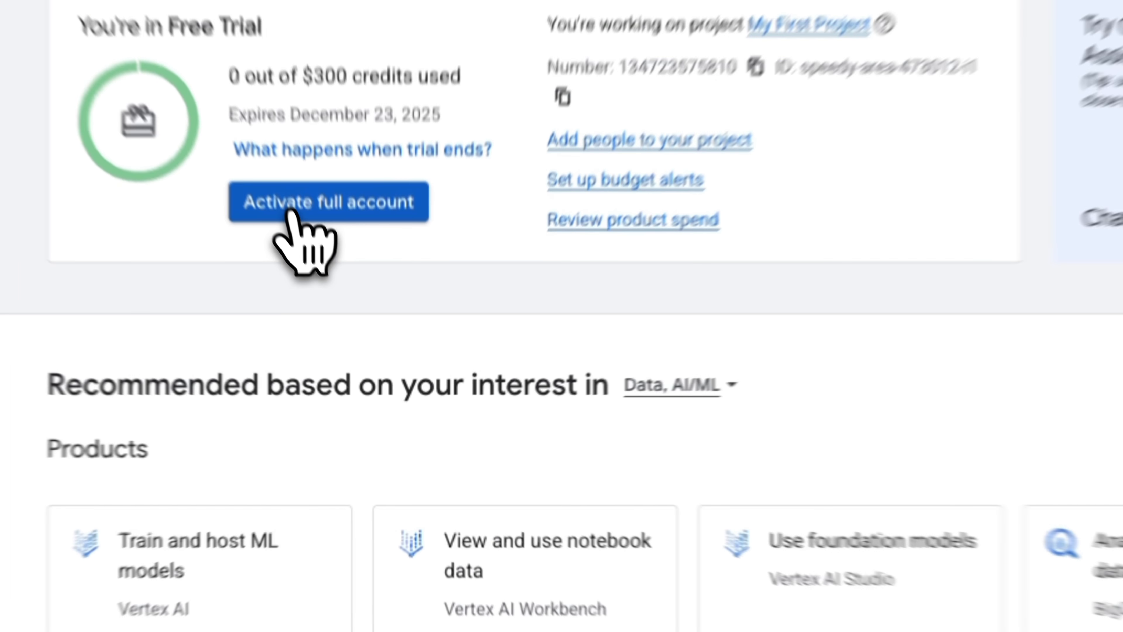
- Activate the full Google Cloud account from the free trial and continue to the console's welcome page
click(340, 286)
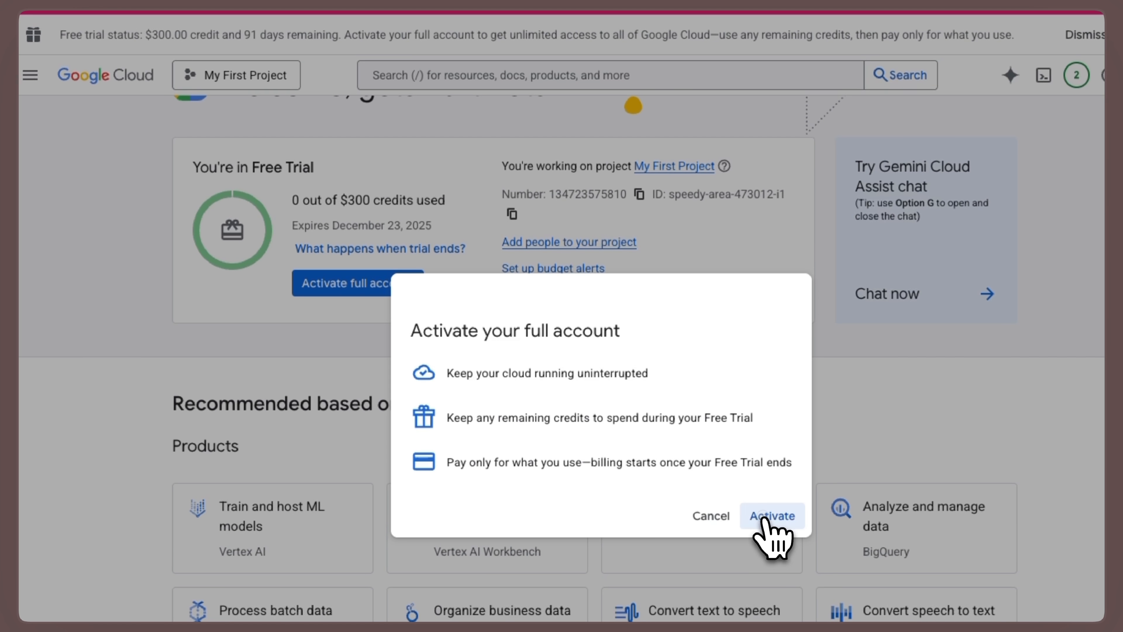
click(767, 516)
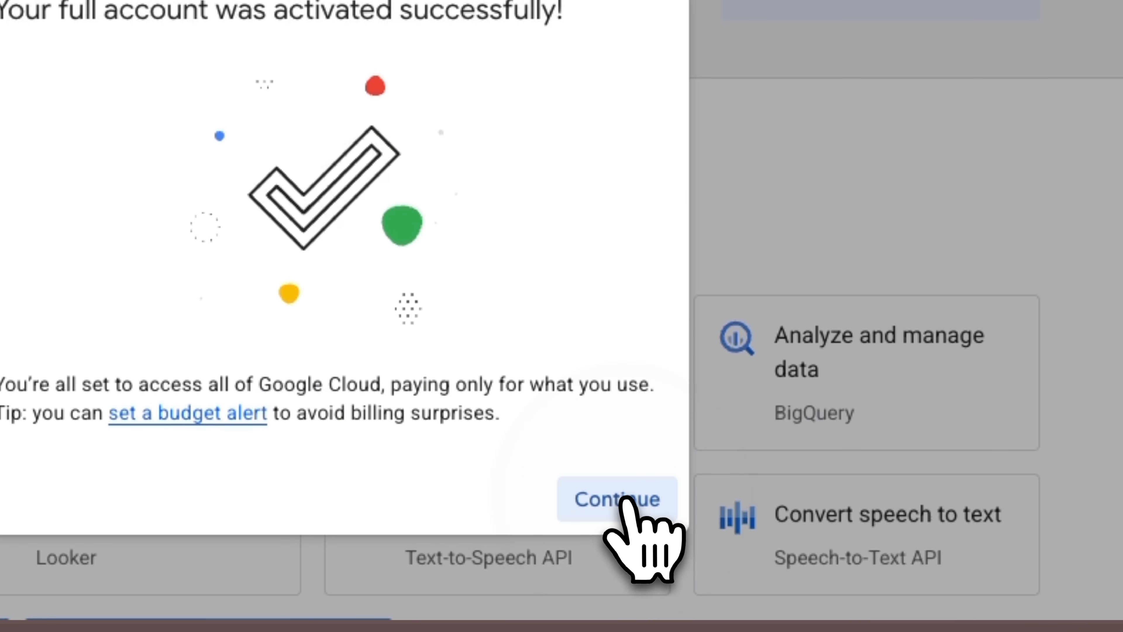
click(627, 499)
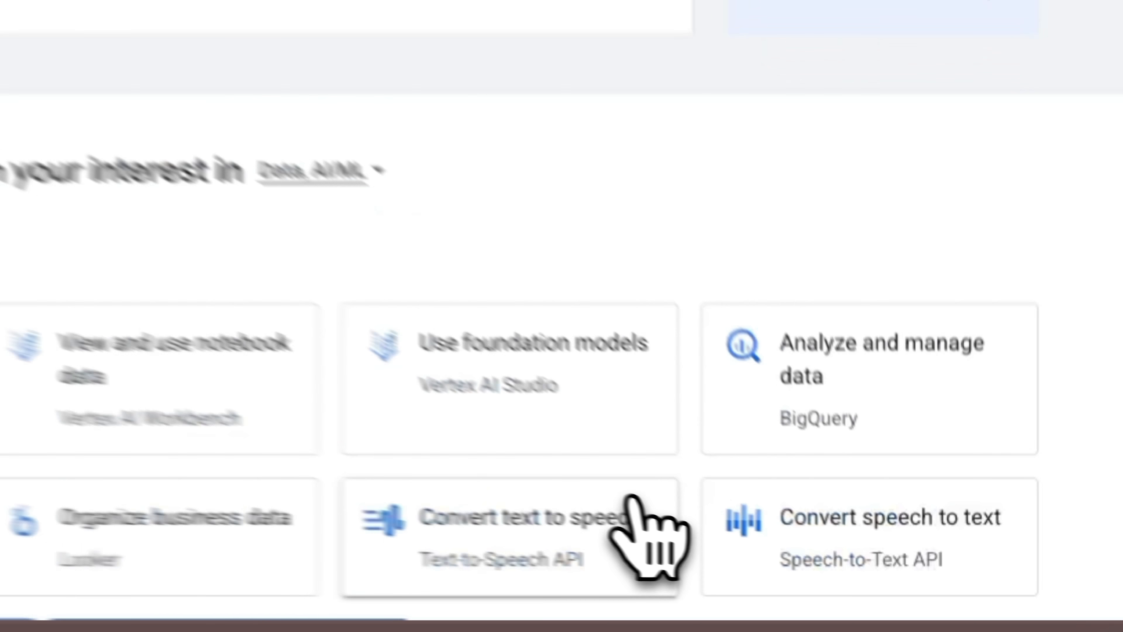
- In a new Make scenario, add the Google Vertex AI (Gemini) module Make an API Call
drag(194, 127, 351, 194)
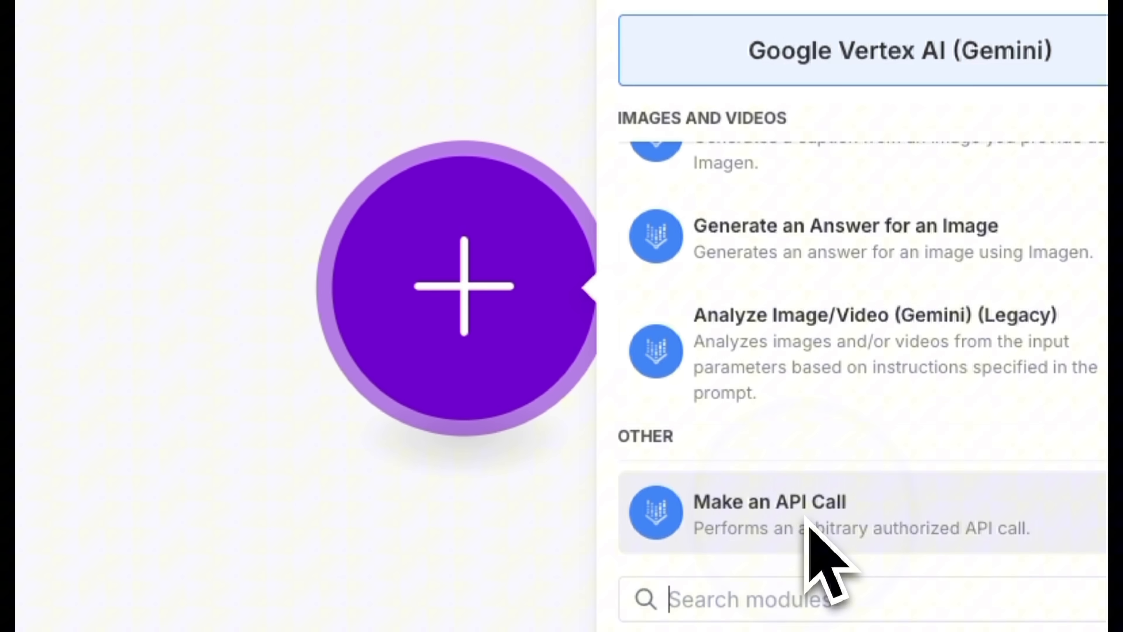
click(826, 442)
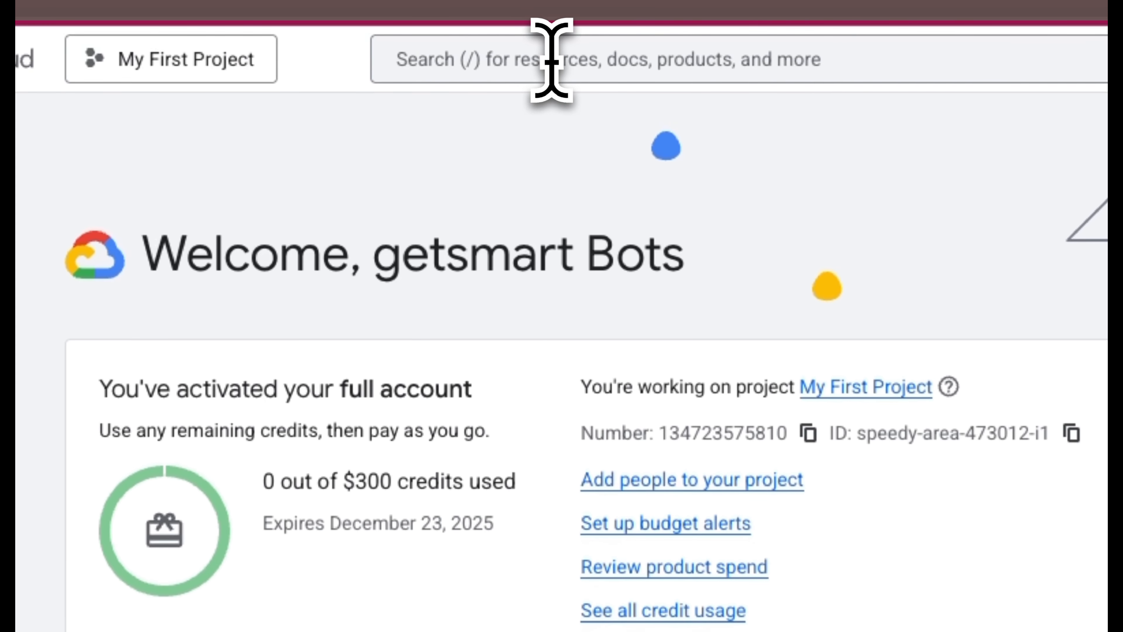
- In the Google Cloud console, search for "Generate Video with Veo" and open the guide on generating Veo videos from an image
click(551, 56)
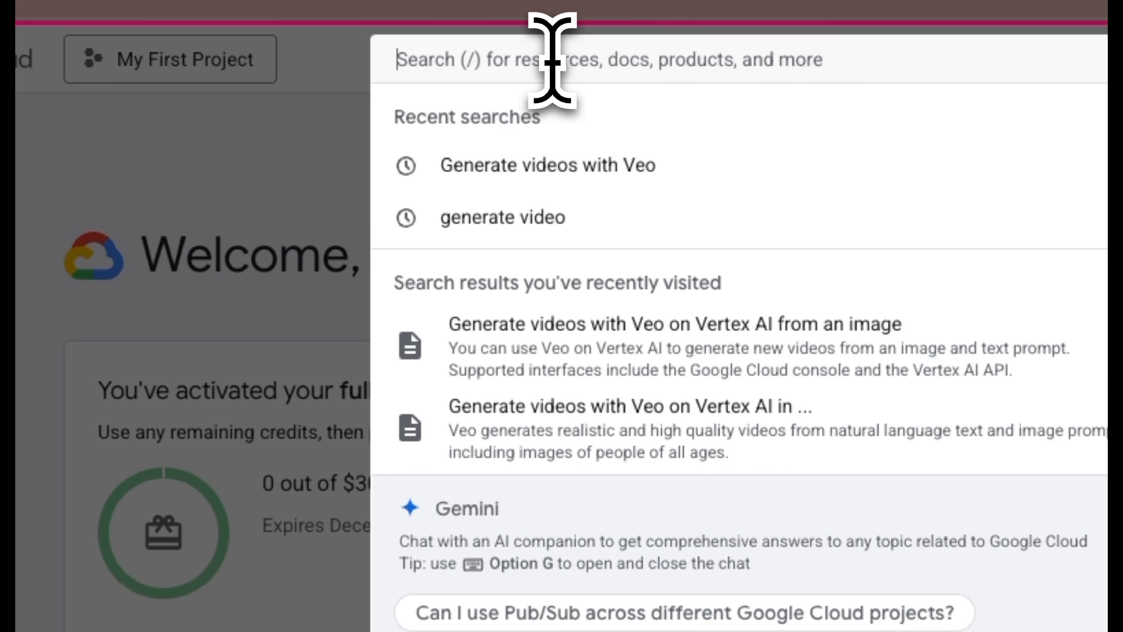
text(Generate Video)
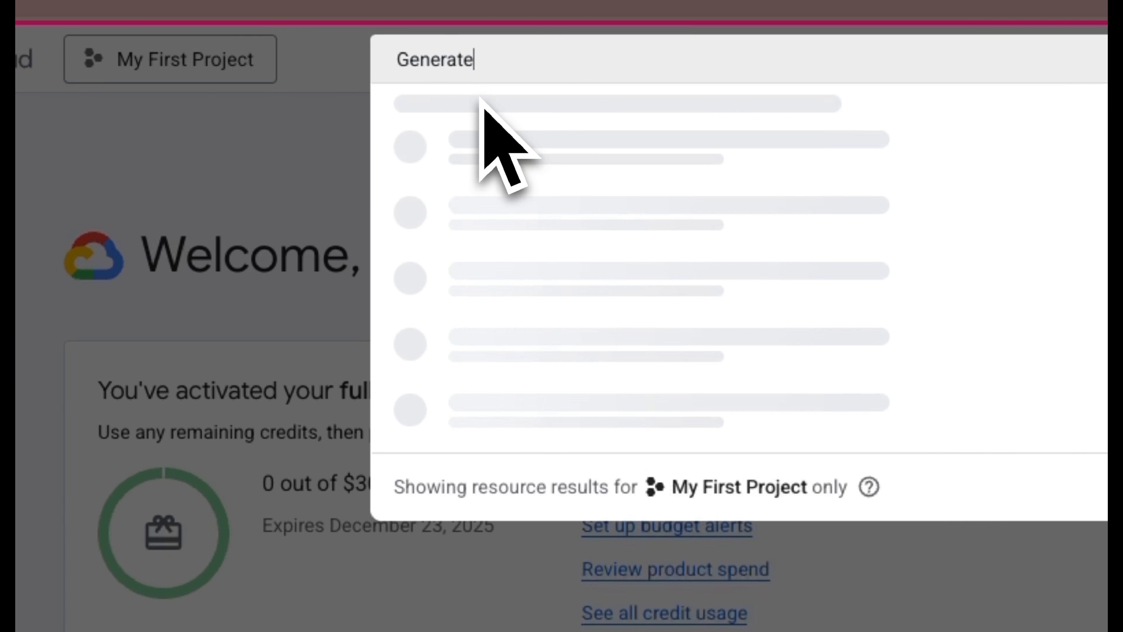
text( with Veo)
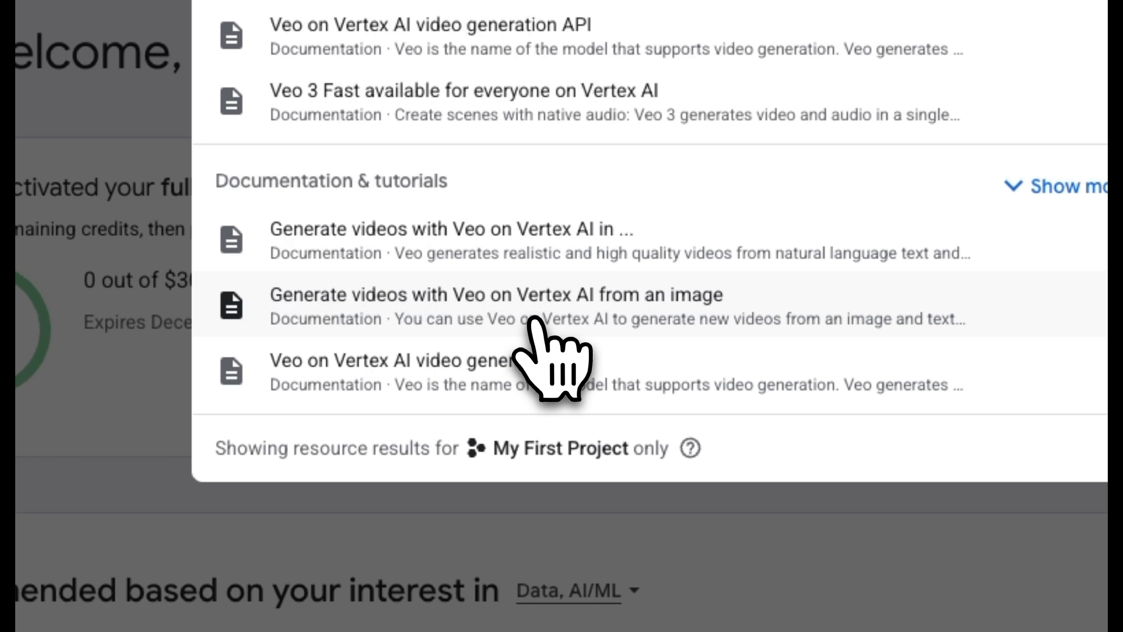
click(546, 325)
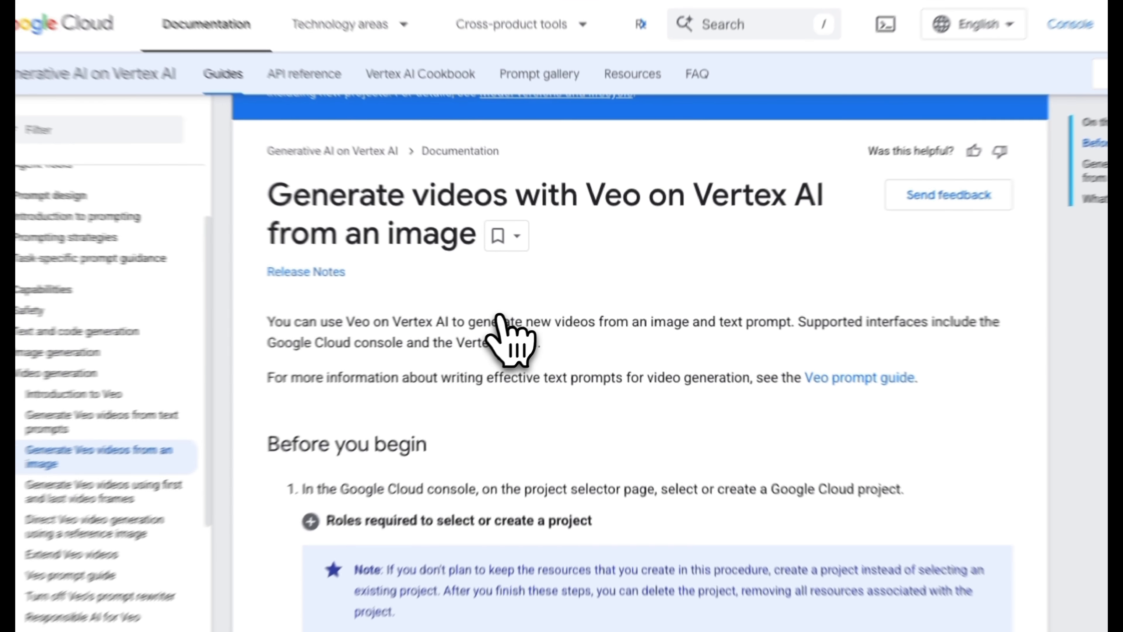
scroll(513, 327, down, 3)
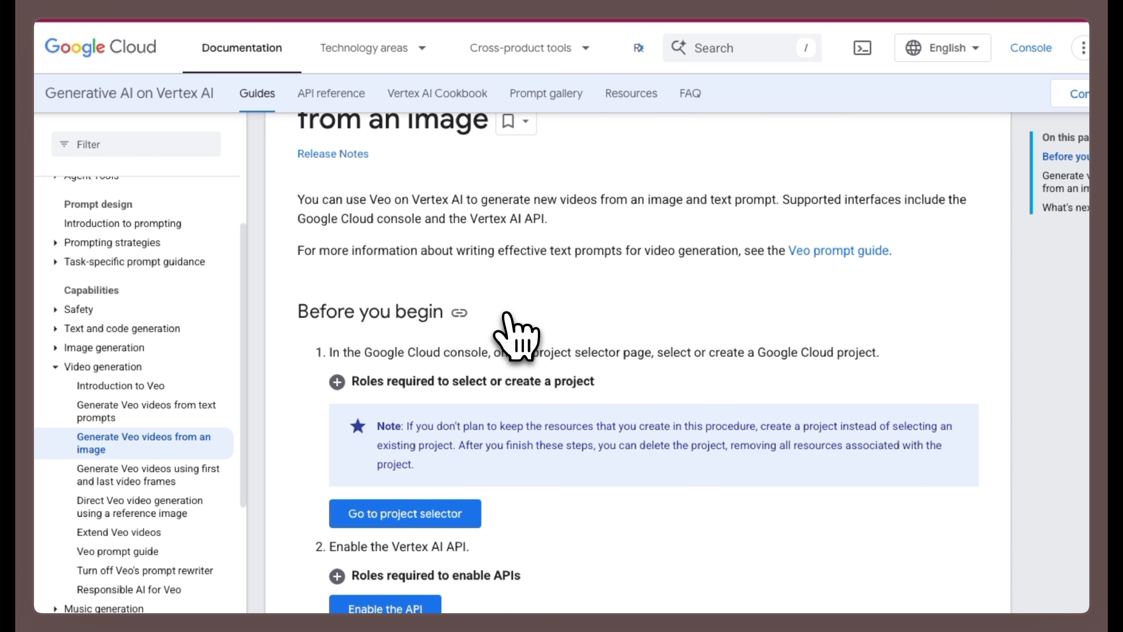
scroll(509, 319, down, 3)
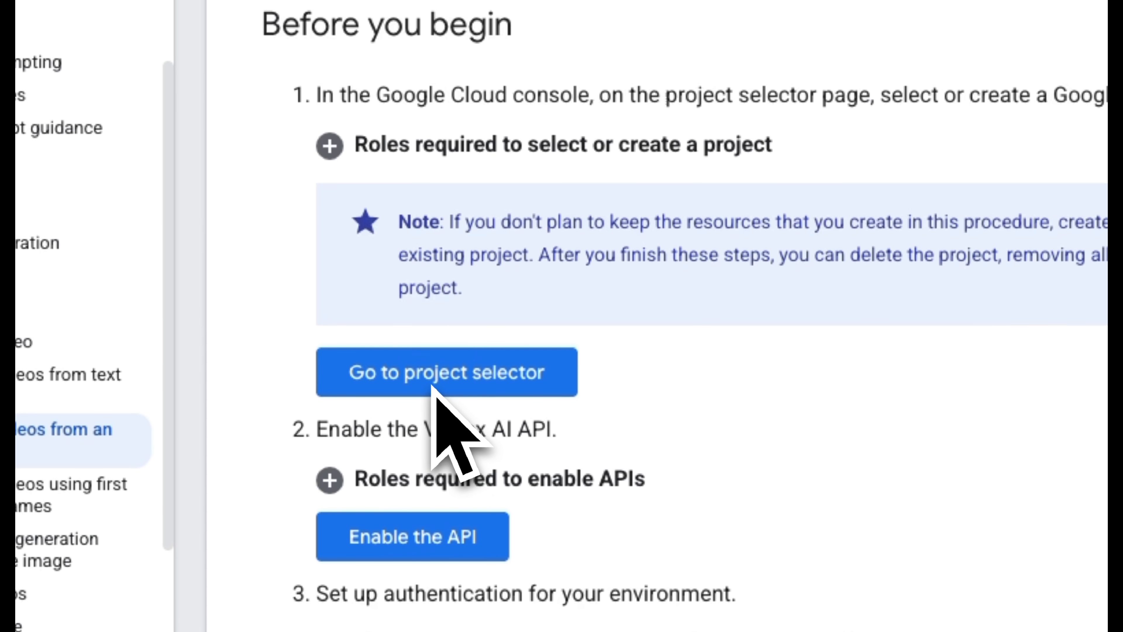
- From the Veo guide, create a Google Cloud project named VertexMake and enable the Vertex AI API for it
click(434, 376)
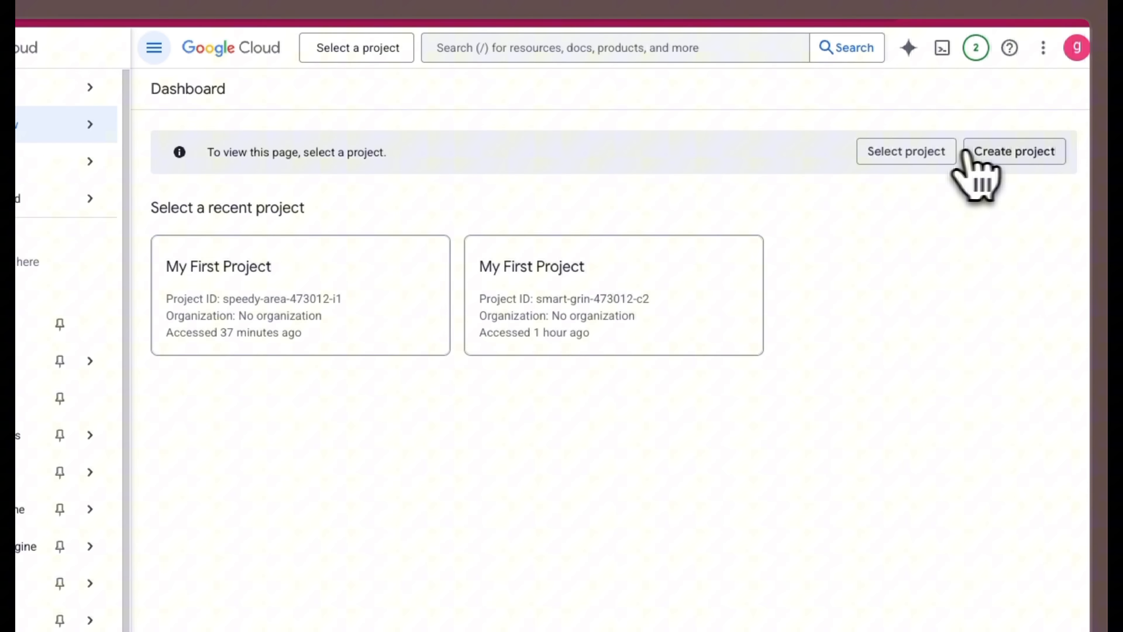
click(986, 153)
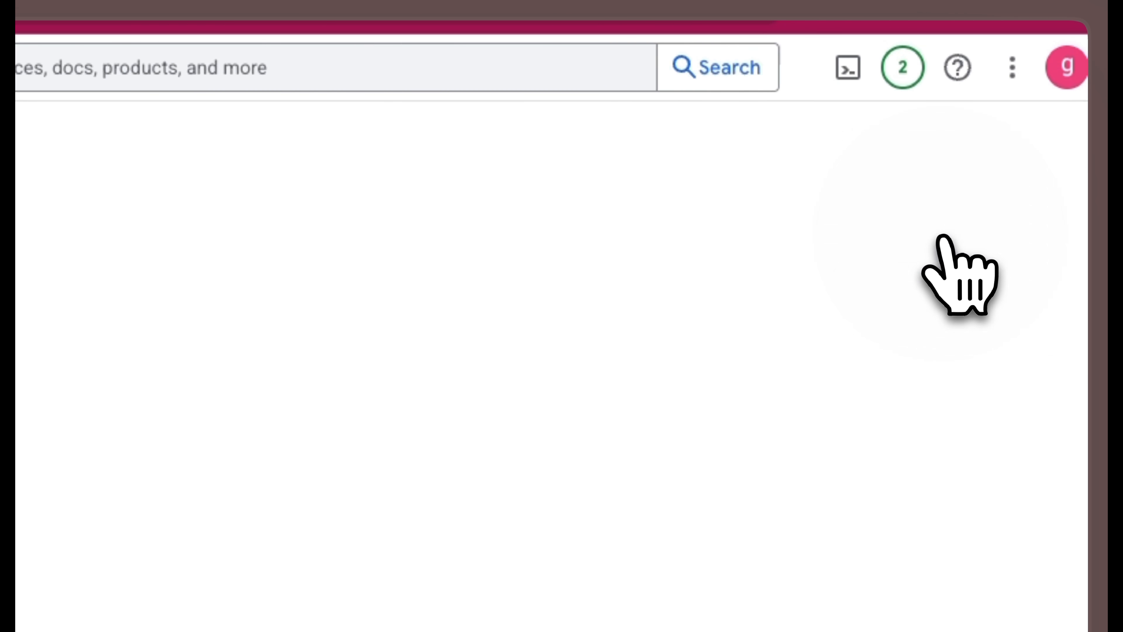
drag(84, 215, 16, 214)
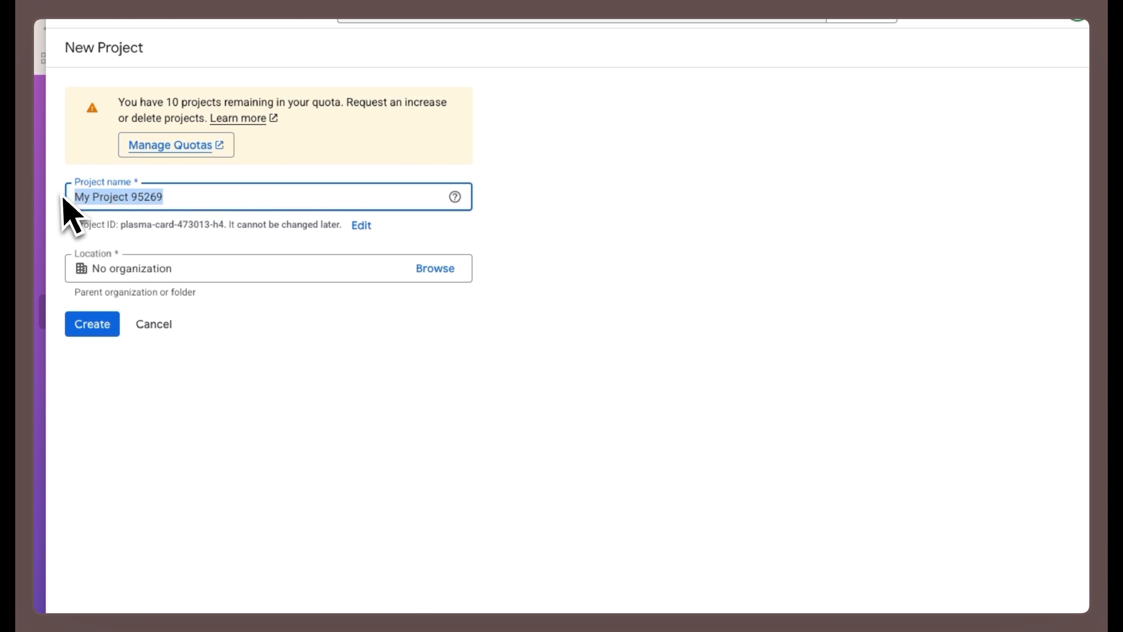
text(VertexMak)
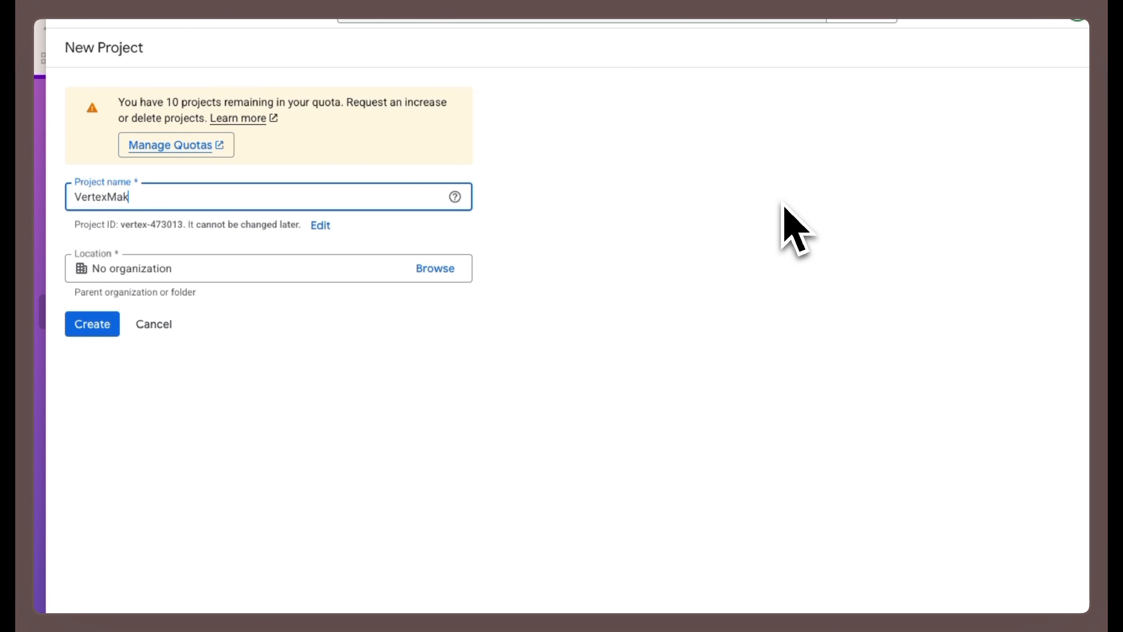
text(e)
click(92, 324)
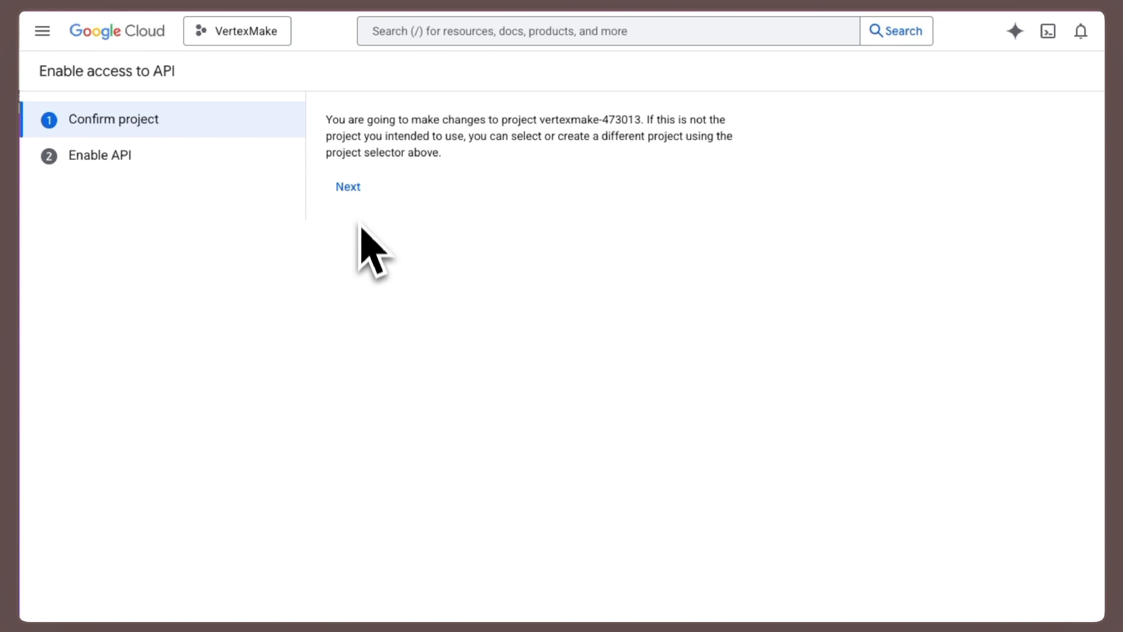
click(348, 186)
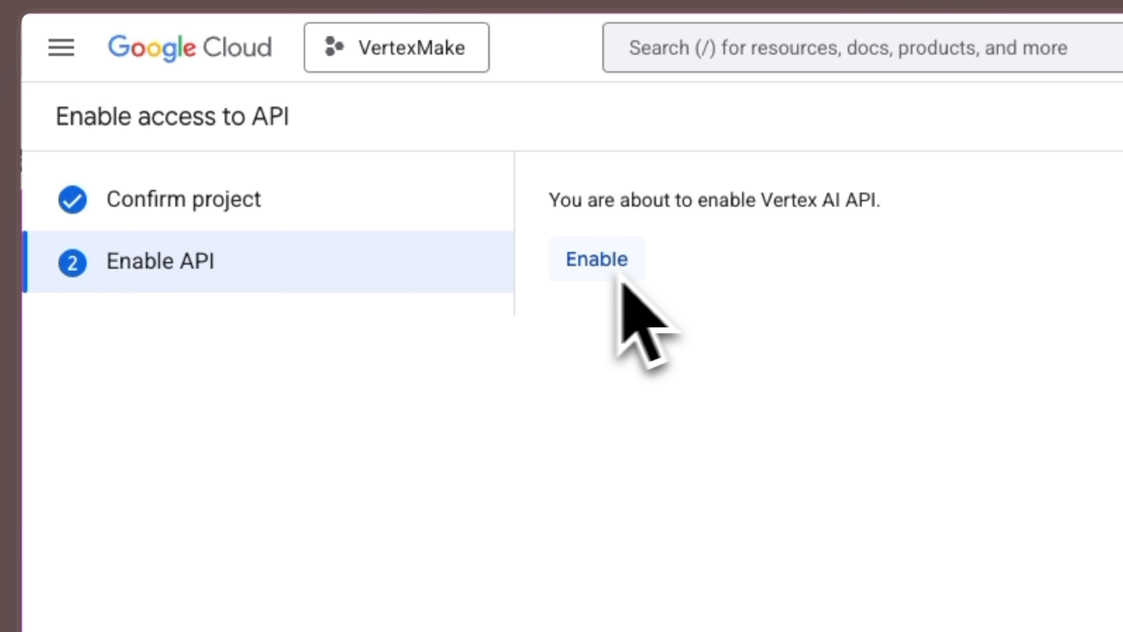
click(586, 263)
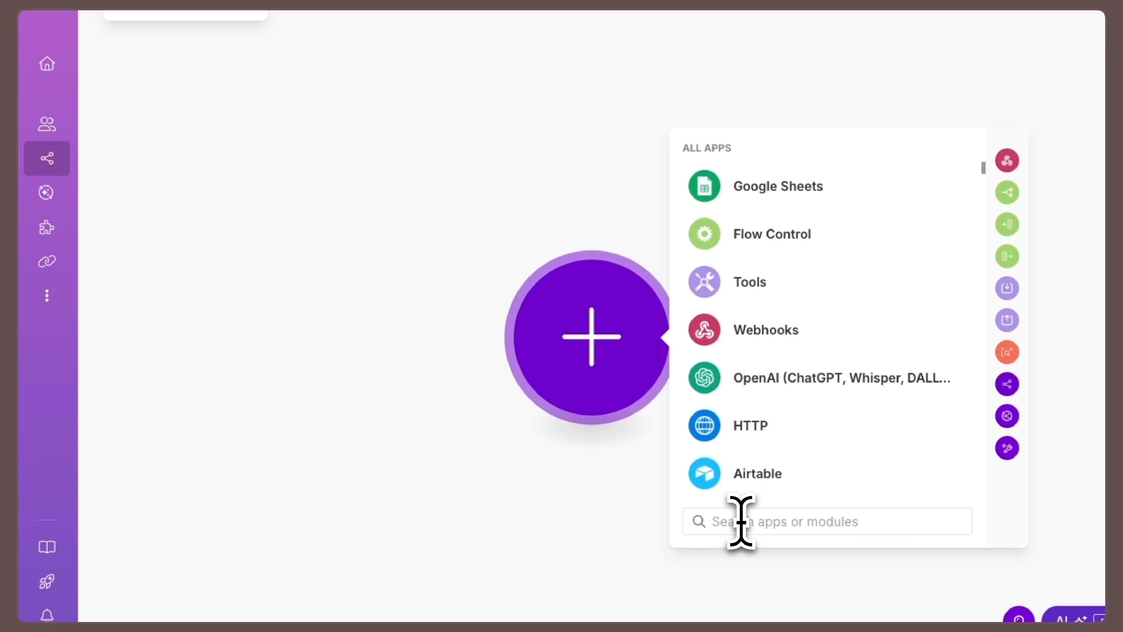
- In the Make scenario, find Google Vertex AI (Gemini) and add its Make an API Call module
text(Verte)
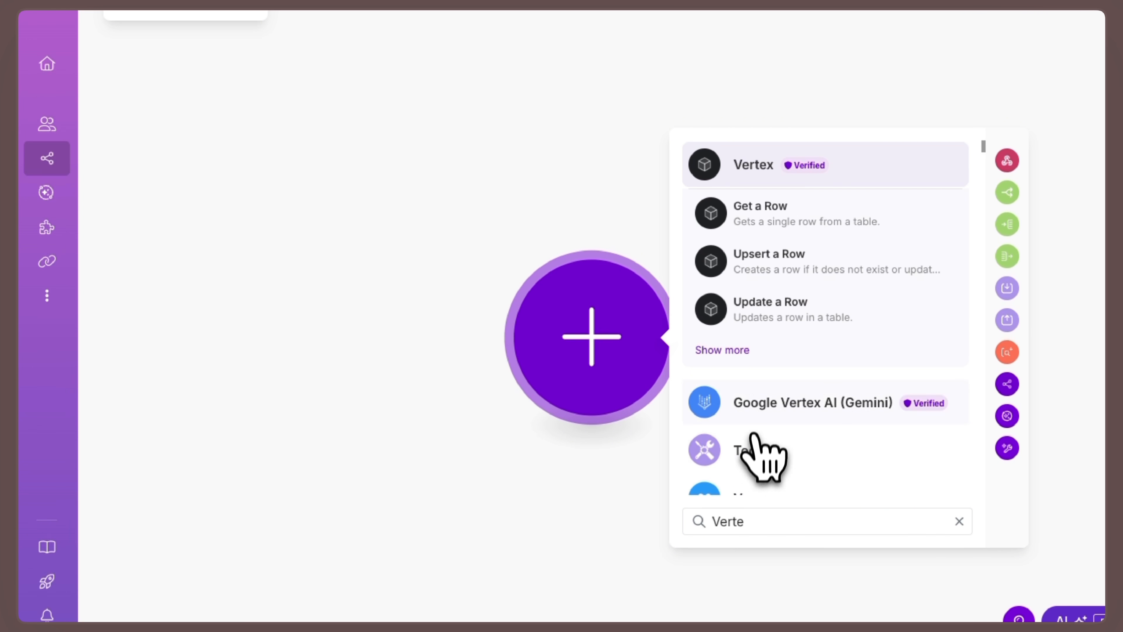
click(757, 411)
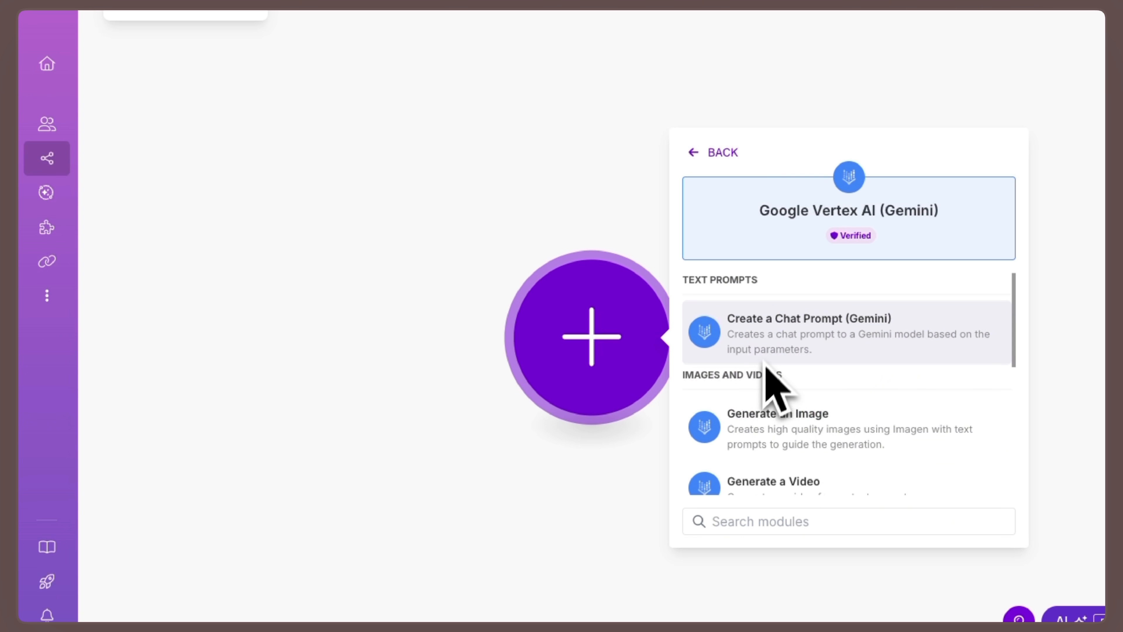
scroll(803, 389, down, 3)
scroll(810, 385, down, 4)
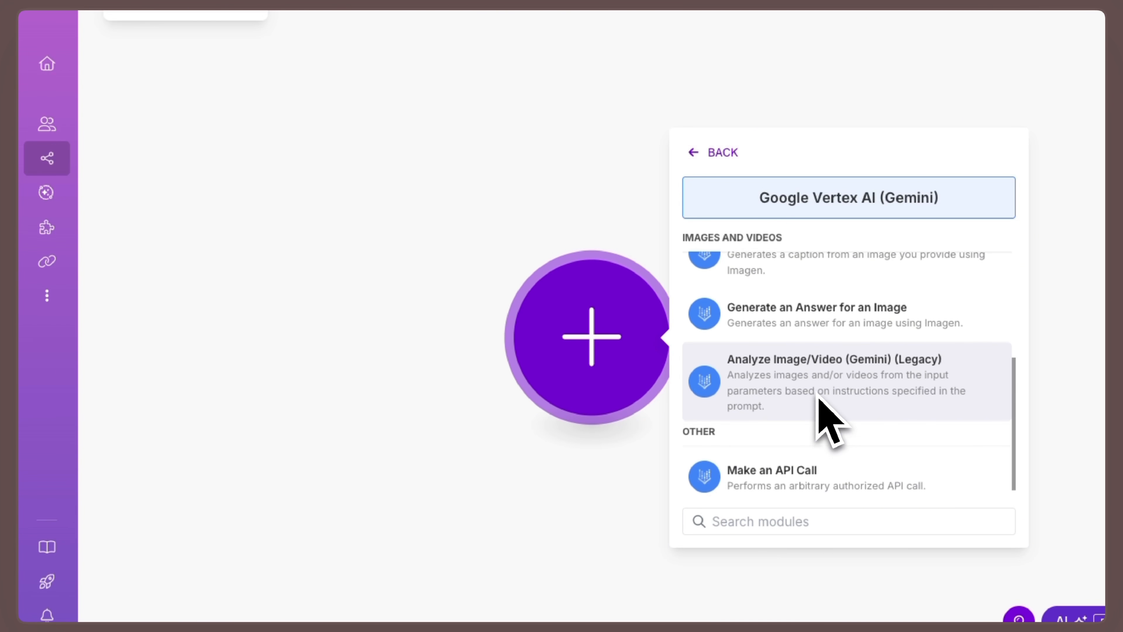
click(790, 469)
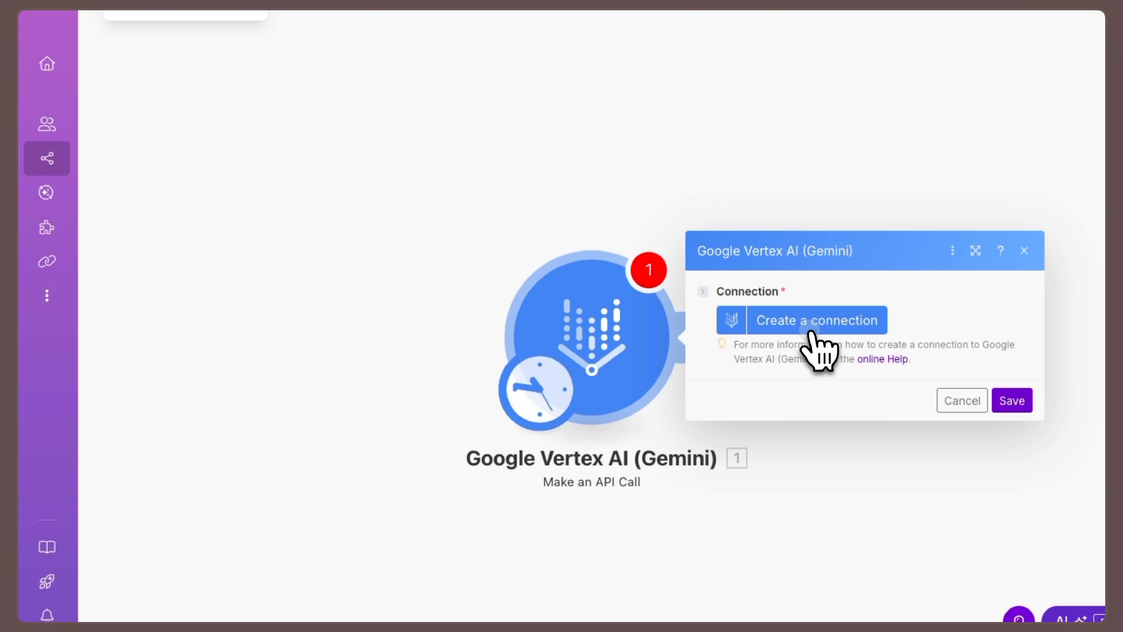
- Create the module's Google connection, granting Make access to the account, and select VertexMake as the GCP project
click(816, 320)
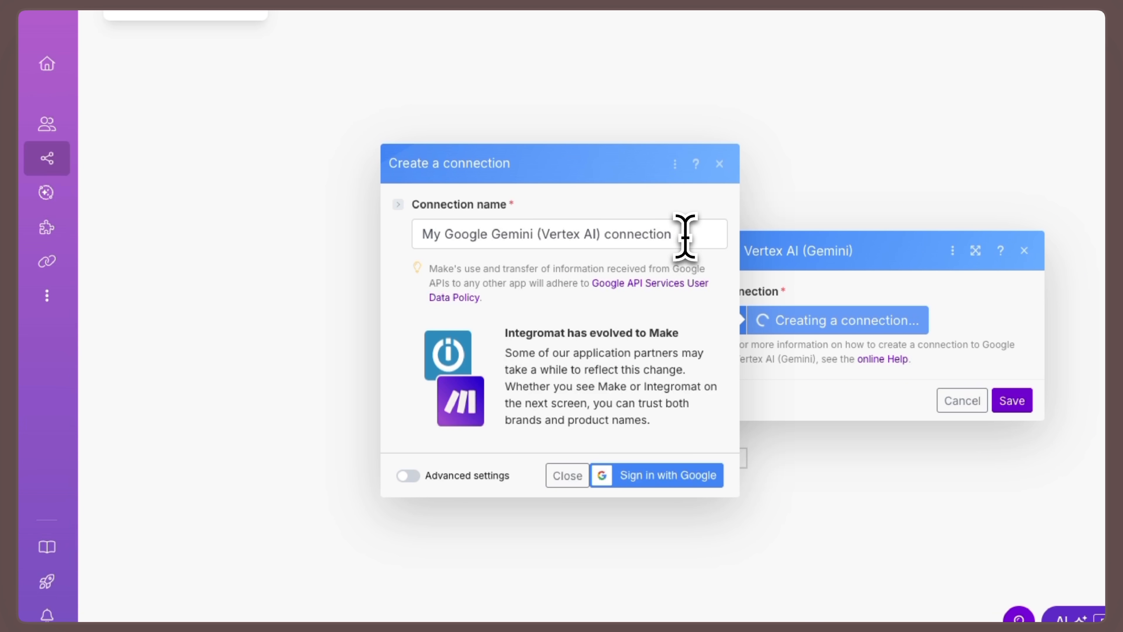
drag(685, 237, 430, 234)
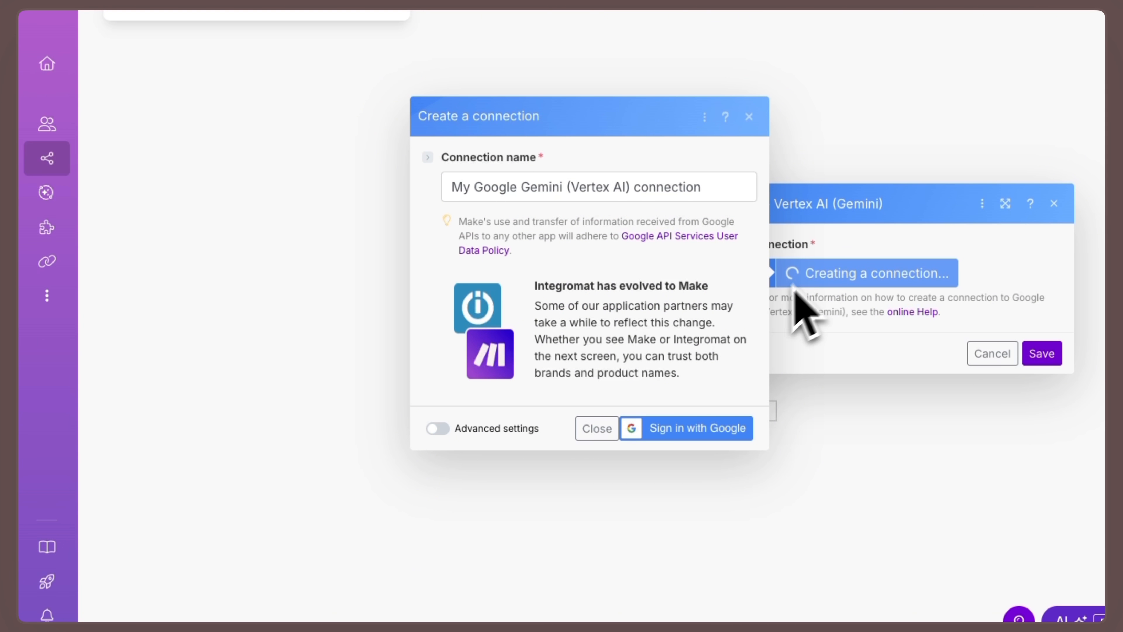
click(683, 429)
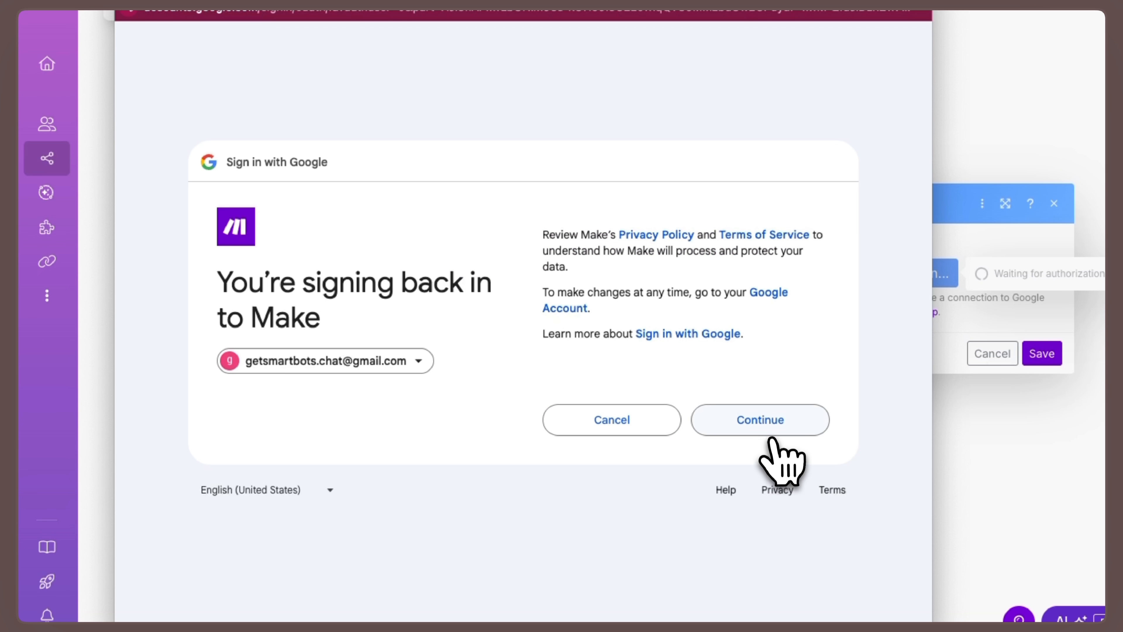
click(770, 429)
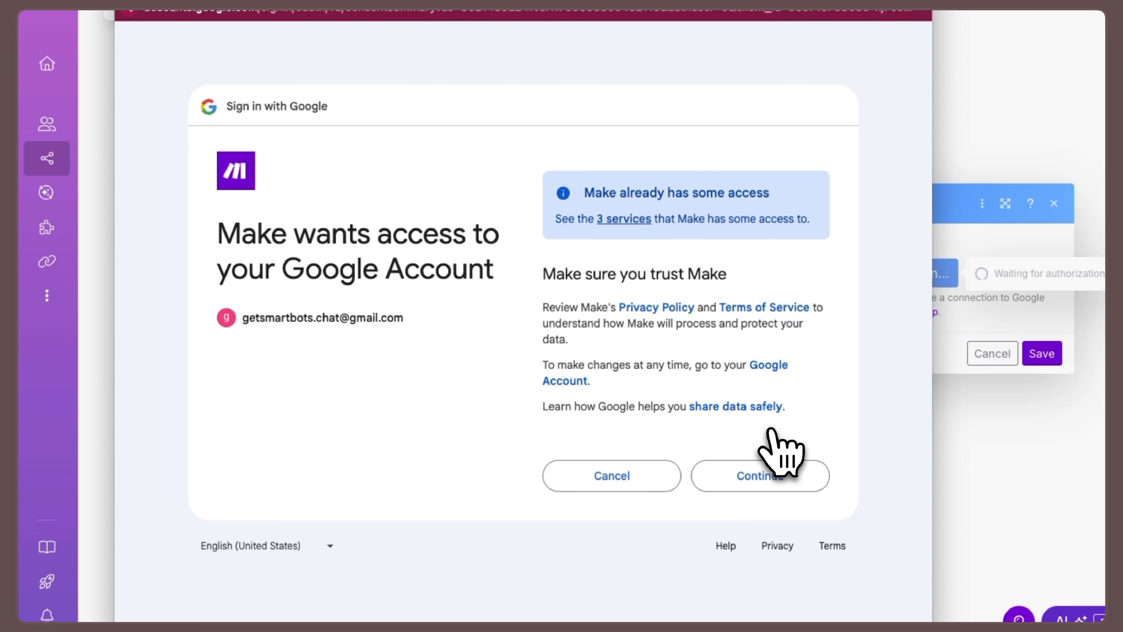
click(775, 473)
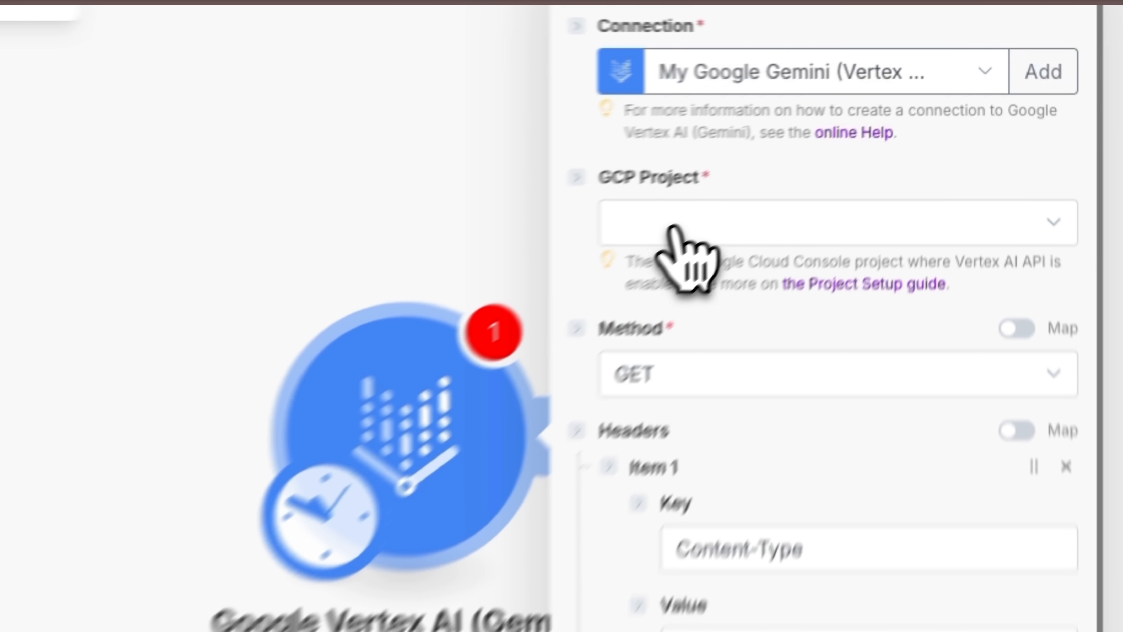
click(792, 153)
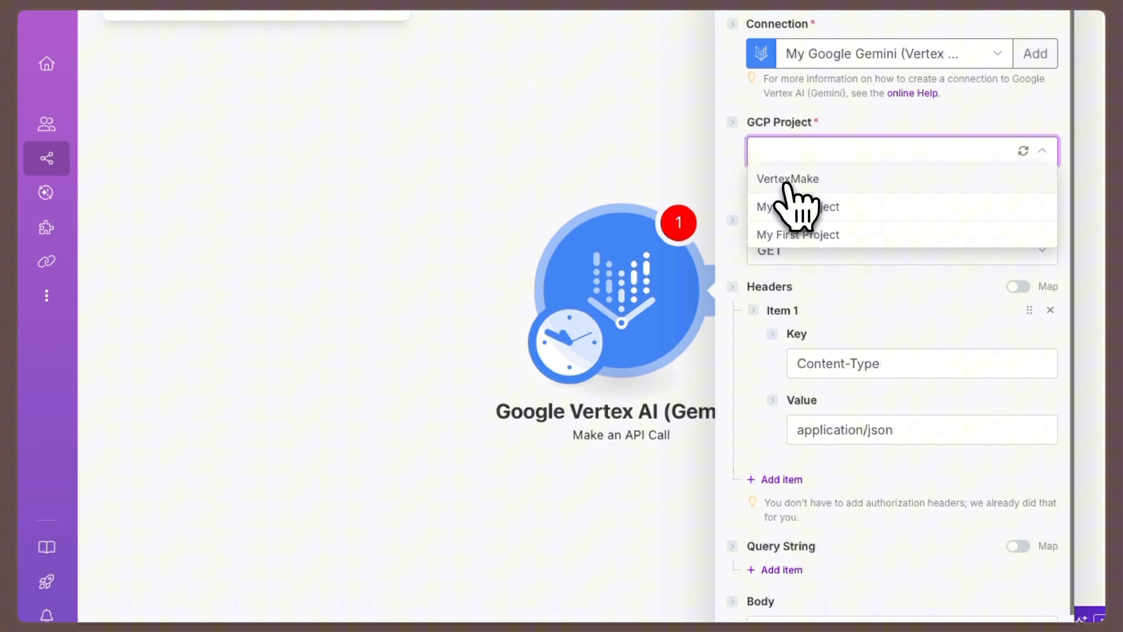
click(619, 301)
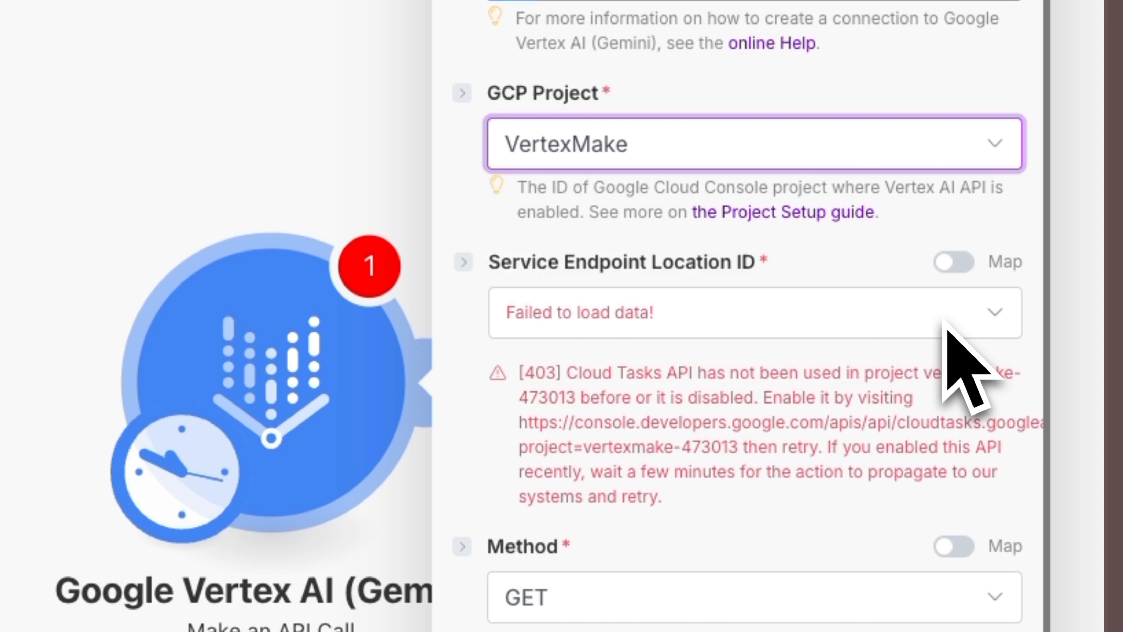
- Copy the Cloud Tasks API link from the module's error message, open it in the browser and enable that API
click(522, 422)
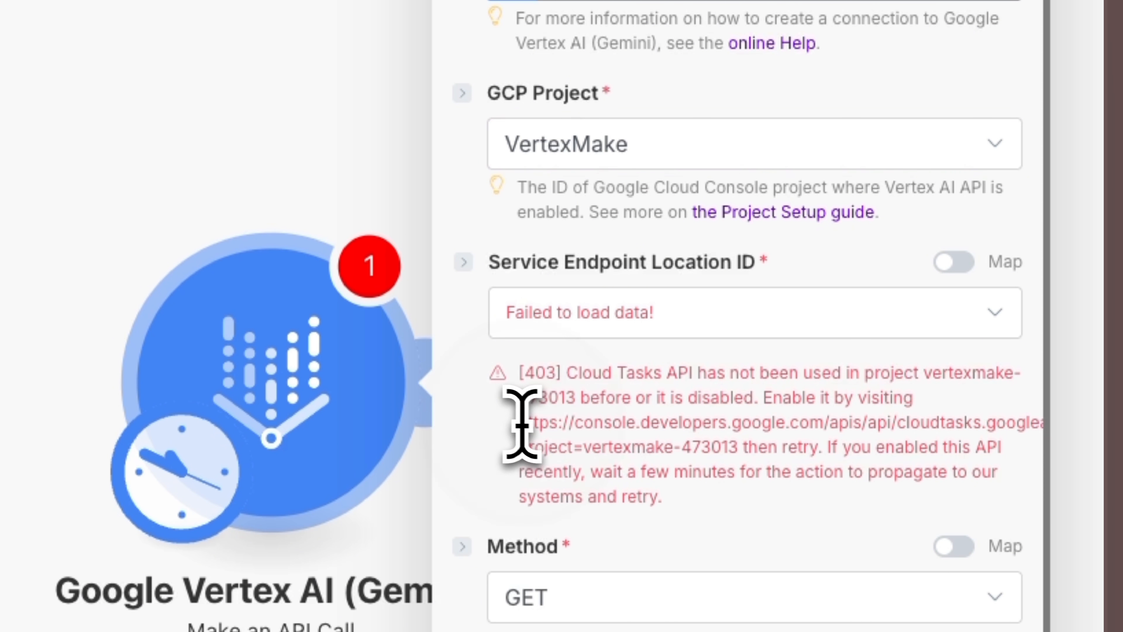
drag(521, 422, 747, 449)
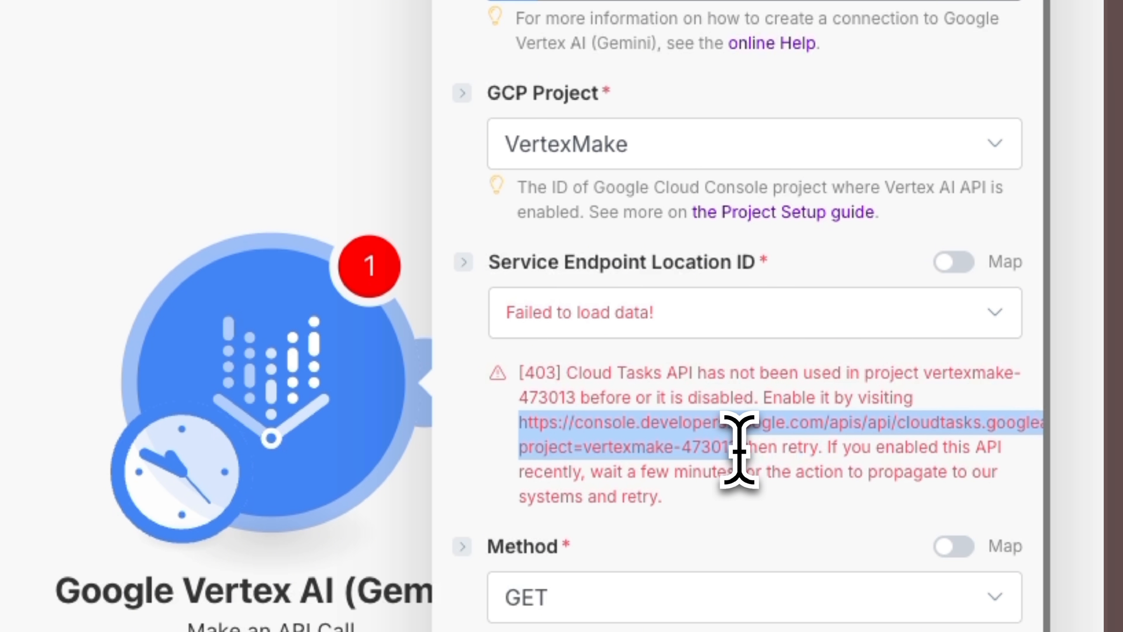
right_click(662, 447)
click(704, 516)
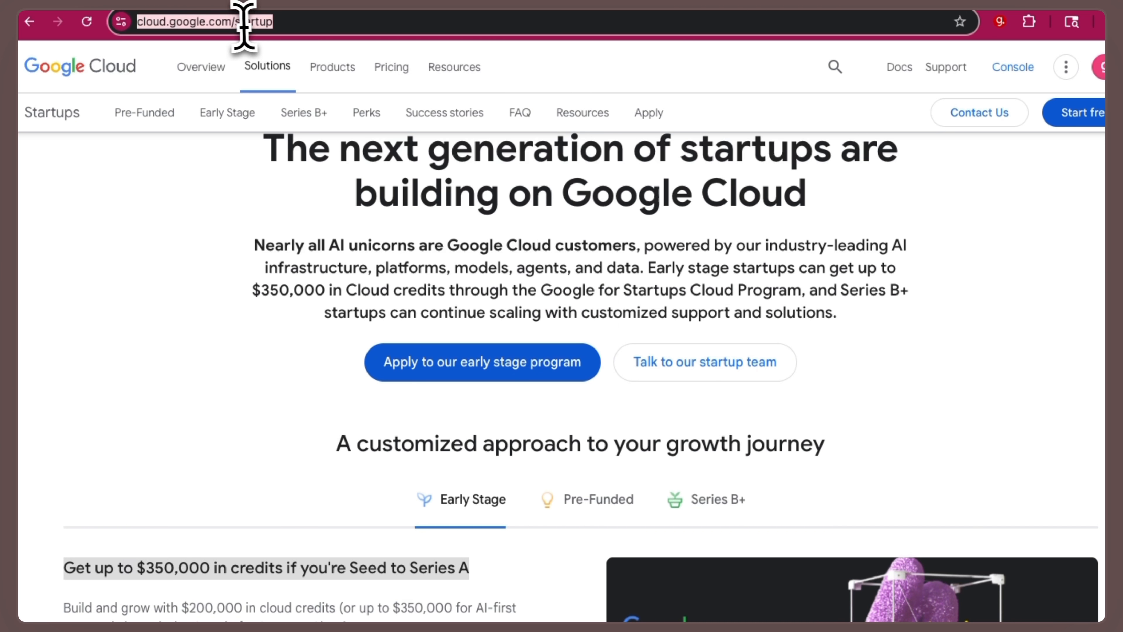
right_click(244, 25)
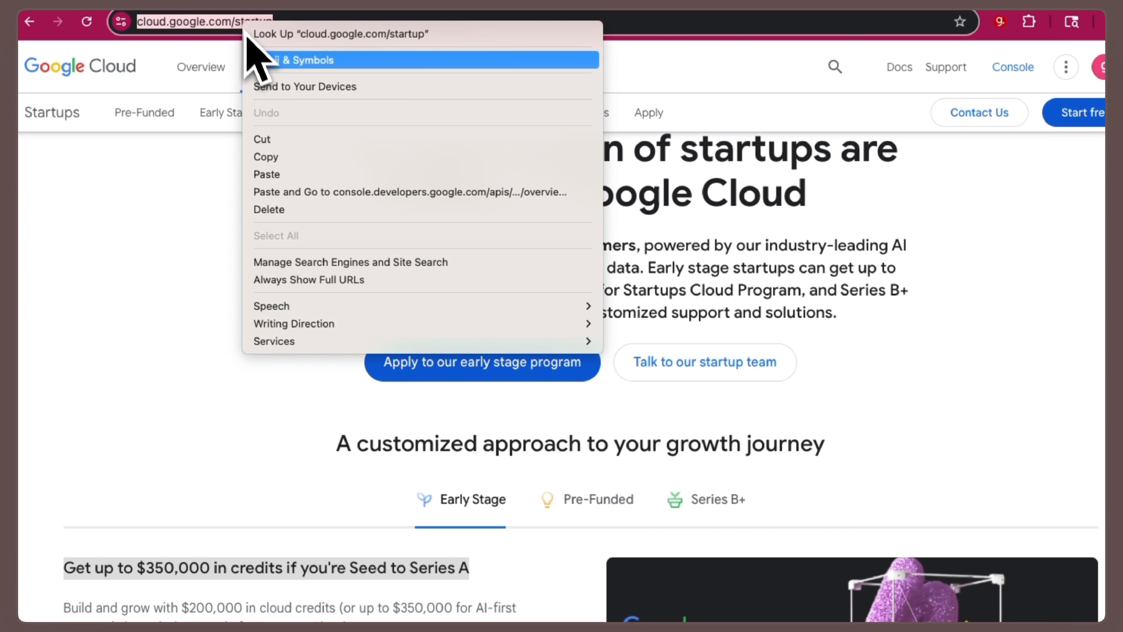
click(270, 173)
key(Return)
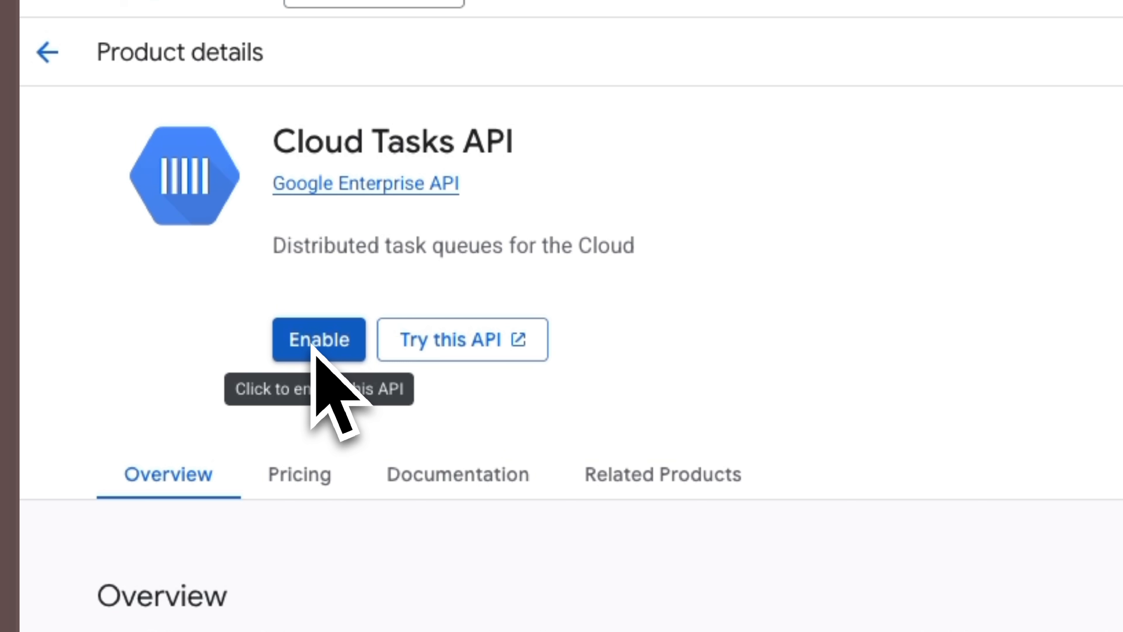
click(318, 352)
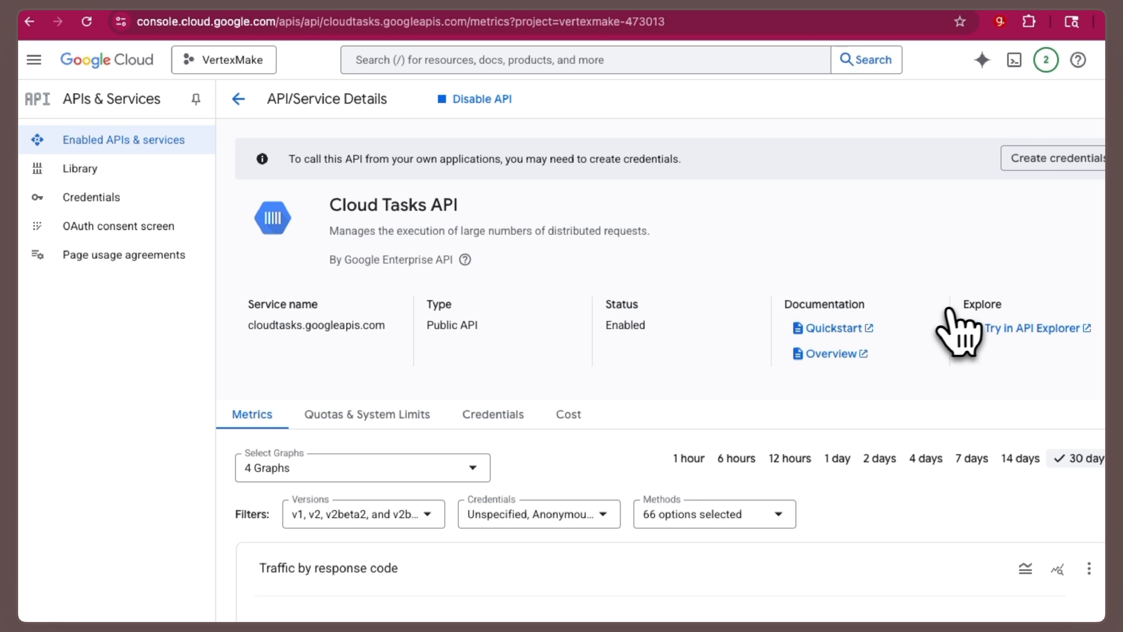
- Back in Make, reload the Service Endpoint Location ID options and choose us-central1
click(963, 2)
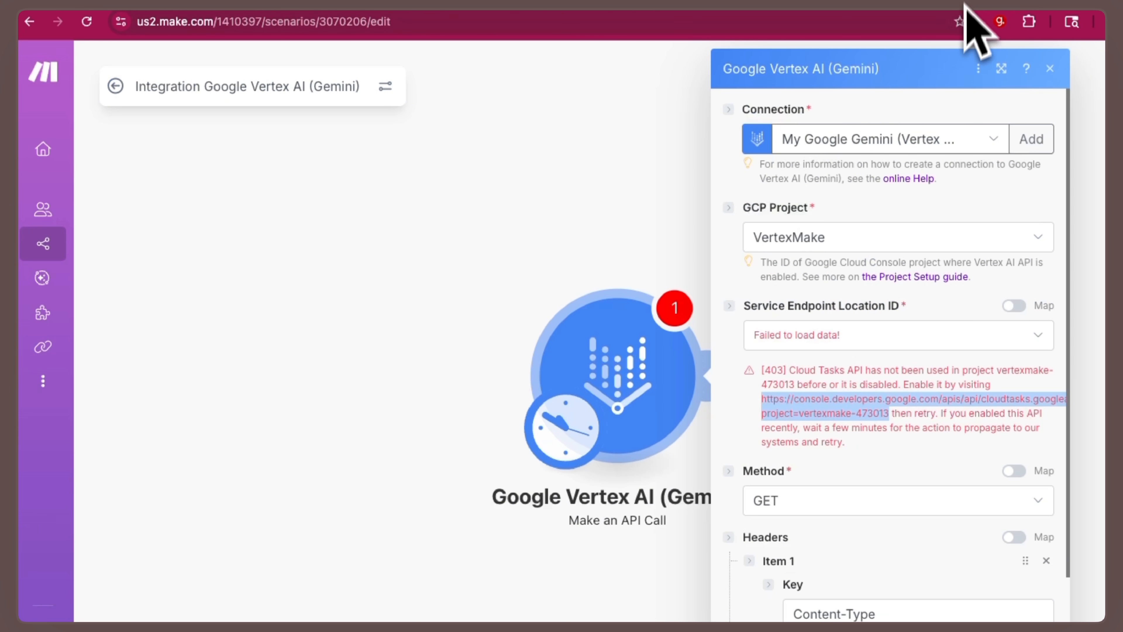
click(1025, 340)
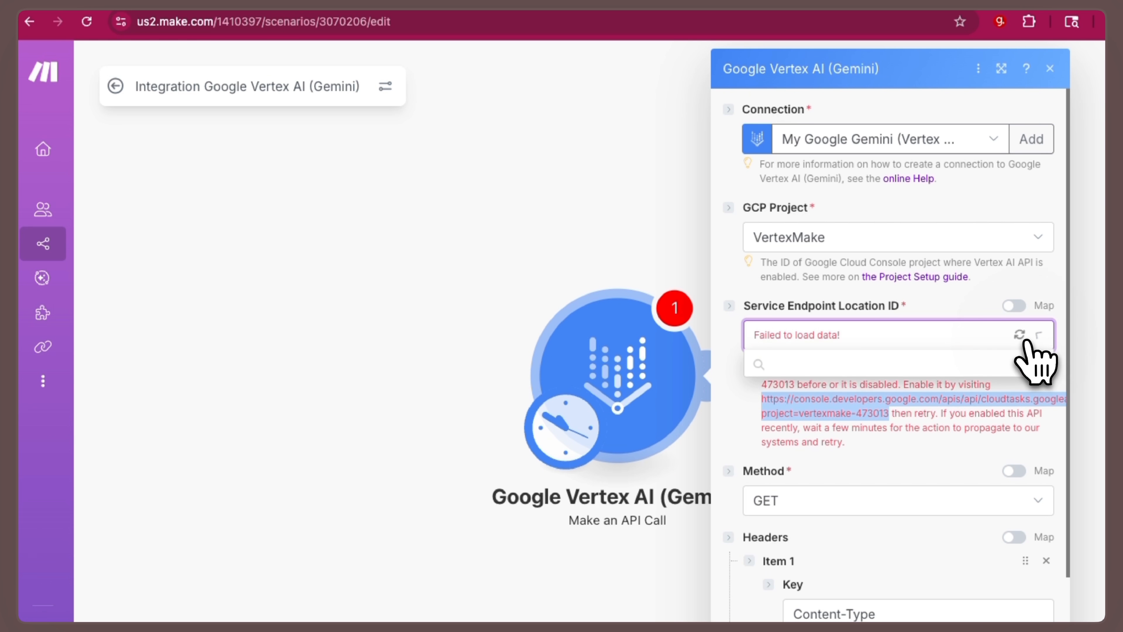
text(ce)
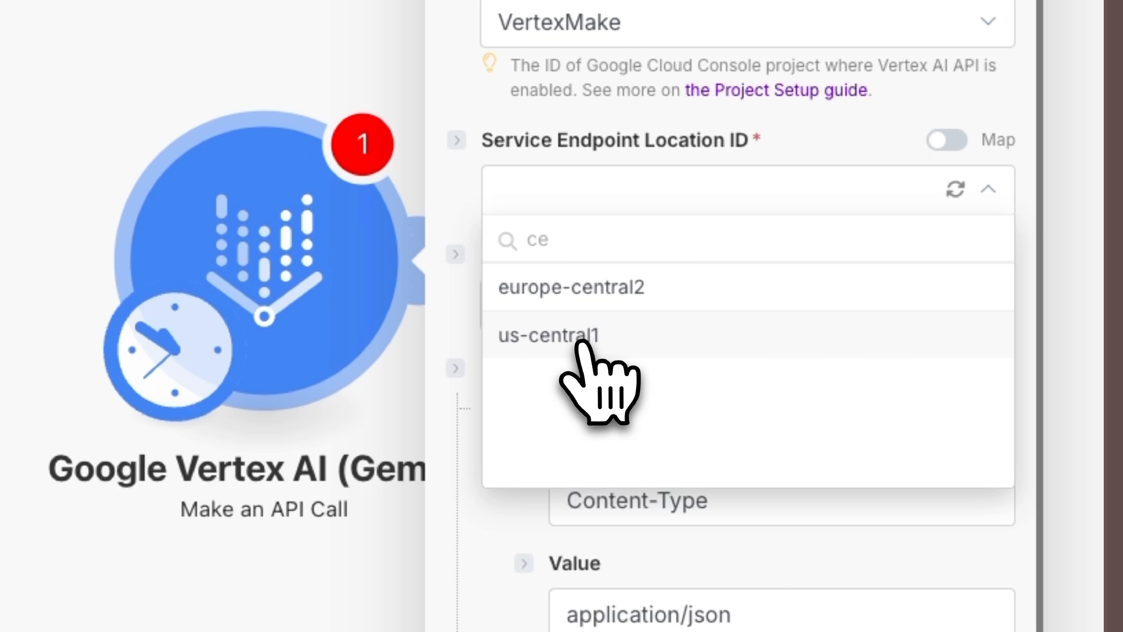
click(583, 340)
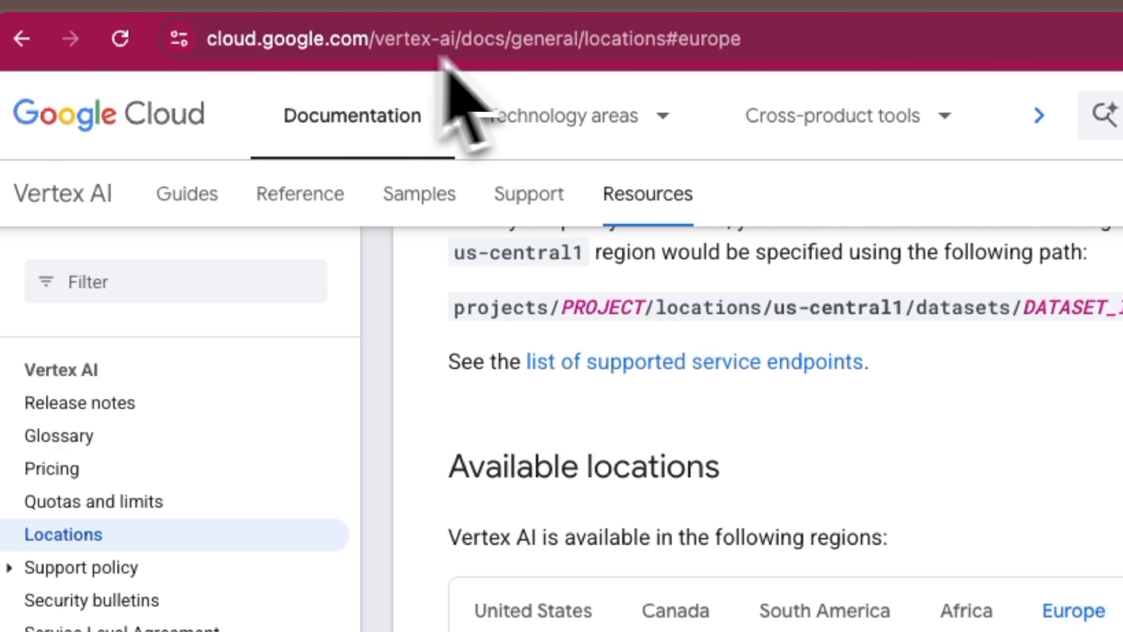
- Copy the path publishers/google/models/MODEL_ID:predictLongRunning from the Veo guide's request URL and paste it into the Make module's URL
click(502, 358)
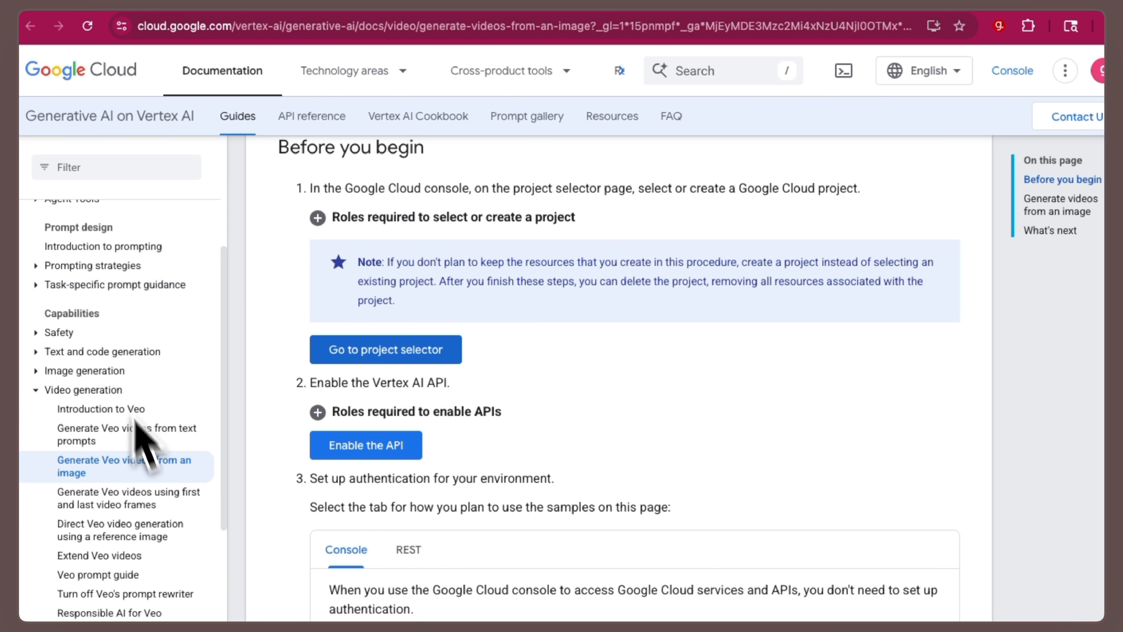
scroll(414, 446, down, 15)
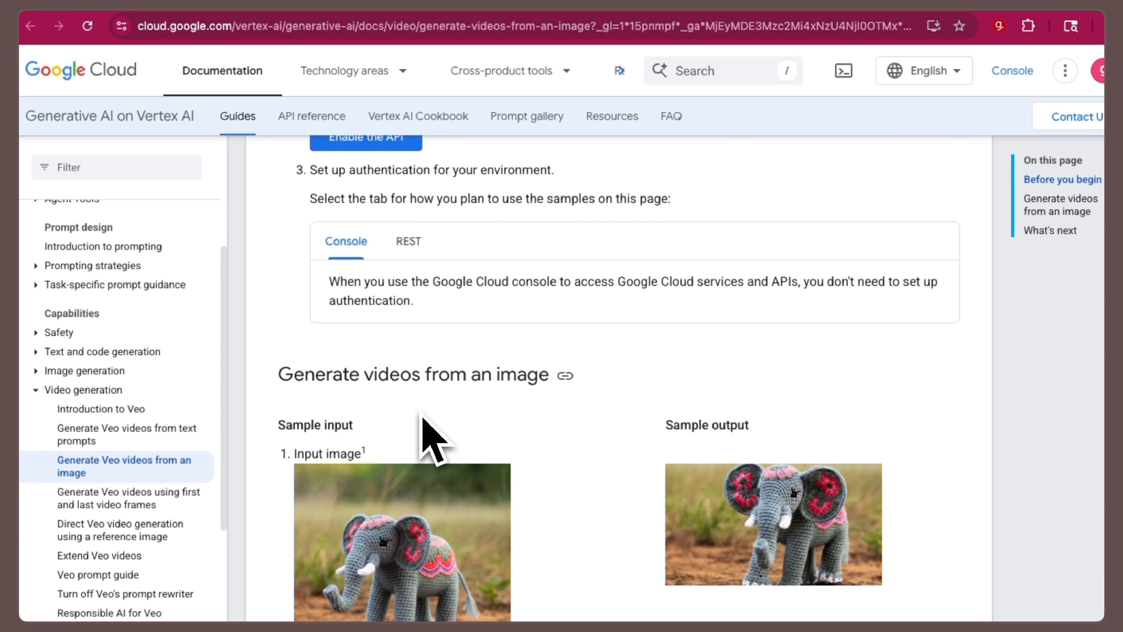
scroll(402, 393, down, 12)
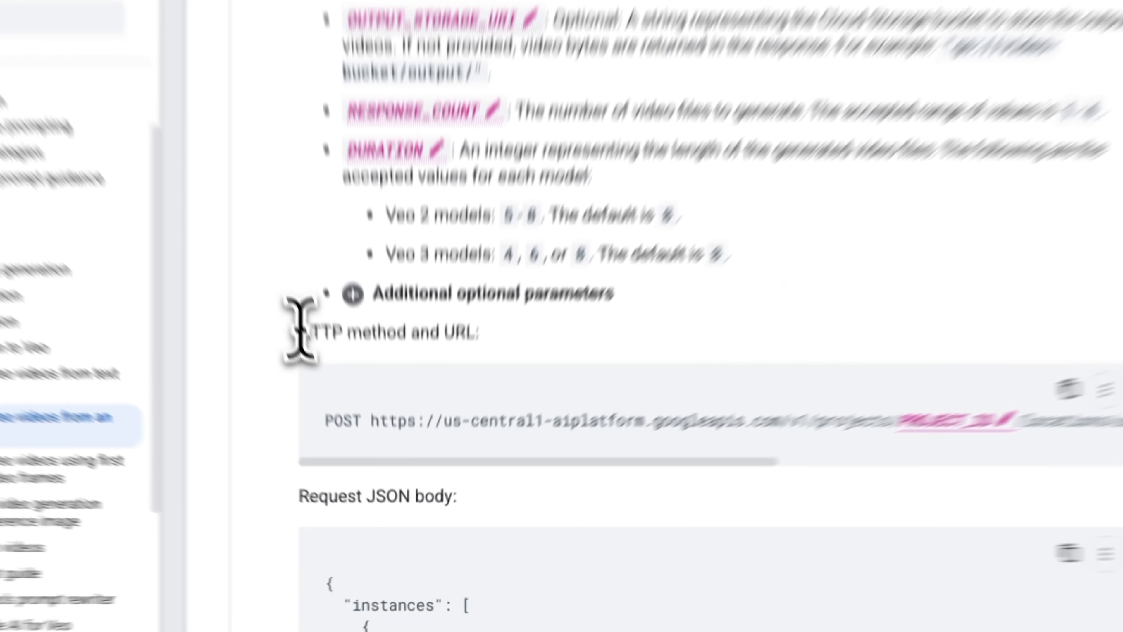
drag(299, 329, 494, 349)
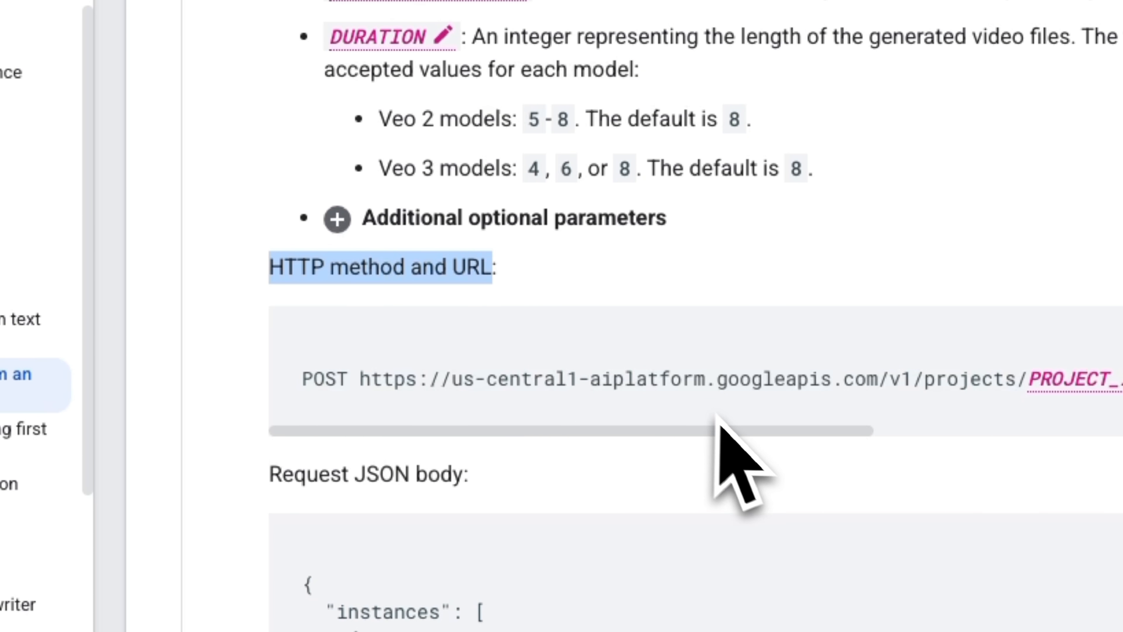
drag(716, 418, 971, 430)
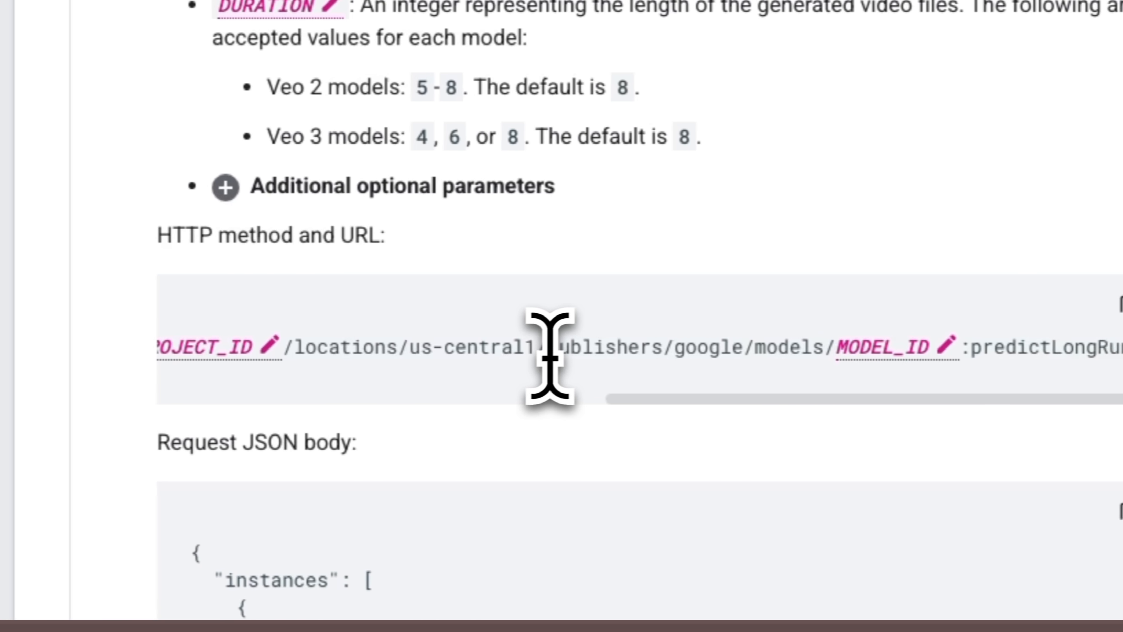
drag(341, 349, 587, 352)
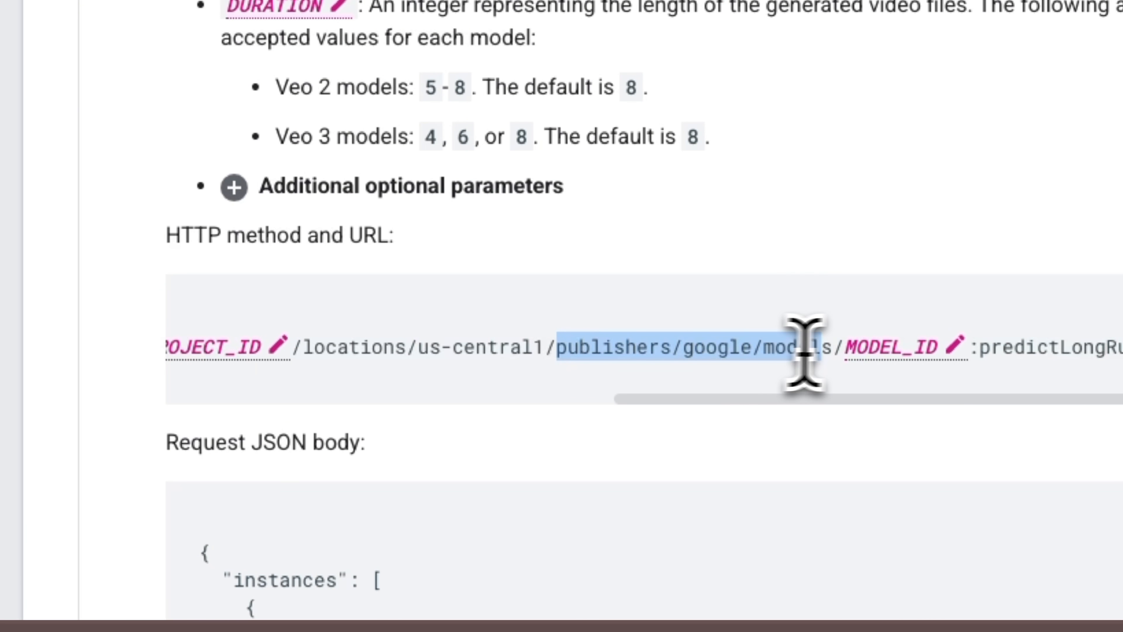
drag(803, 353, 1122, 349)
right_click(1122, 347)
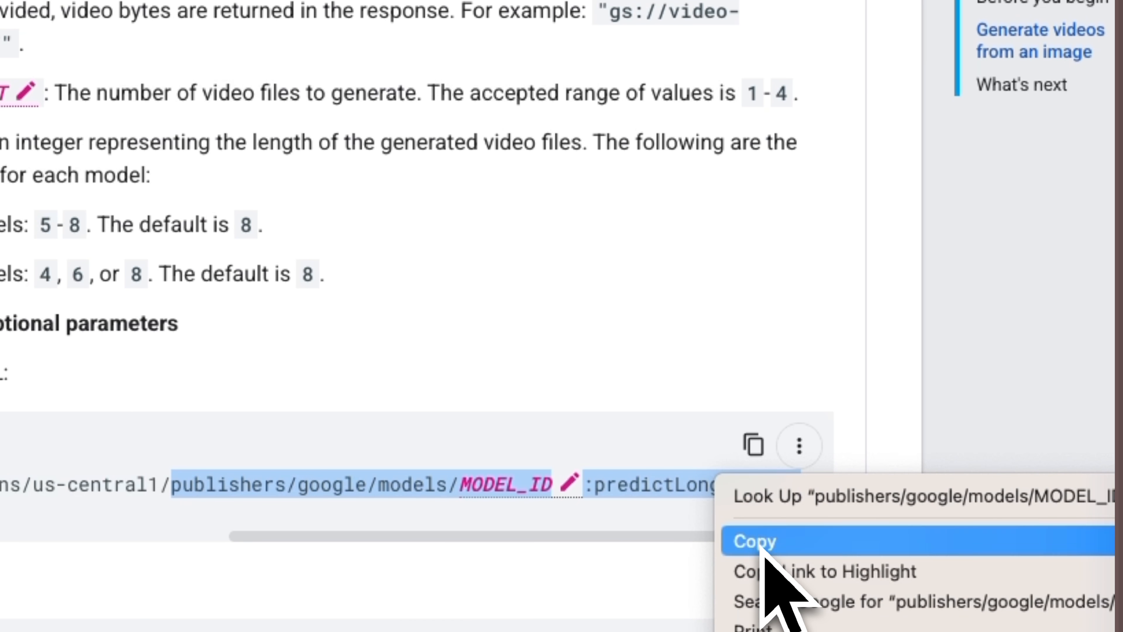
click(760, 546)
click(894, 4)
right_click(575, 411)
click(418, 543)
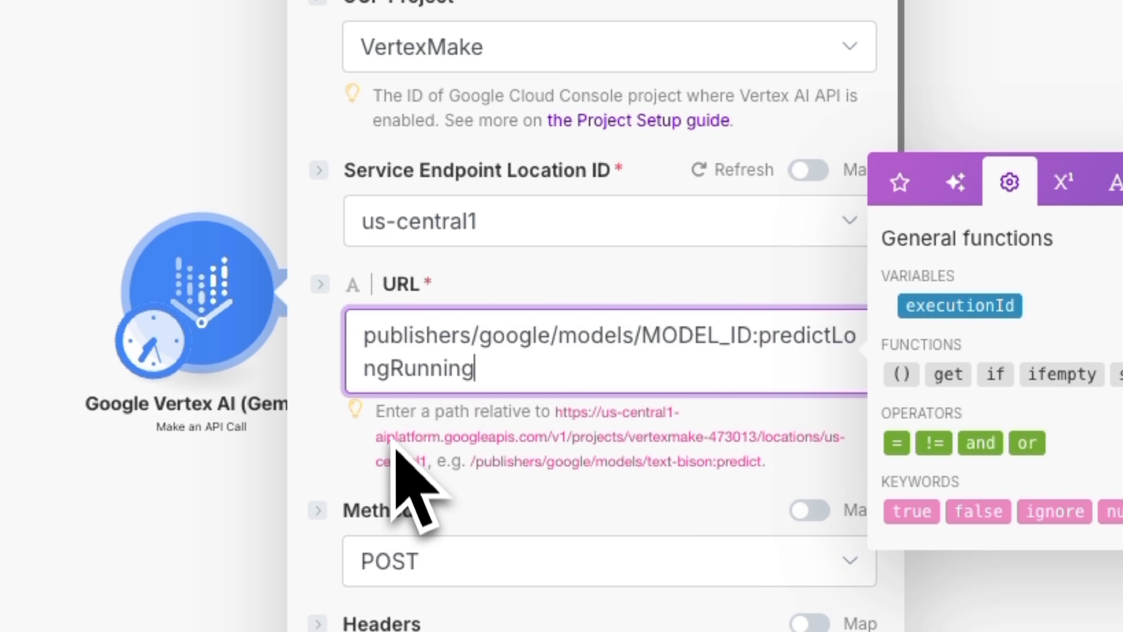
- Replace MODEL_ID in the Make module's URL with veo-3.0-generate-preview, copied from the Veo guide's accepted model IDs
drag(641, 335, 753, 340)
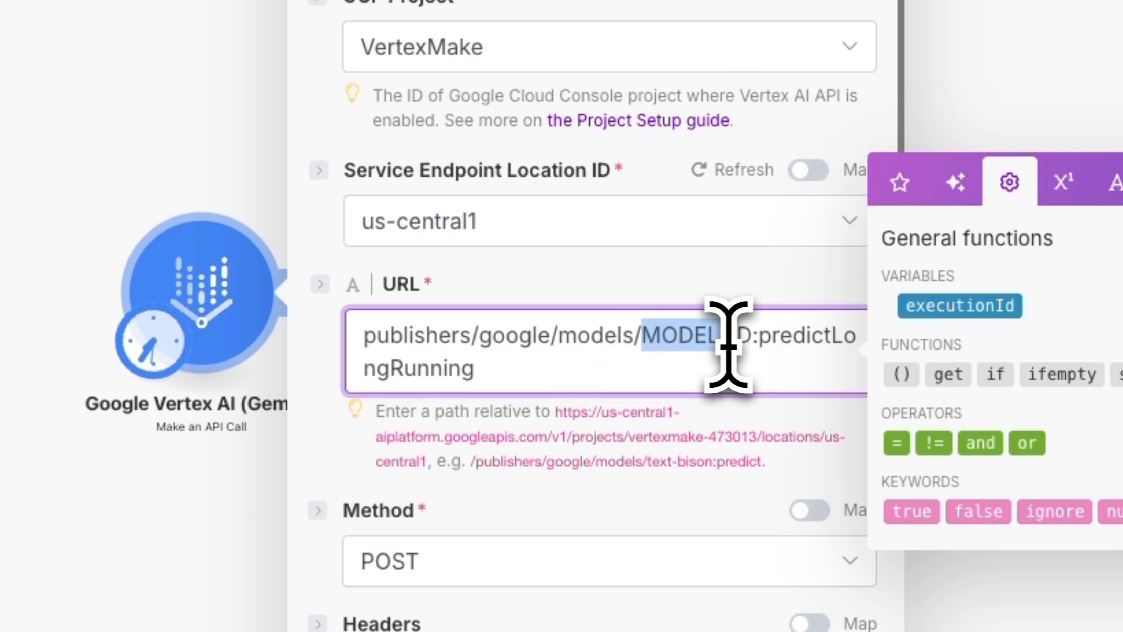
click(1018, 1)
scroll(491, 312, up, 1)
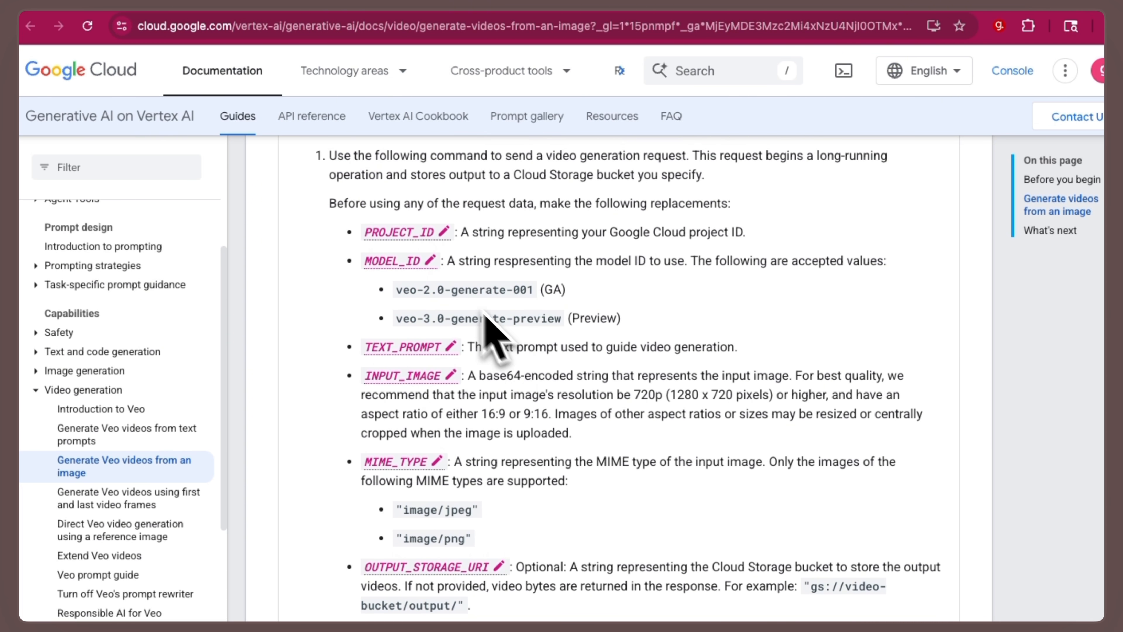
drag(629, 403, 365, 411)
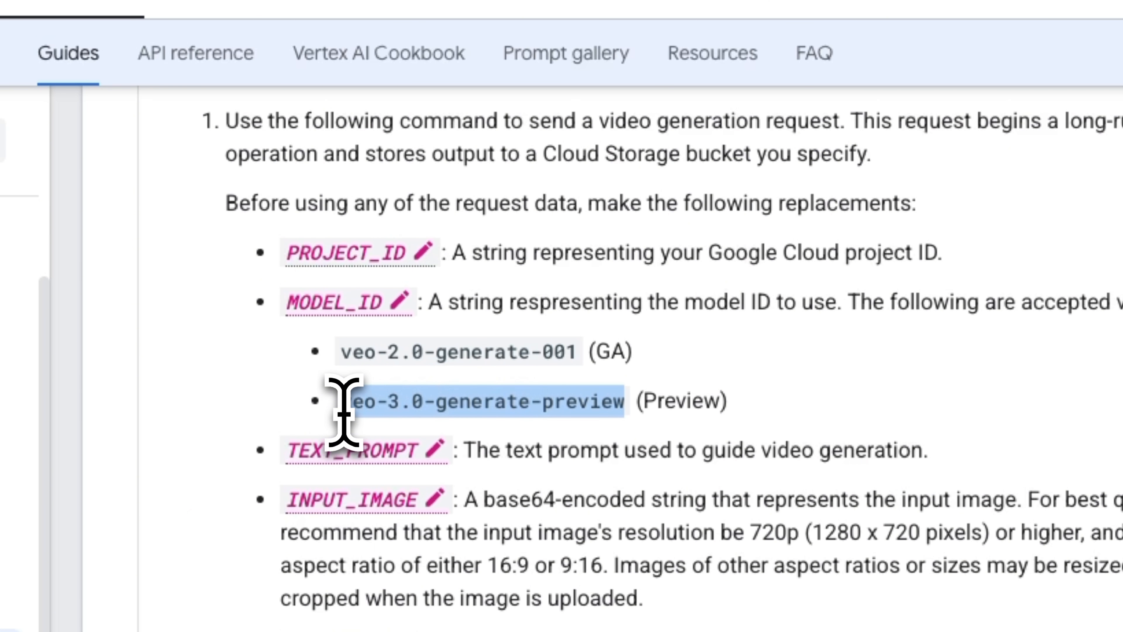
click(921, 2)
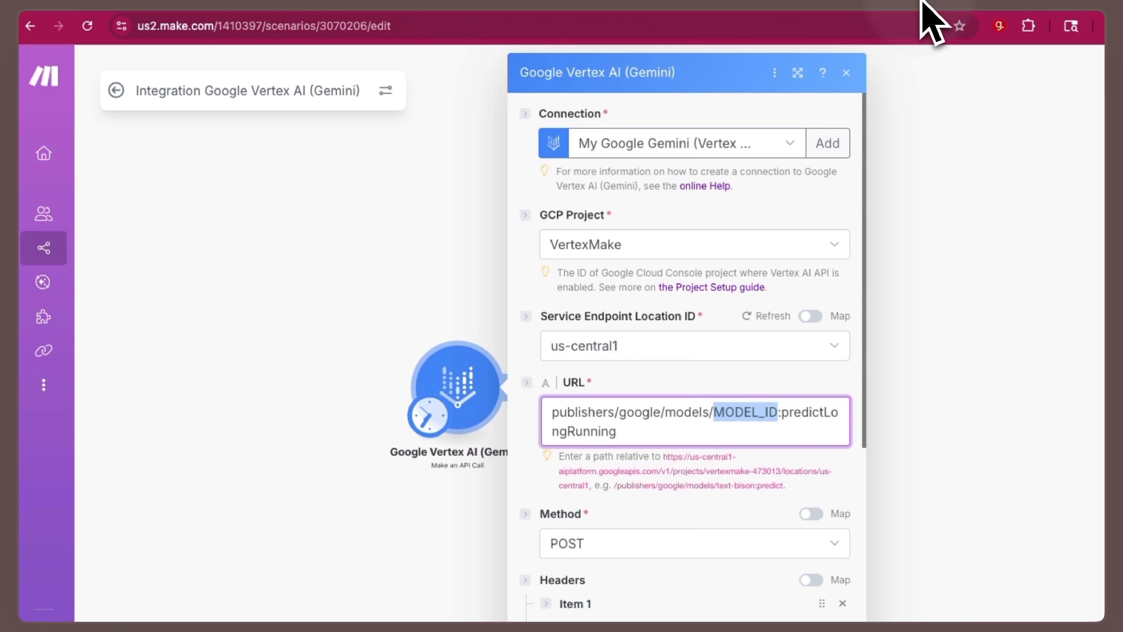
key(BackSpace)
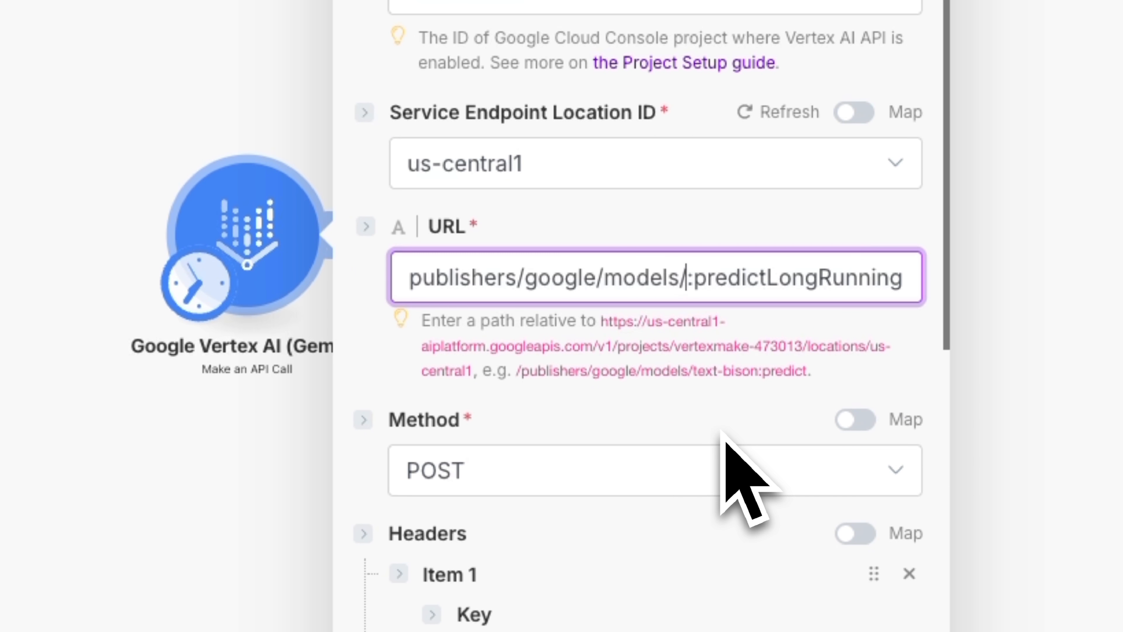
key(ctrl+v)
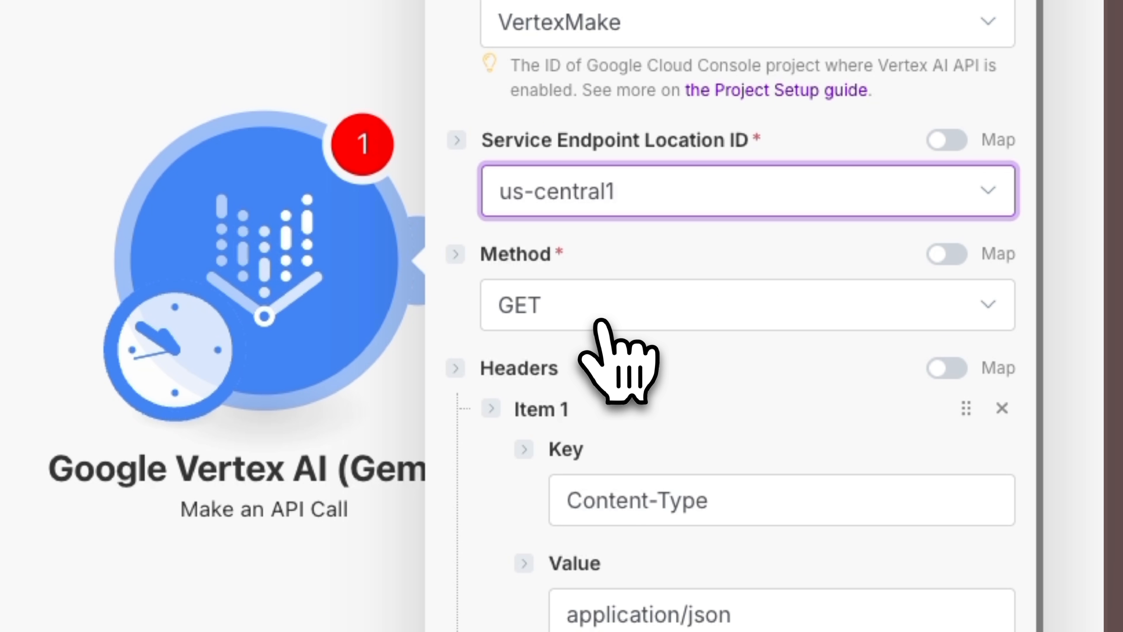
- Set the API call's method to POST and check its Content-Type header of application/json
click(619, 310)
click(575, 397)
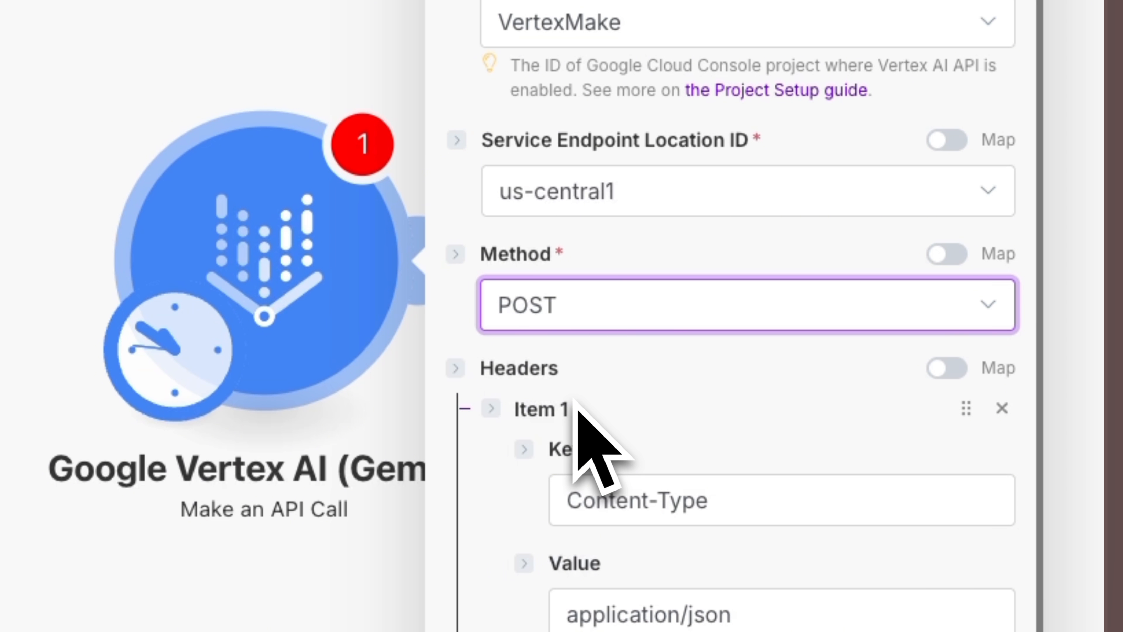
scroll(708, 447, down, 3)
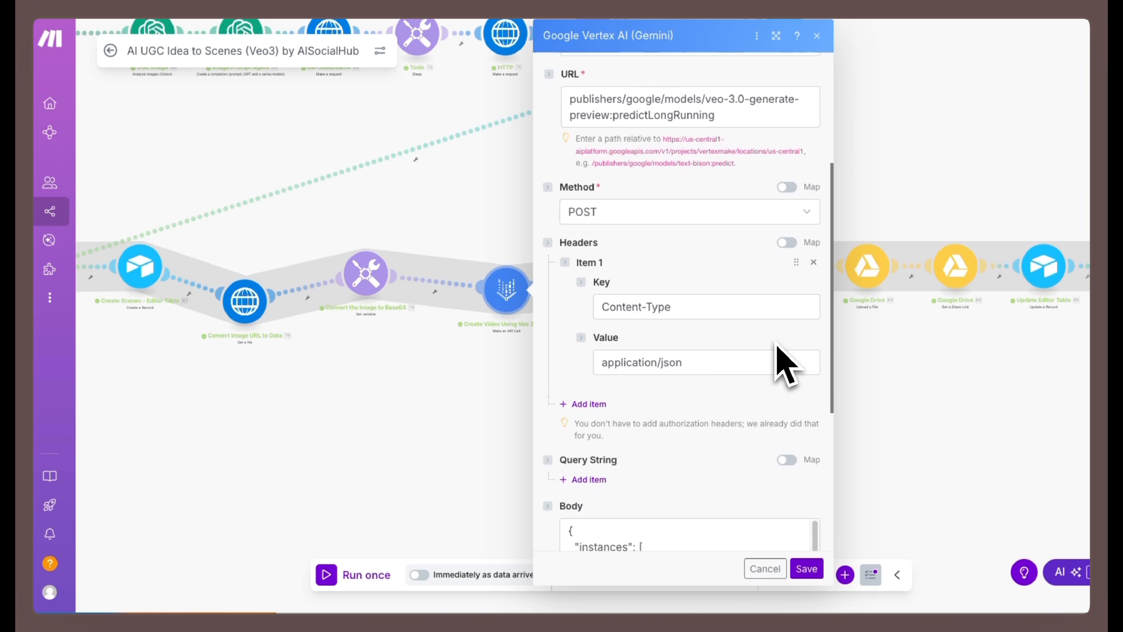
scroll(760, 351, down, 5)
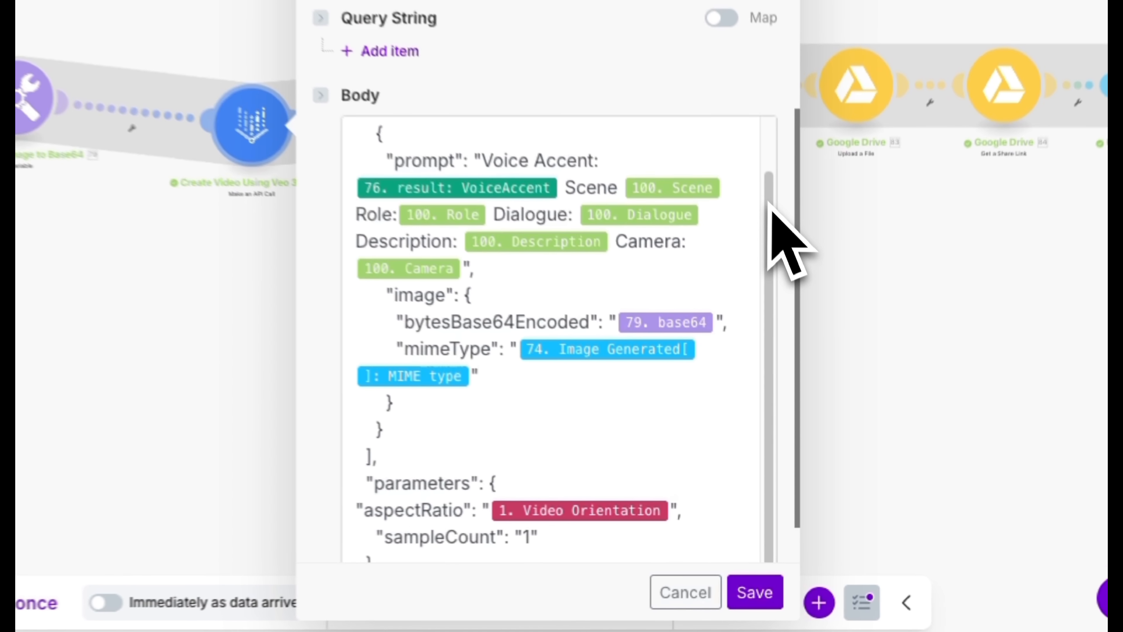
- Review the prompt, image and parameter mappings in the Create Video module's request body and save the module
drag(761, 196, 758, 165)
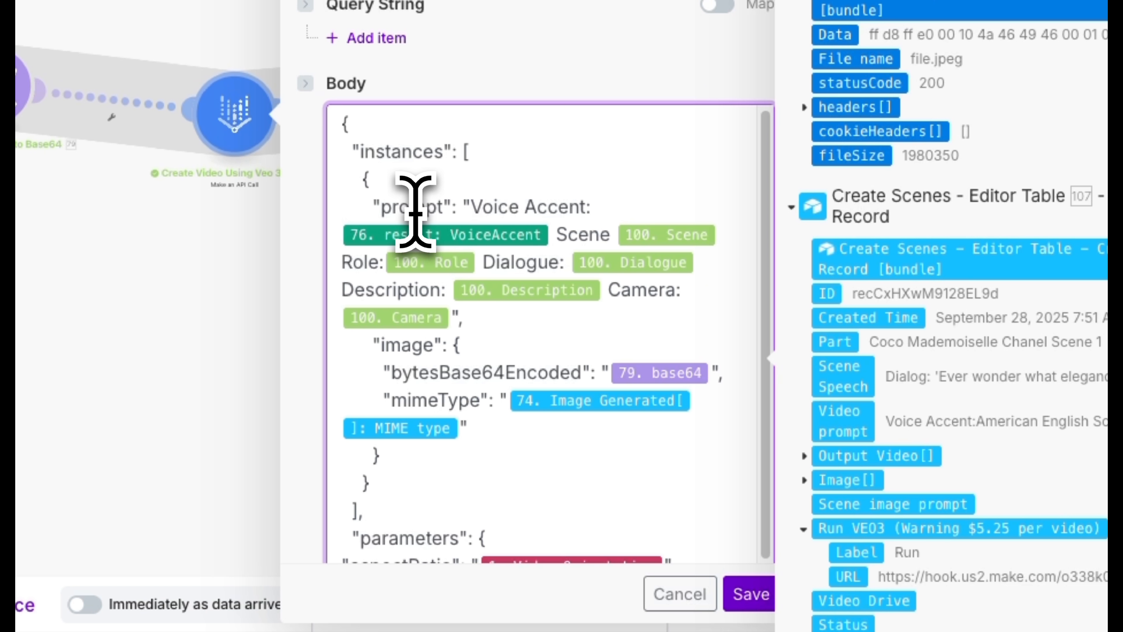
double_click(407, 345)
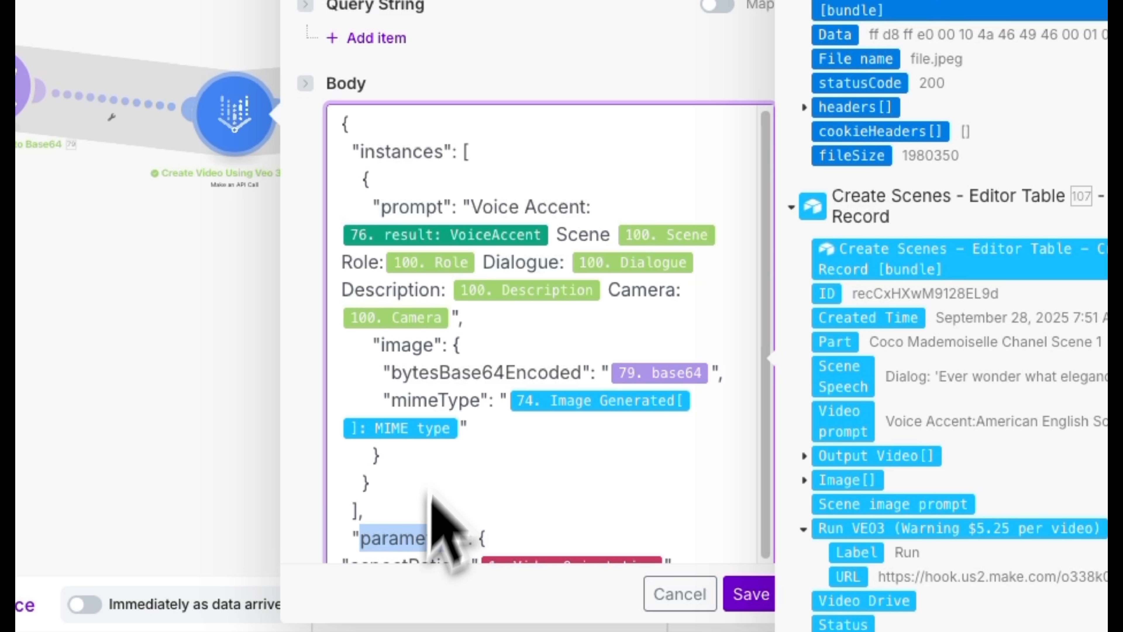
click(476, 201)
drag(476, 201, 637, 234)
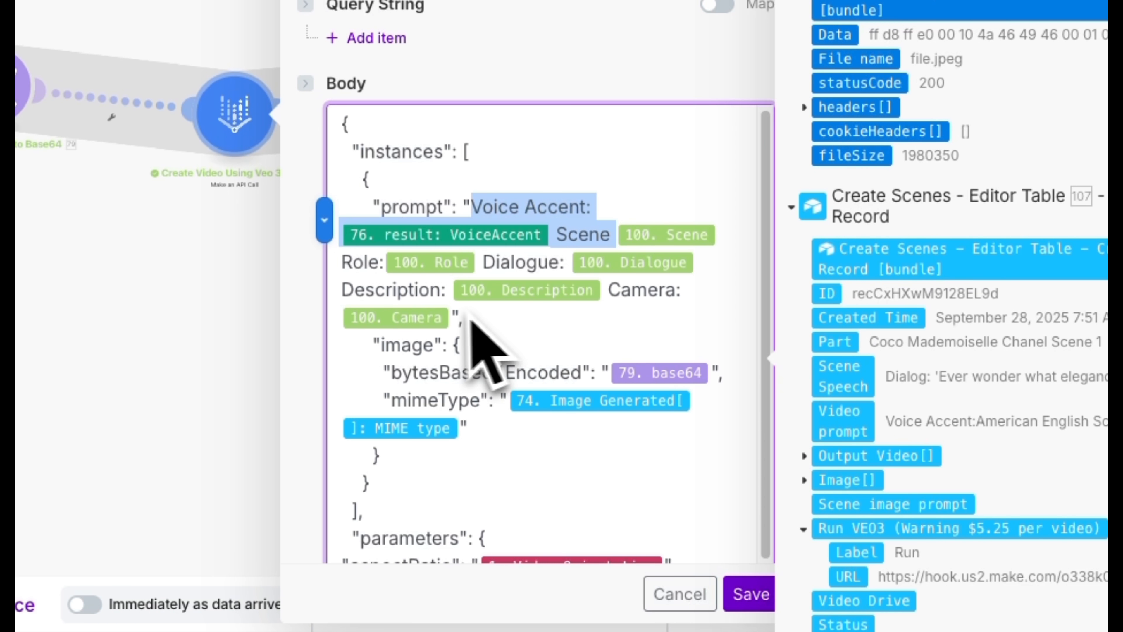
double_click(398, 345)
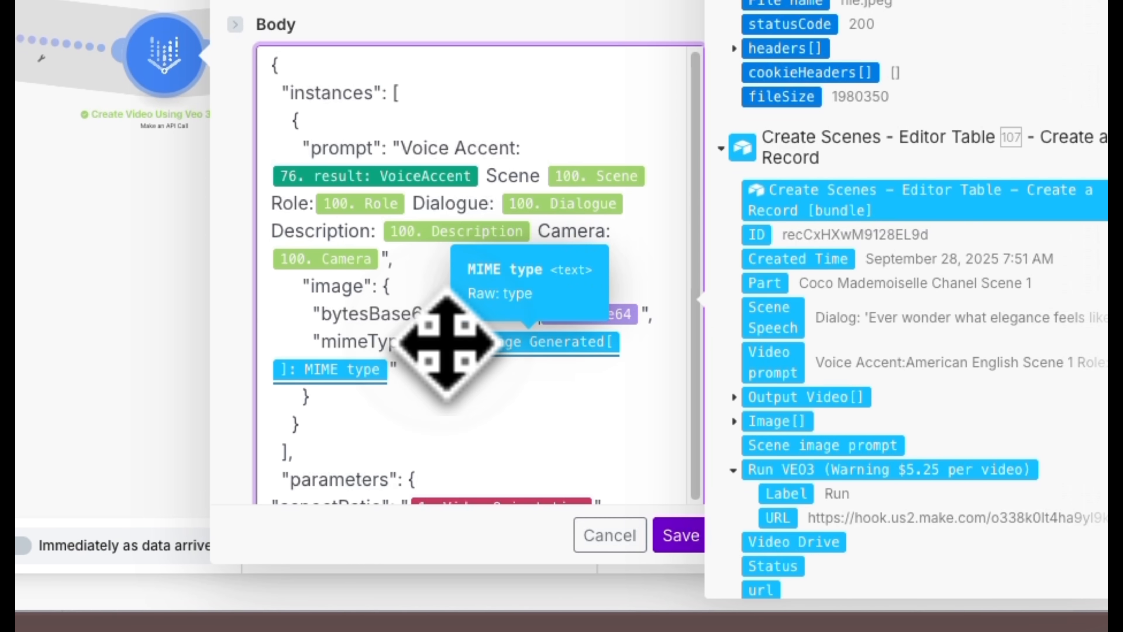
scroll(823, 354, down, 5)
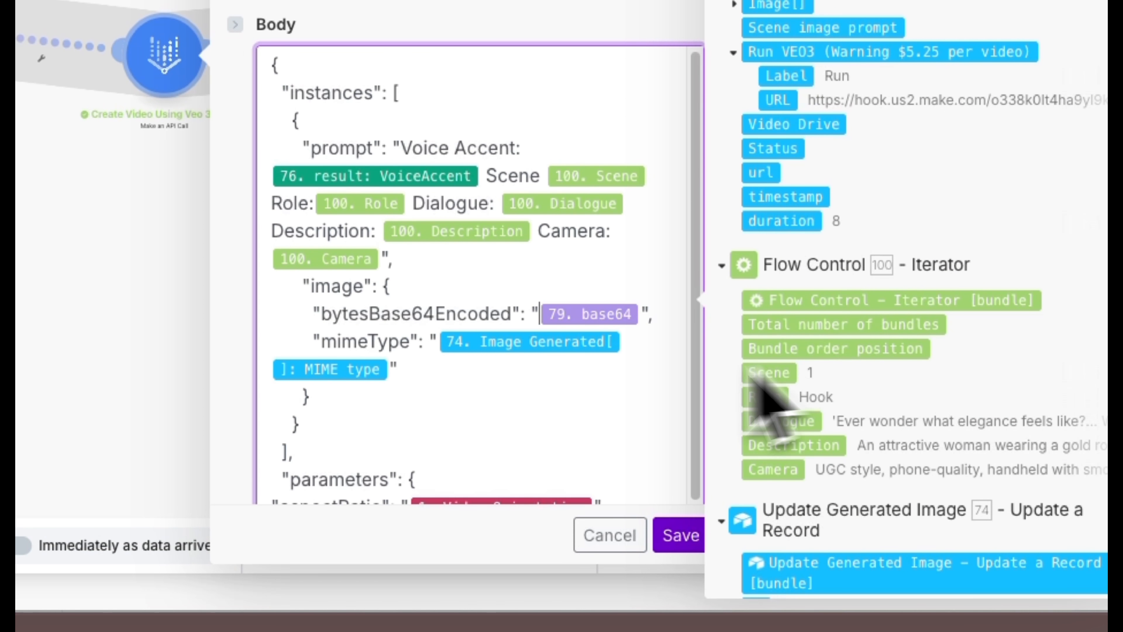
scroll(539, 391, down, 1)
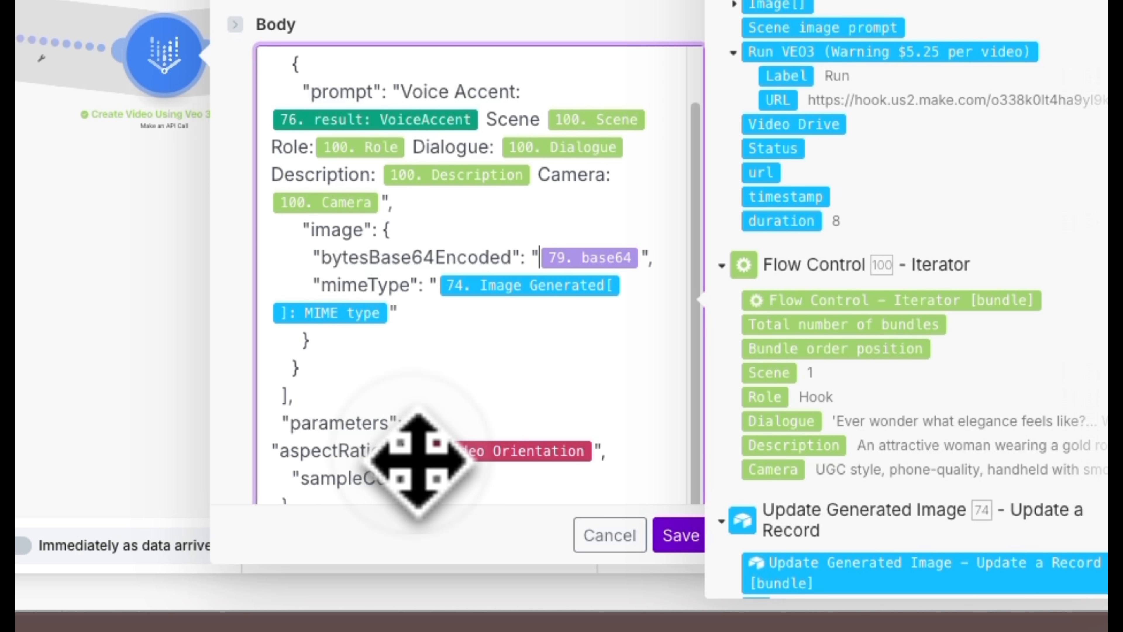
scroll(877, 414, down, 10)
scroll(885, 424, down, 15)
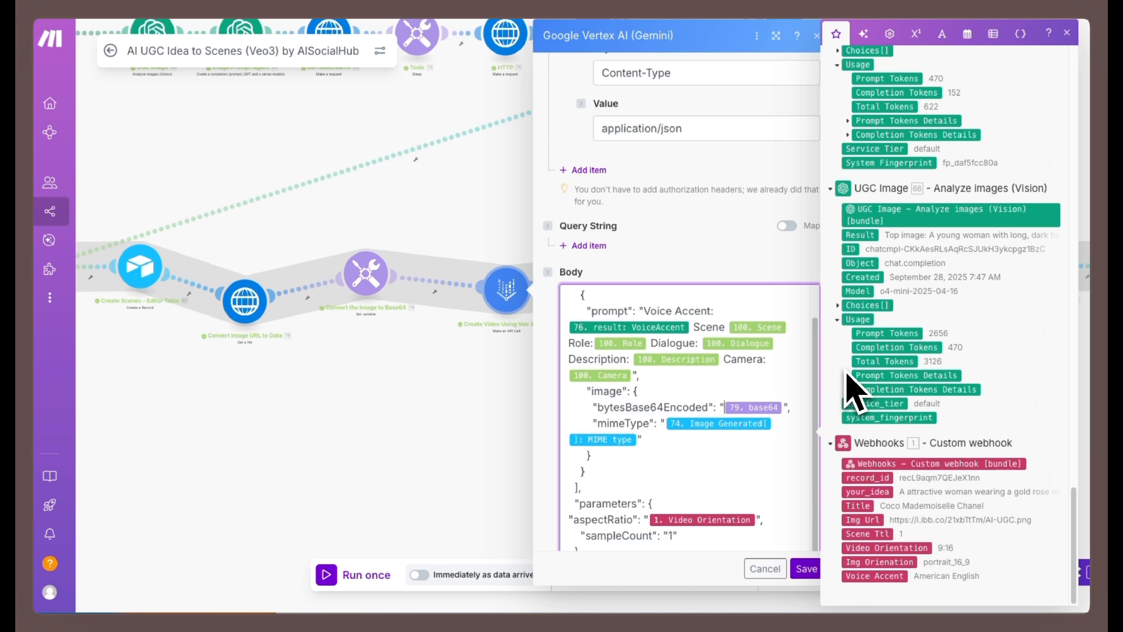
click(802, 569)
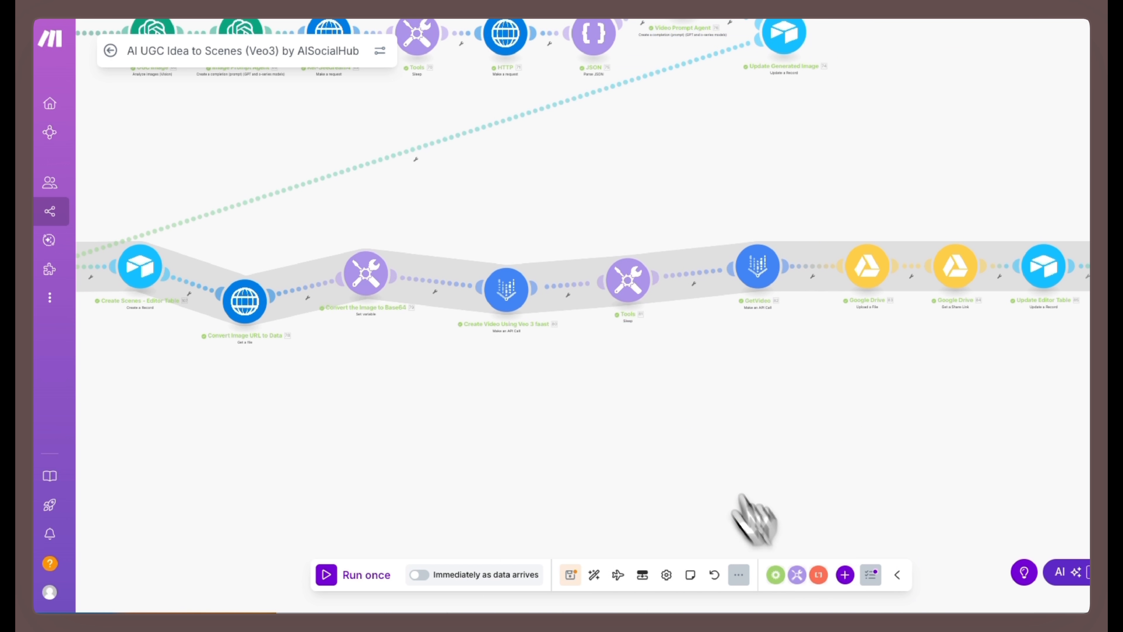
- Check the Sleep module's delay, then examine the GetVideo module's fetchPredictOperation URL, method, headers and body
click(624, 294)
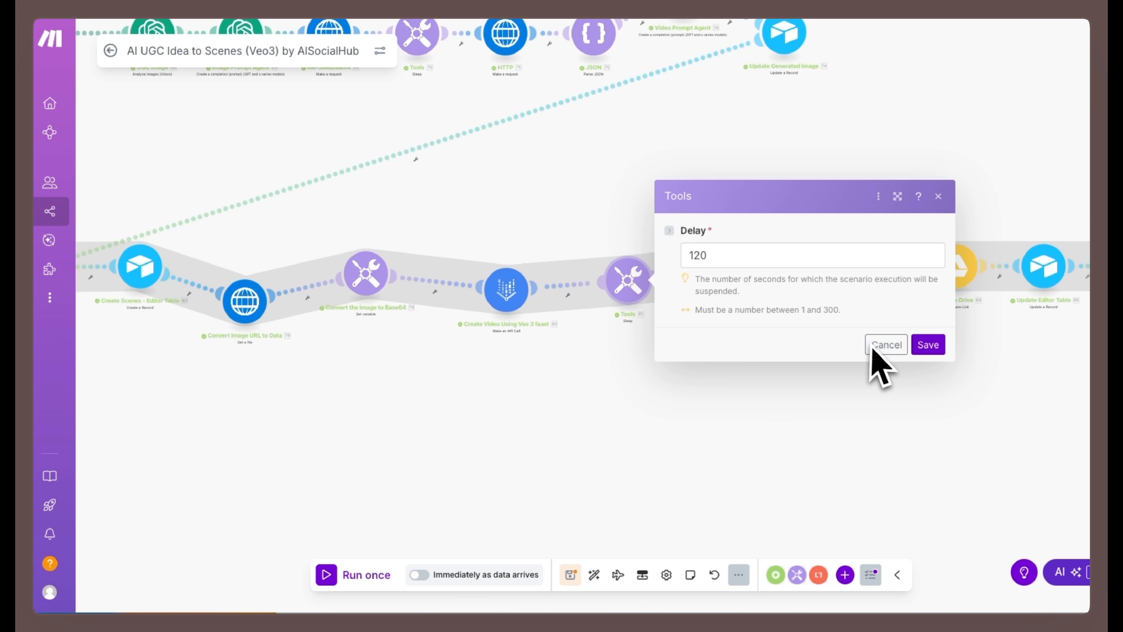
click(885, 344)
click(759, 279)
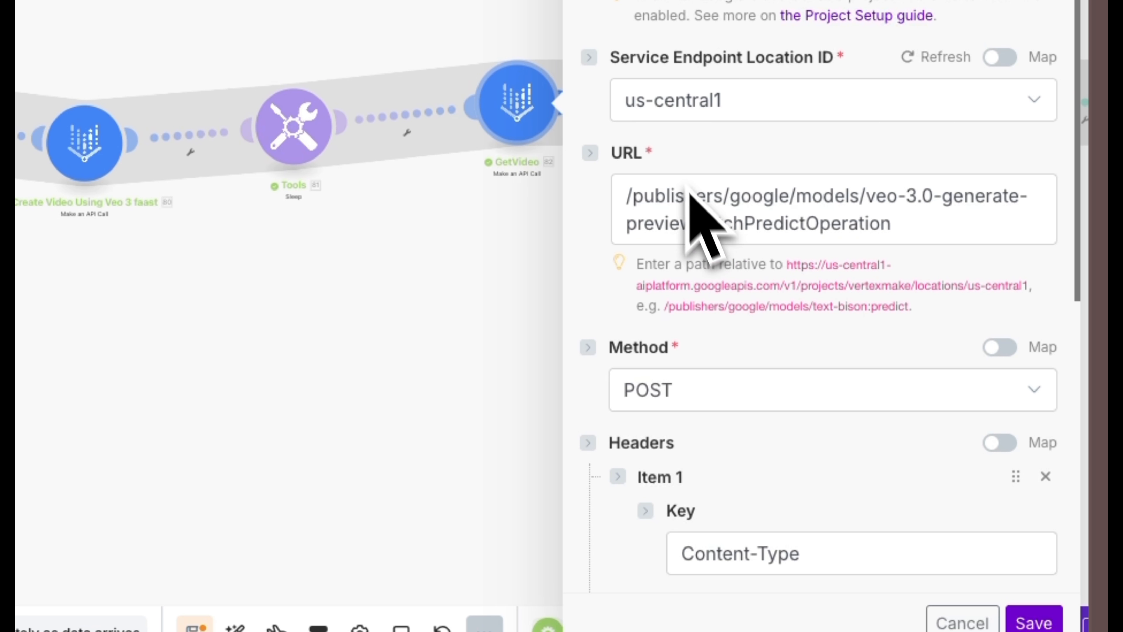
click(761, 223)
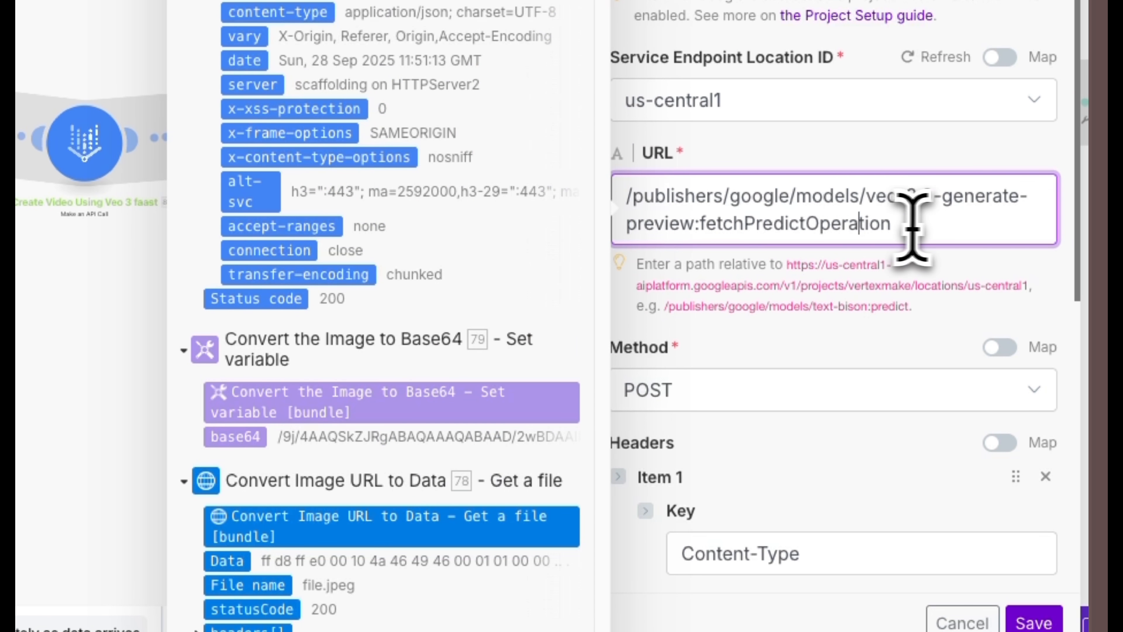
shift+click(712, 226)
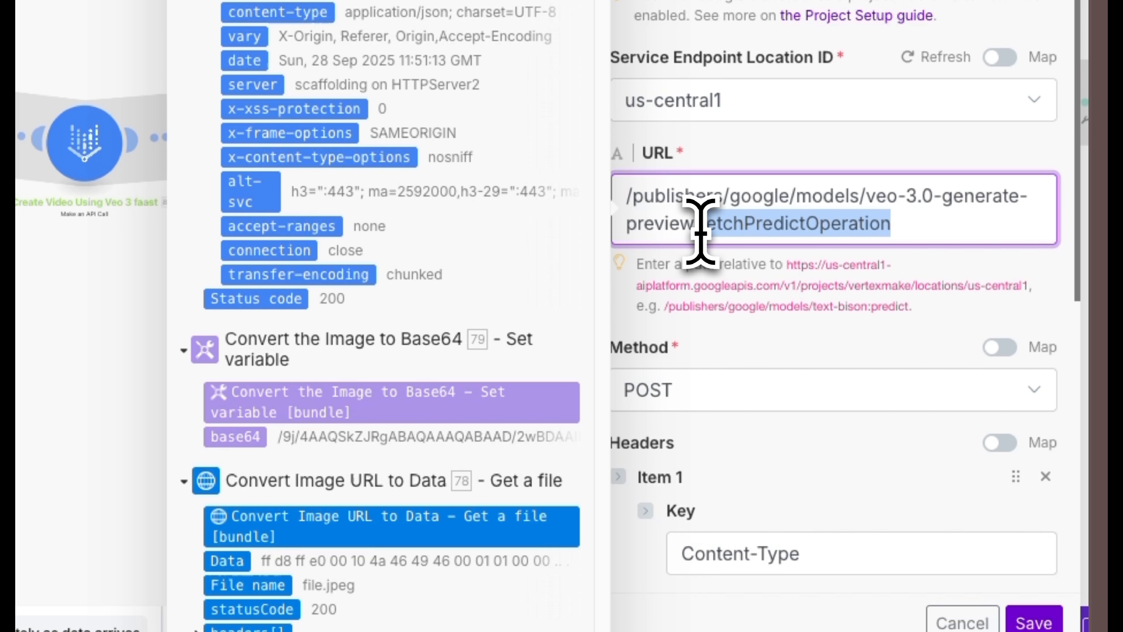
click(732, 346)
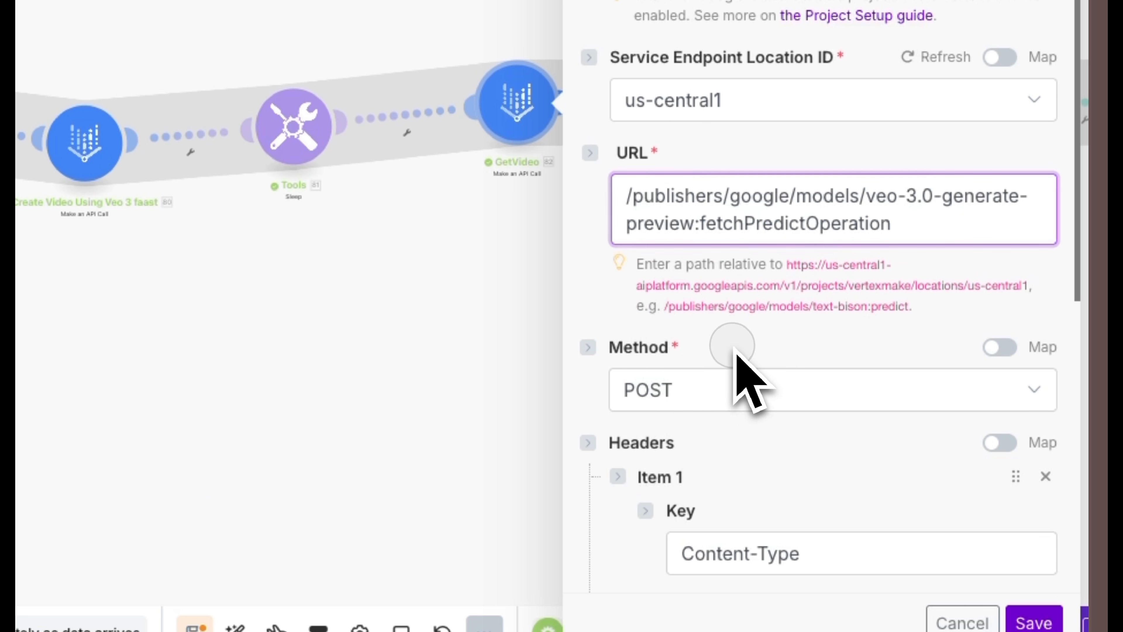
scroll(768, 445, down, 5)
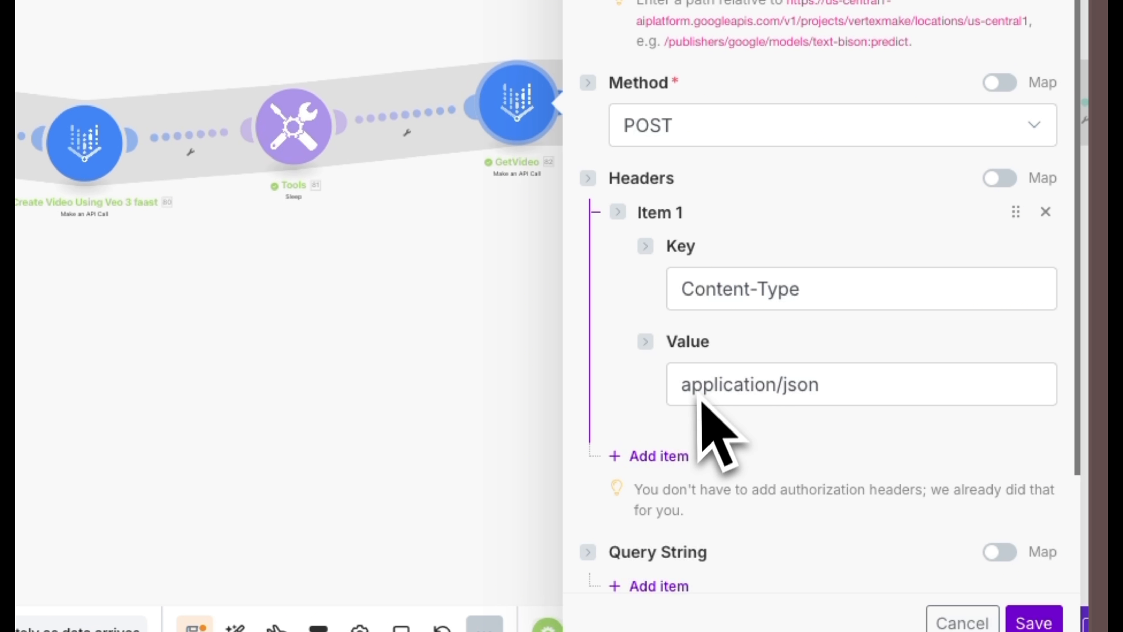
scroll(809, 416, down, 4)
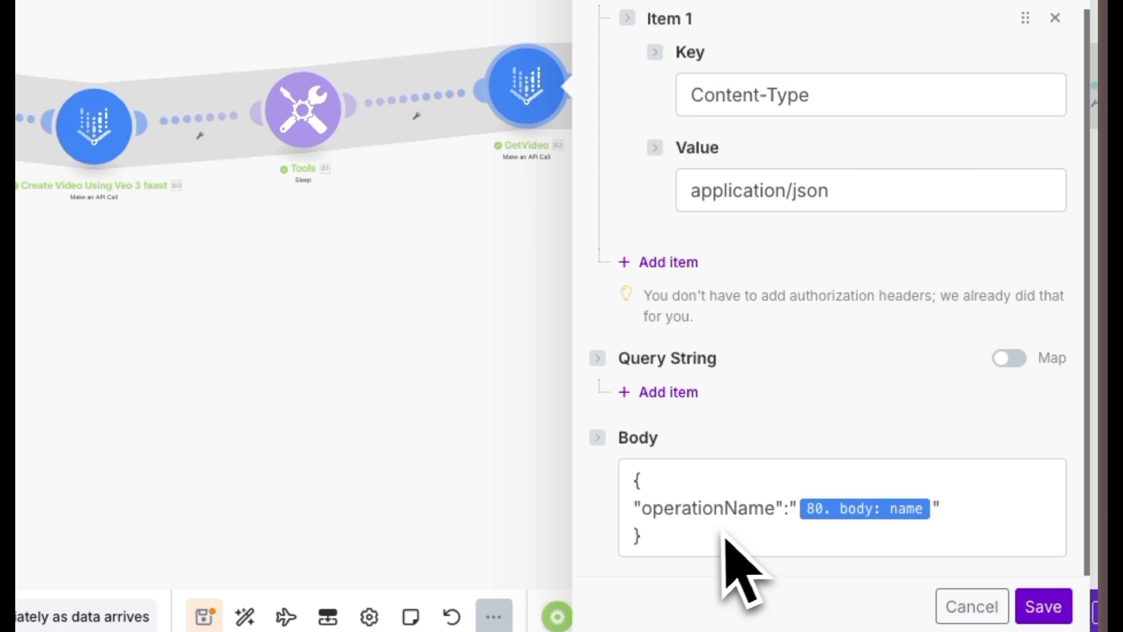
- Check that operationName in the GetVideo body uses the Create Video module's body name output, and save the module
click(792, 510)
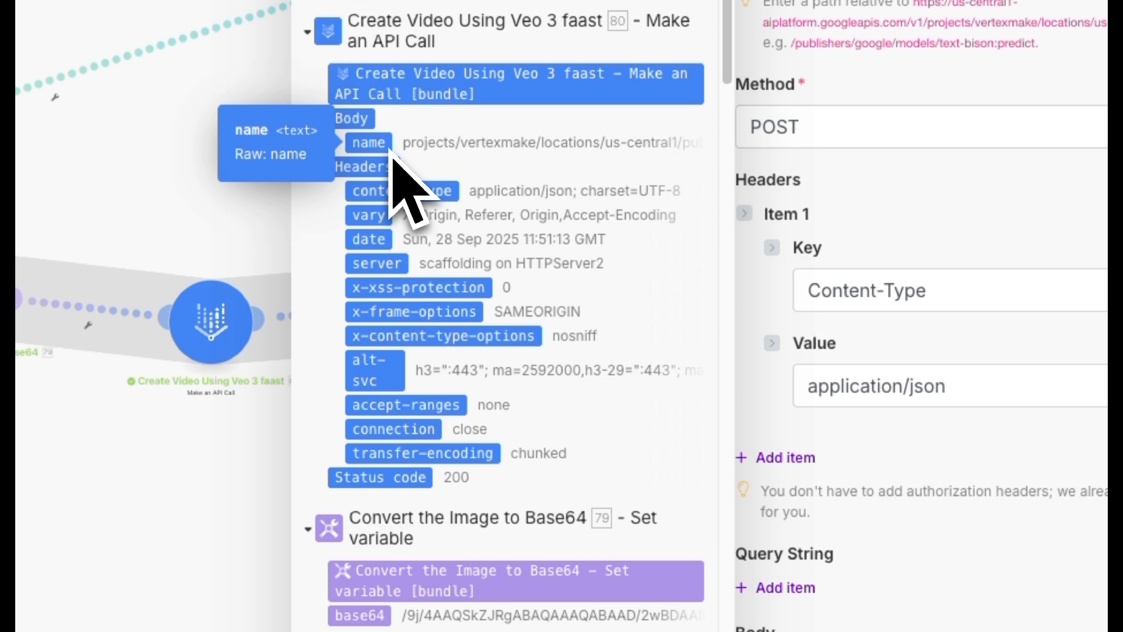
click(388, 149)
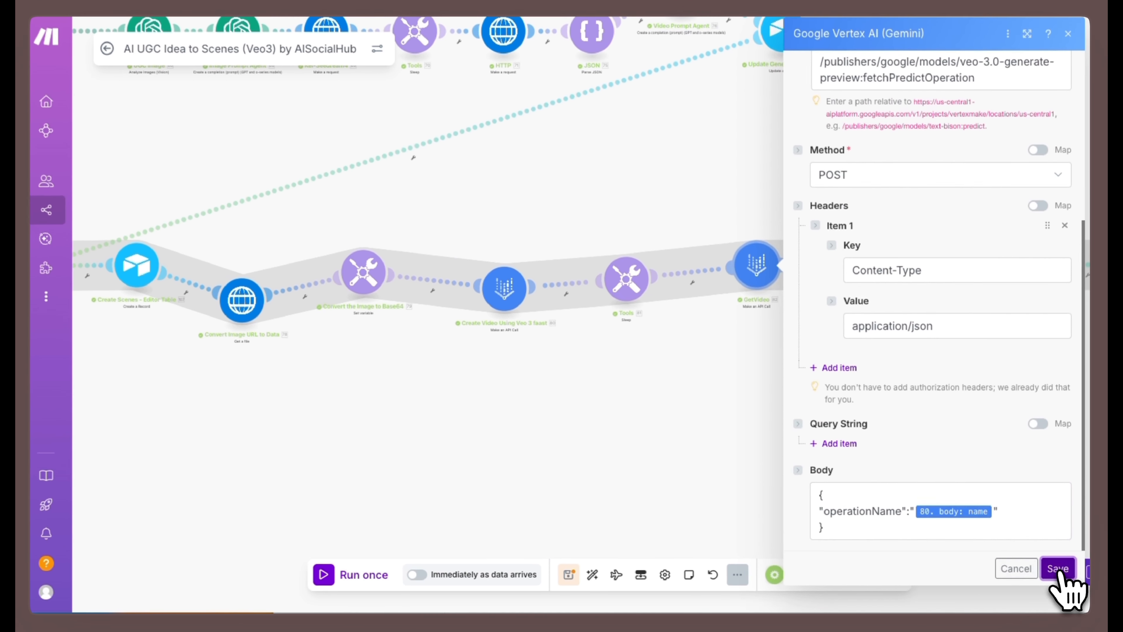
click(1057, 571)
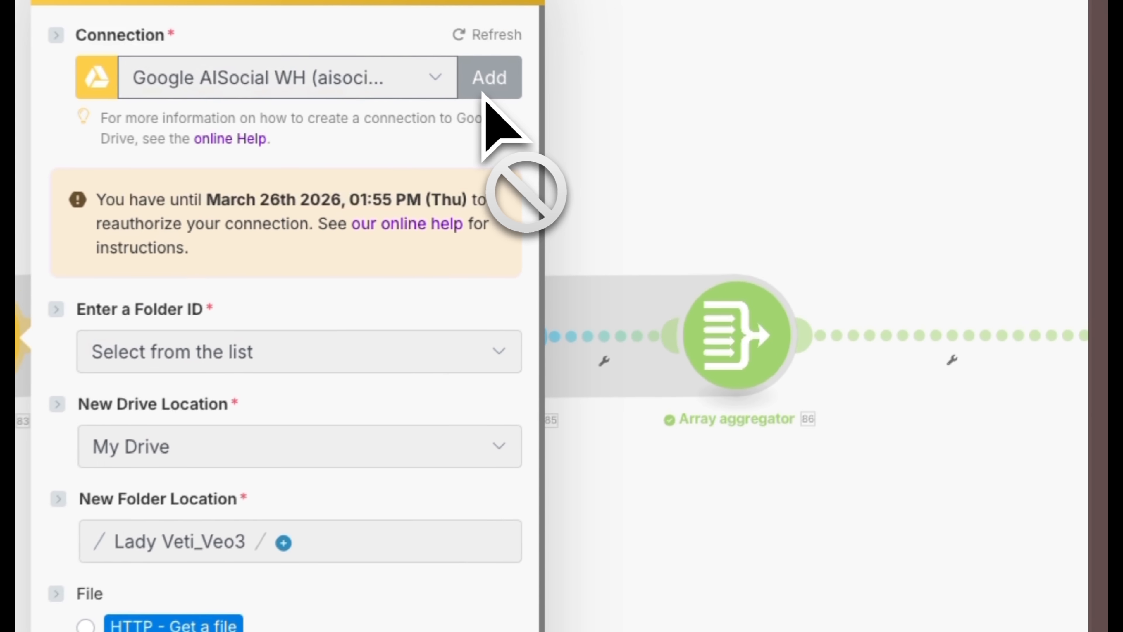
click(739, 101)
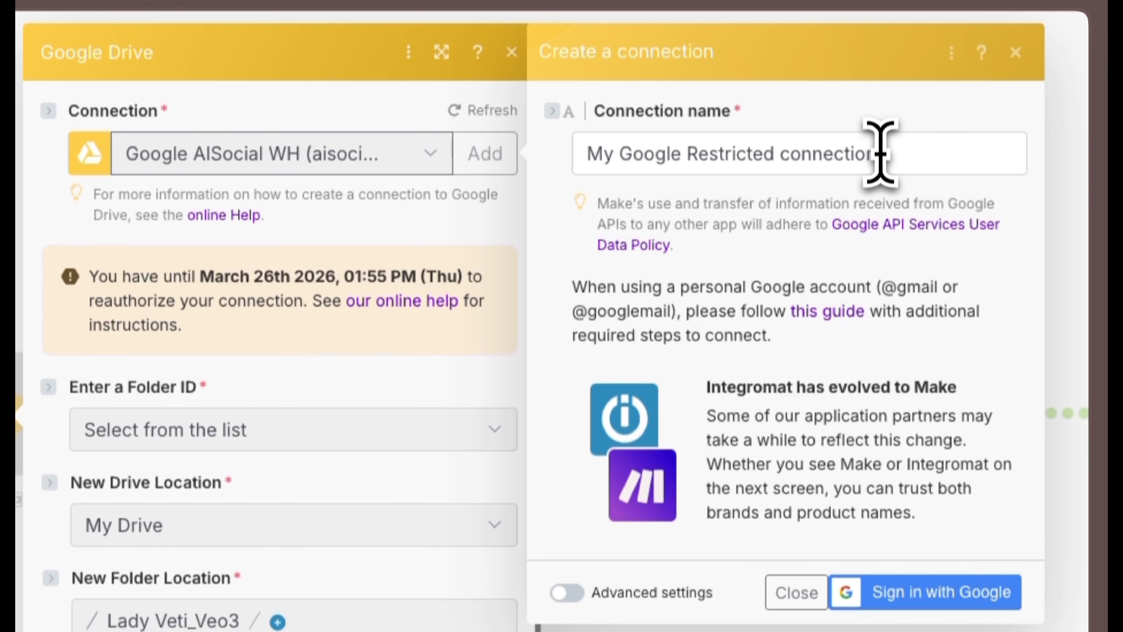
drag(880, 56, 567, 67)
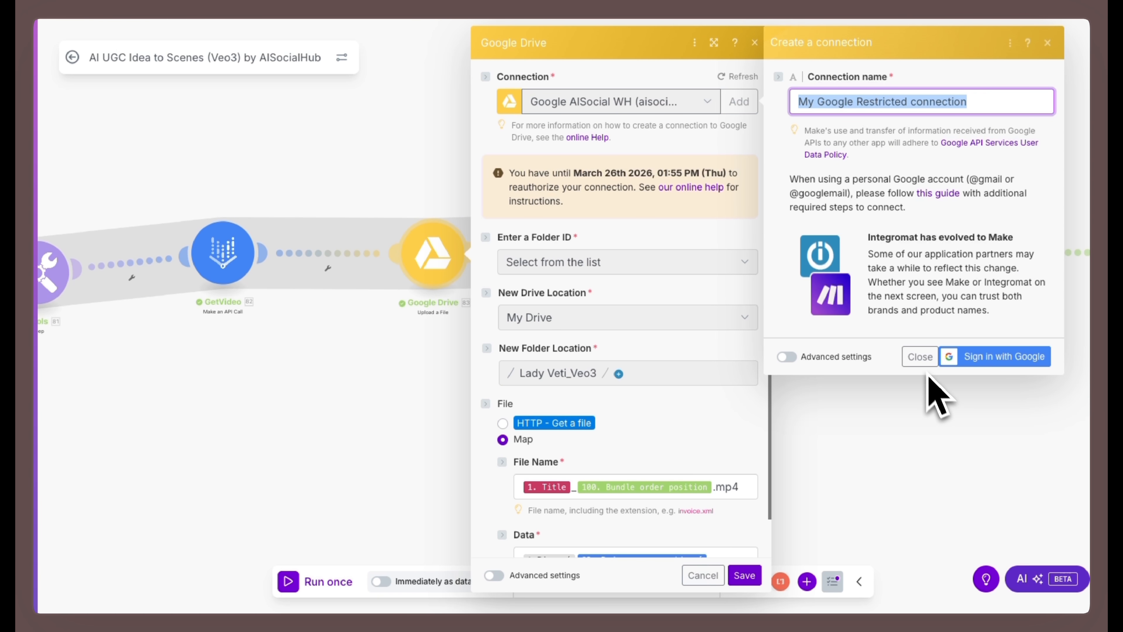
click(918, 357)
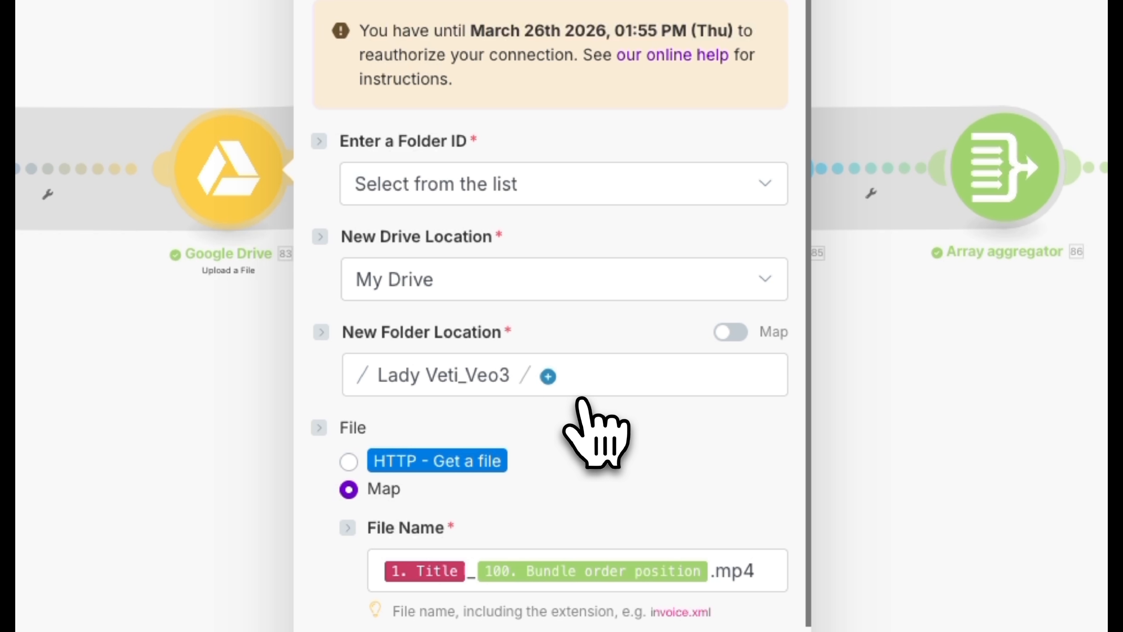
- Examine the Google Drive upload module's folder location, file name mapping and toBinary data formula, and leave its settings unsaved
scroll(577, 400, down, 2)
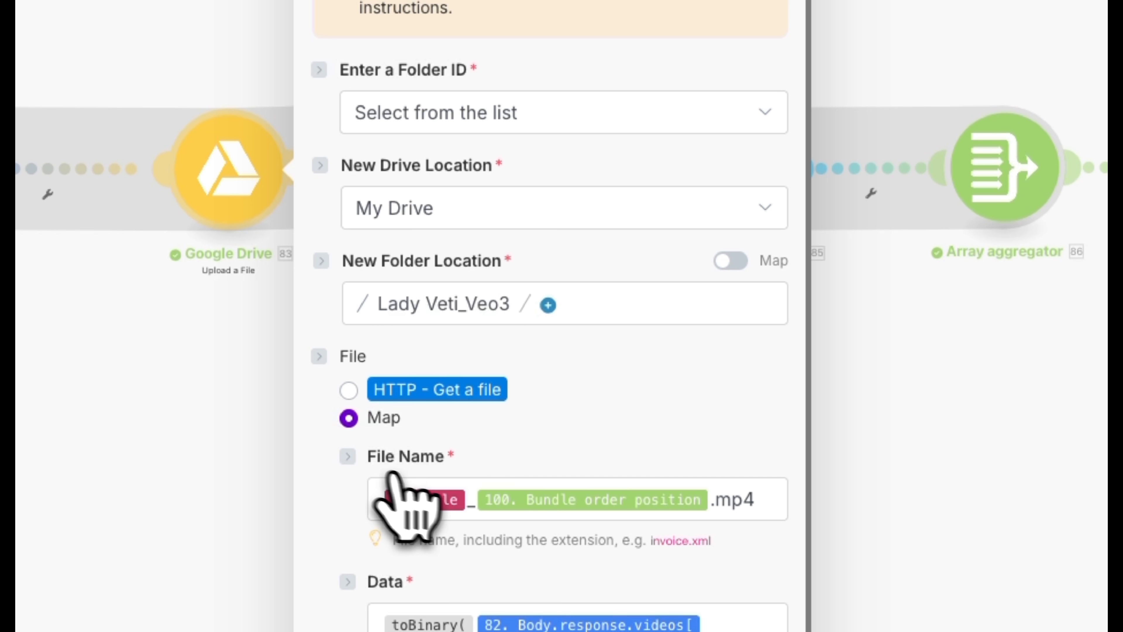
click(380, 504)
scroll(753, 317, down, 20)
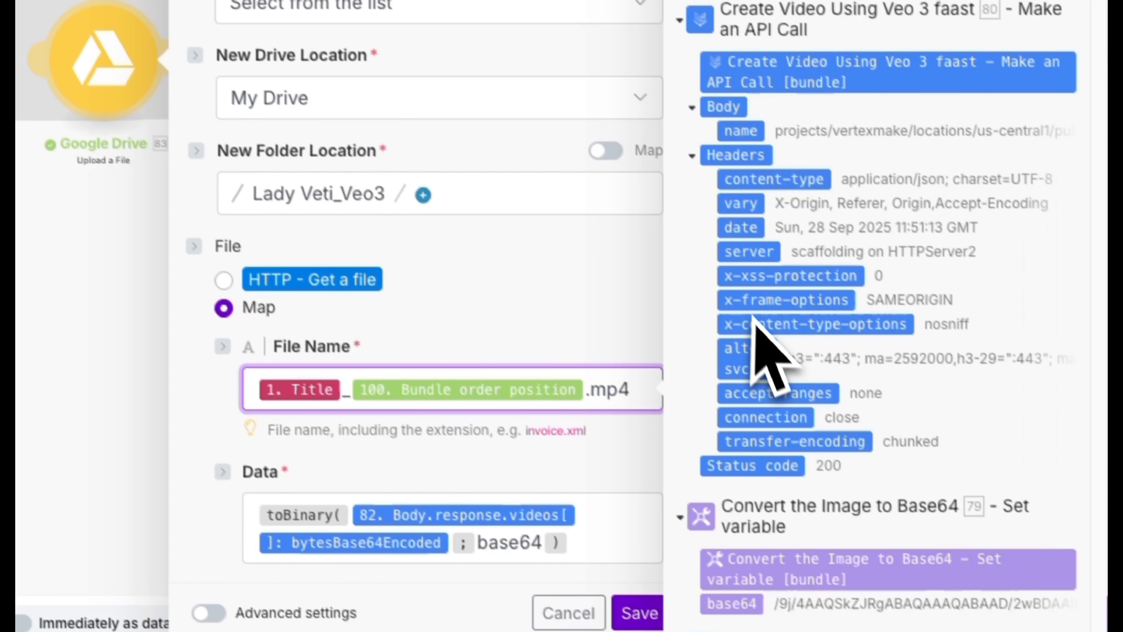
scroll(747, 293, down, 15)
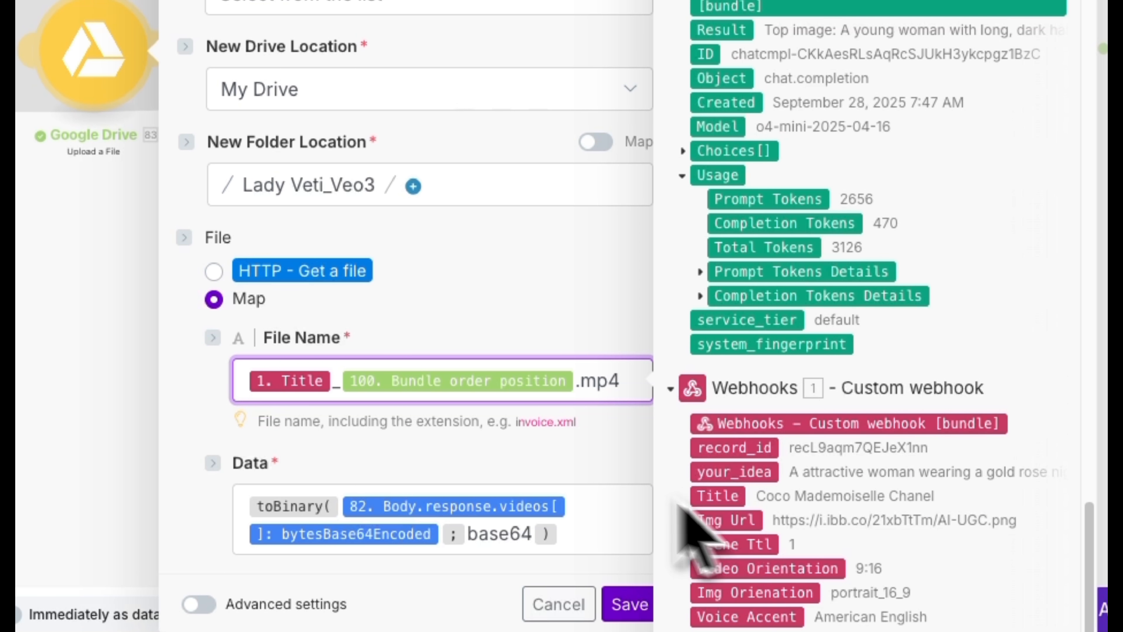
scroll(740, 208, up, 10)
scroll(741, 208, up, 15)
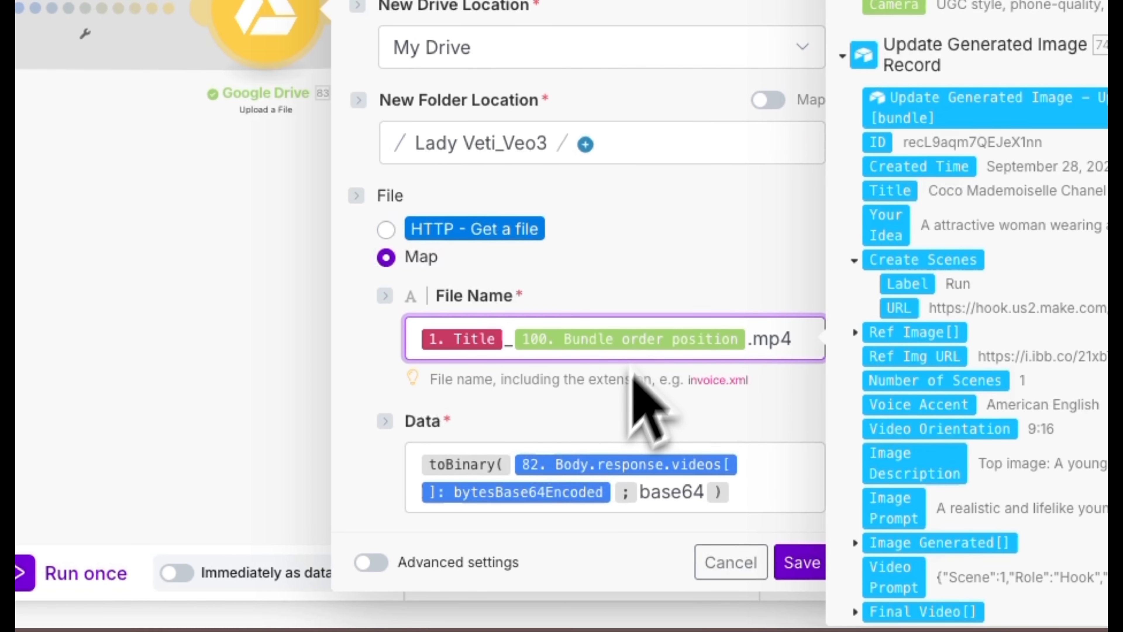
drag(741, 495, 404, 466)
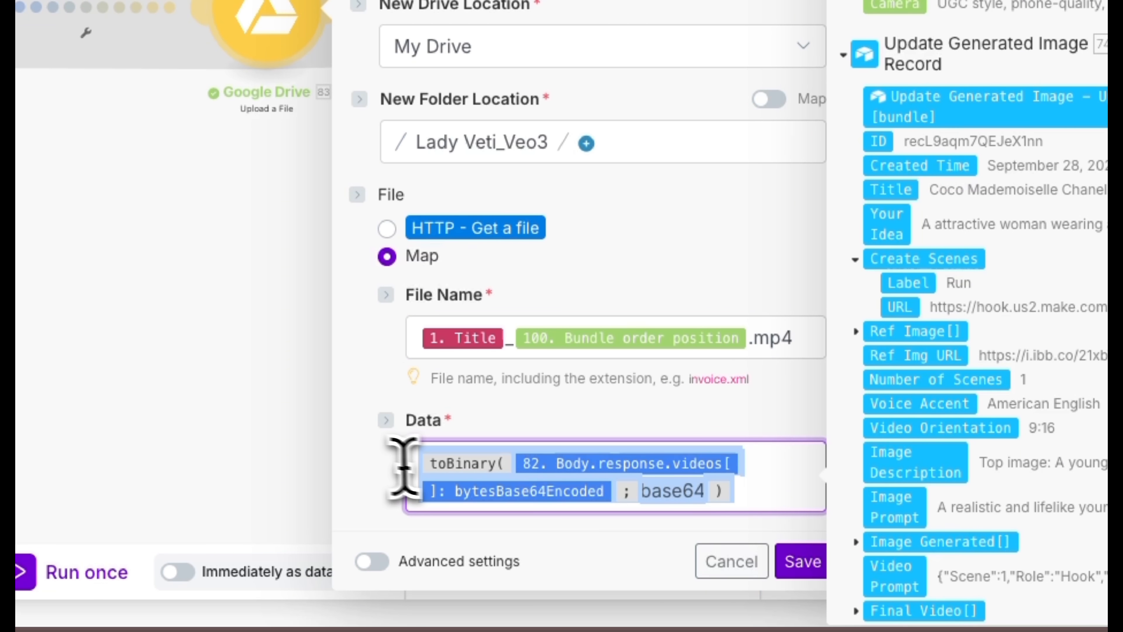
click(742, 561)
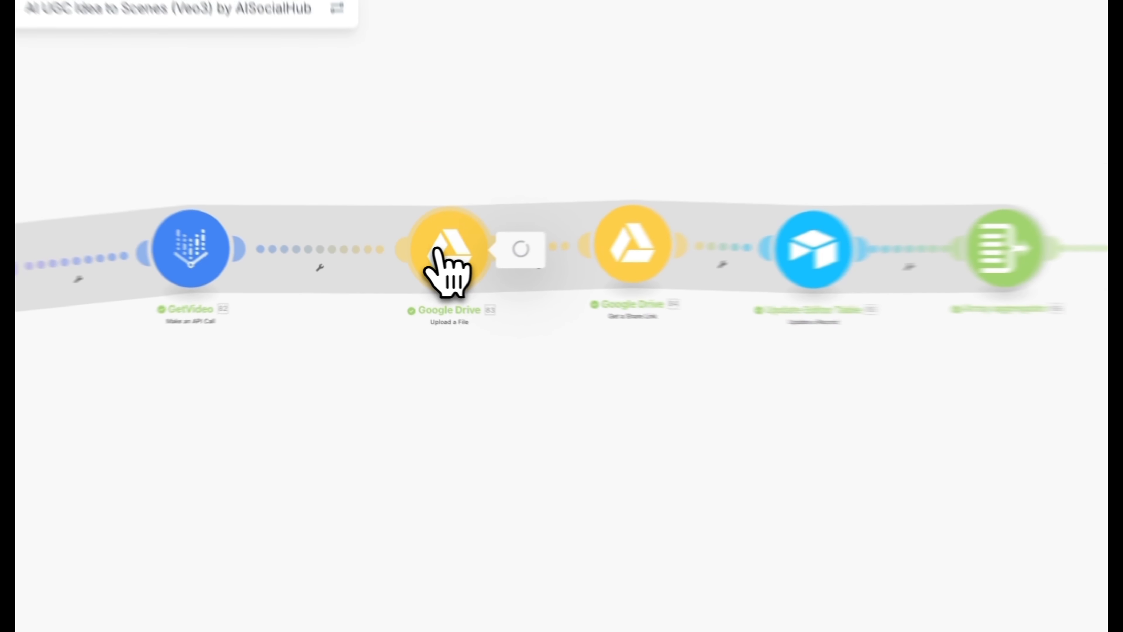
click(267, 26)
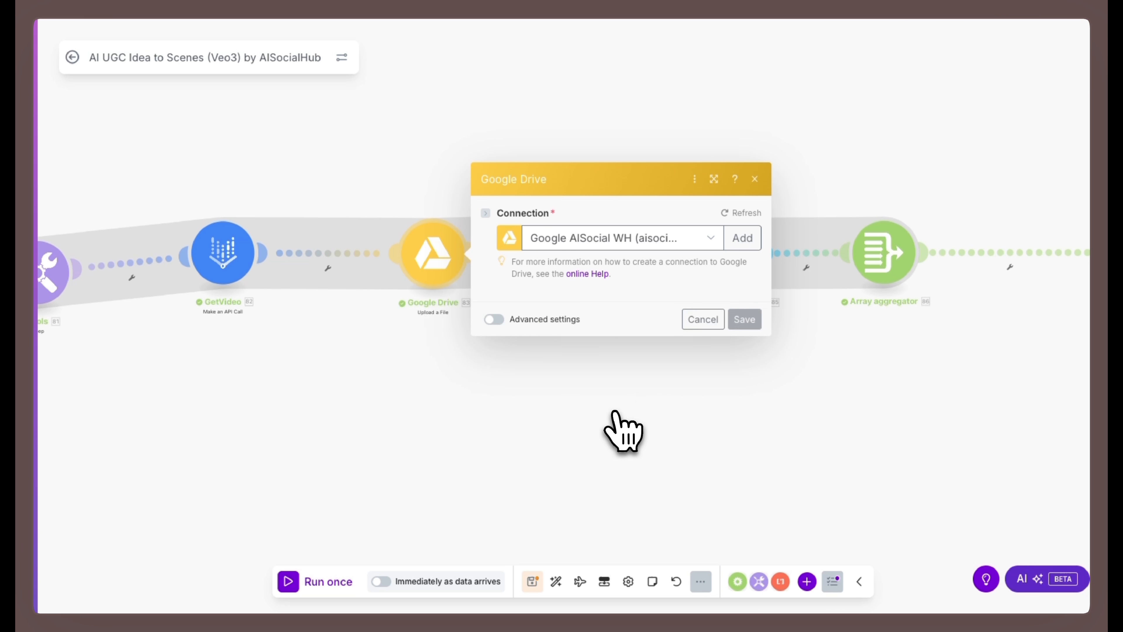
- Save the Google Drive upload module, then review the Get a Share Link module's file ID, role, type and discovery settings and save it
scroll(619, 426, down, 2)
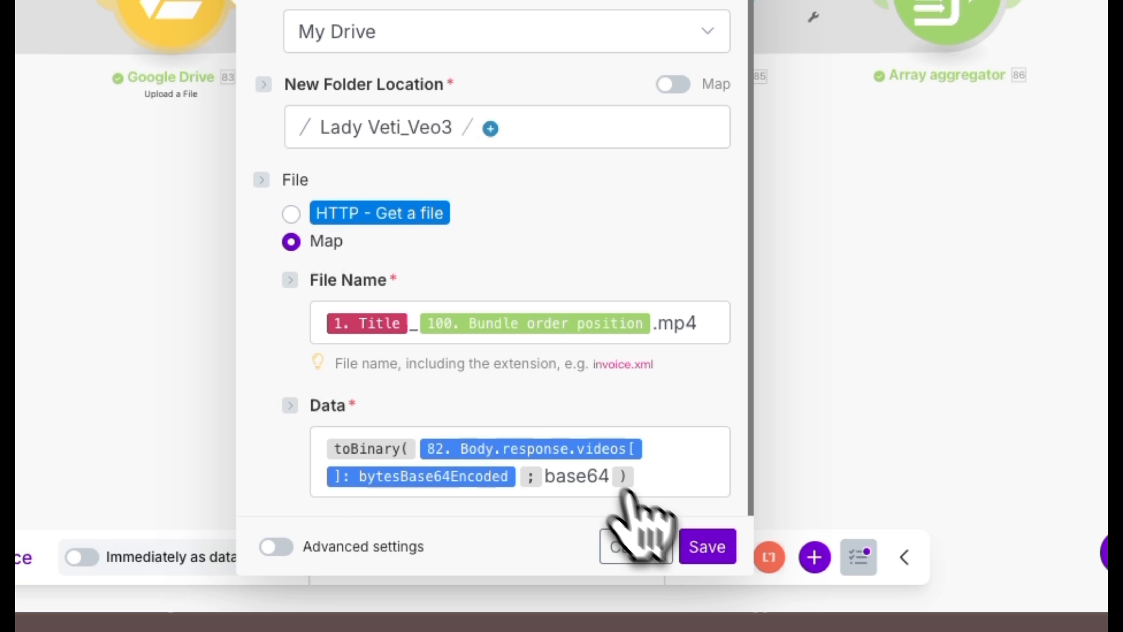
click(701, 554)
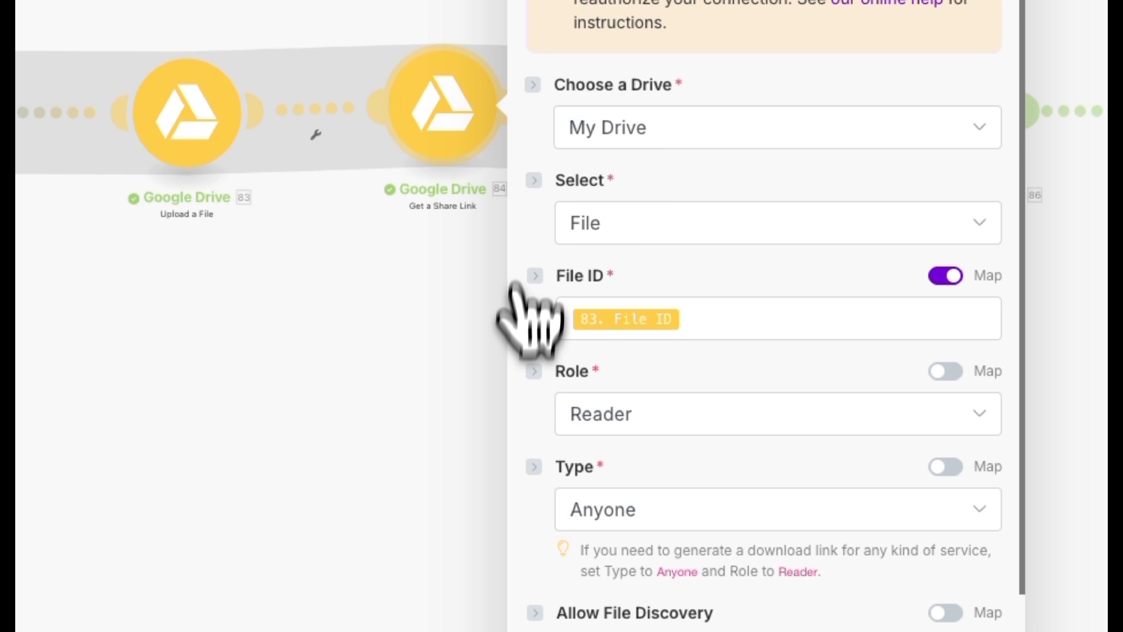
scroll(669, 477, down, 2)
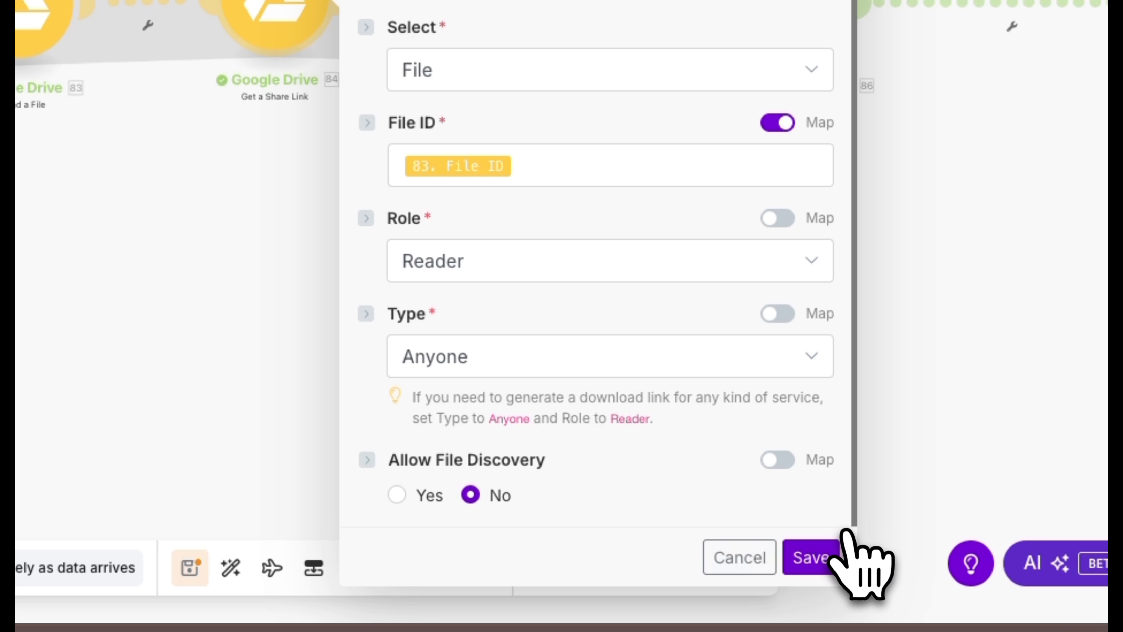
click(811, 558)
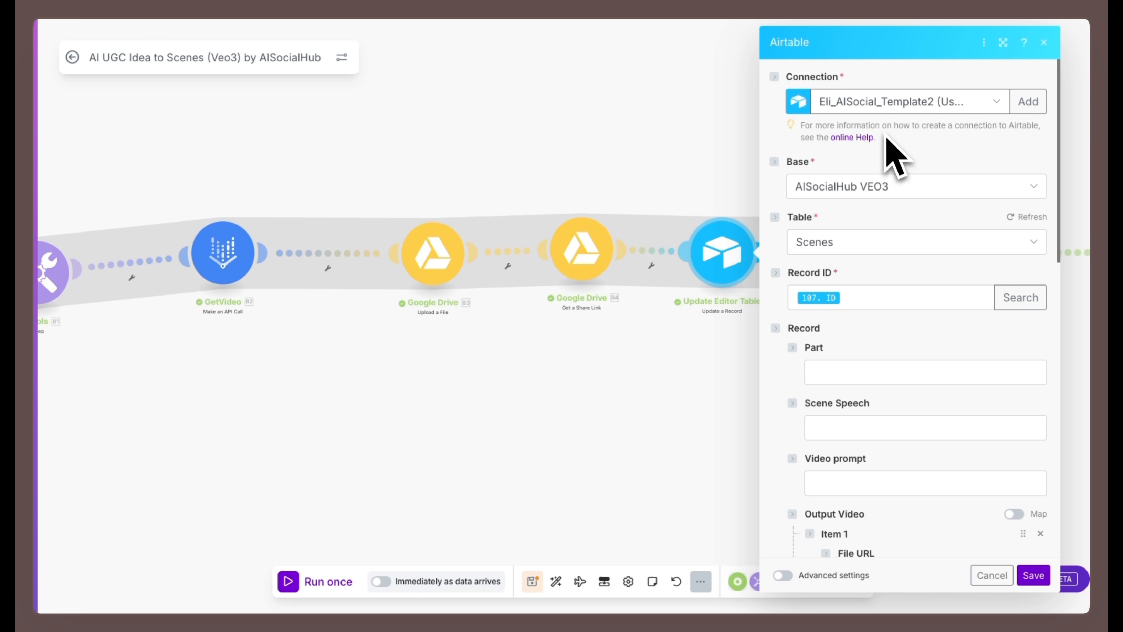
- Check the Update Editor Table module's base, table and Record ID mapping against the available outputs of earlier modules
scroll(887, 138, down, 3)
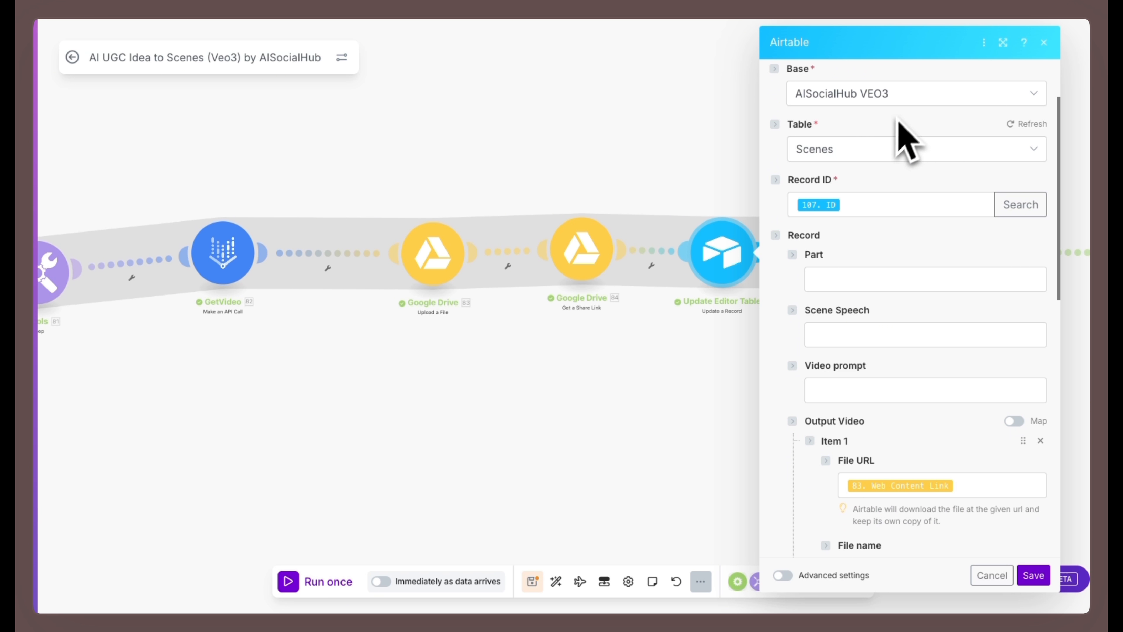
scroll(902, 117, down, 1)
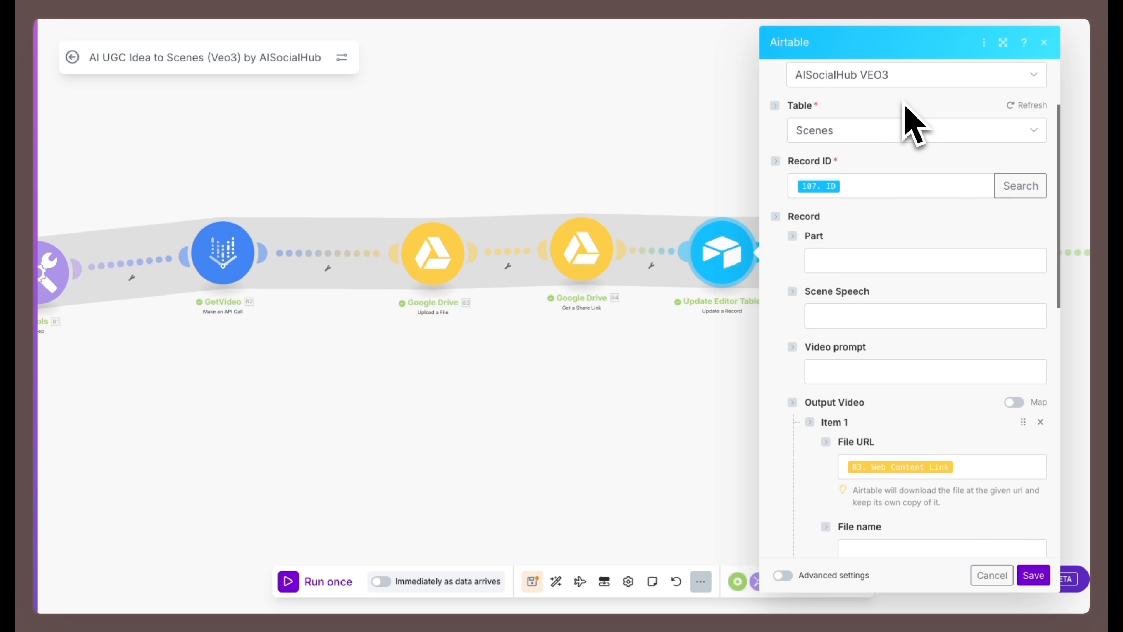
scroll(906, 120, down, 1)
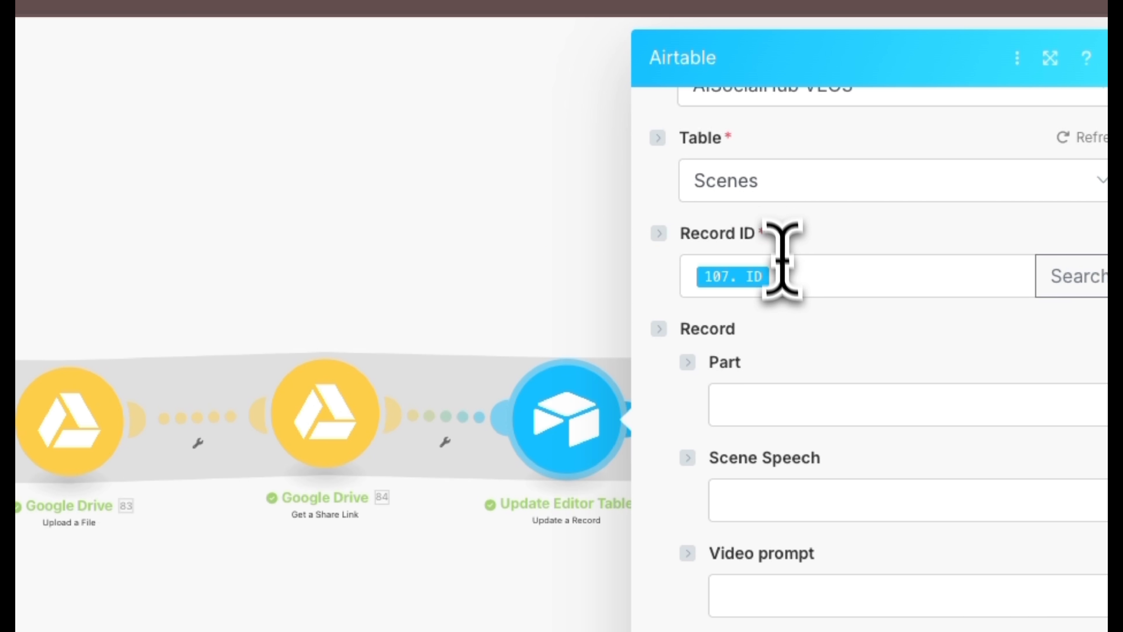
click(785, 286)
scroll(586, 351, down, 15)
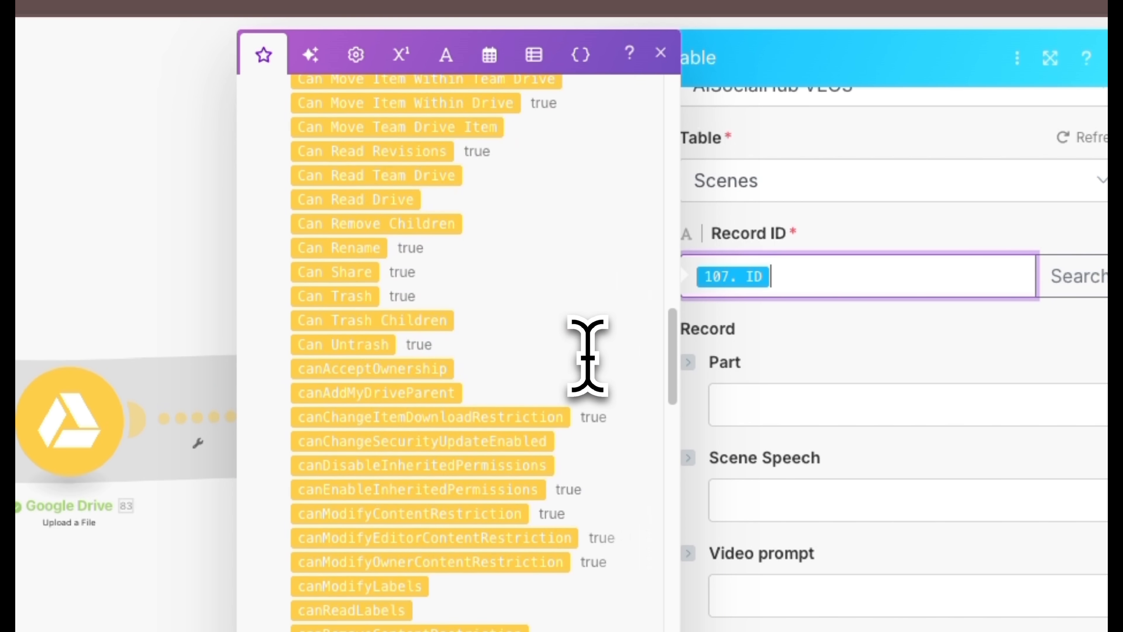
scroll(586, 353, down, 15)
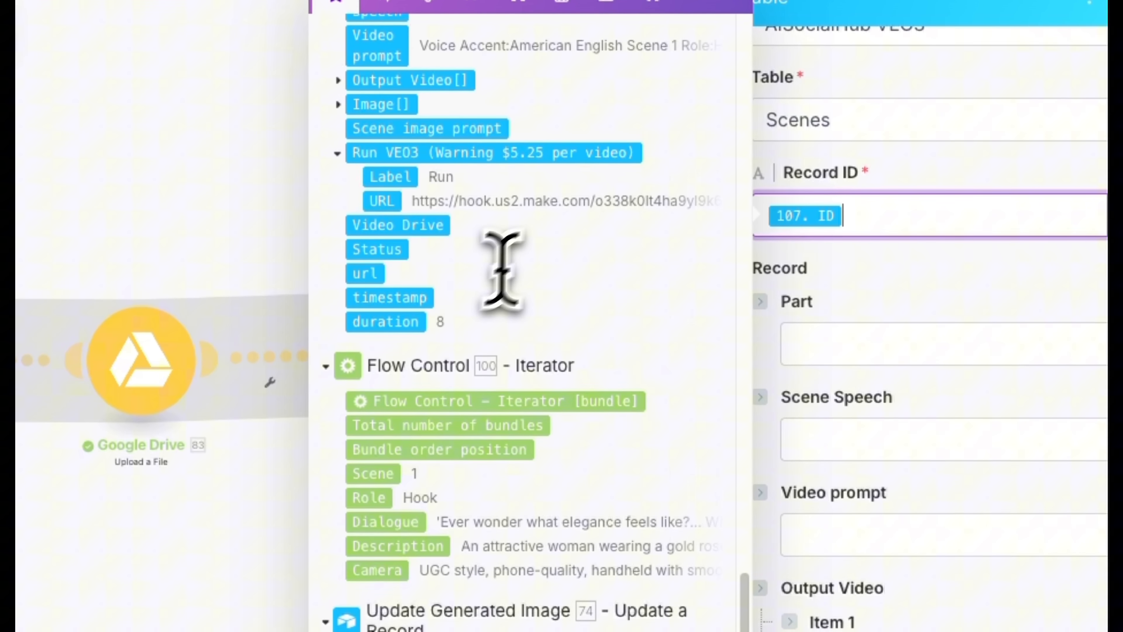
- Check that the Output Video item's File URL uses the Web Content Link from the Google Drive upload module
scroll(464, 293, up, 5)
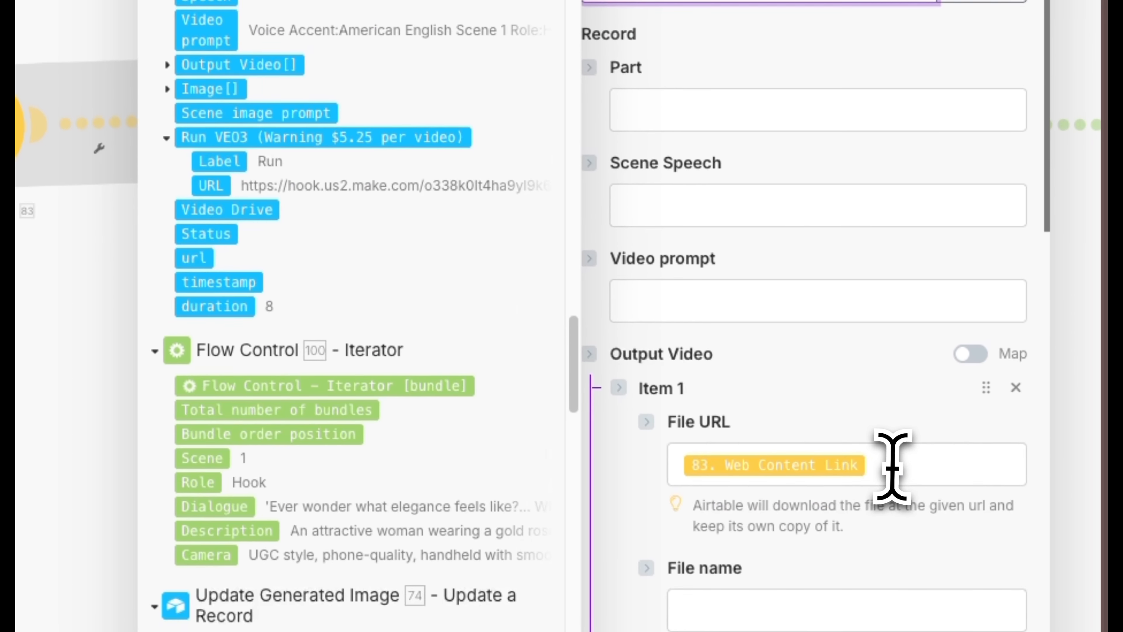
click(887, 467)
scroll(448, 292, up, 20)
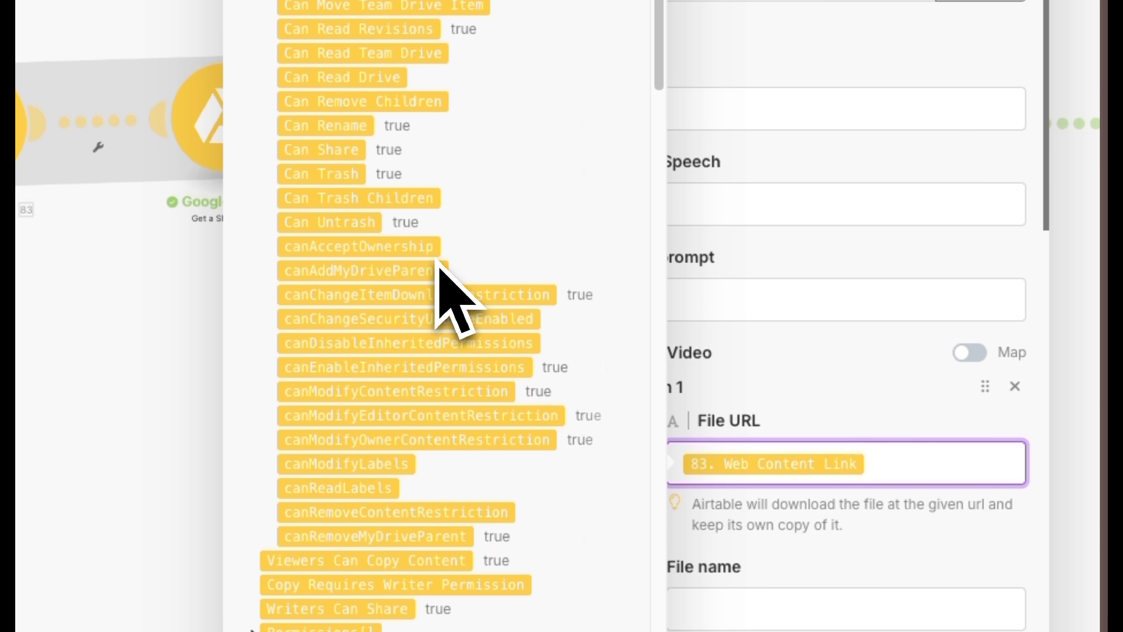
scroll(440, 270, up, 10)
scroll(438, 301, down, 10)
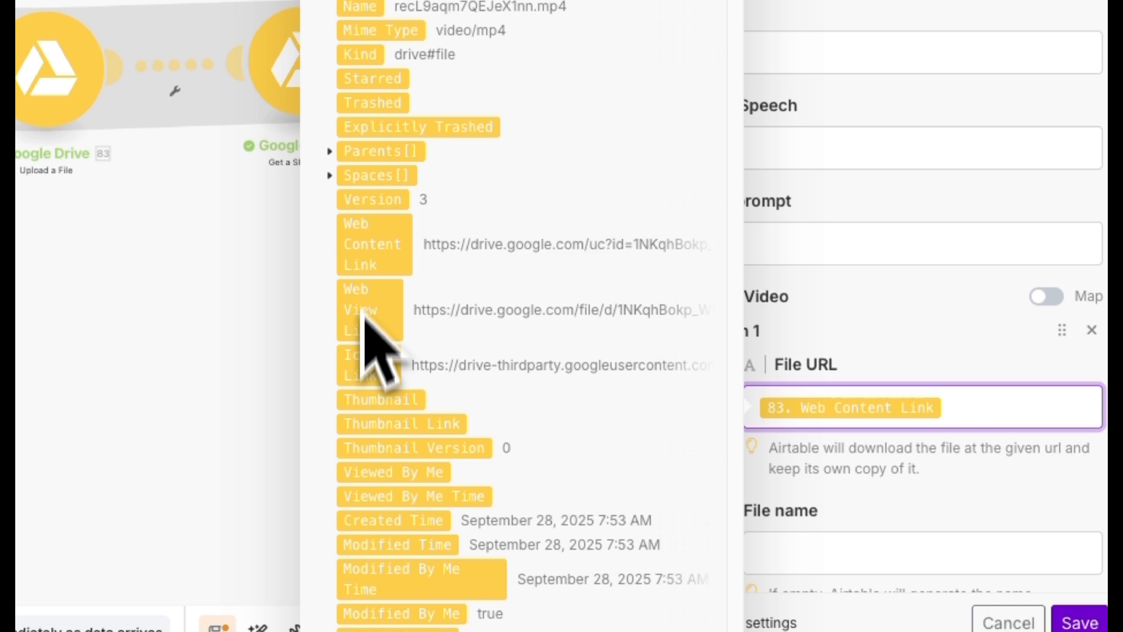
scroll(415, 265, up, 10)
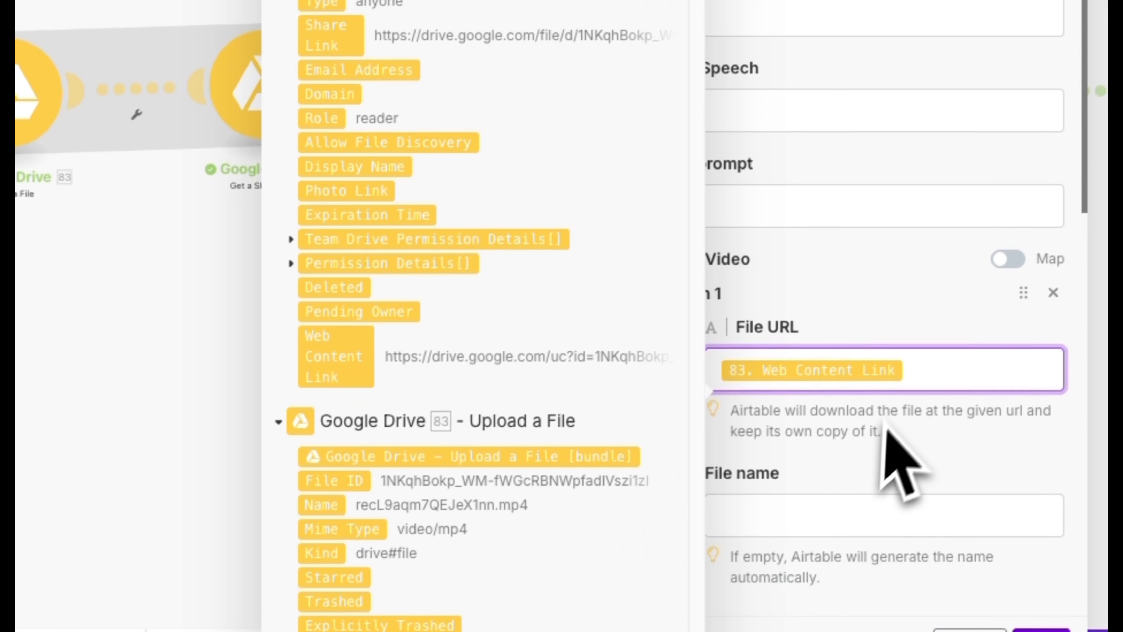
scroll(933, 425, down, 10)
click(873, 303)
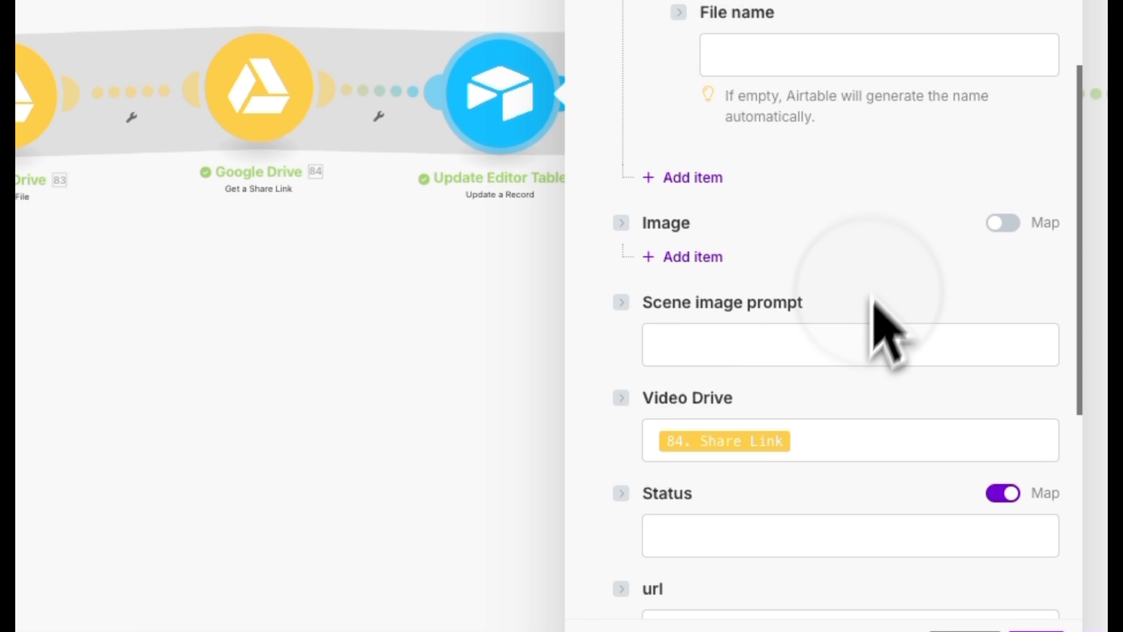
- Verify the Video Drive mapping to Share Link and the url mapping to Web Content Link, and save the Airtable update module
click(822, 442)
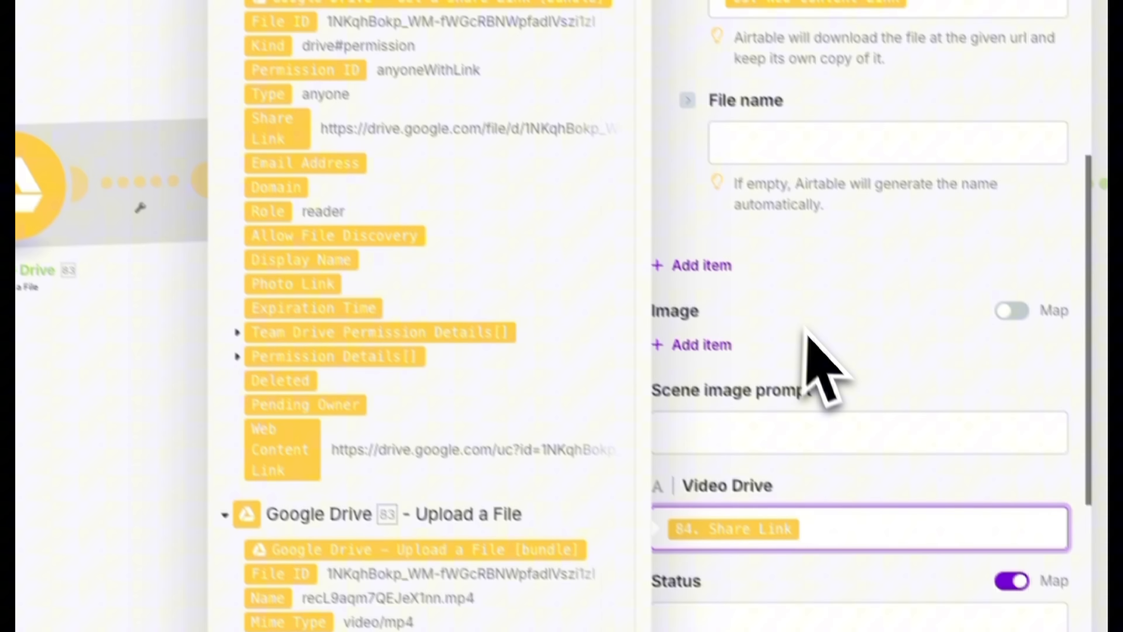
scroll(805, 327, down, 7)
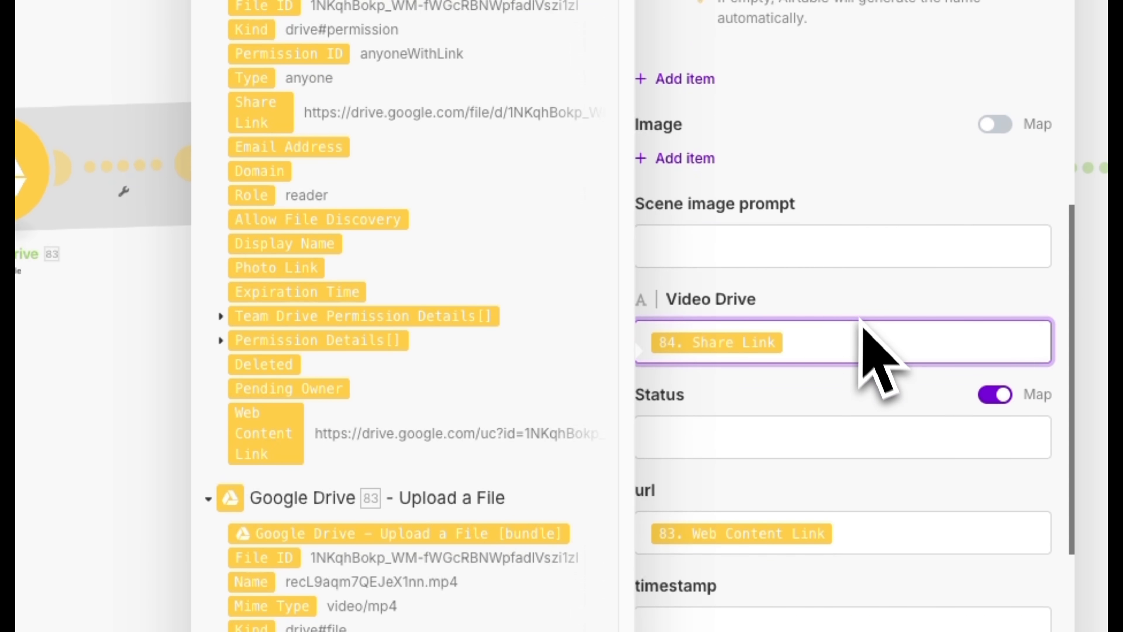
click(888, 374)
scroll(576, 426, down, 5)
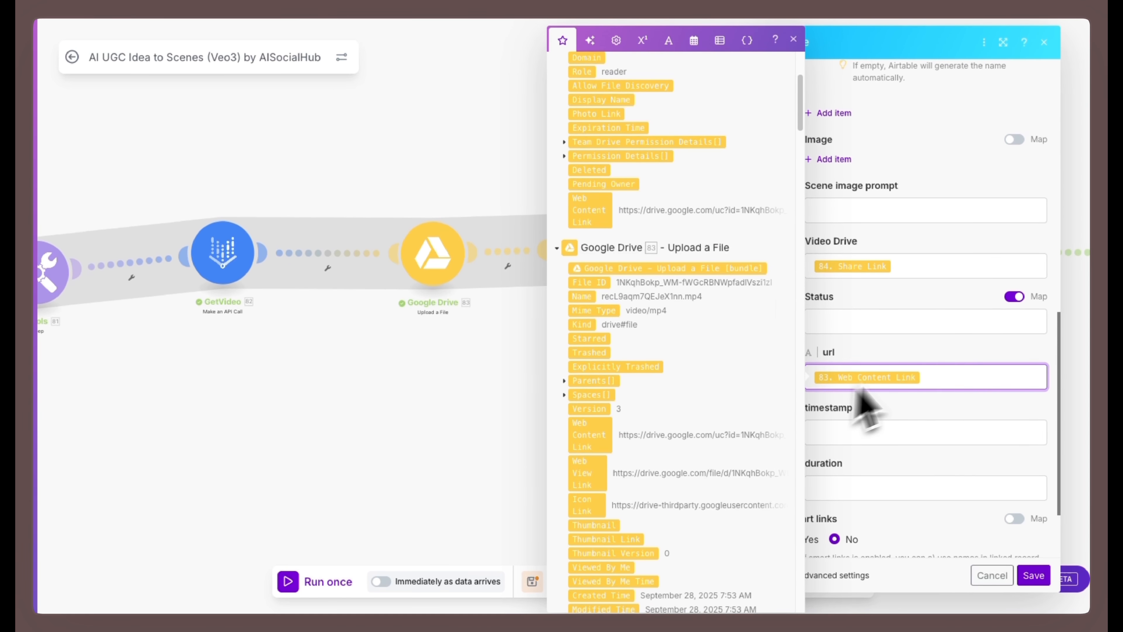
click(901, 441)
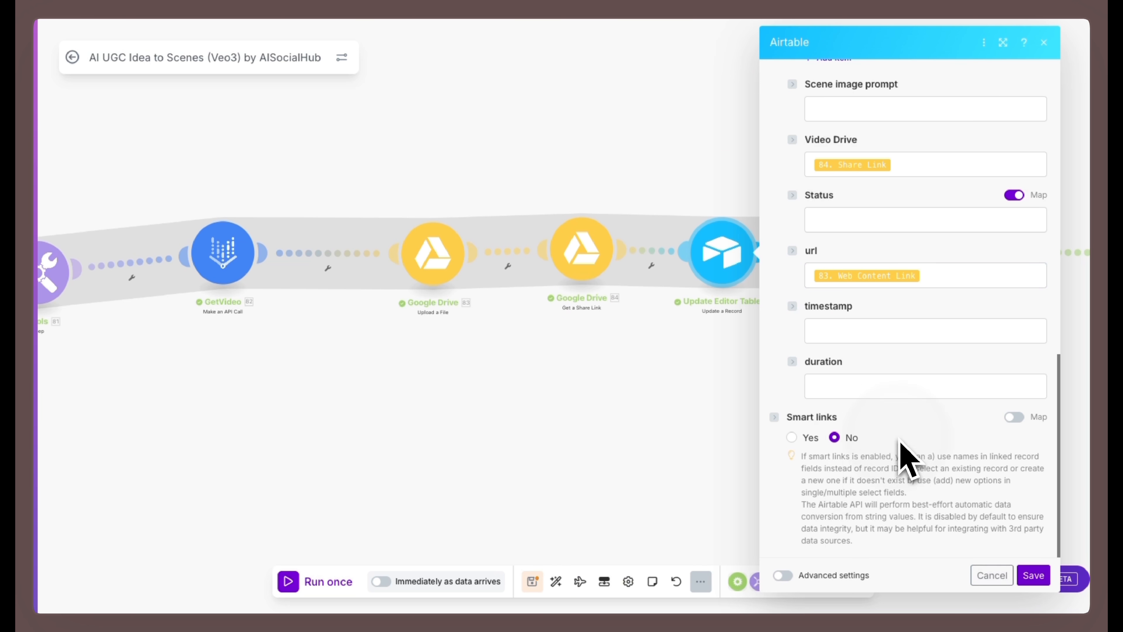
click(1034, 575)
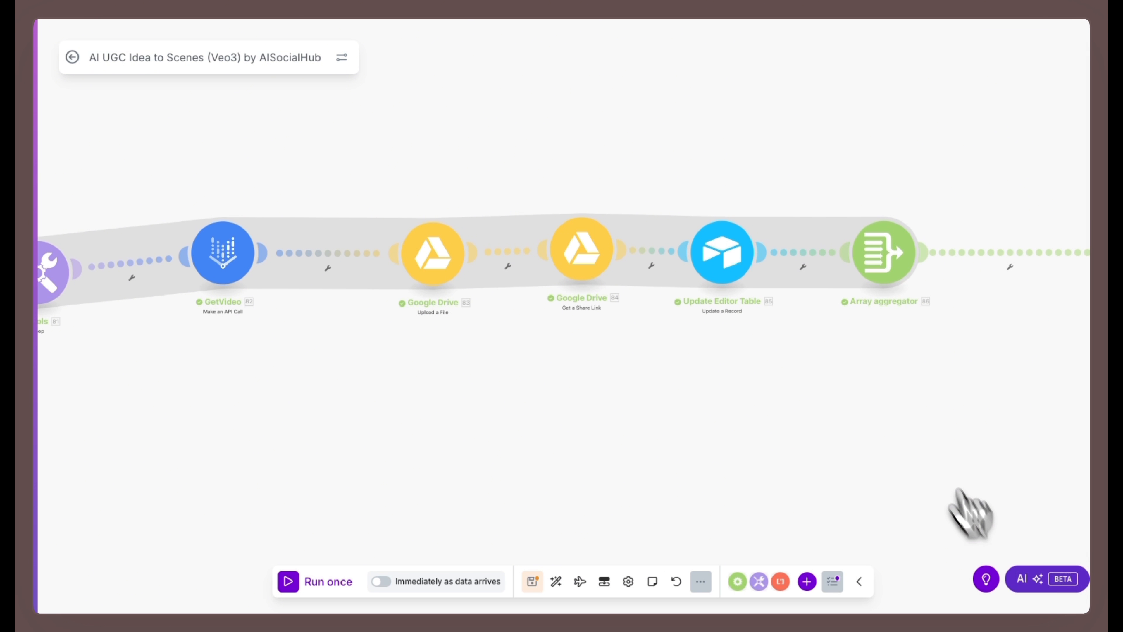
- Confirm Iterator [100] as the Array aggregator's source module and examine which fields are selected for aggregation
click(883, 275)
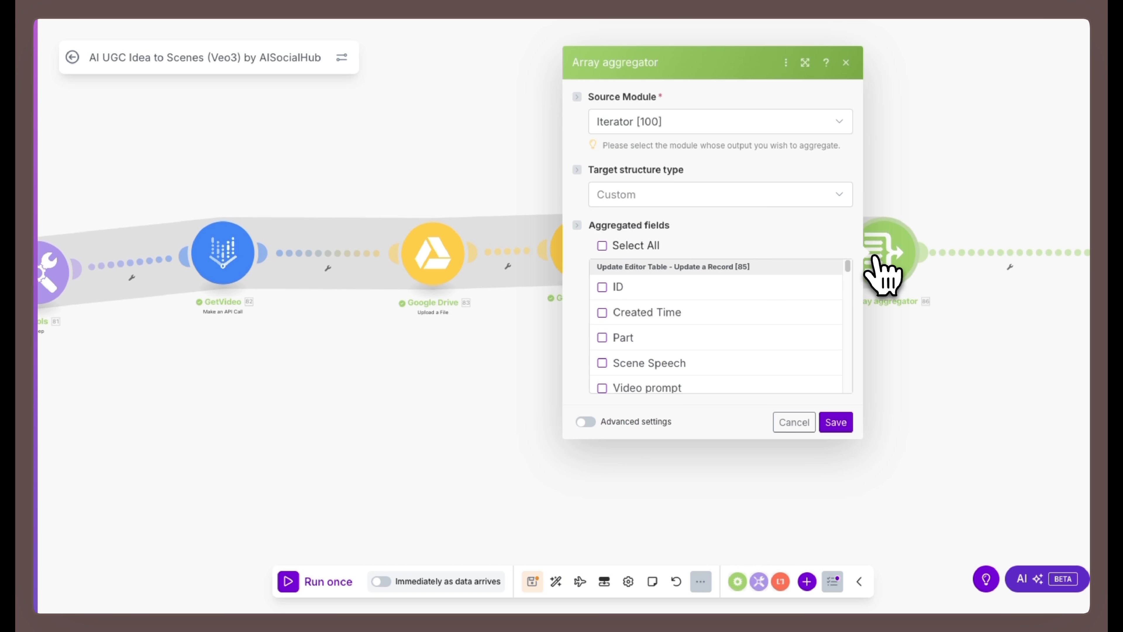
click(707, 126)
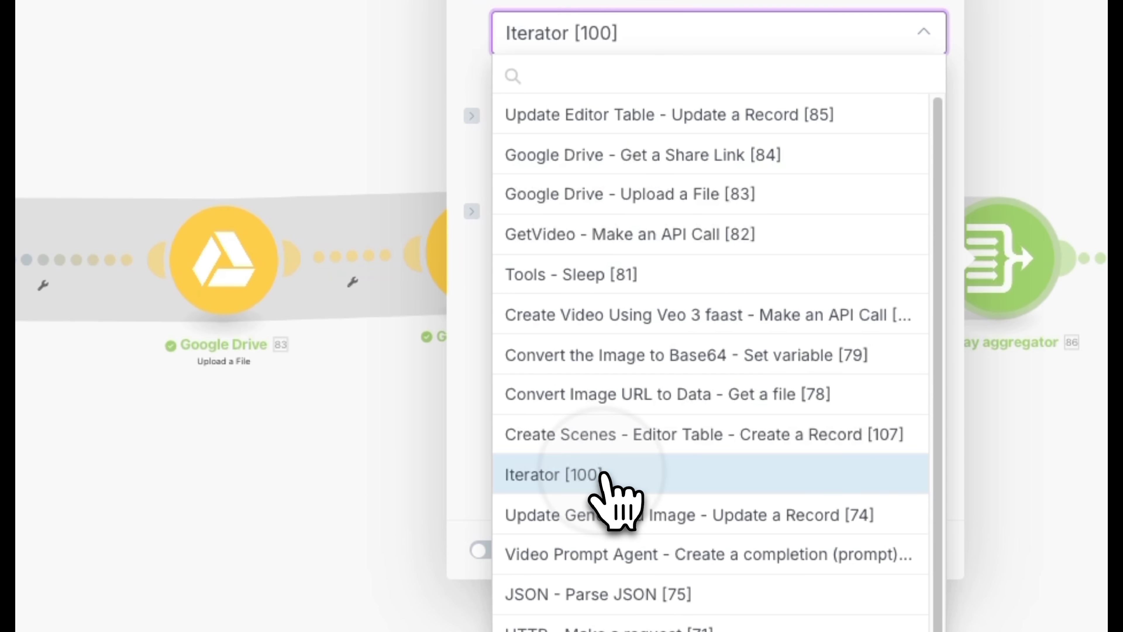
click(630, 396)
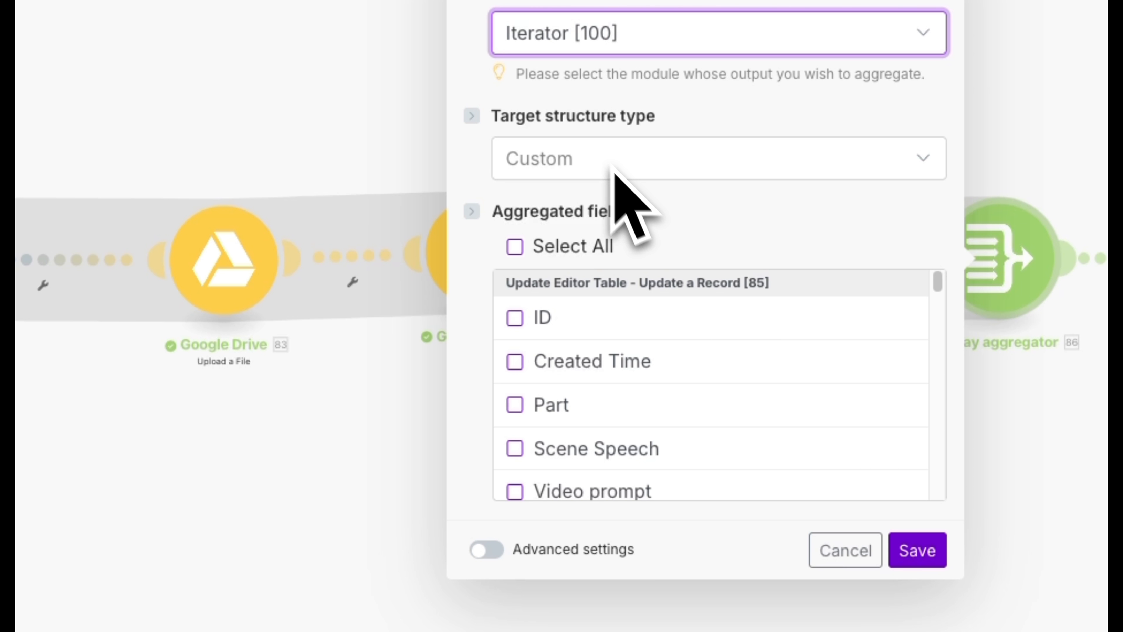
scroll(690, 345, down, 4)
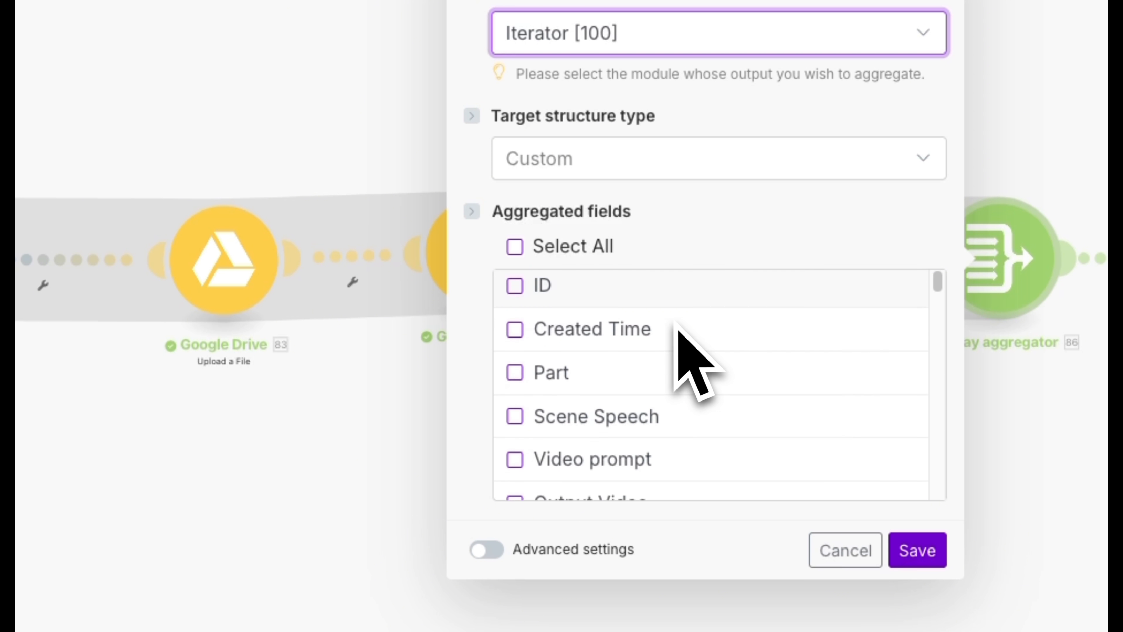
scroll(676, 328, down, 4)
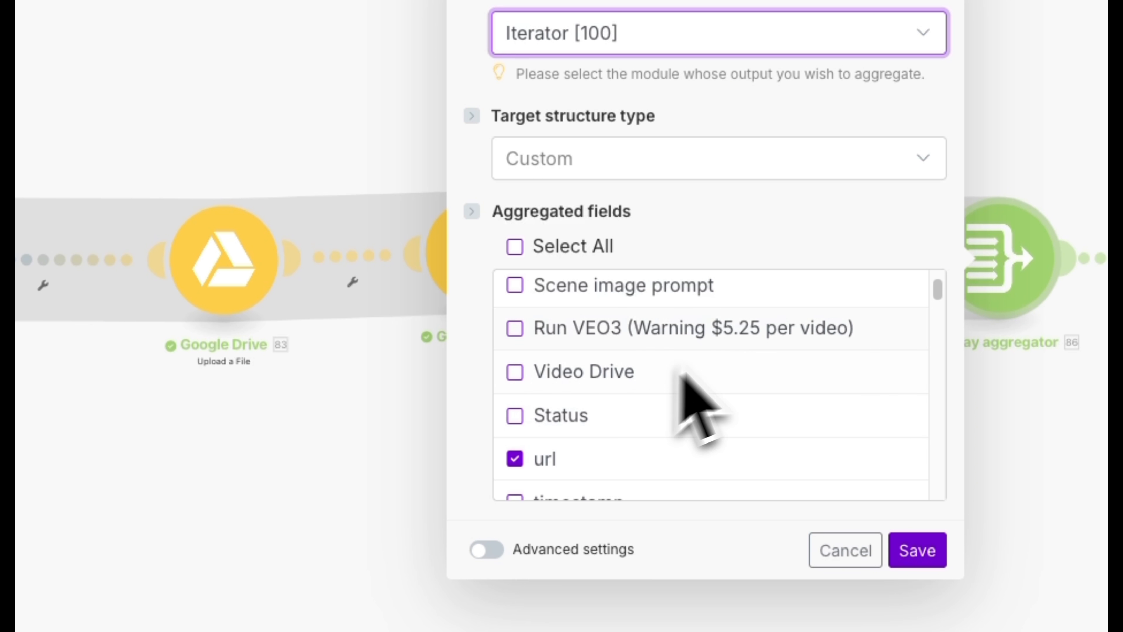
scroll(837, 381, down, 4)
scroll(838, 378, down, 10)
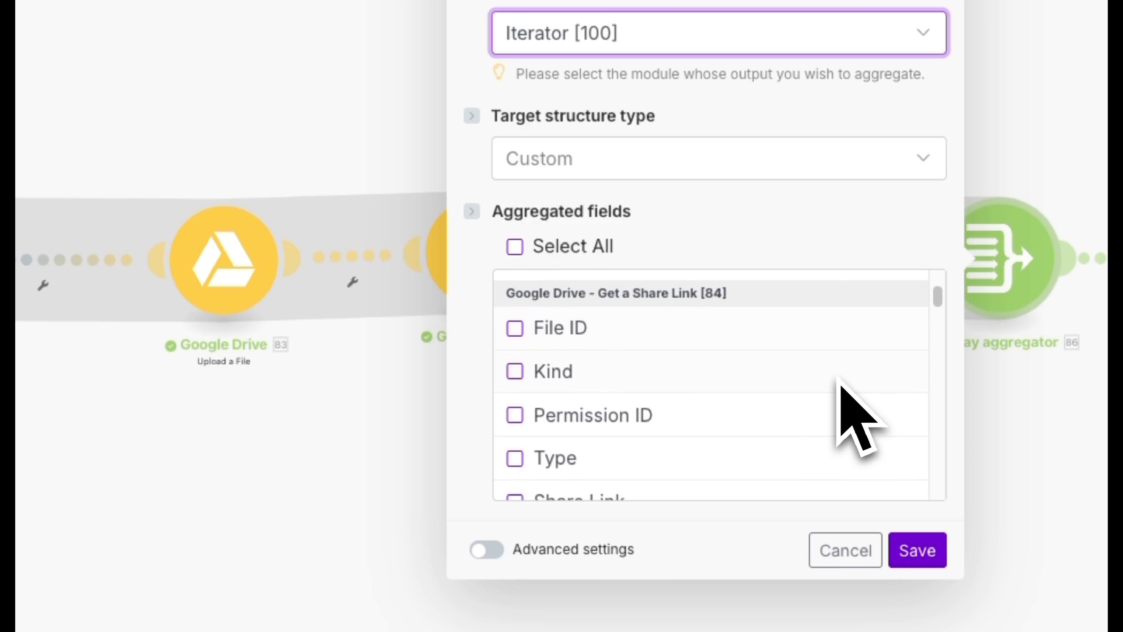
scroll(839, 378, down, 10)
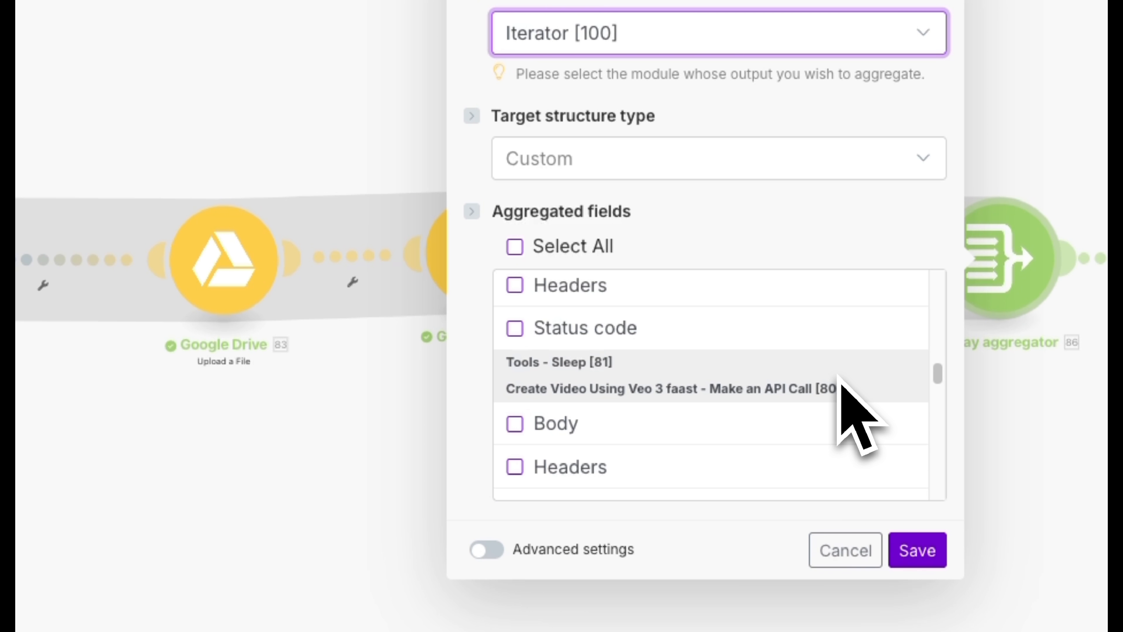